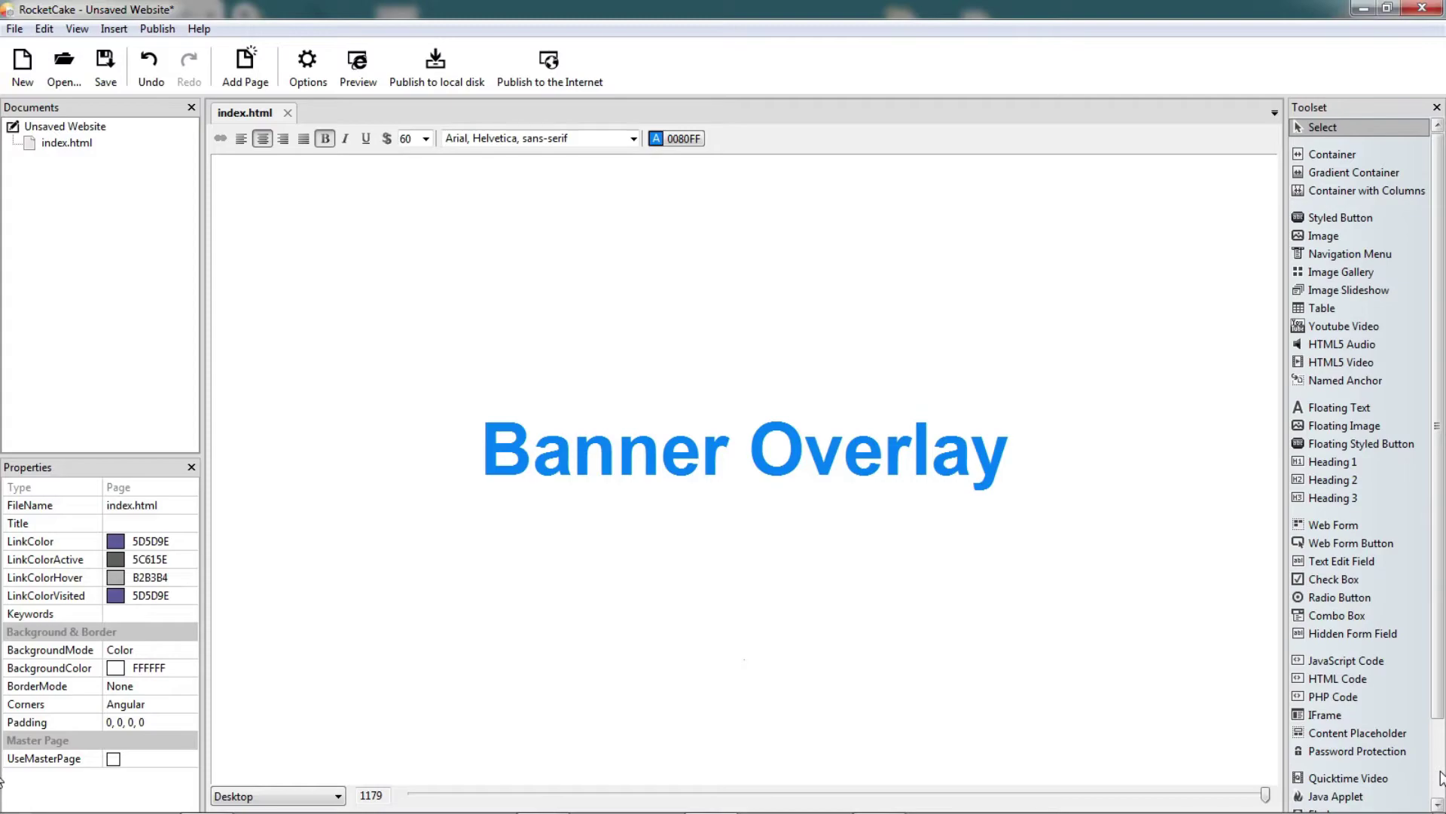
Step: Insert a full-width container at the start of the empty index.html page in RocketCake and select it
key(alt+Tab)
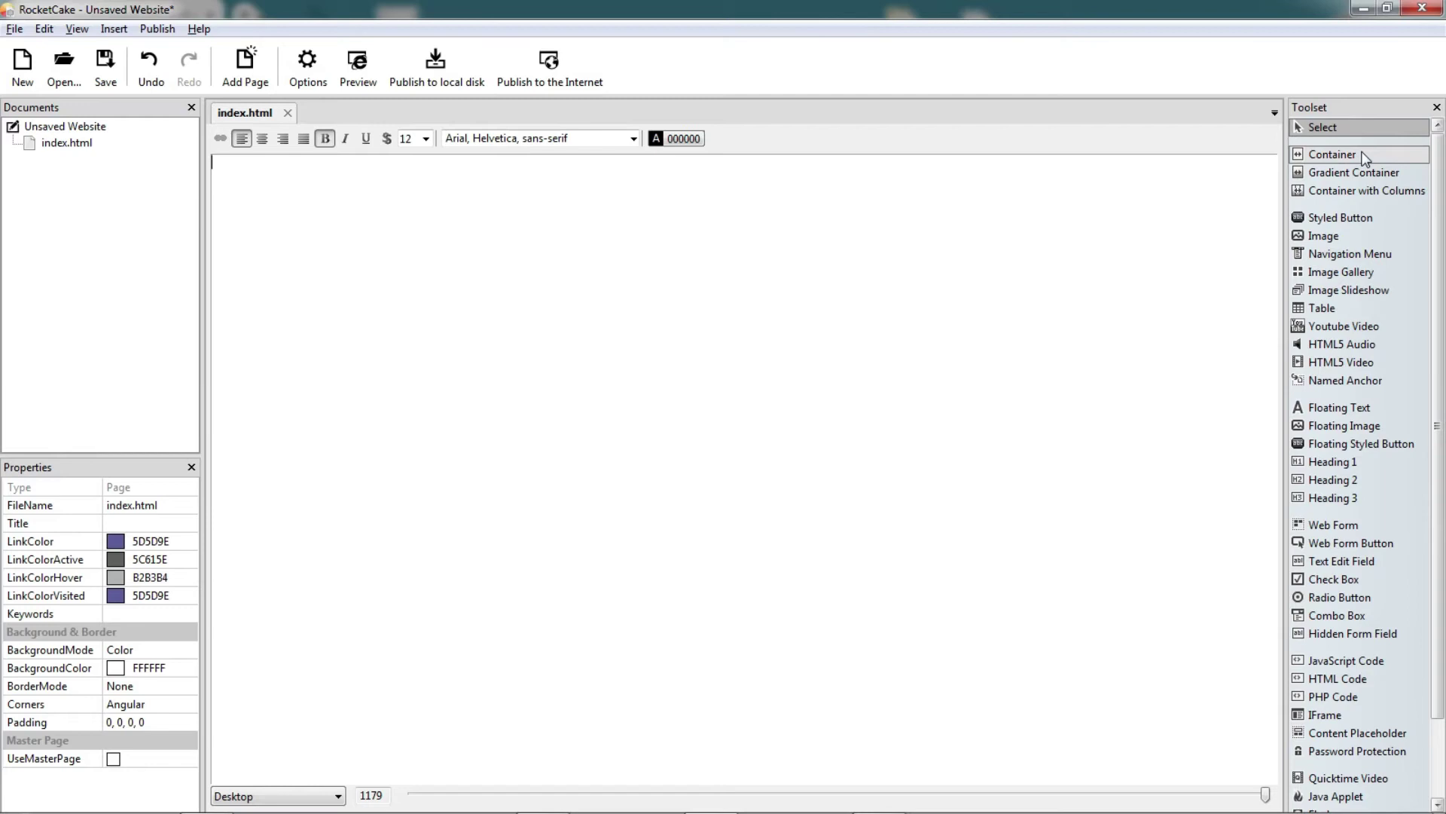
click(1363, 156)
click(408, 332)
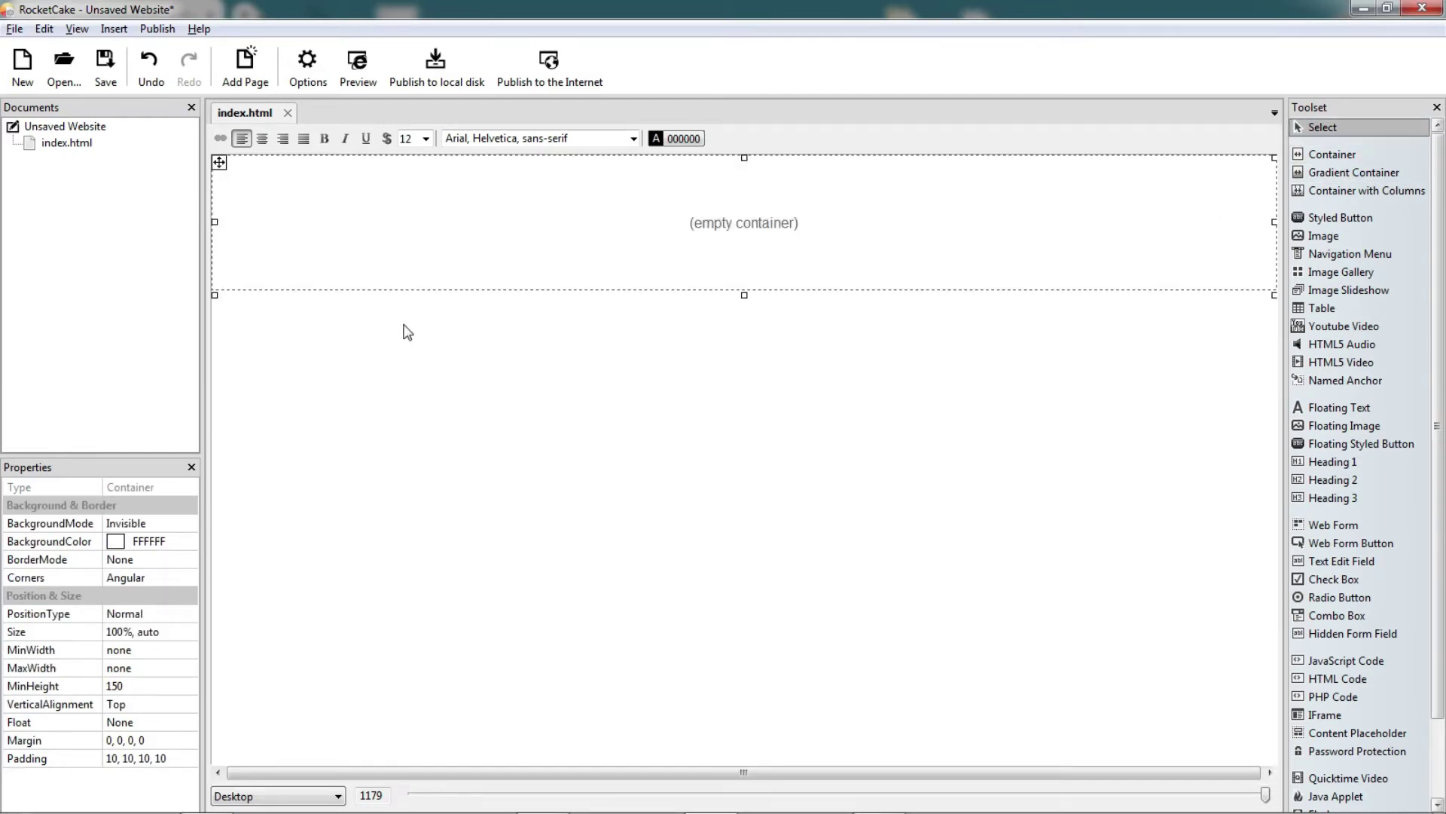
click(536, 266)
Step: Set biblialevelek as the container's image background and stretch the container down to a minimum height of about 477
click(188, 526)
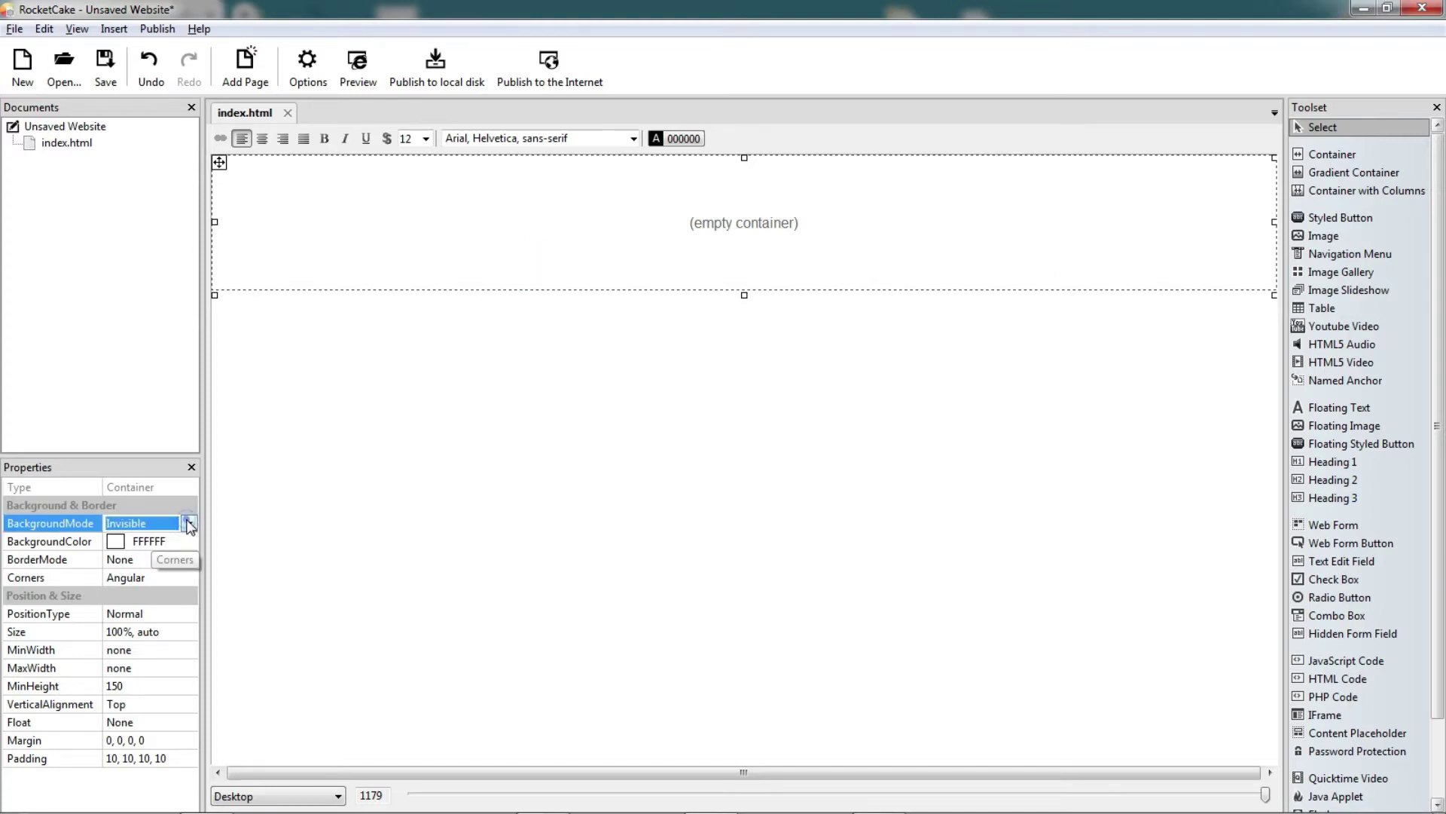
click(189, 524)
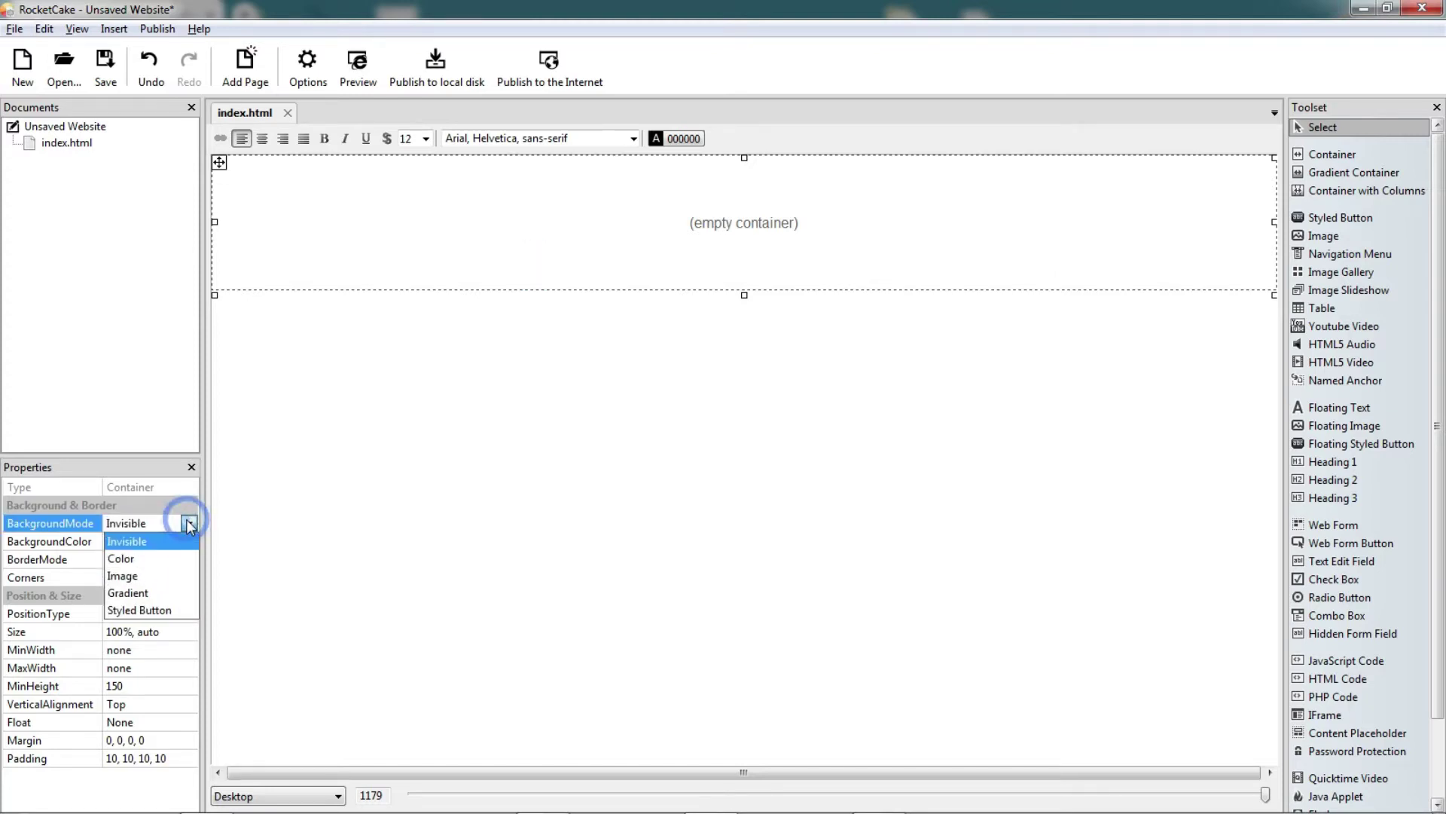
click(155, 577)
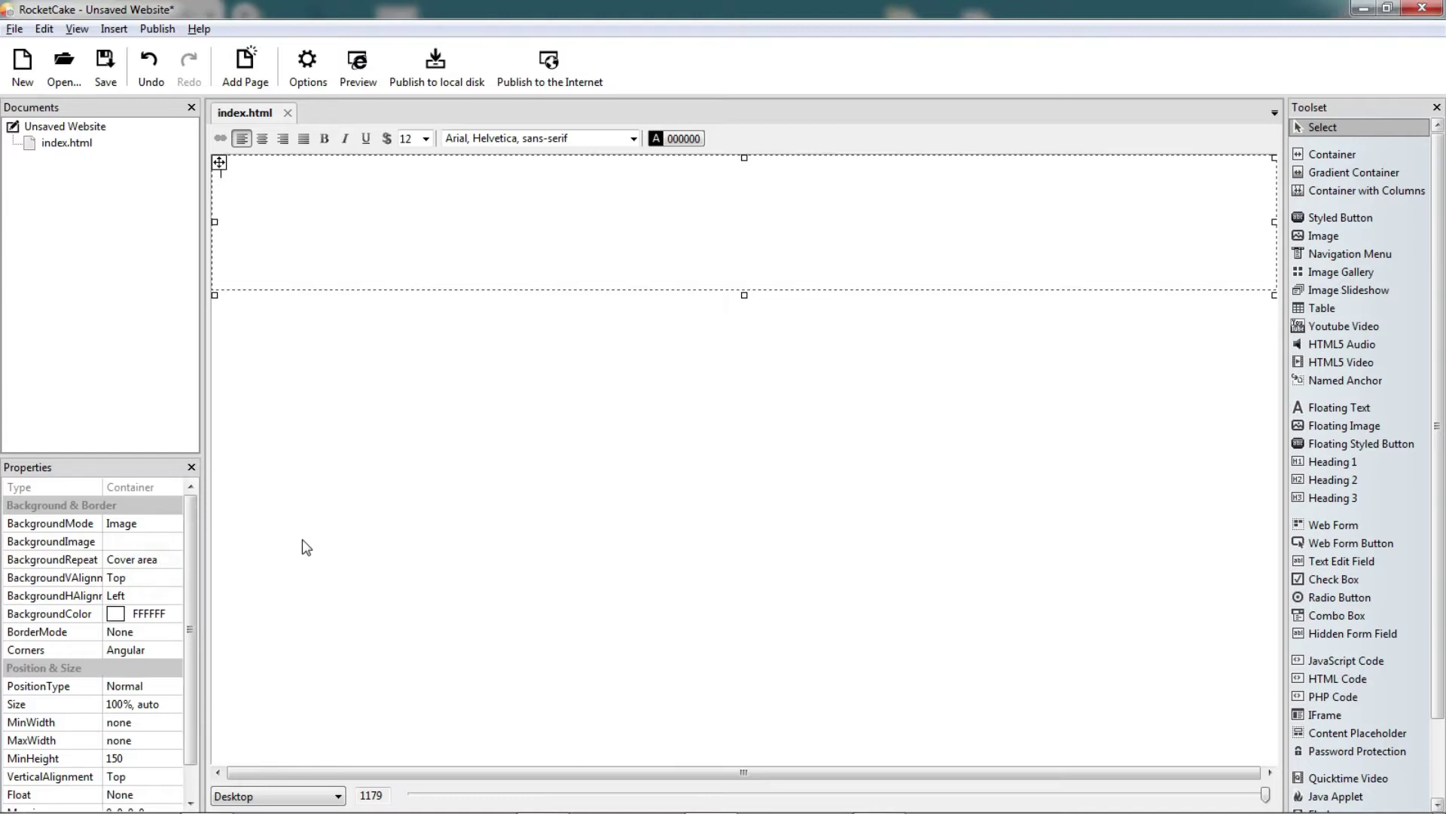
click(173, 542)
click(174, 542)
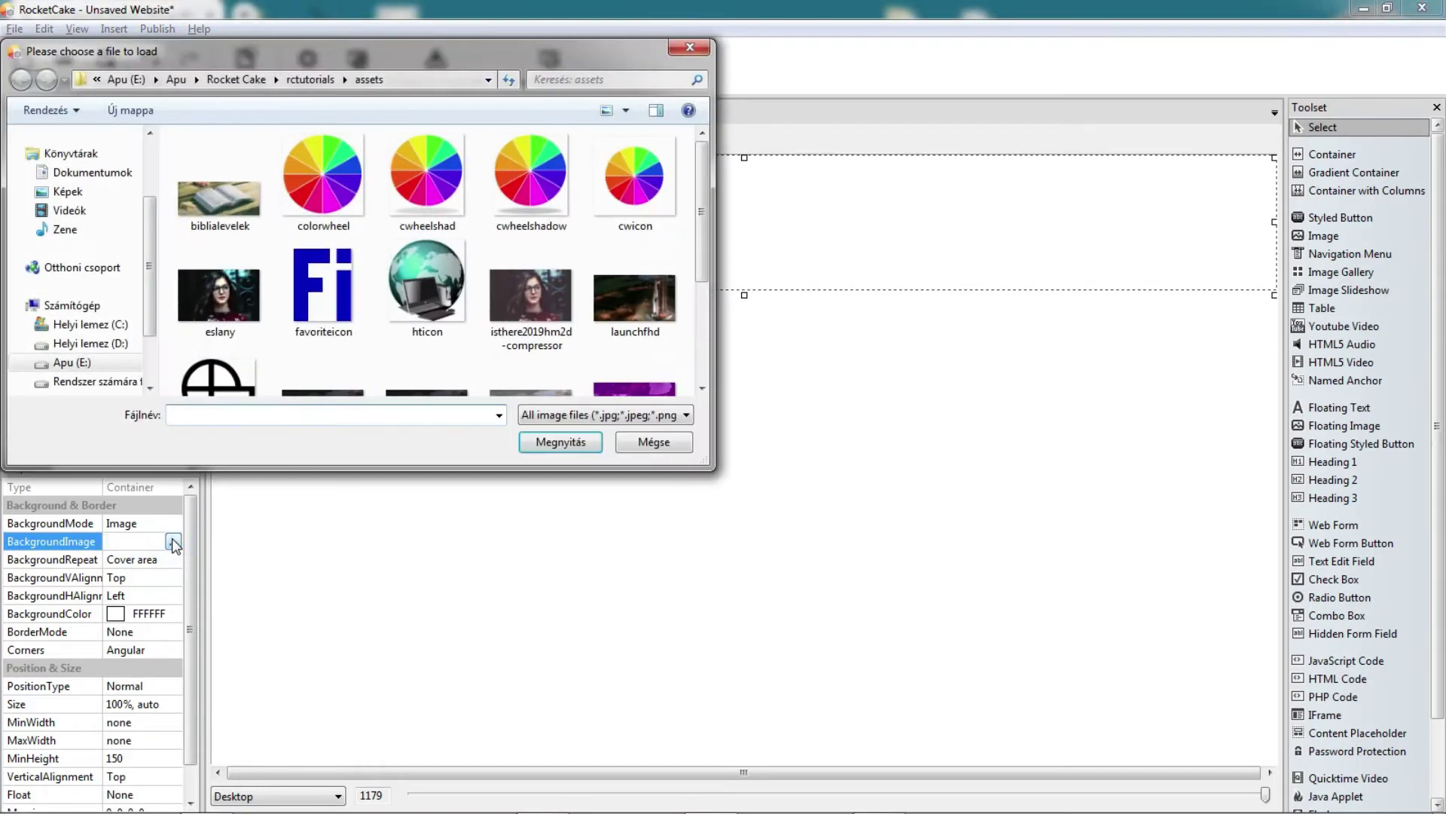
click(229, 220)
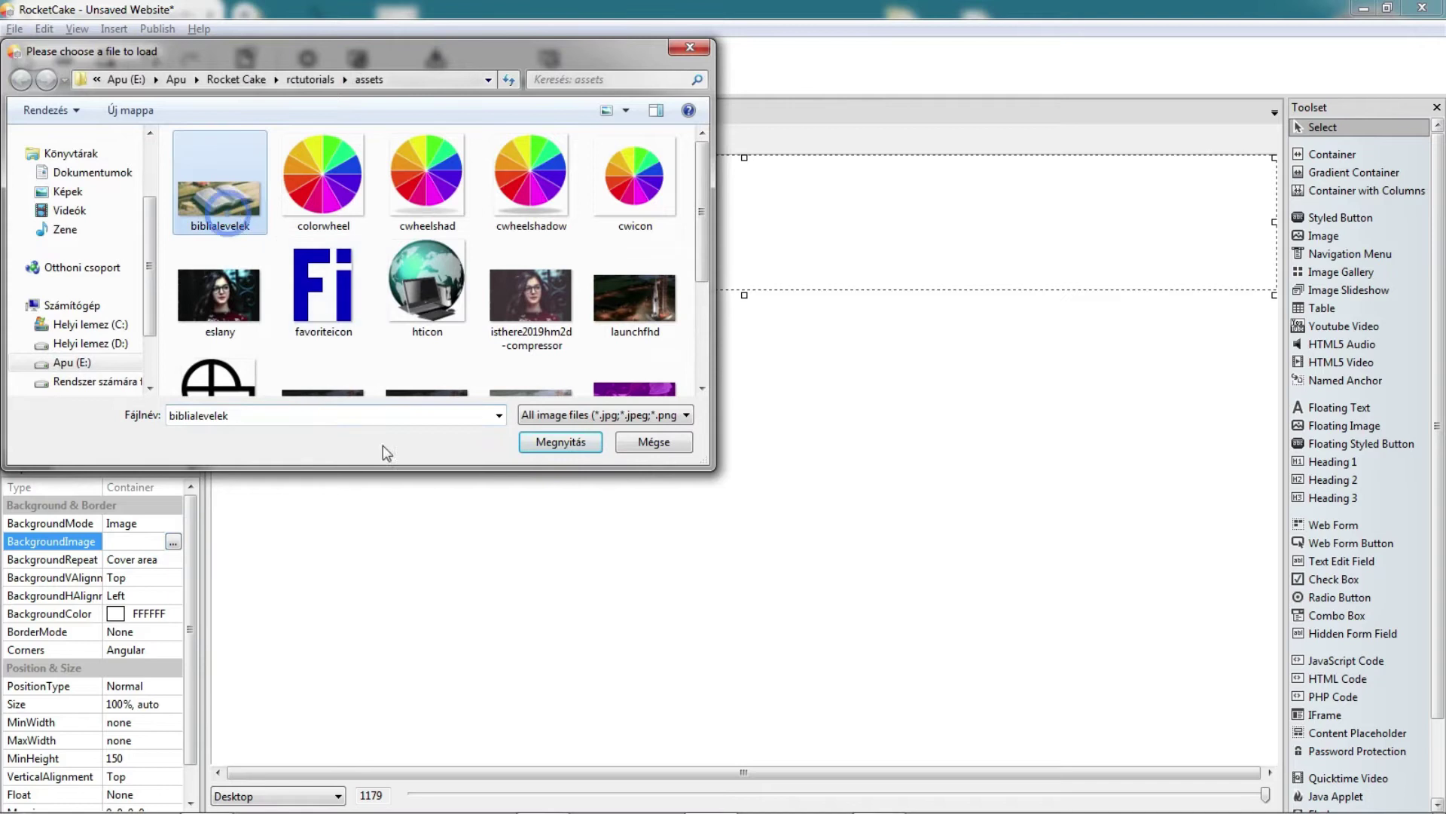
click(558, 443)
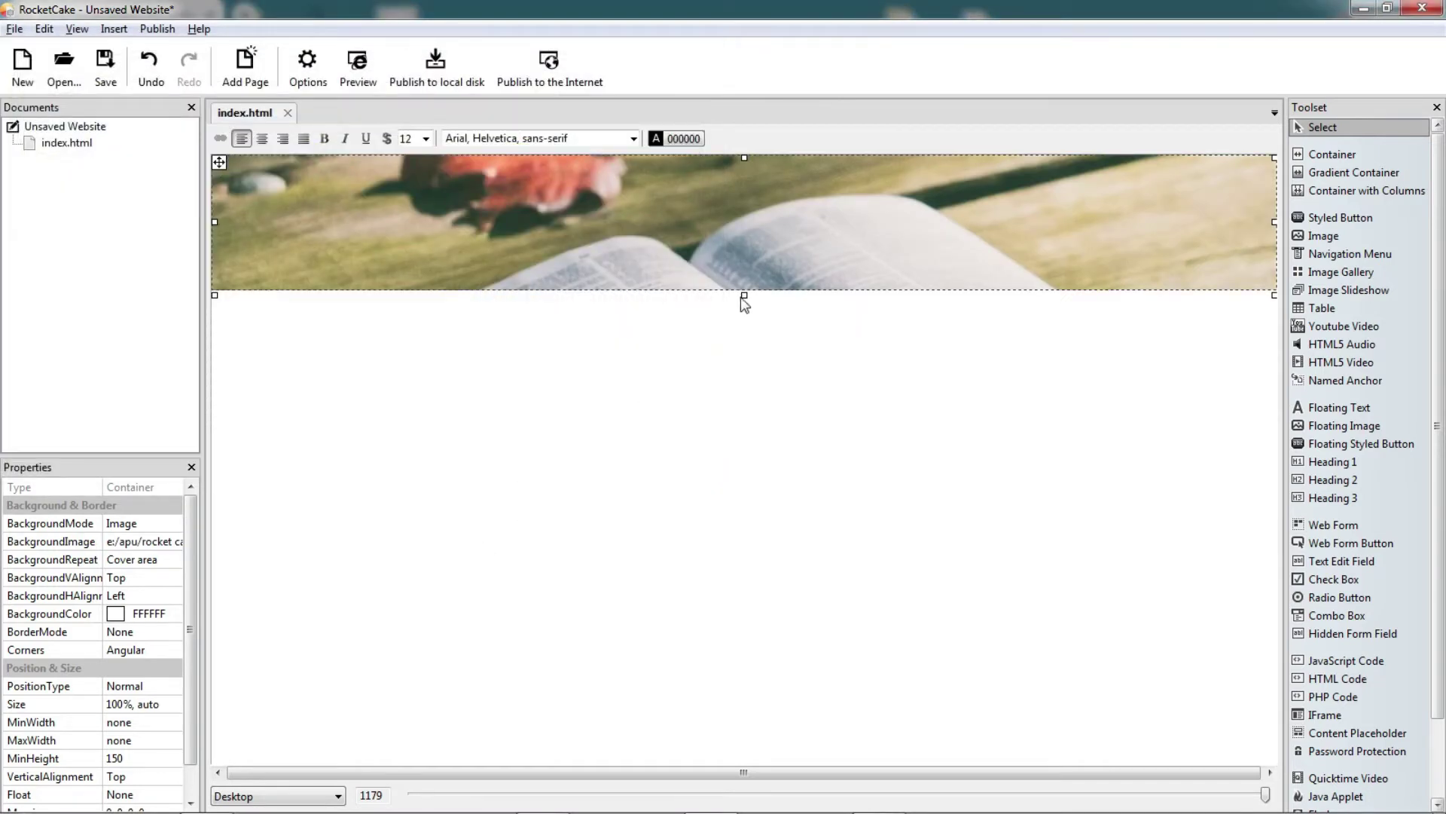
drag(744, 294, 711, 525)
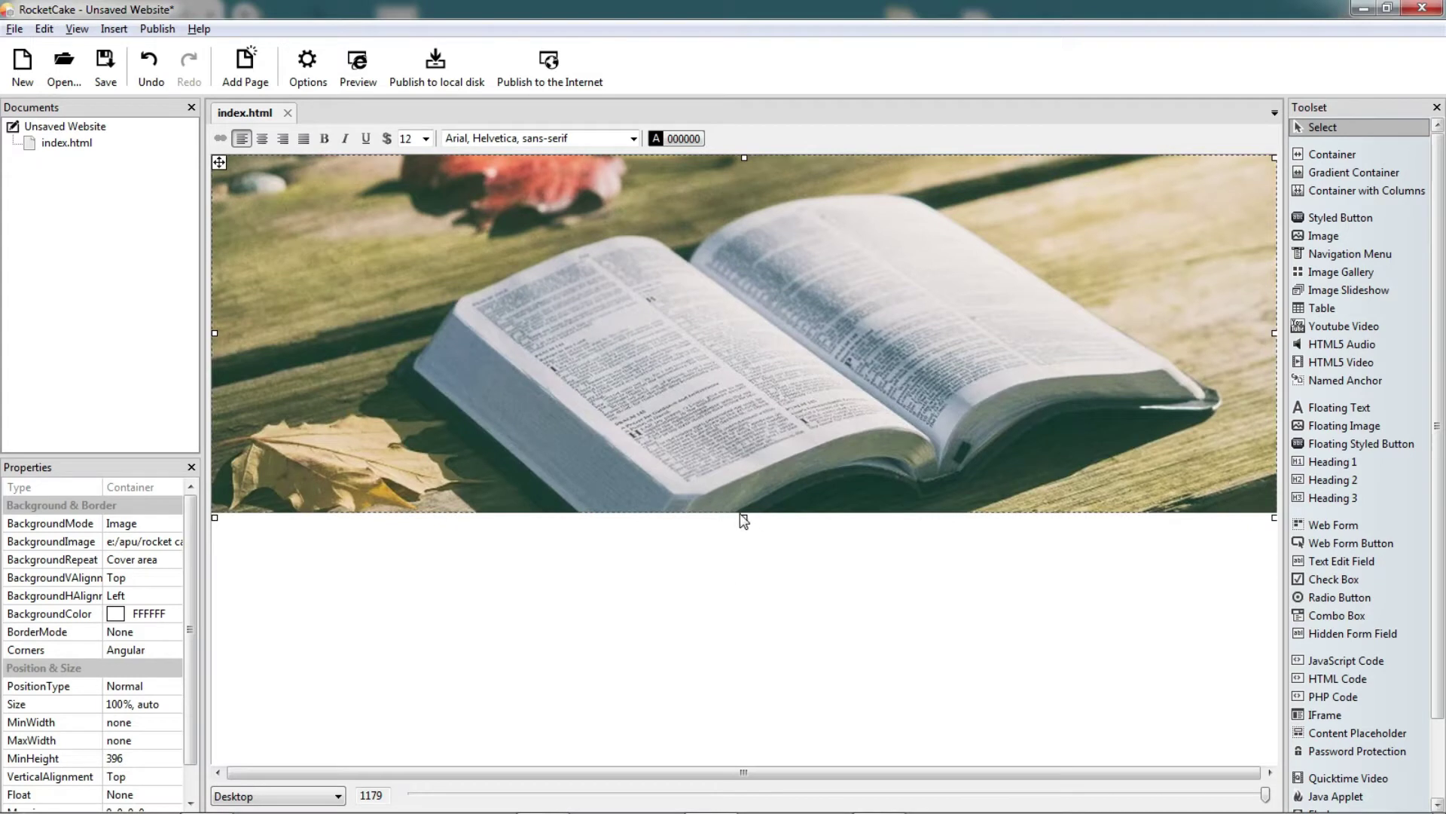
drag(744, 518, 723, 597)
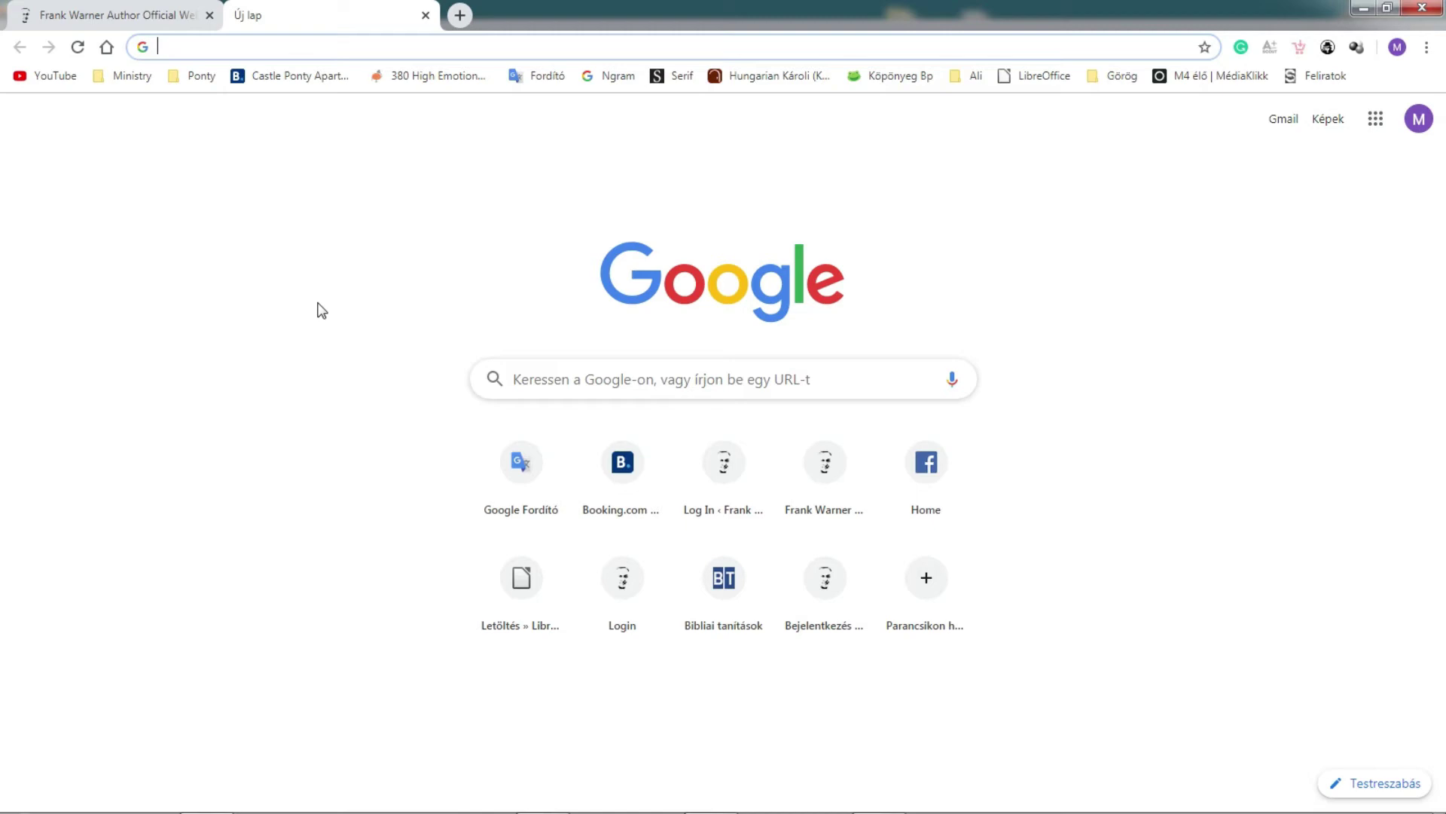
Step: In Chrome, search Google for pixabay and open the Pixabay website
click(639, 380)
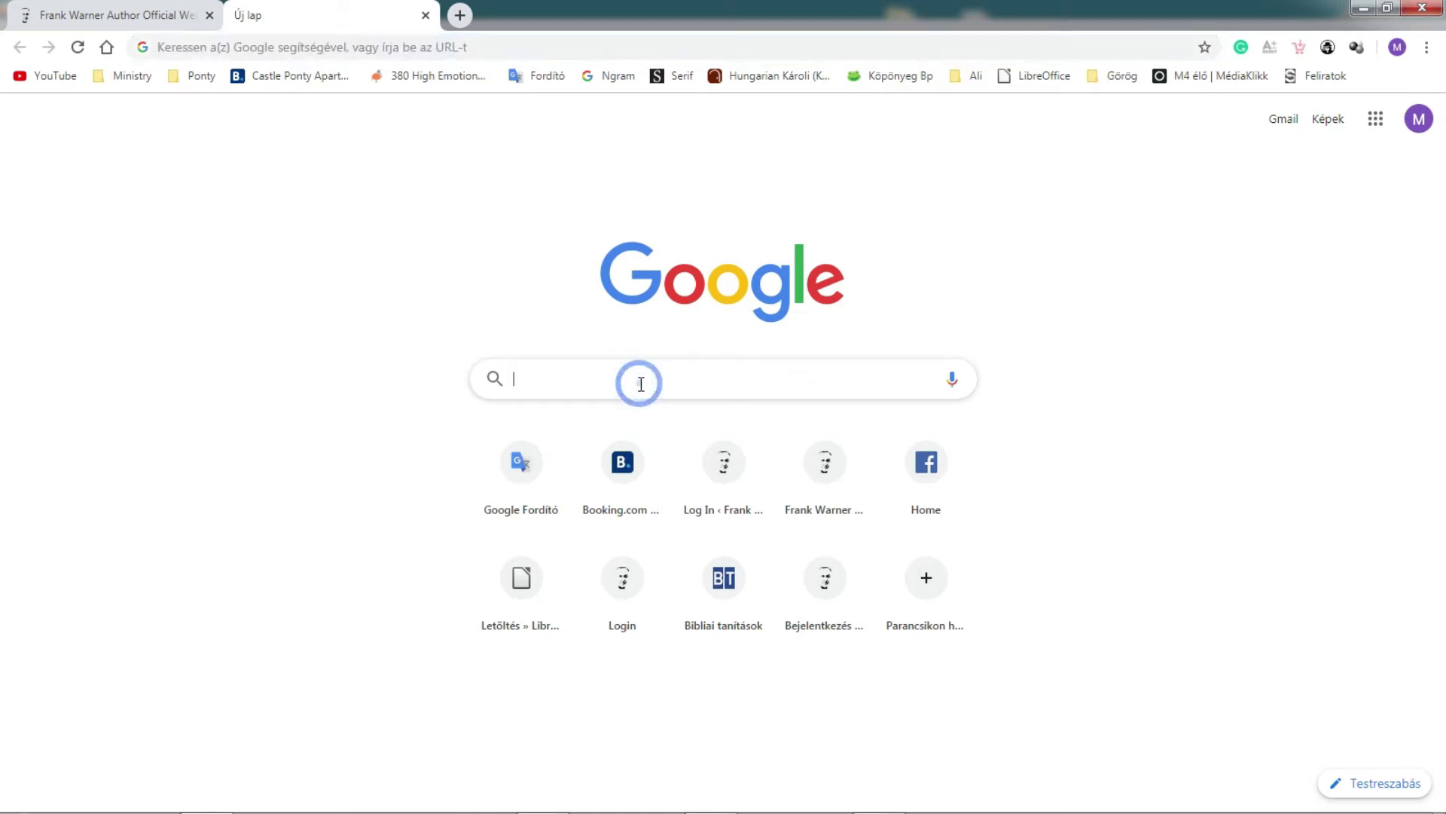
text(pixabay)
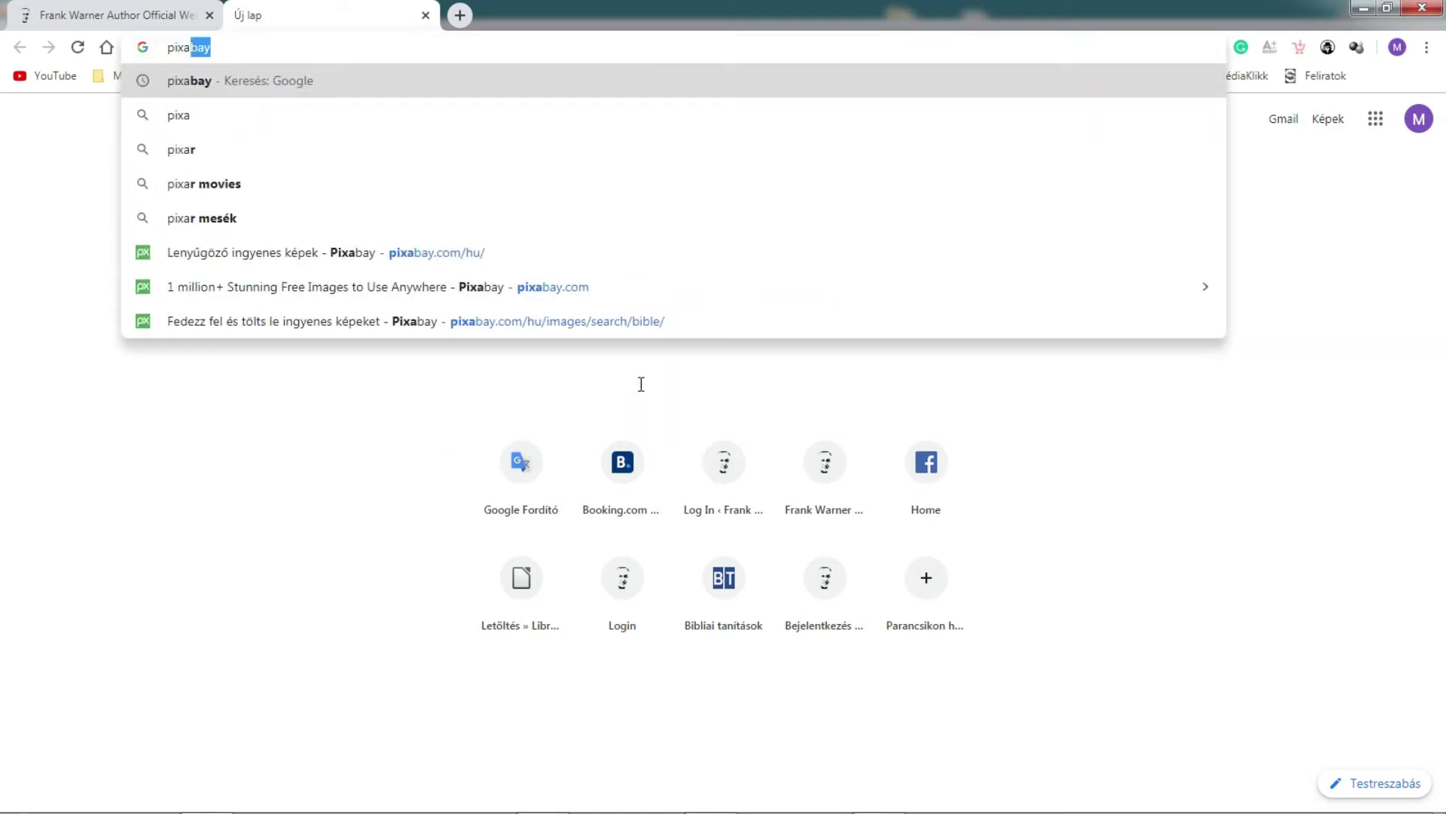
key(Return)
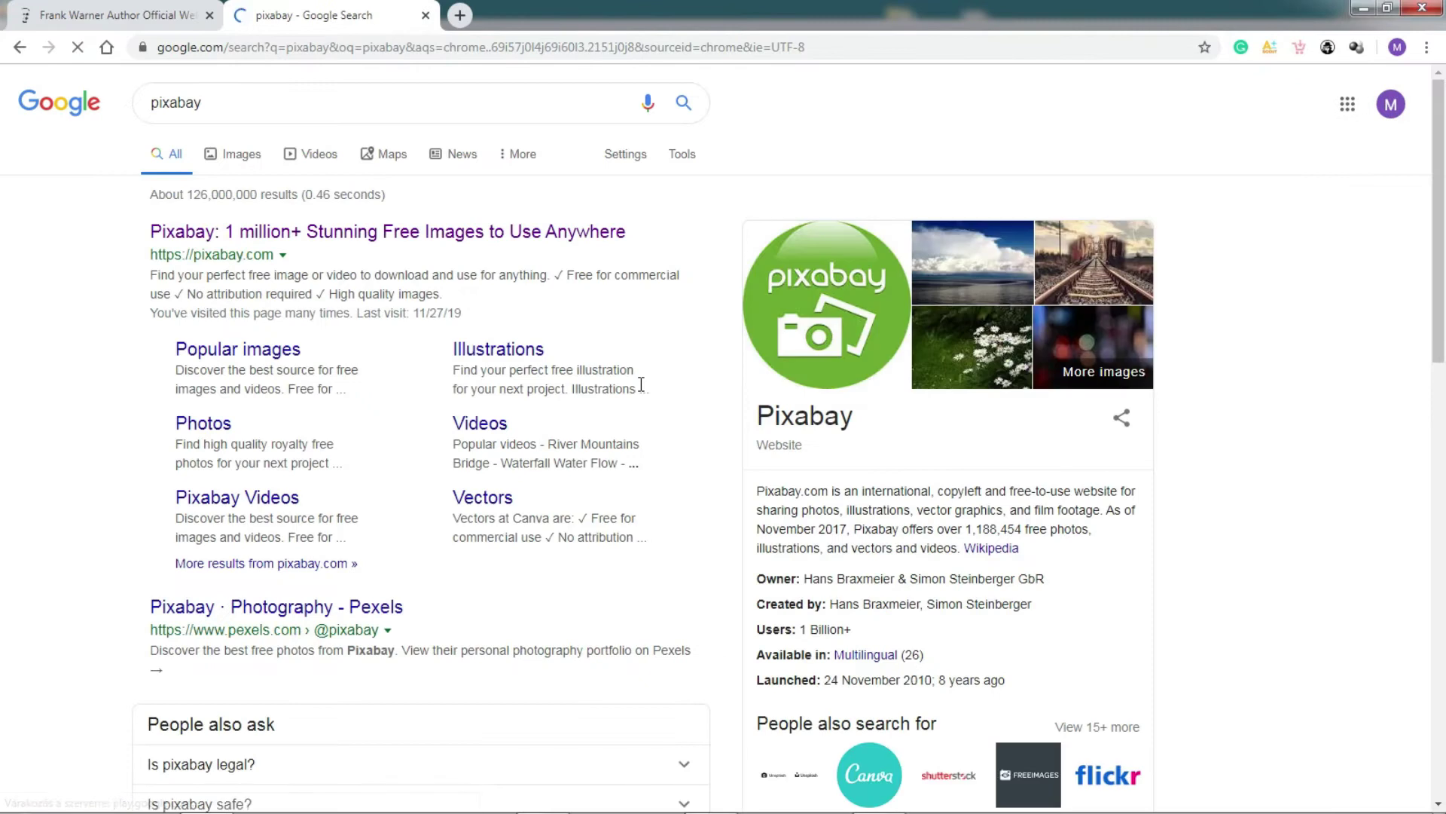
click(205, 234)
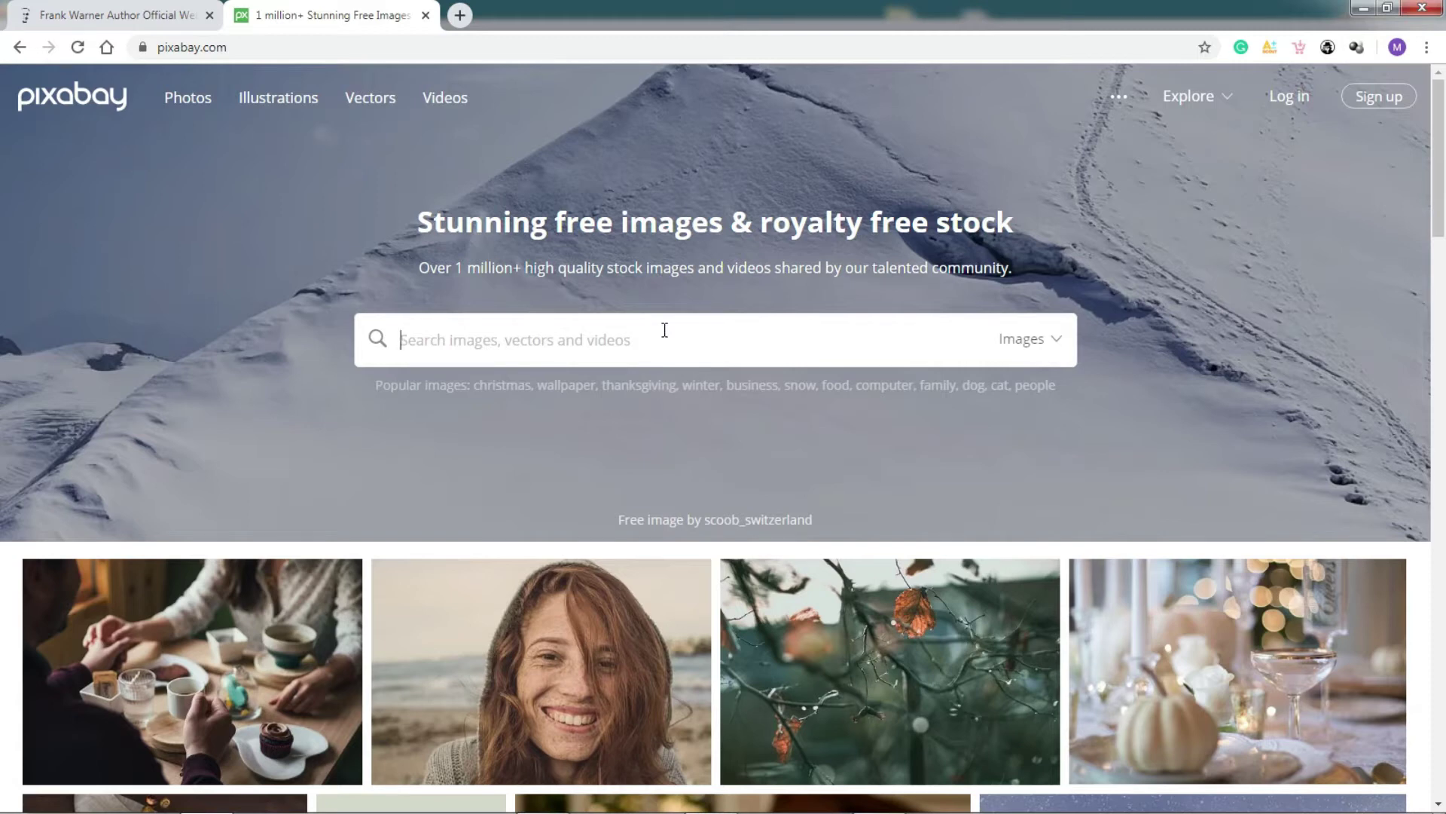
Step: Browse Pixabay's featured pictures, search for "bible" and look through the matching free images
scroll(664, 330, down, 15)
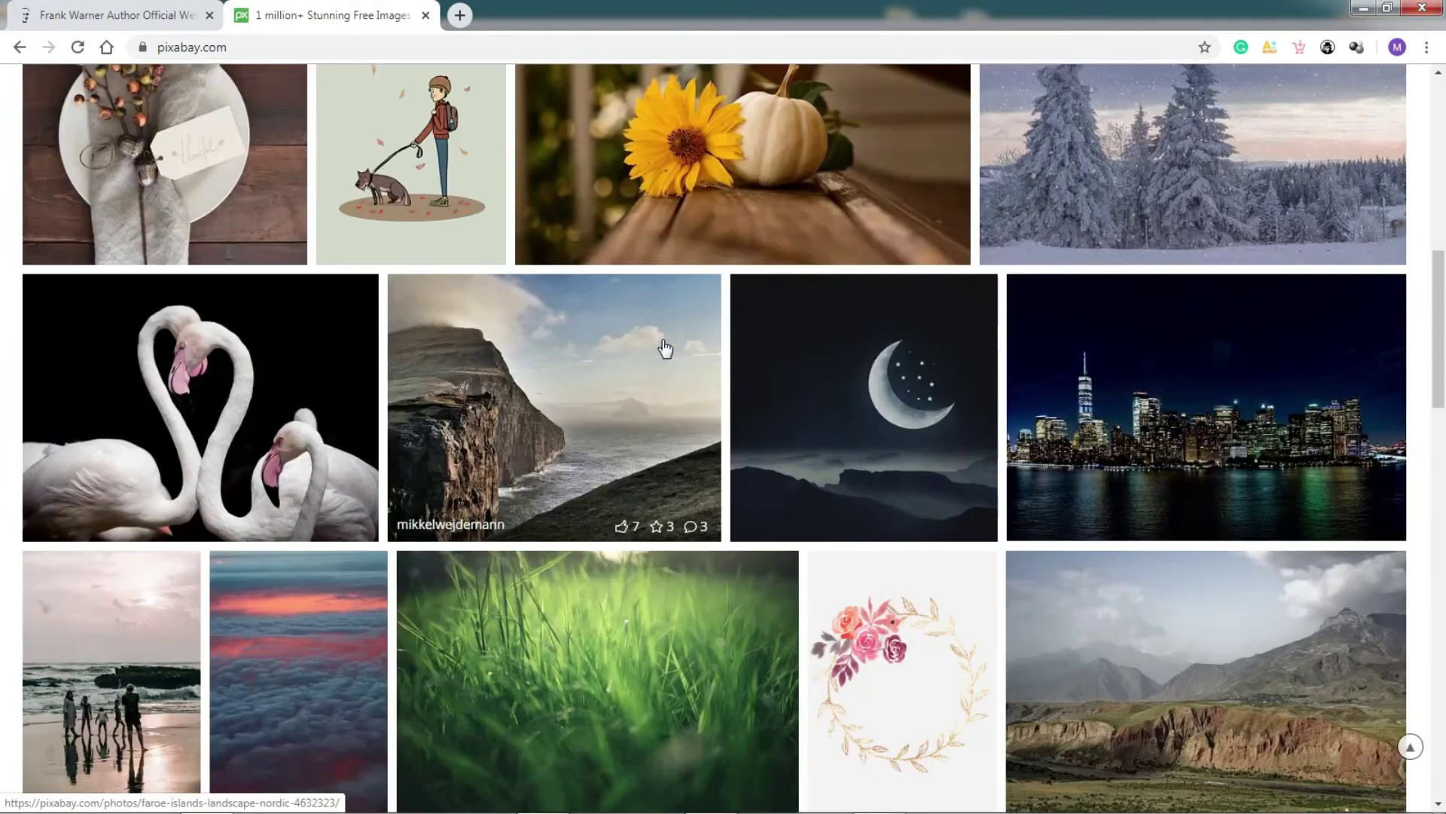
scroll(664, 348, down, 12)
scroll(664, 346, up, 3)
scroll(663, 347, up, 10)
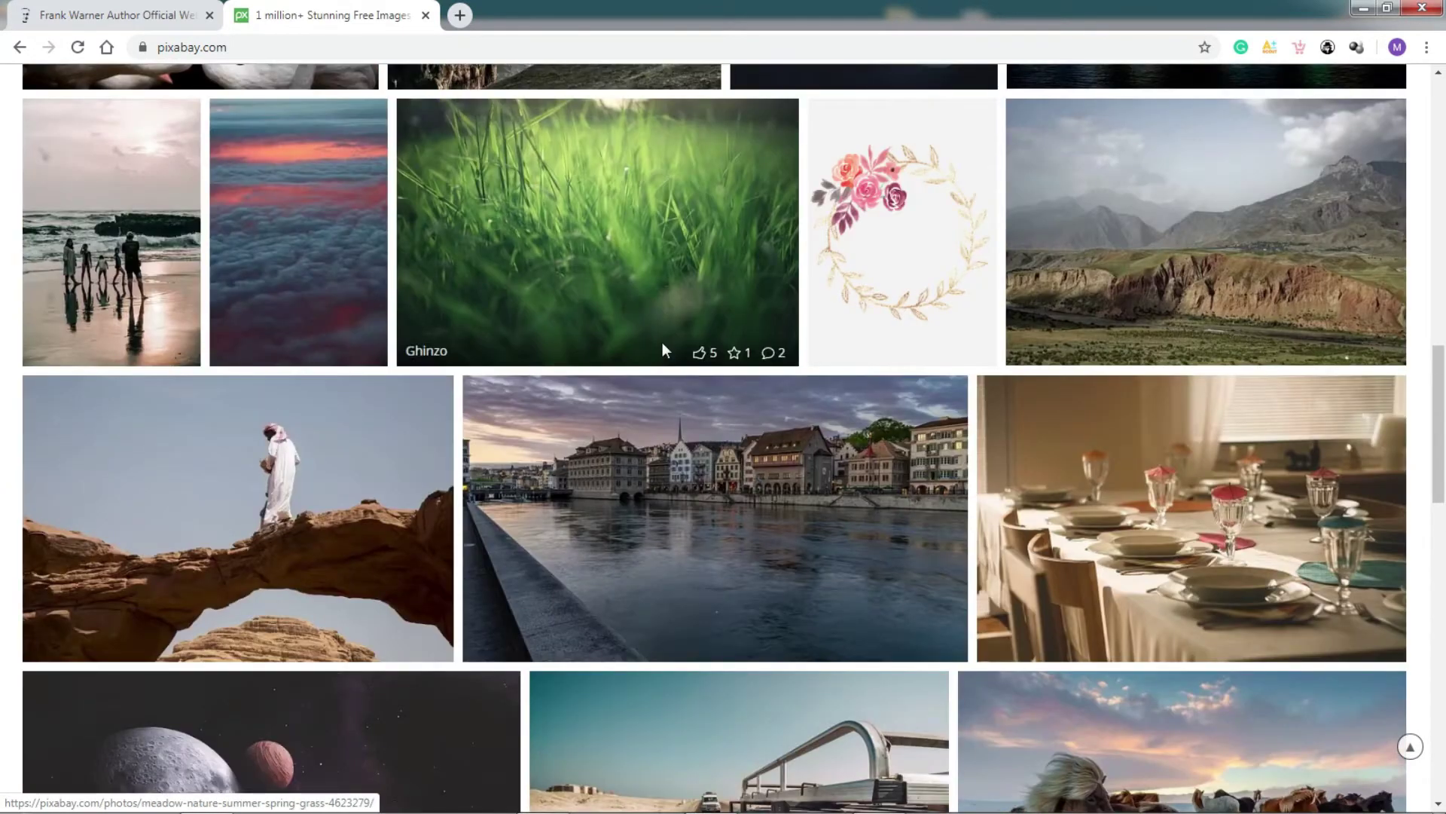
scroll(662, 342, up, 12)
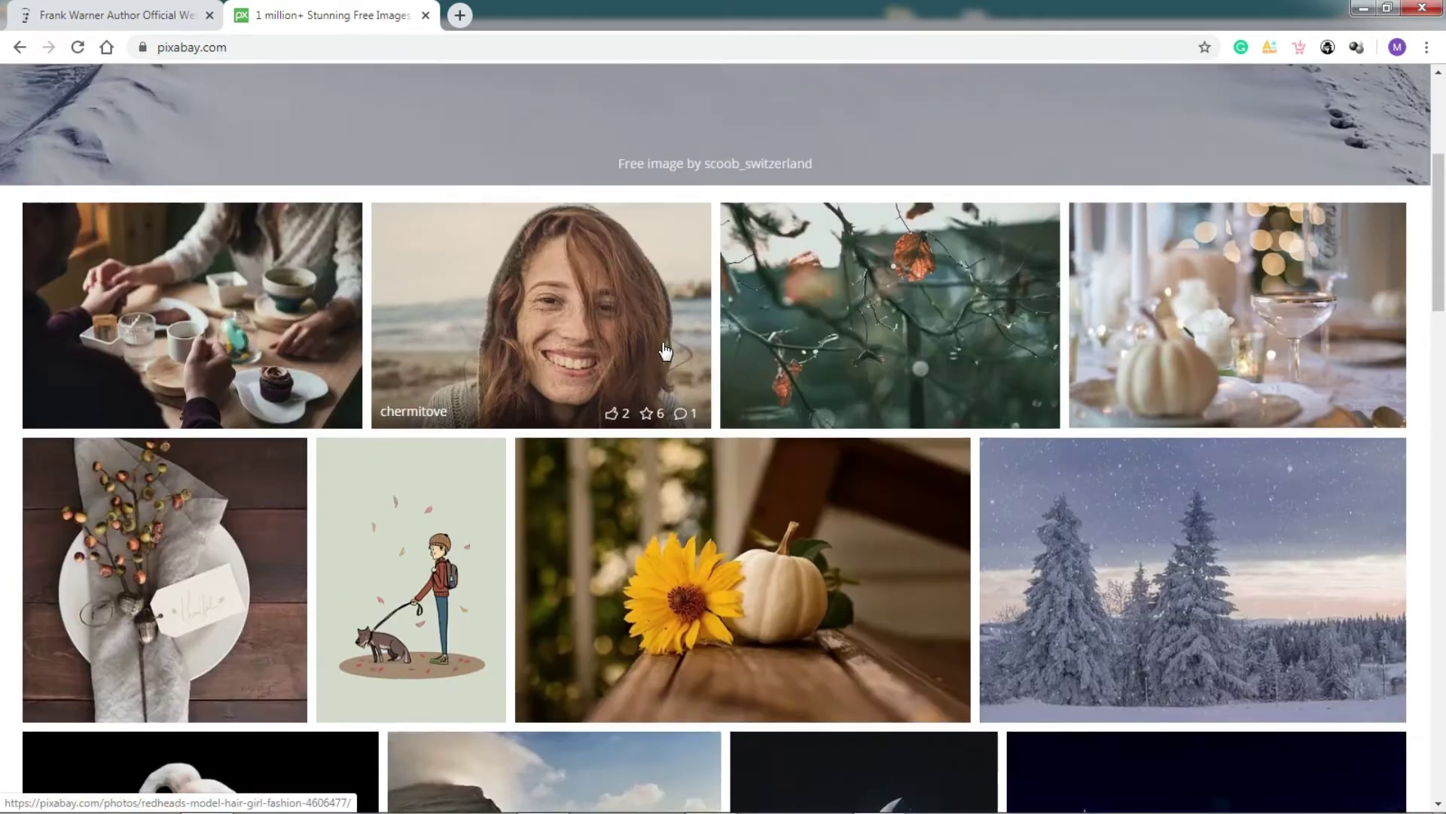
scroll(663, 350, up, 5)
click(663, 339)
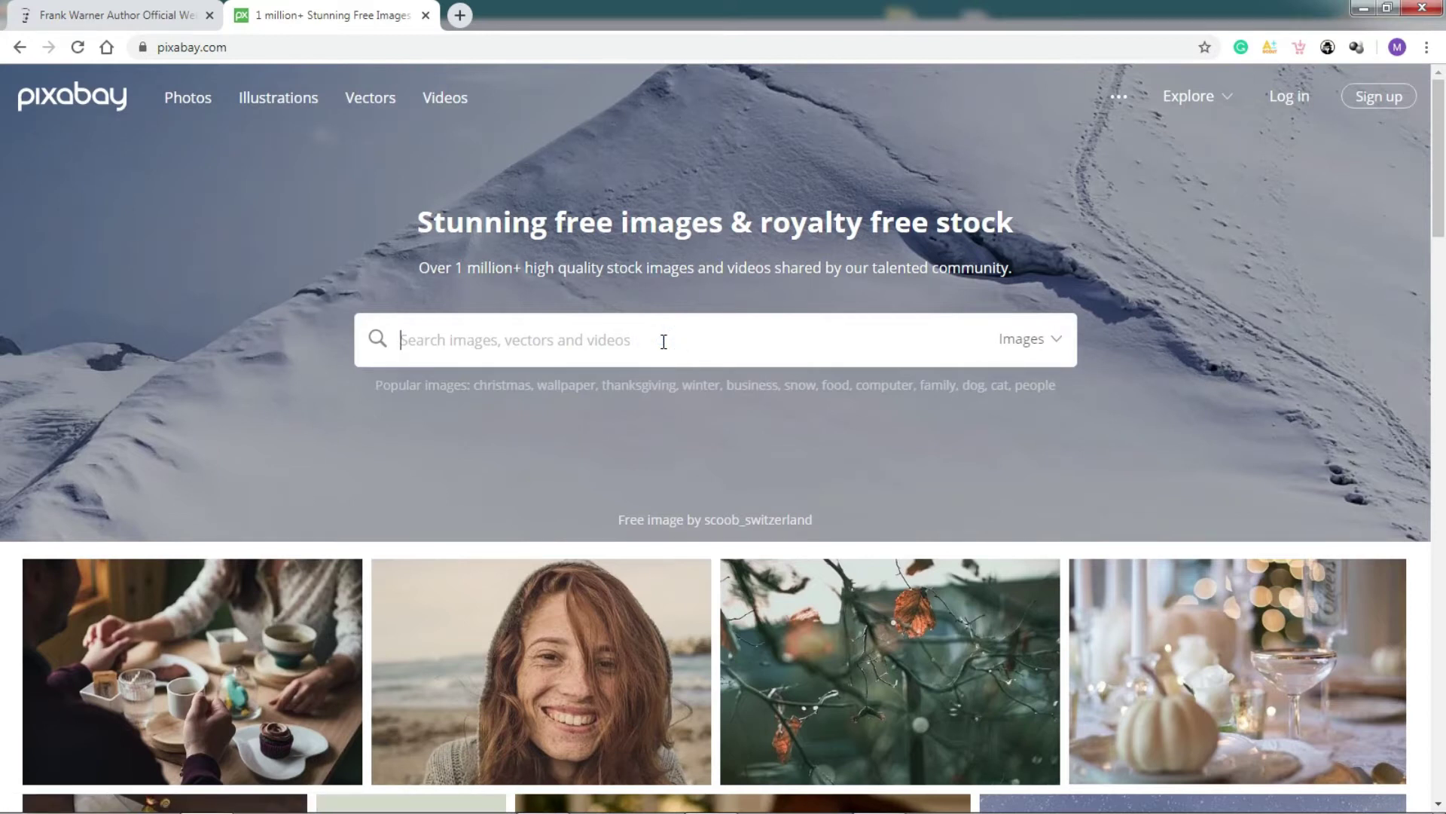
text(bible)
key(Return)
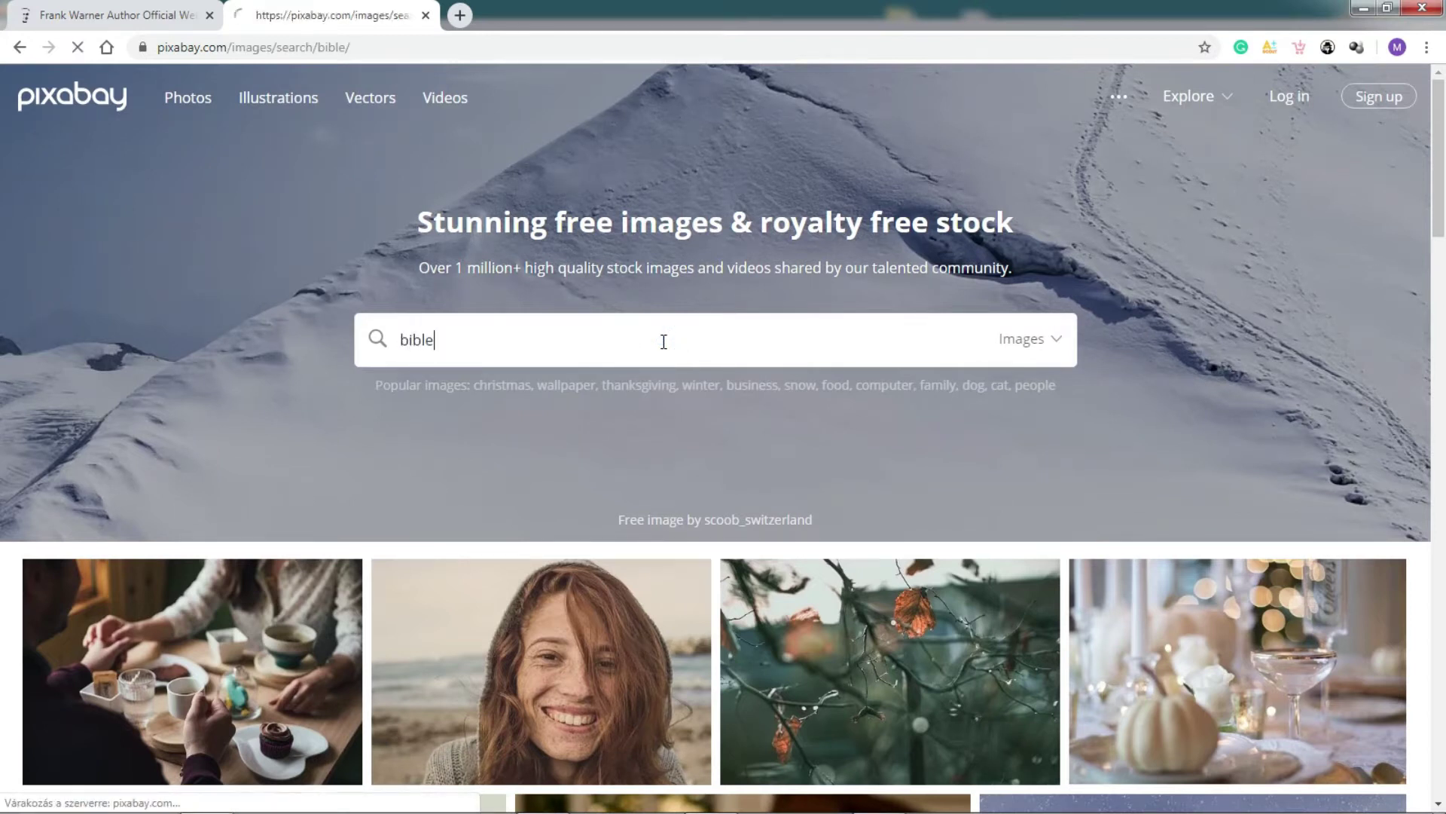
scroll(833, 445, down, 5)
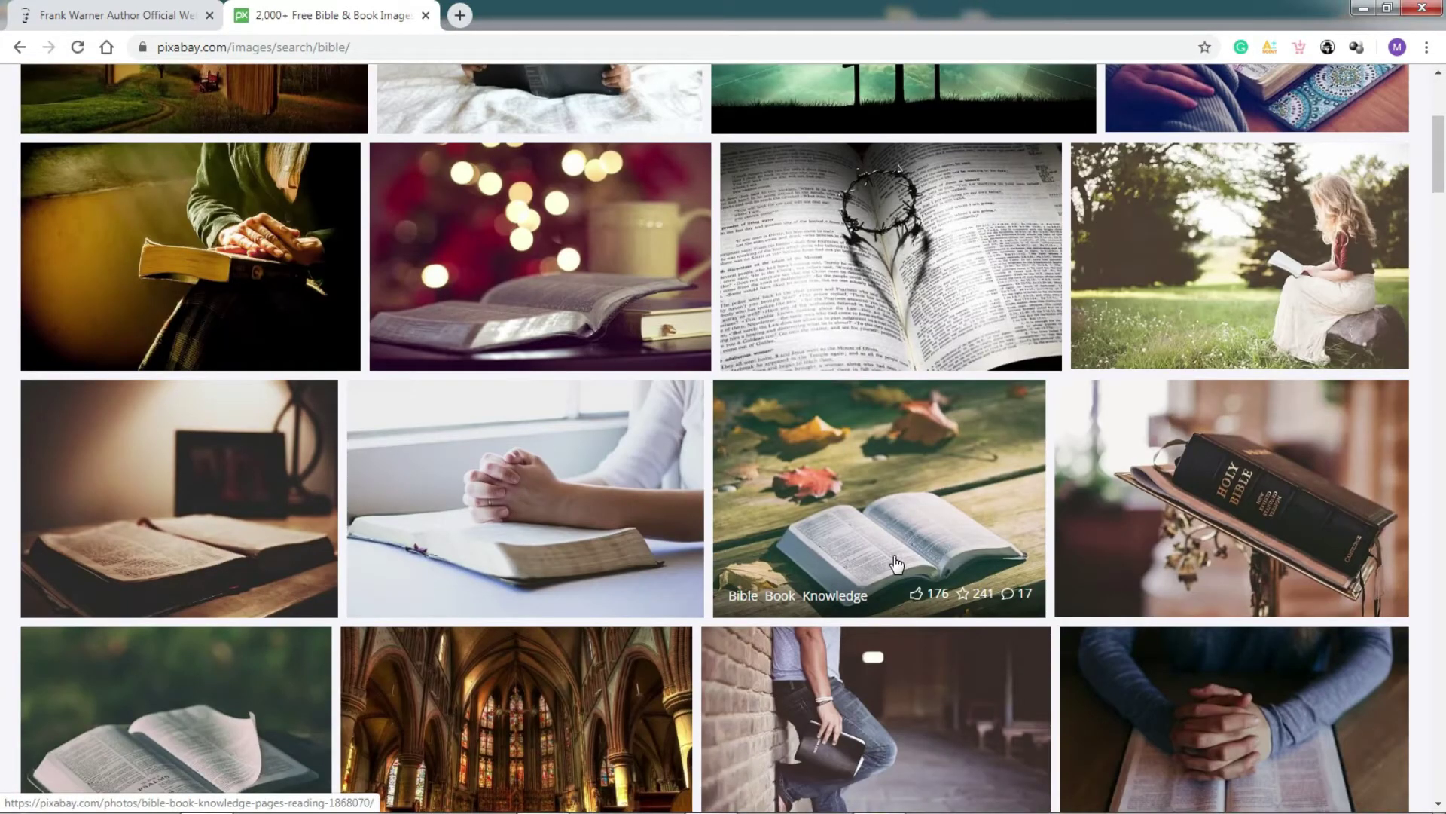
scroll(506, 433, down, 6)
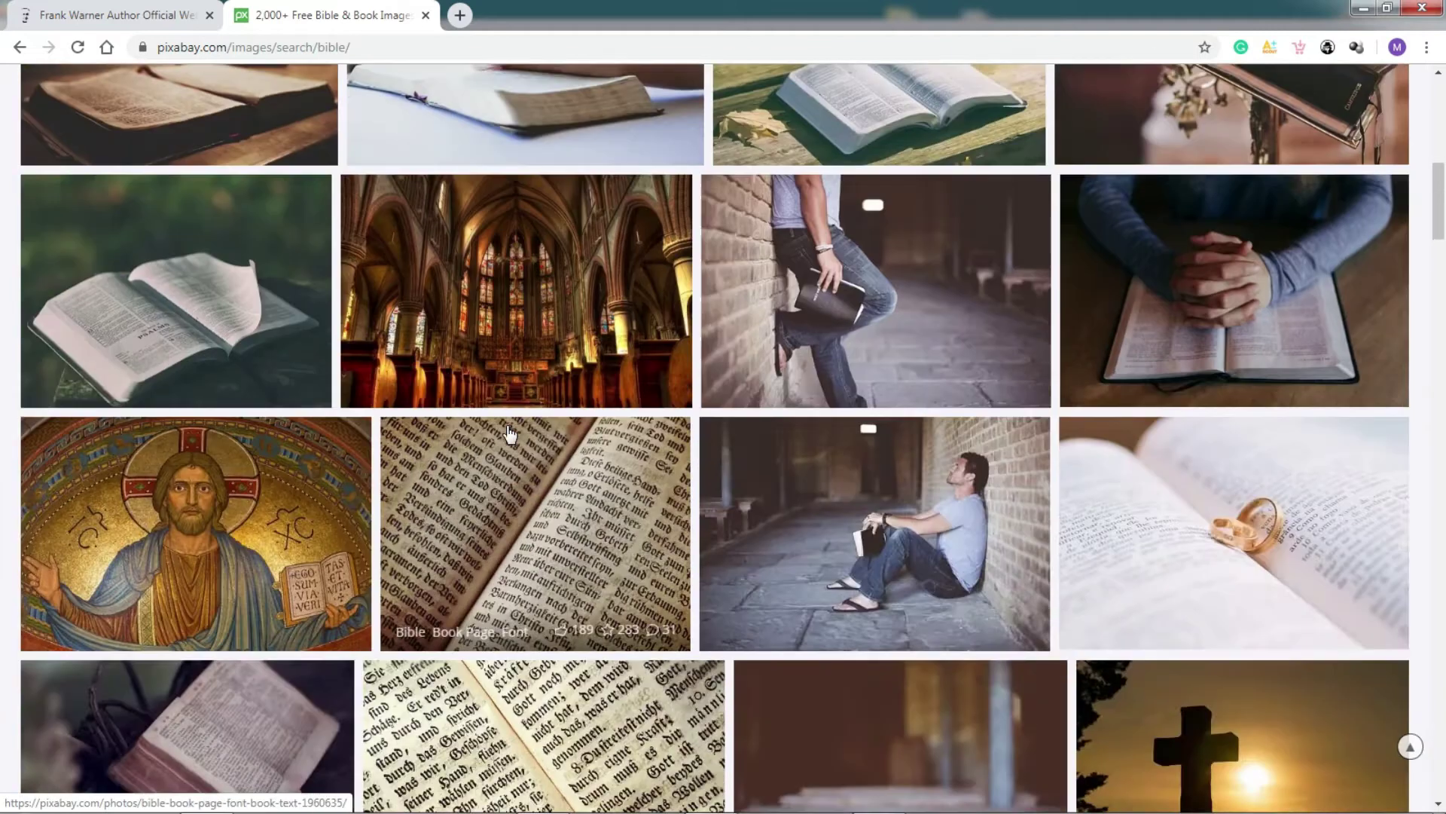
scroll(506, 431, up, 11)
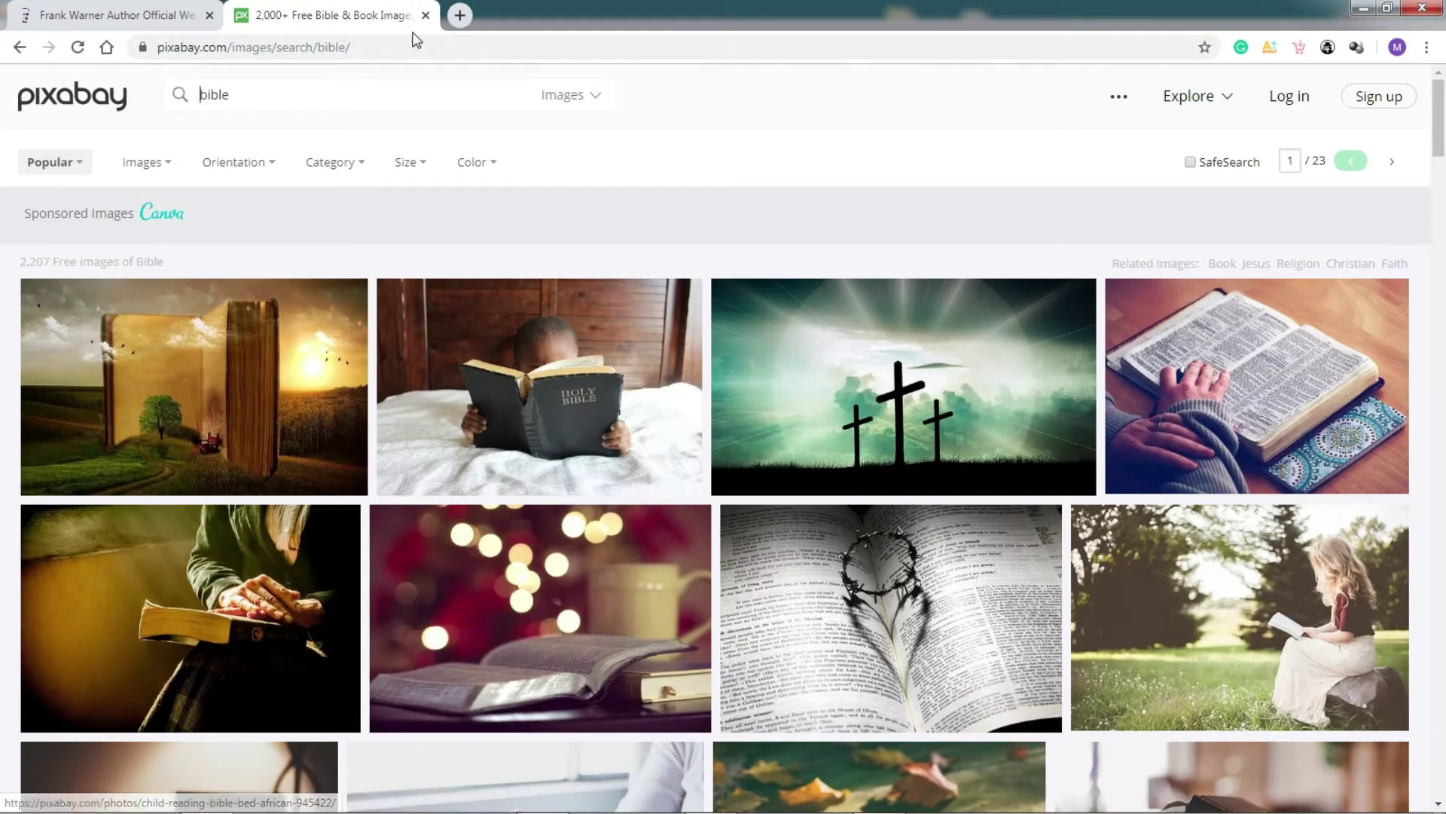
Step: Switch back to RocketCake and set the container's background image alignment to Center both vertically and horizontally
mouse_move(647, 806)
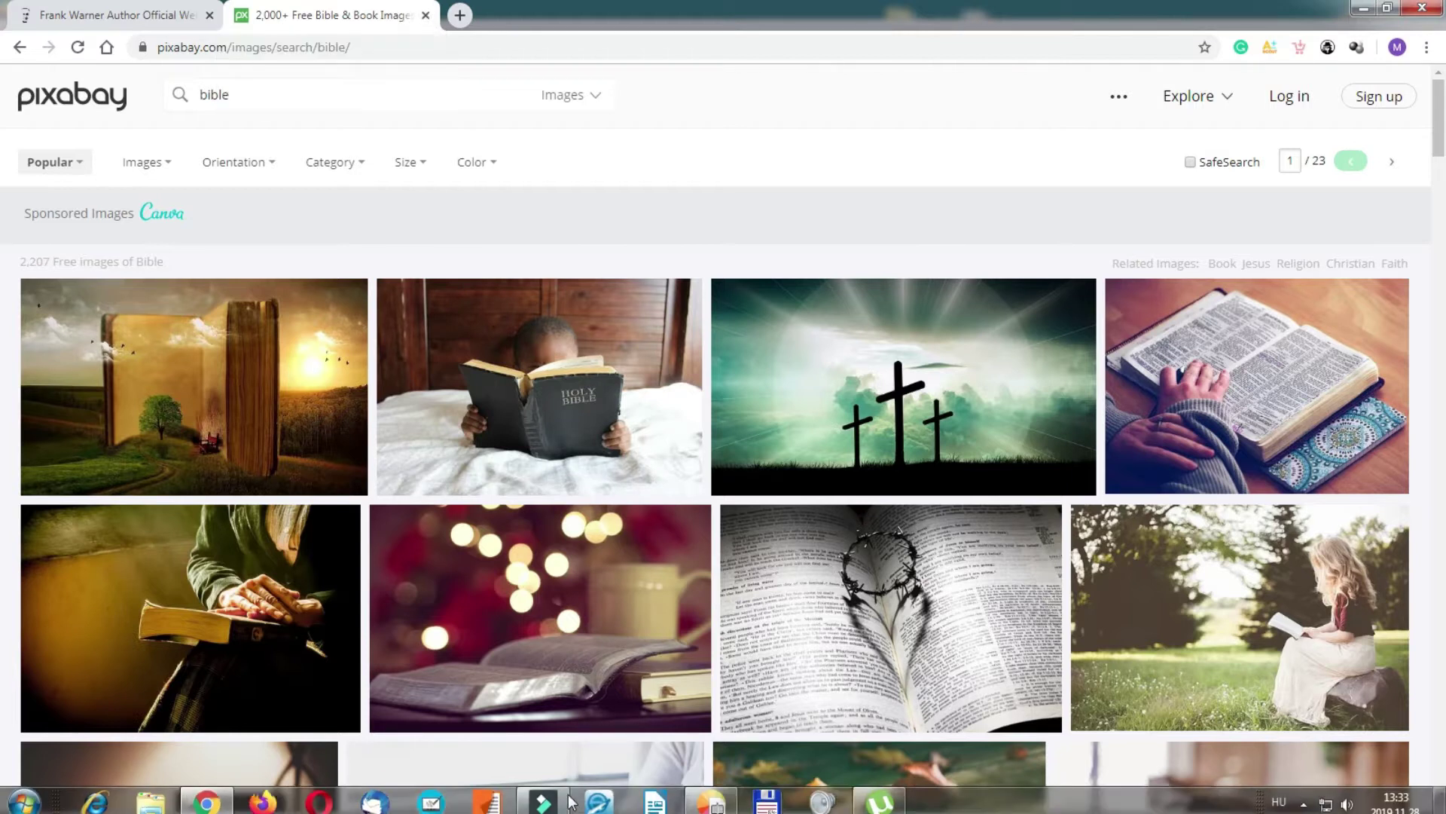
click(711, 795)
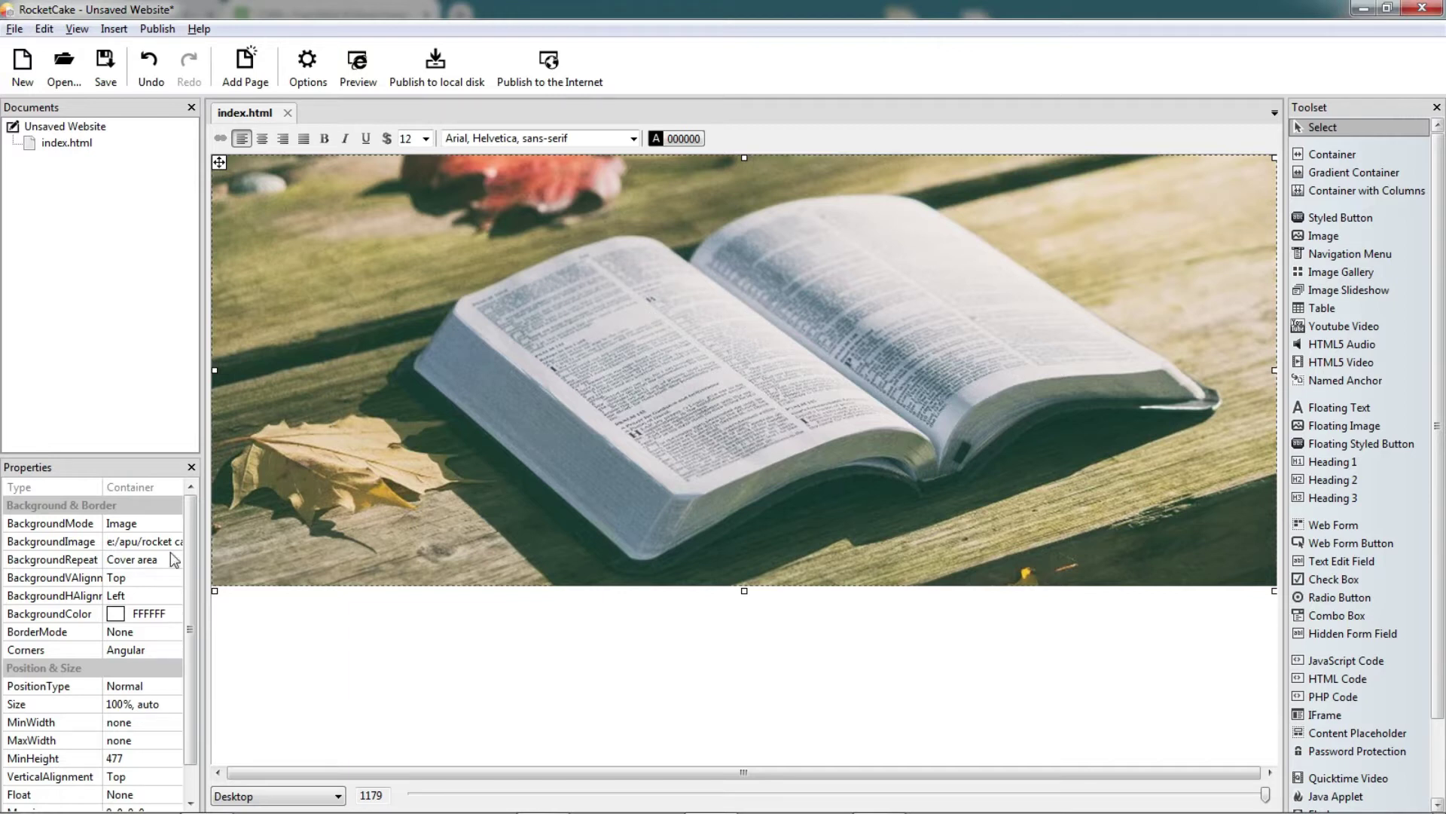
click(170, 577)
click(172, 578)
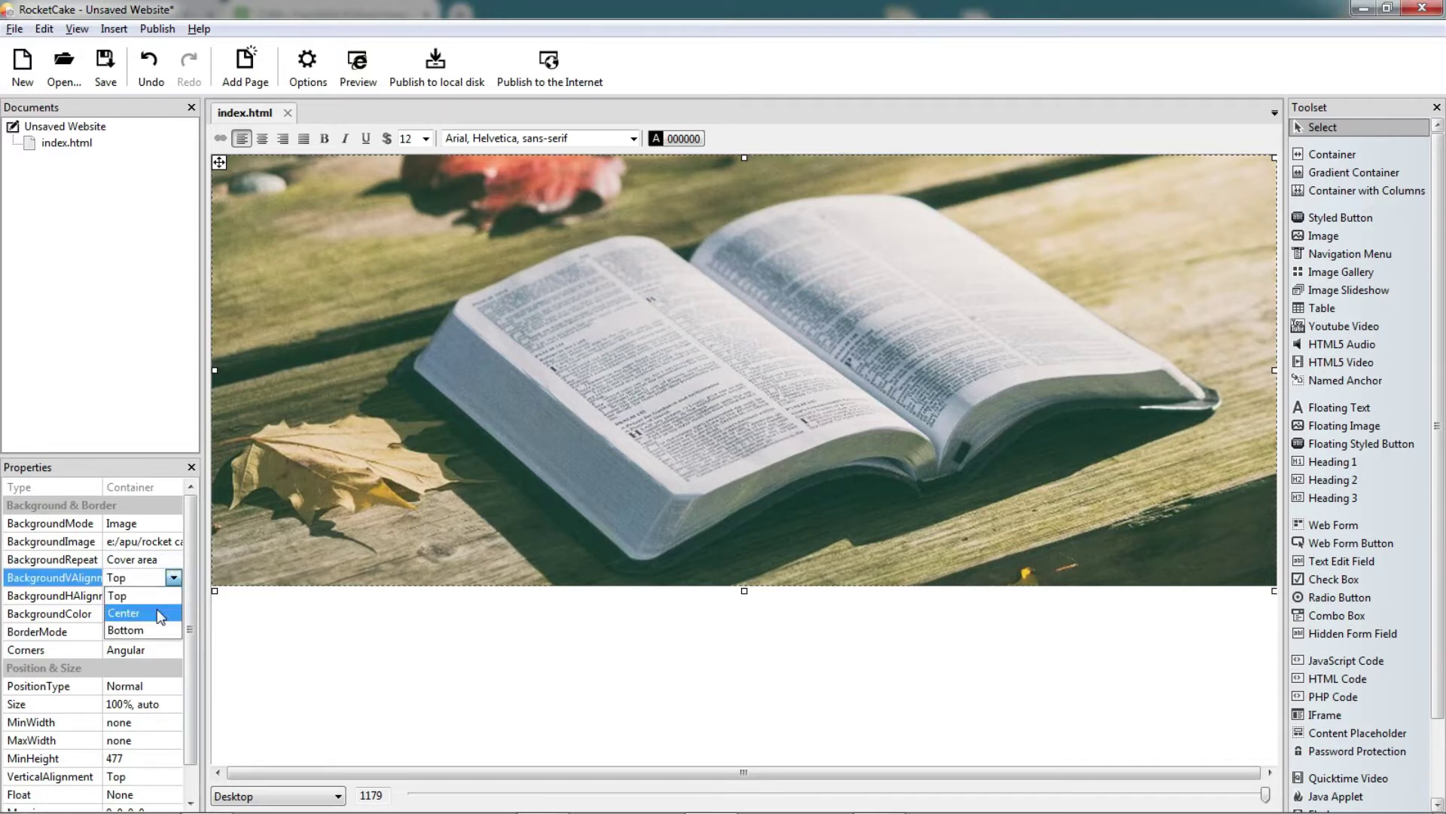
click(156, 608)
click(167, 597)
click(173, 596)
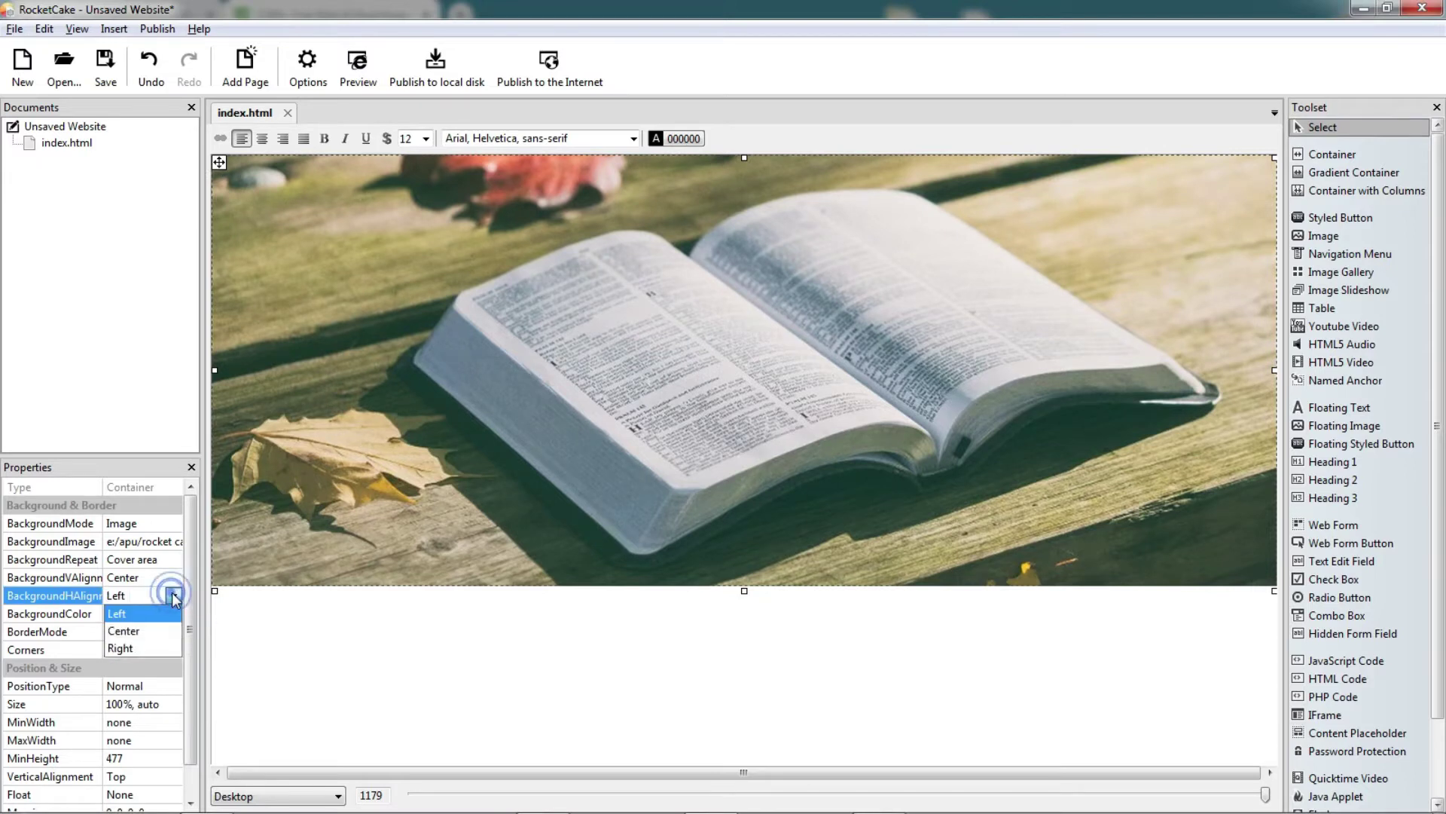
click(156, 627)
mouse_move(1265, 794)
mouse_down()
mouse_move(931, 795)
mouse_move(1249, 795)
mouse_up()
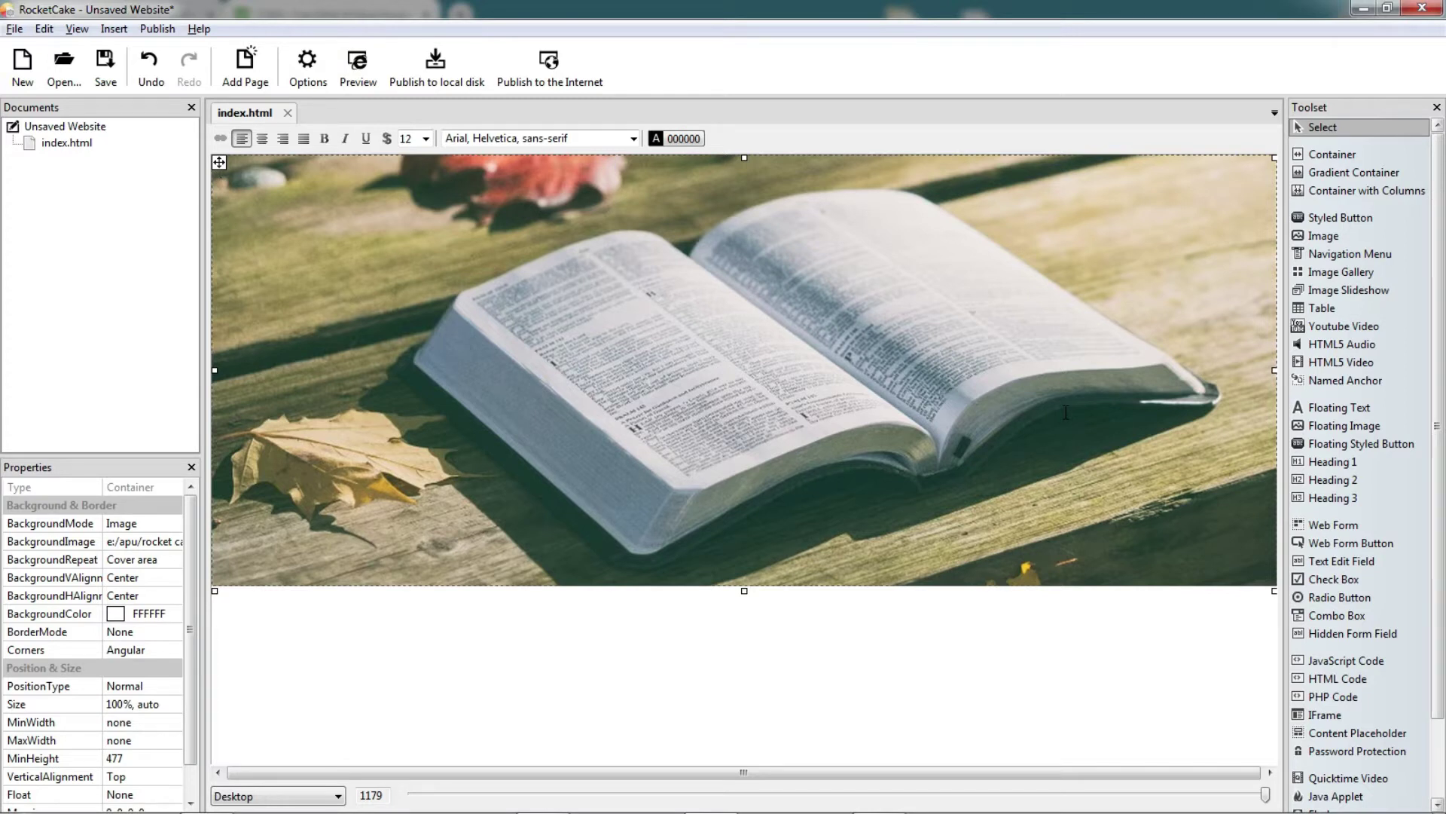
Step: Enter the text "Website Title" in the banner container and center it
click(363, 281)
text(Web)
click(262, 138)
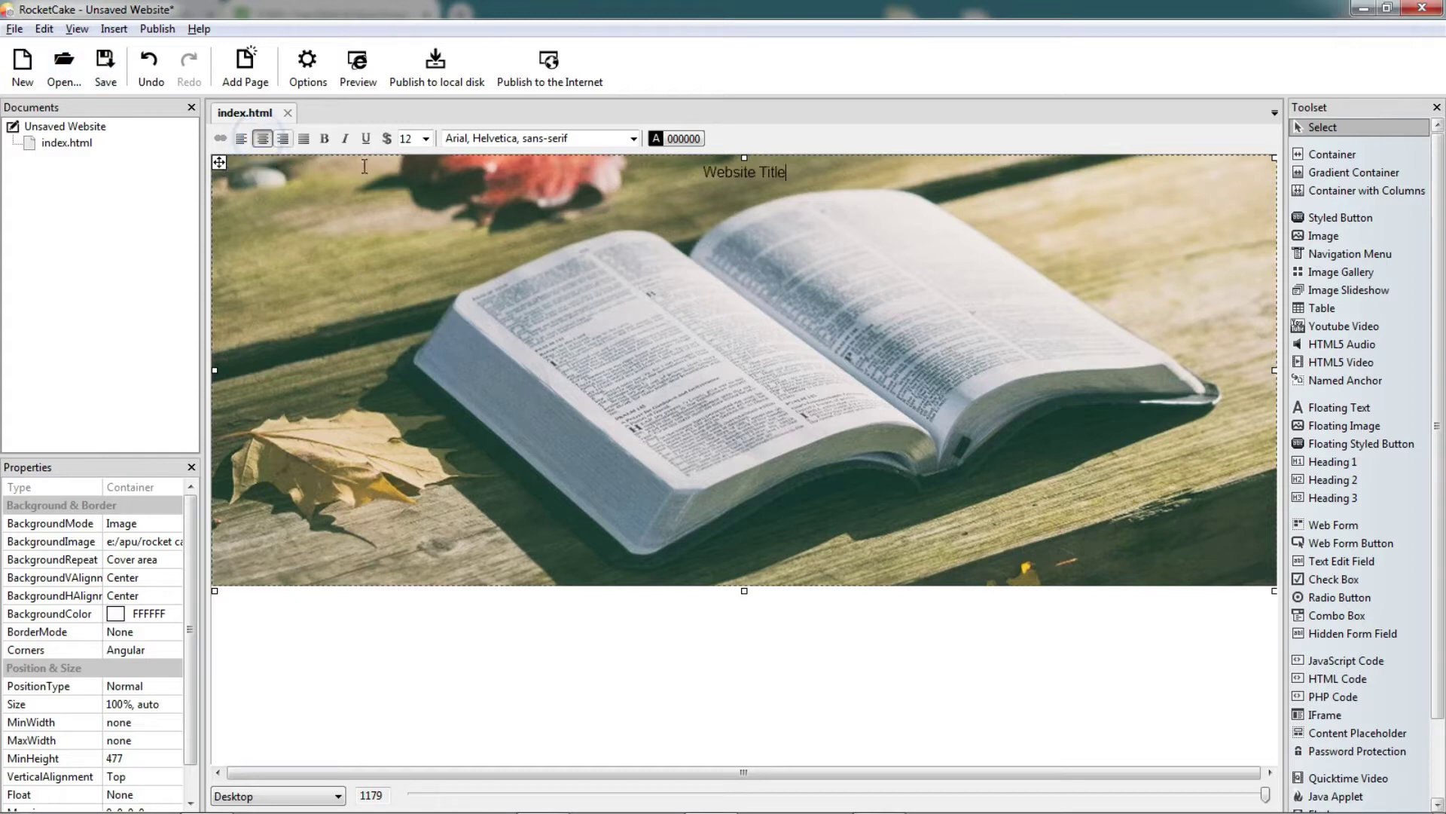
Step: Set the banner title's font size to 48 and make it bold
click(666, 139)
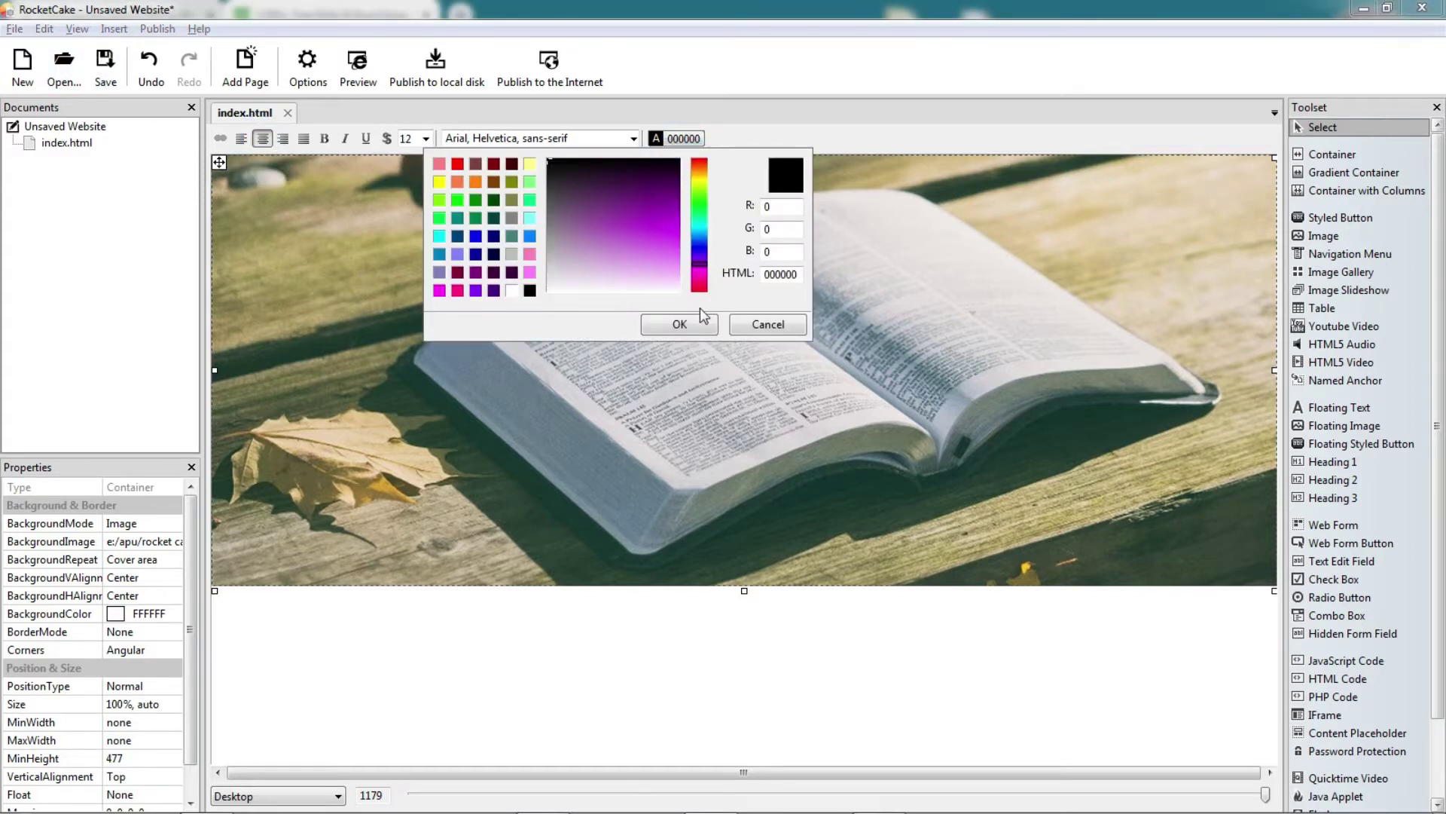
click(753, 325)
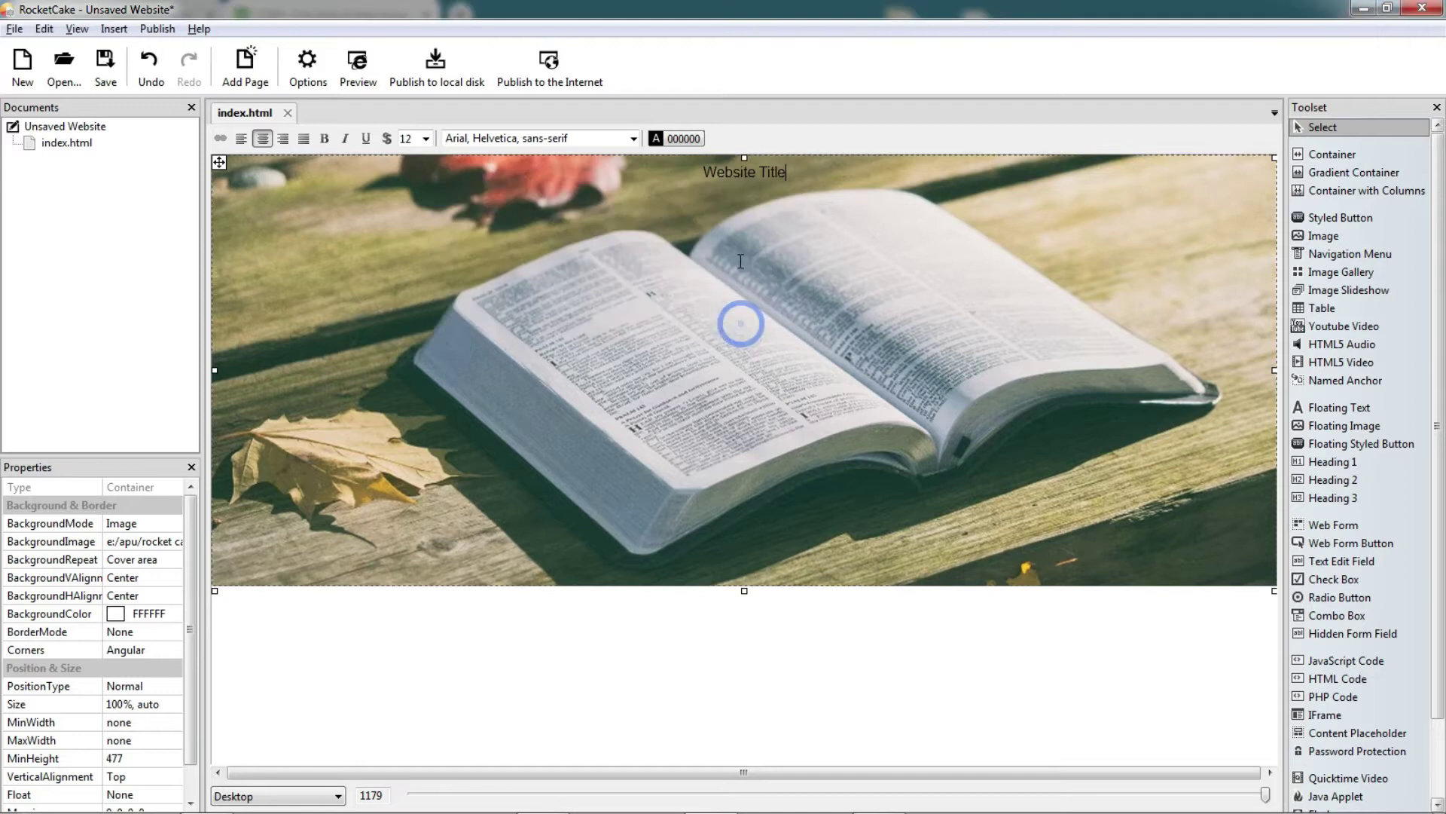
click(426, 139)
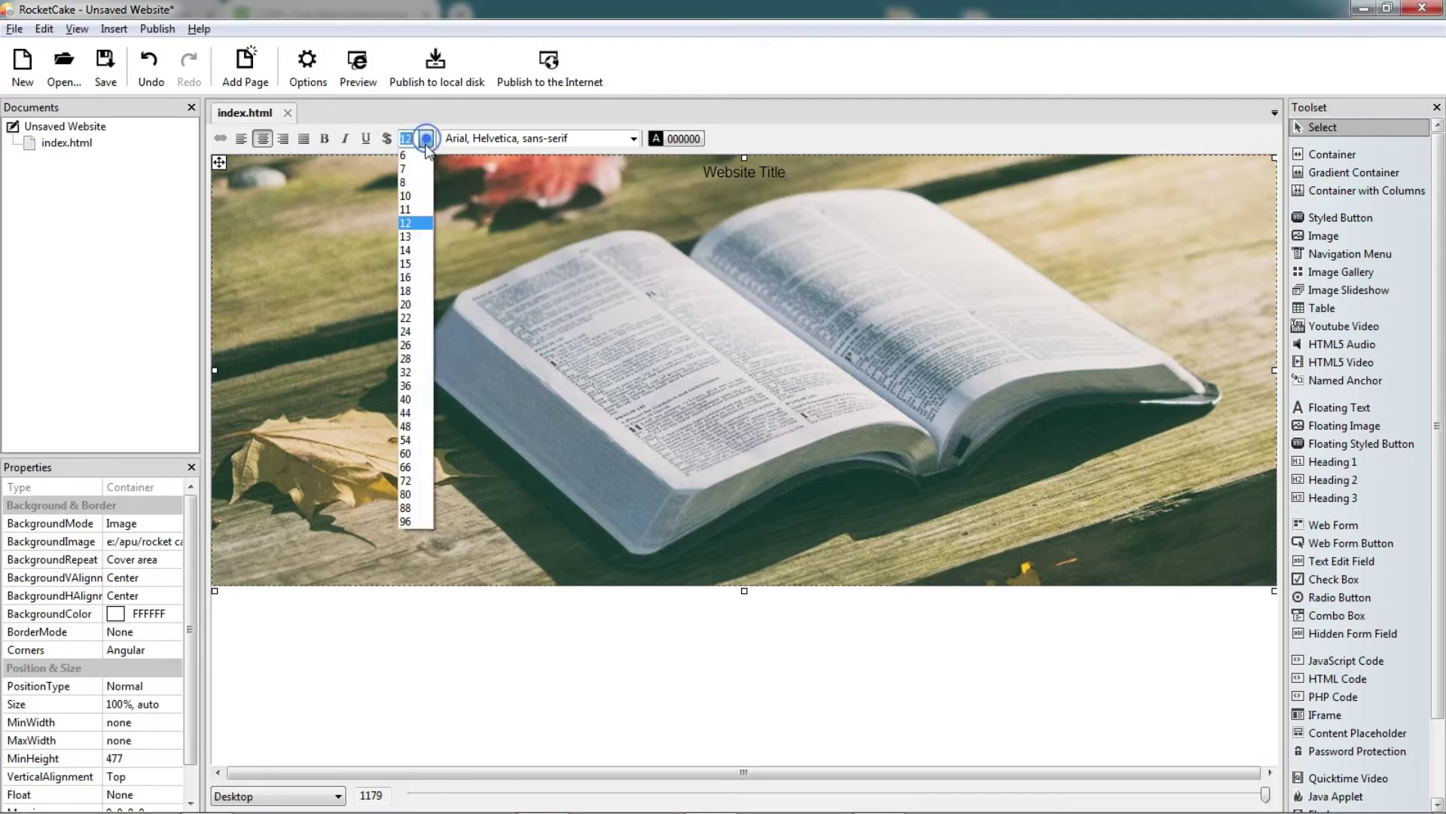
click(415, 427)
click(326, 139)
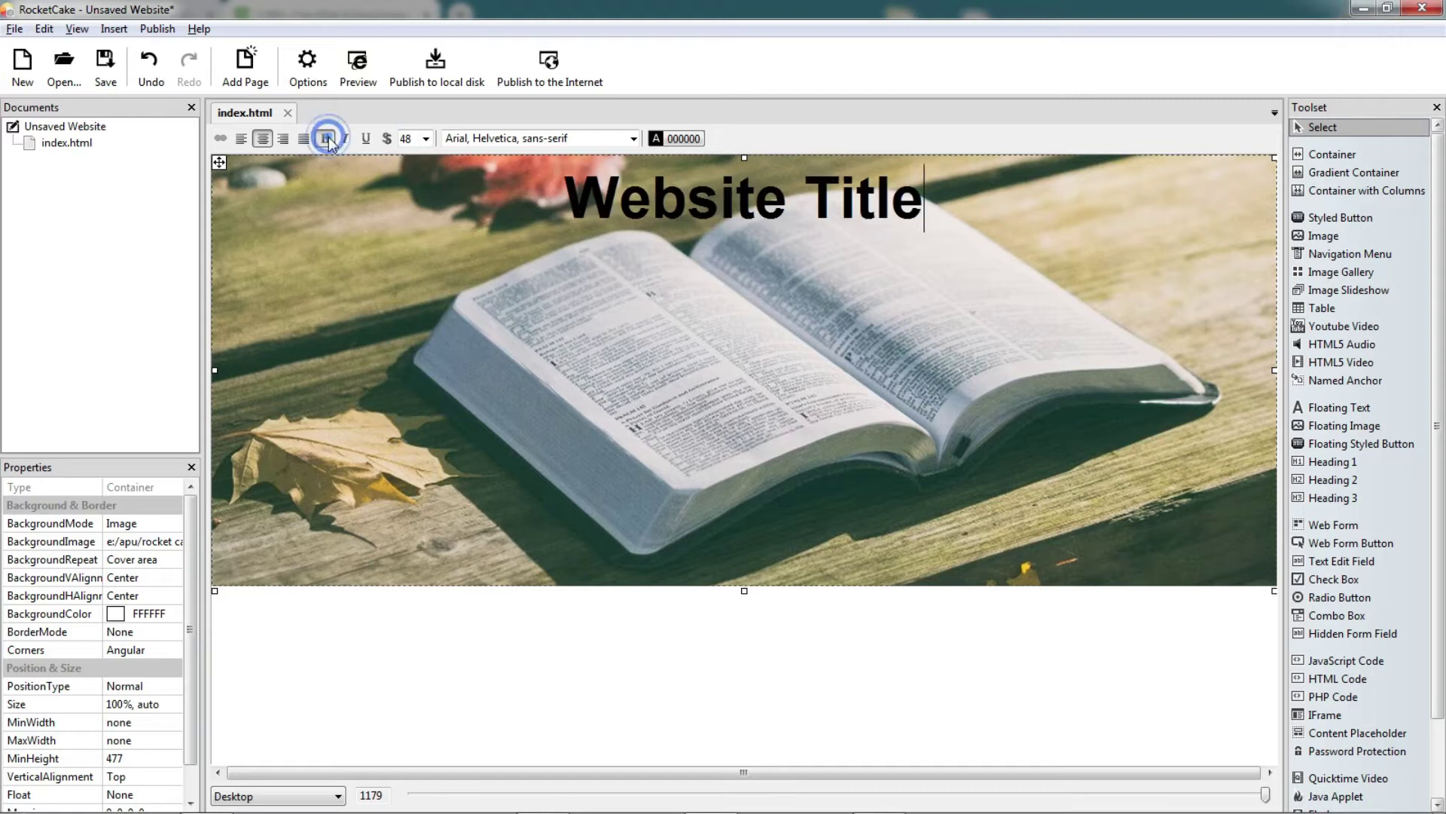
Step: Add two blank lines above the title so it sits lower on the banner image
click(437, 198)
key(Return)
key(Return)
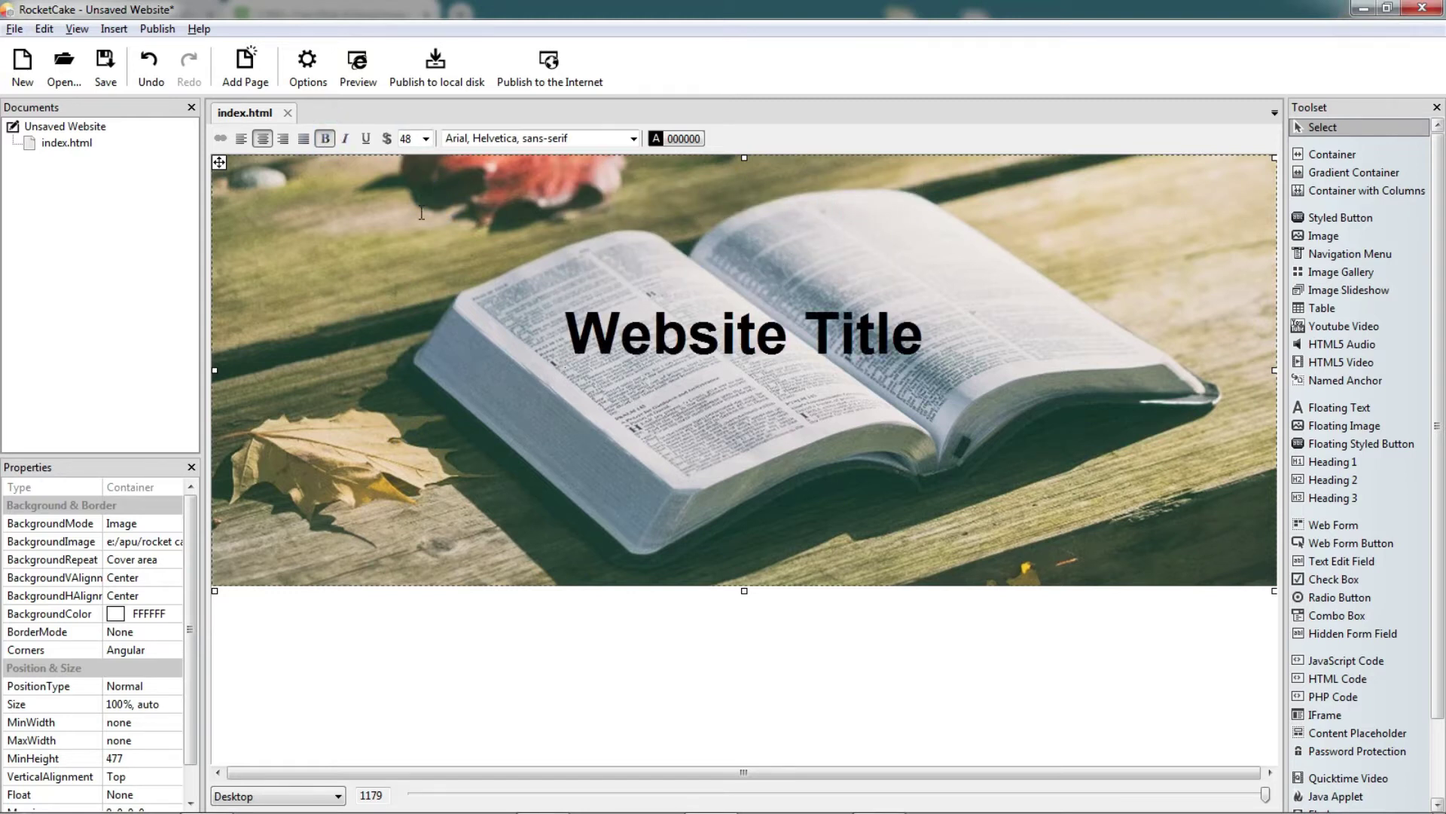
Step: Set the banner title's text colour to teal 008080
click(689, 140)
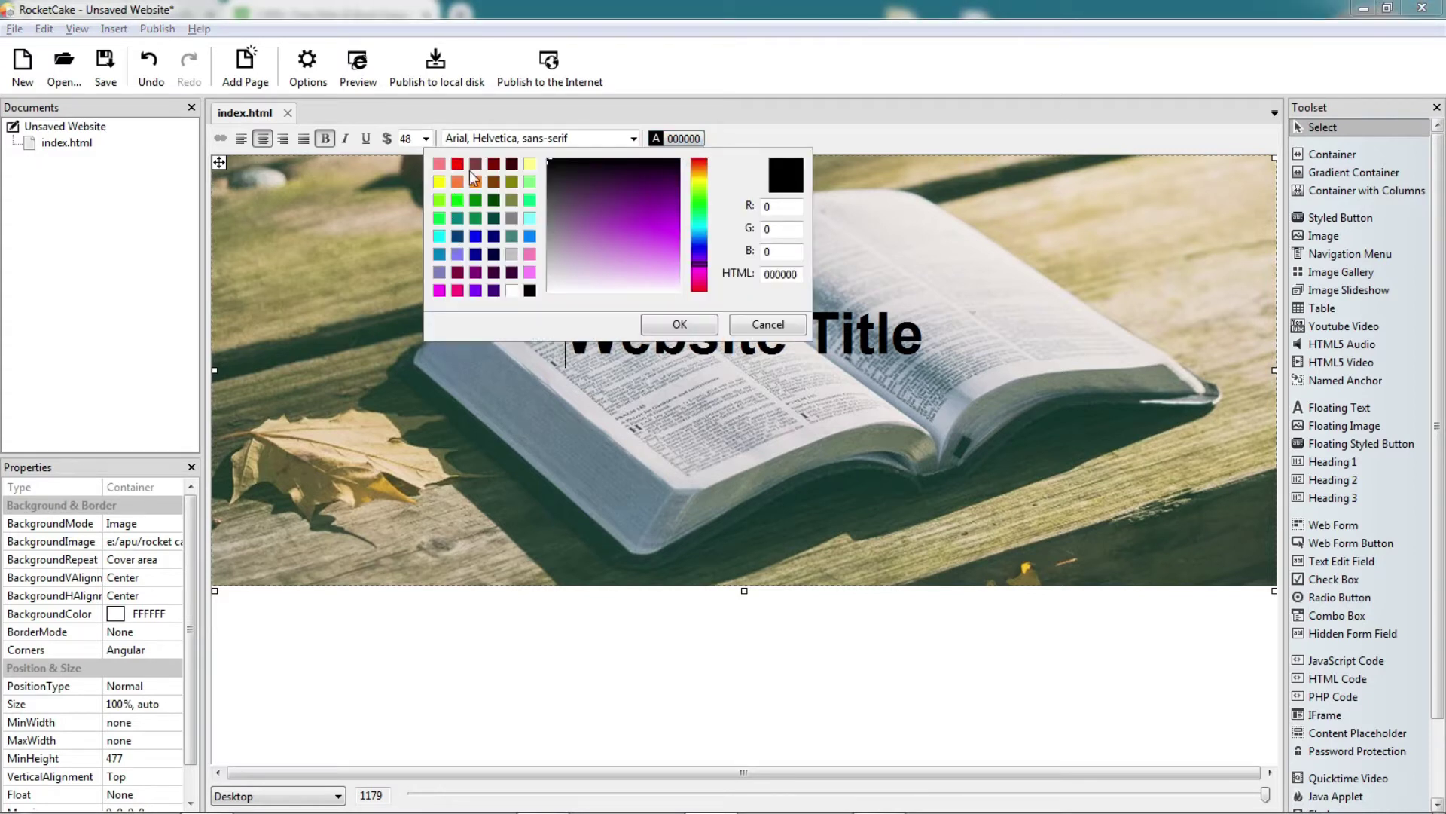
click(457, 217)
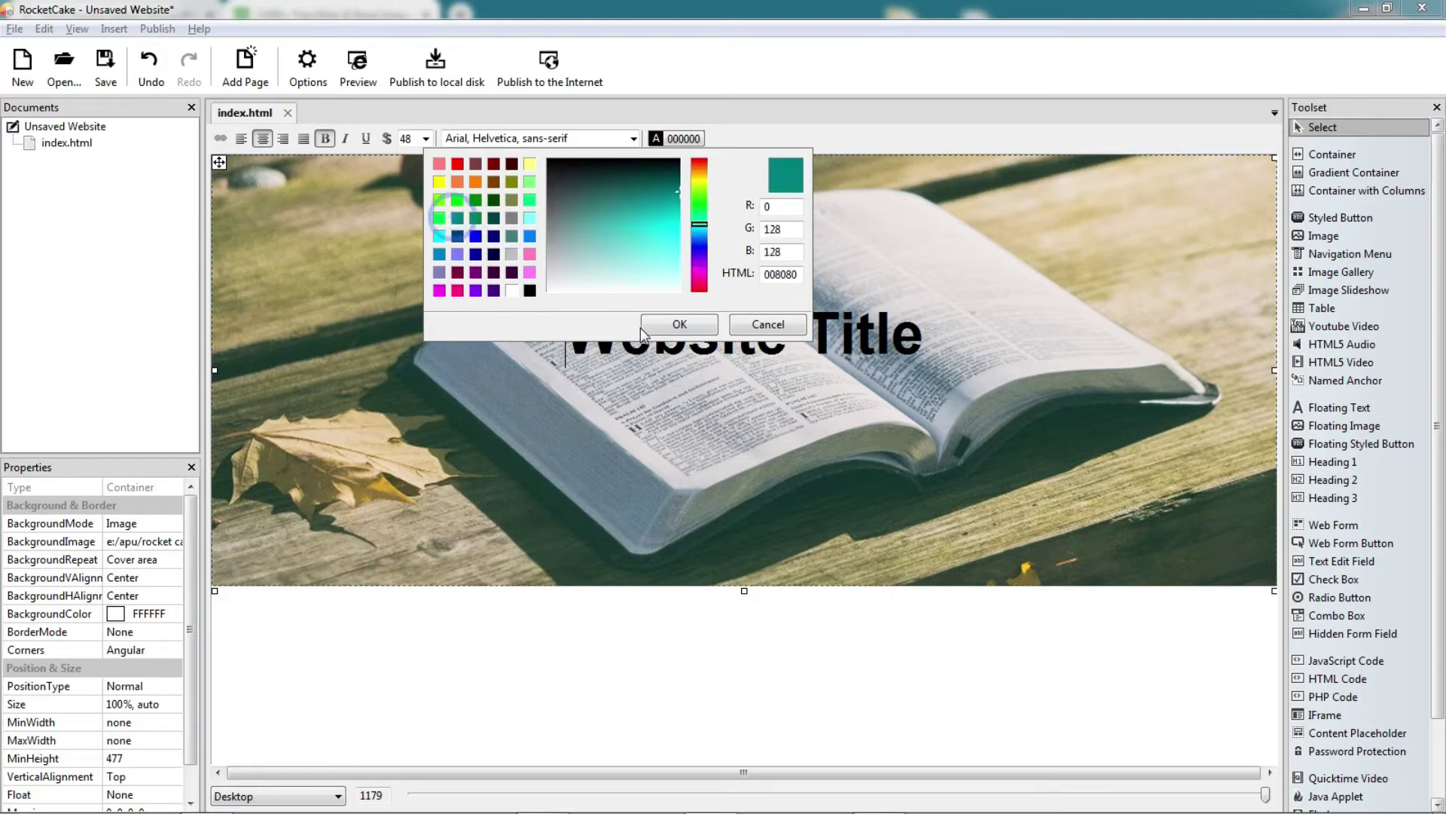
click(644, 327)
Step: Set the banner title's text colour to white FFFFFF
click(675, 140)
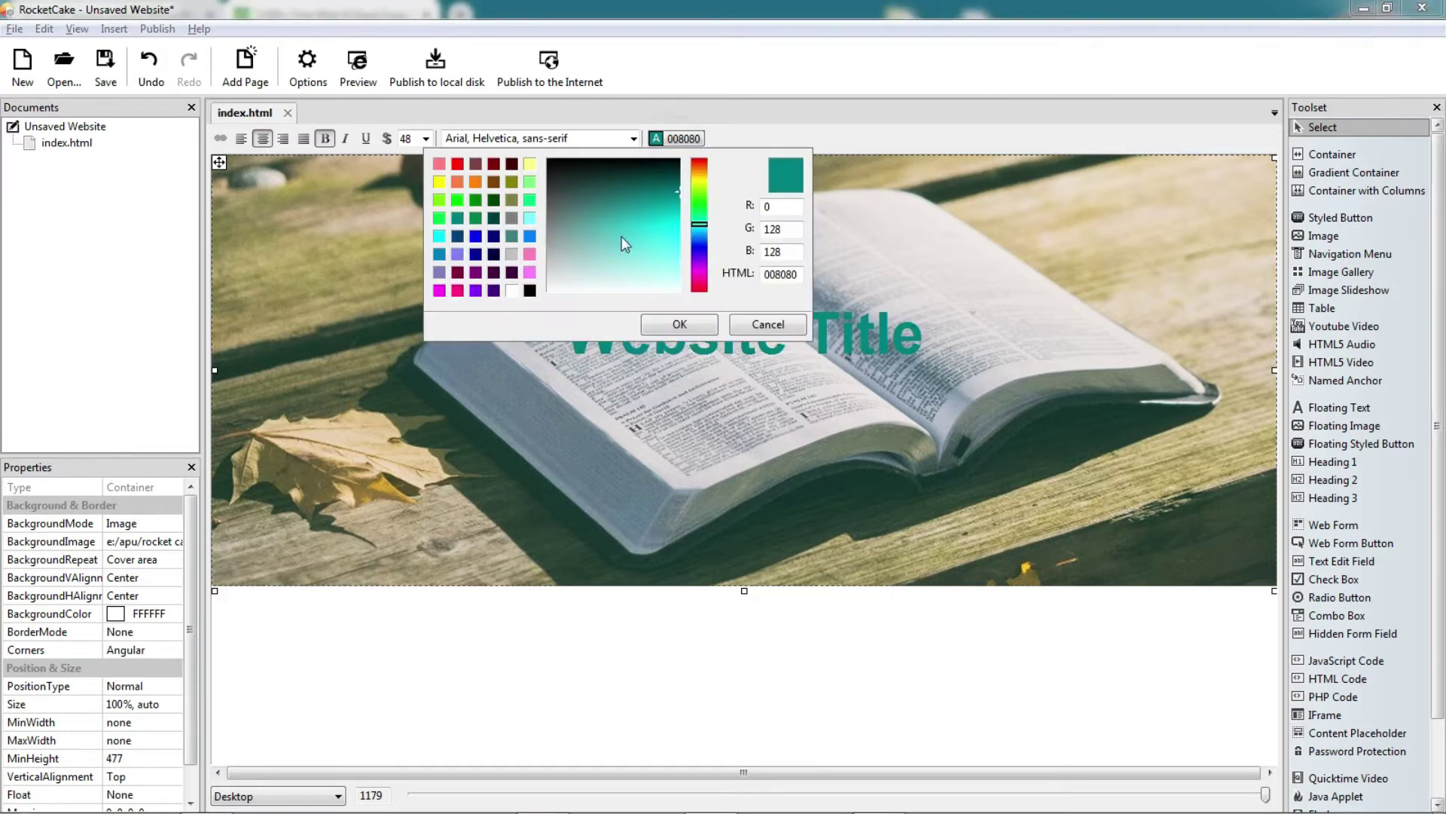
click(512, 290)
click(649, 320)
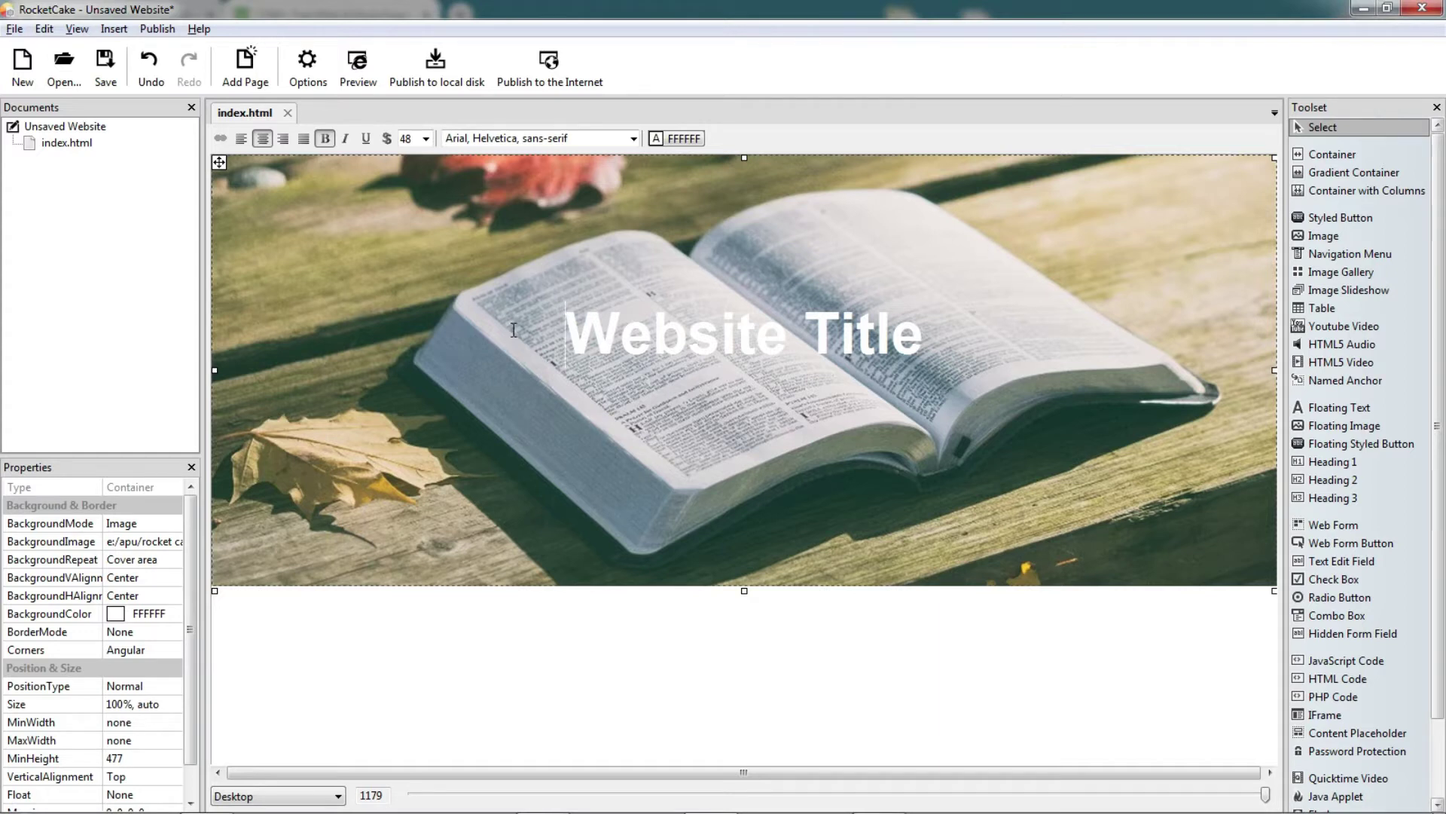
Step: Delete the "Website Title" text and insert a new container inside the banner container
drag(513, 329, 1010, 324)
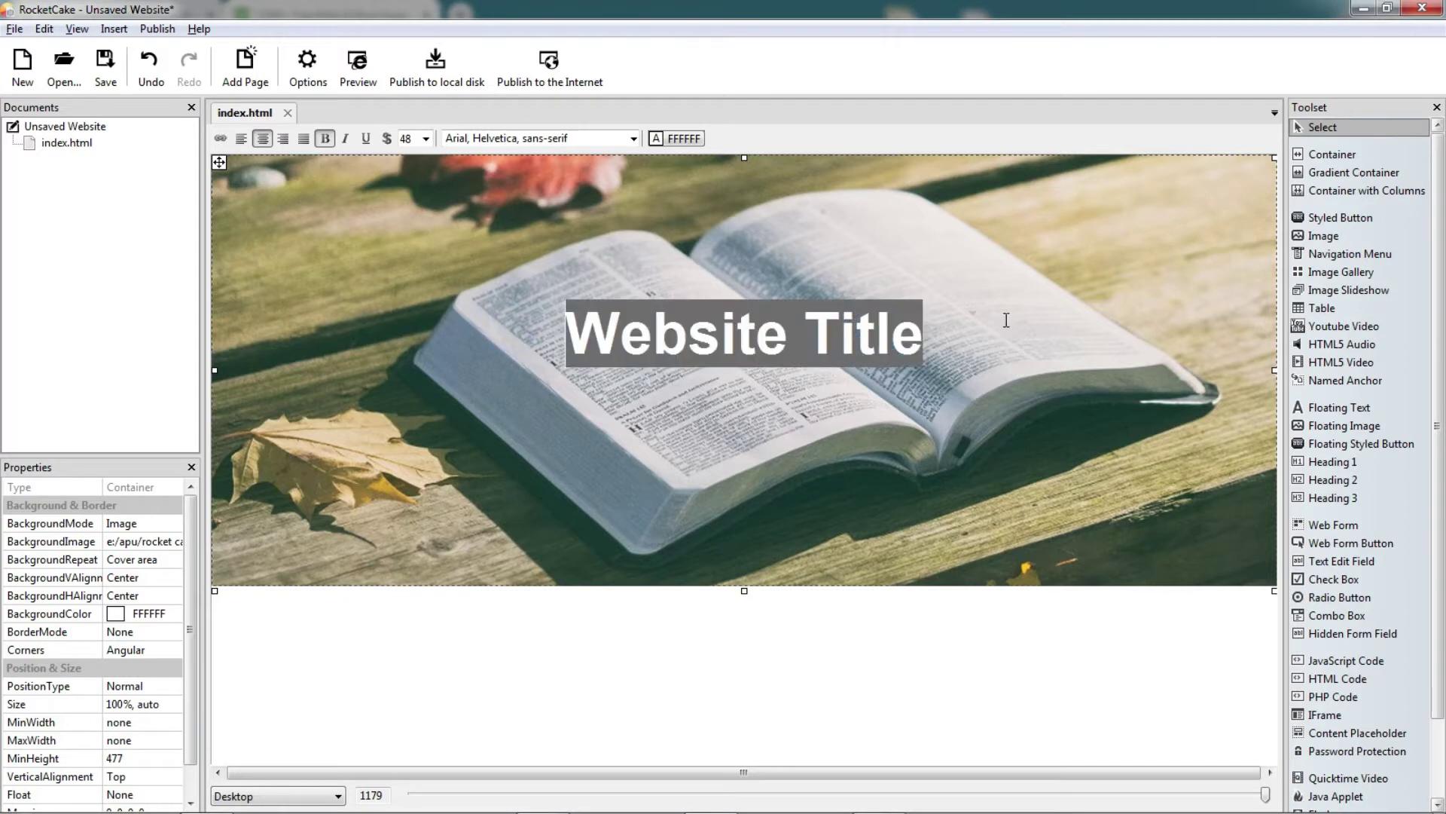
key(Delete)
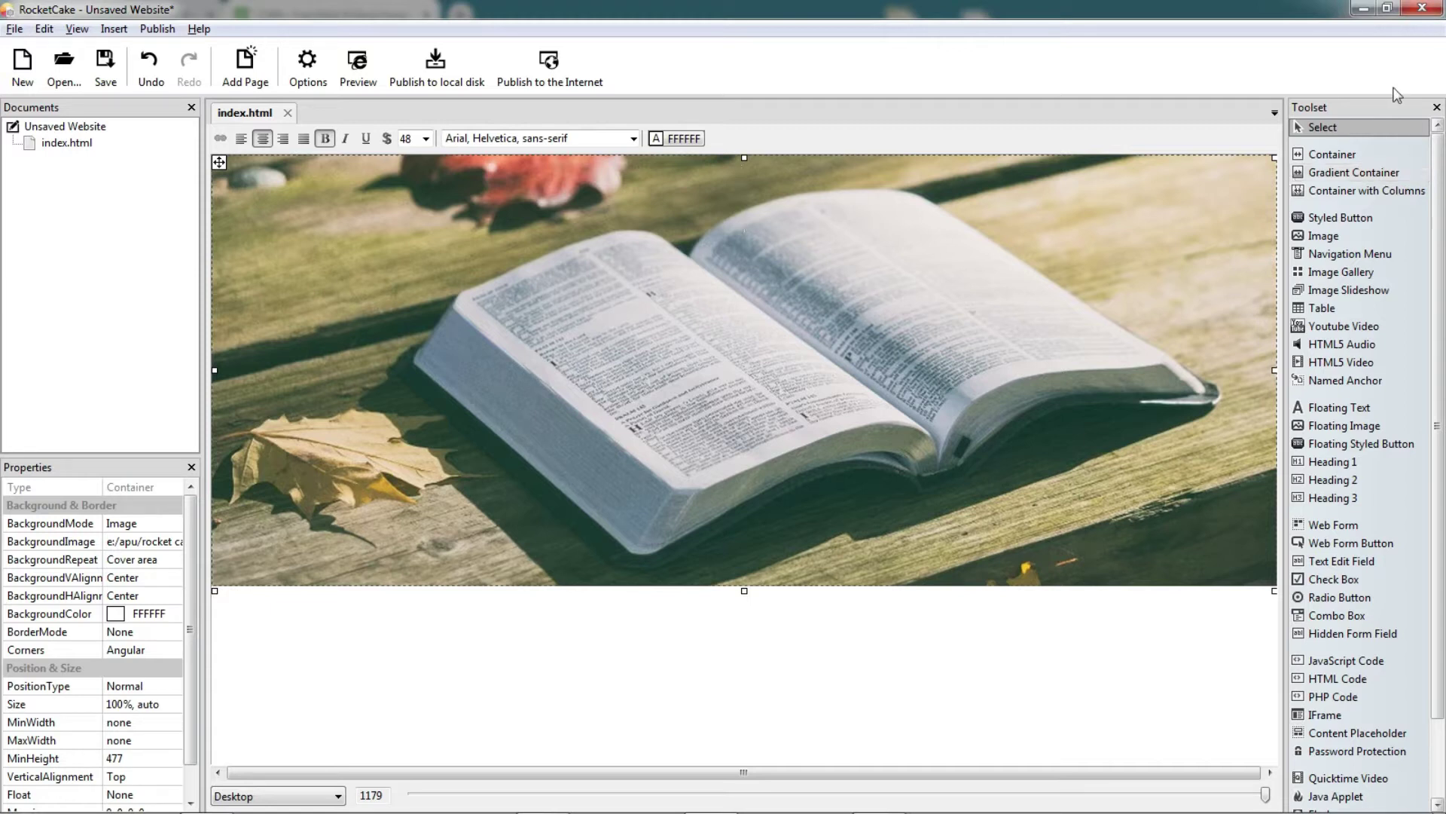
click(1332, 155)
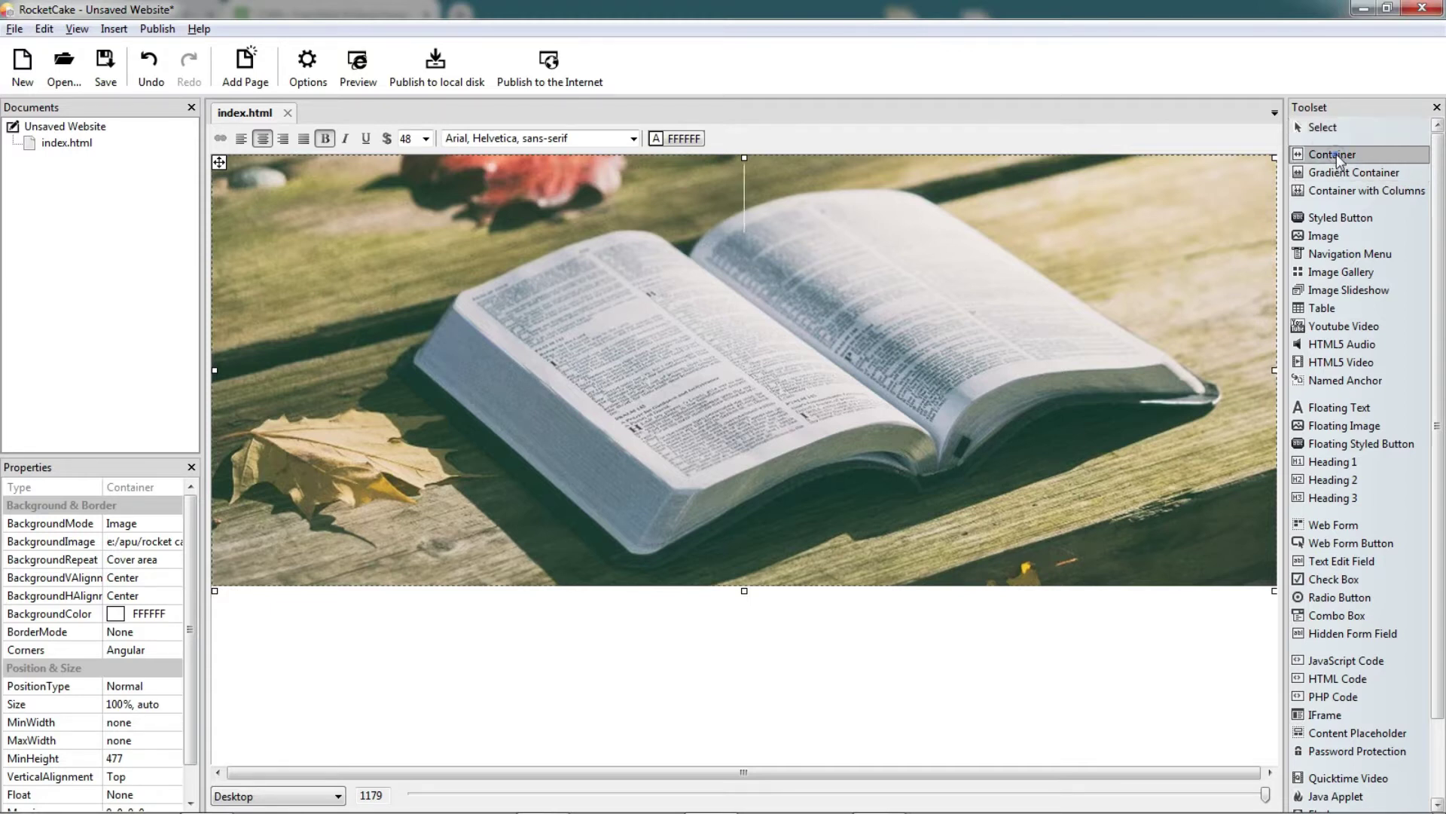
click(221, 179)
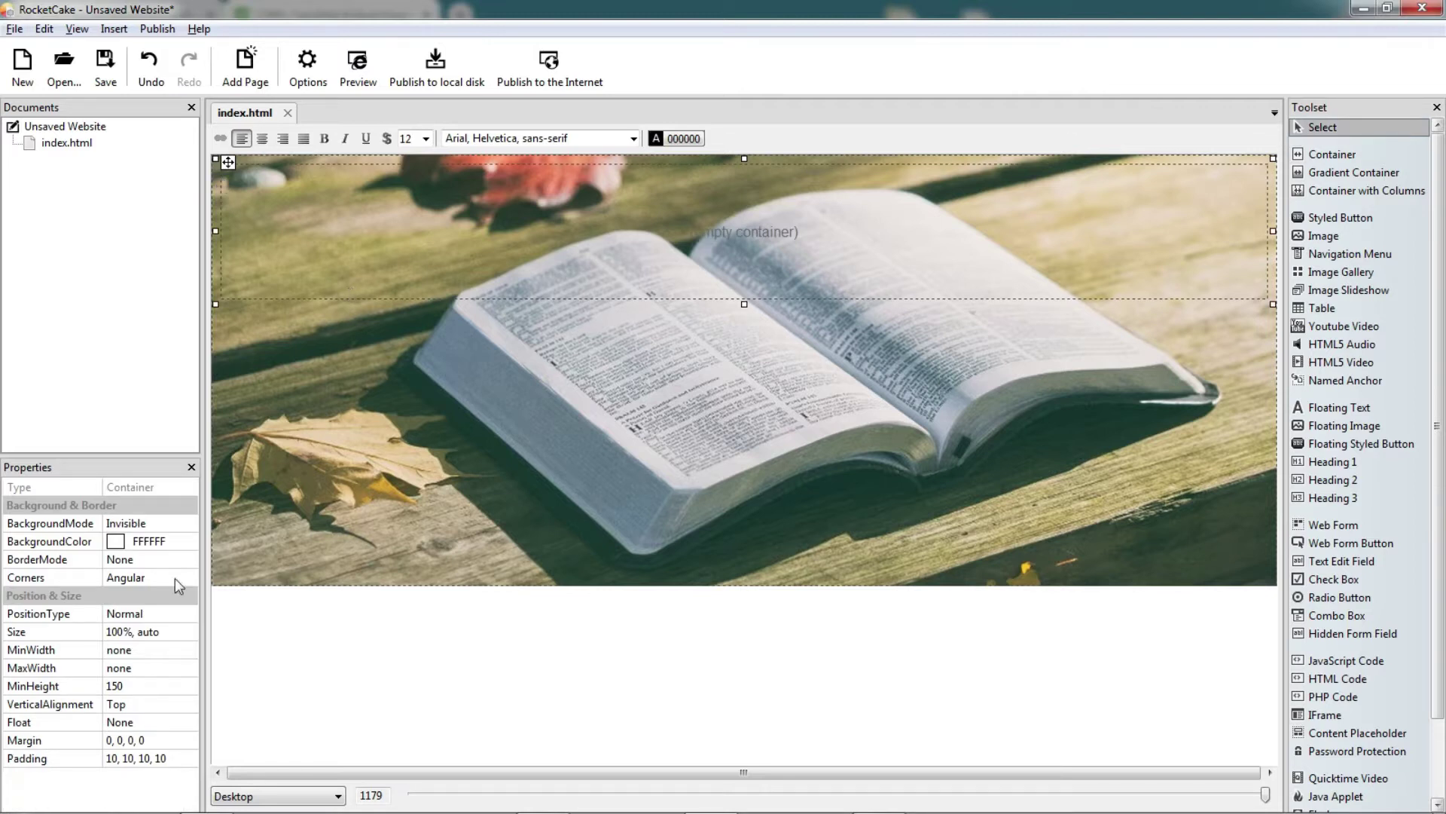
Step: Set the inner container's background mode to Color with a transparency of 50
click(192, 527)
click(190, 525)
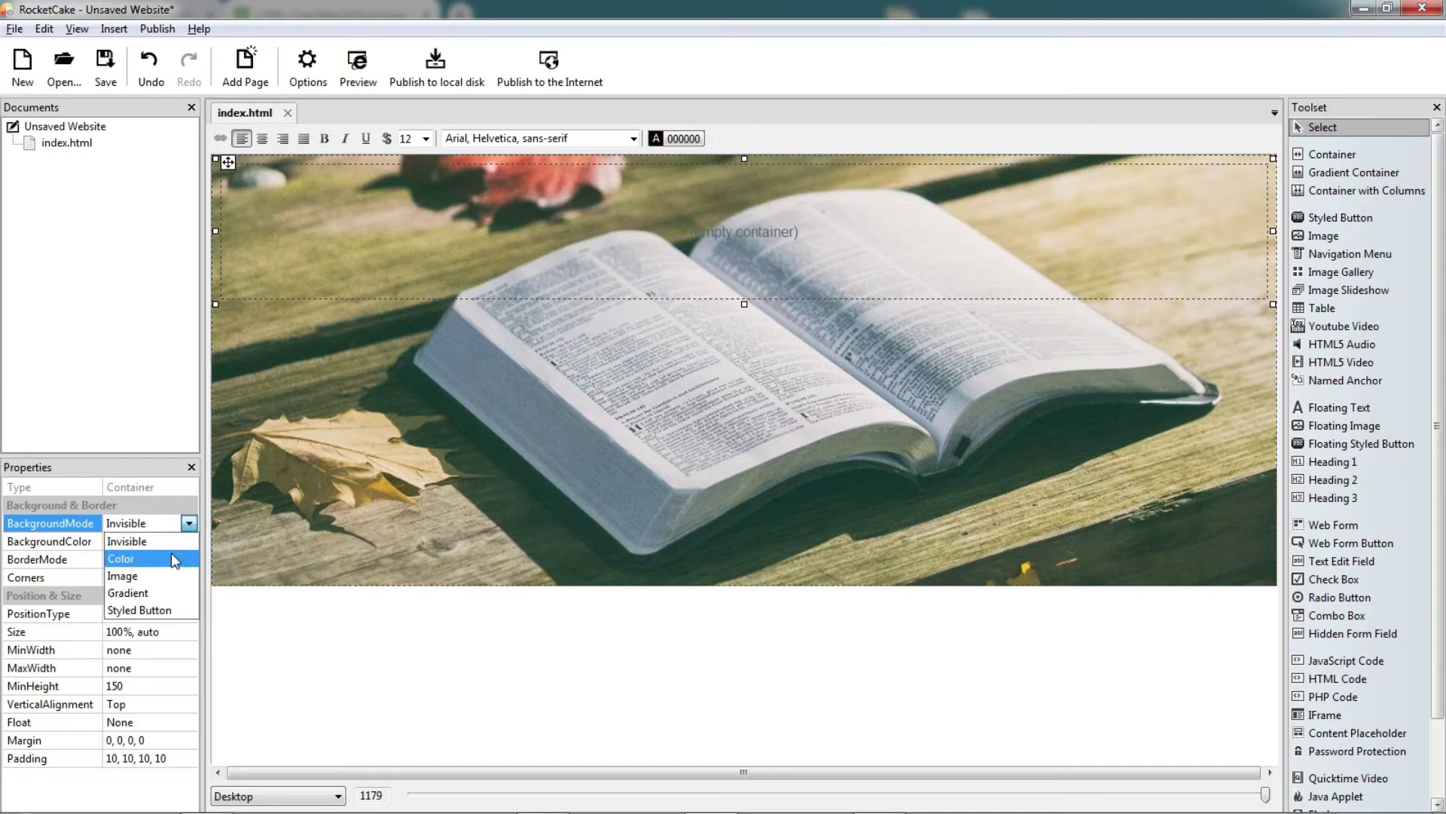
click(170, 557)
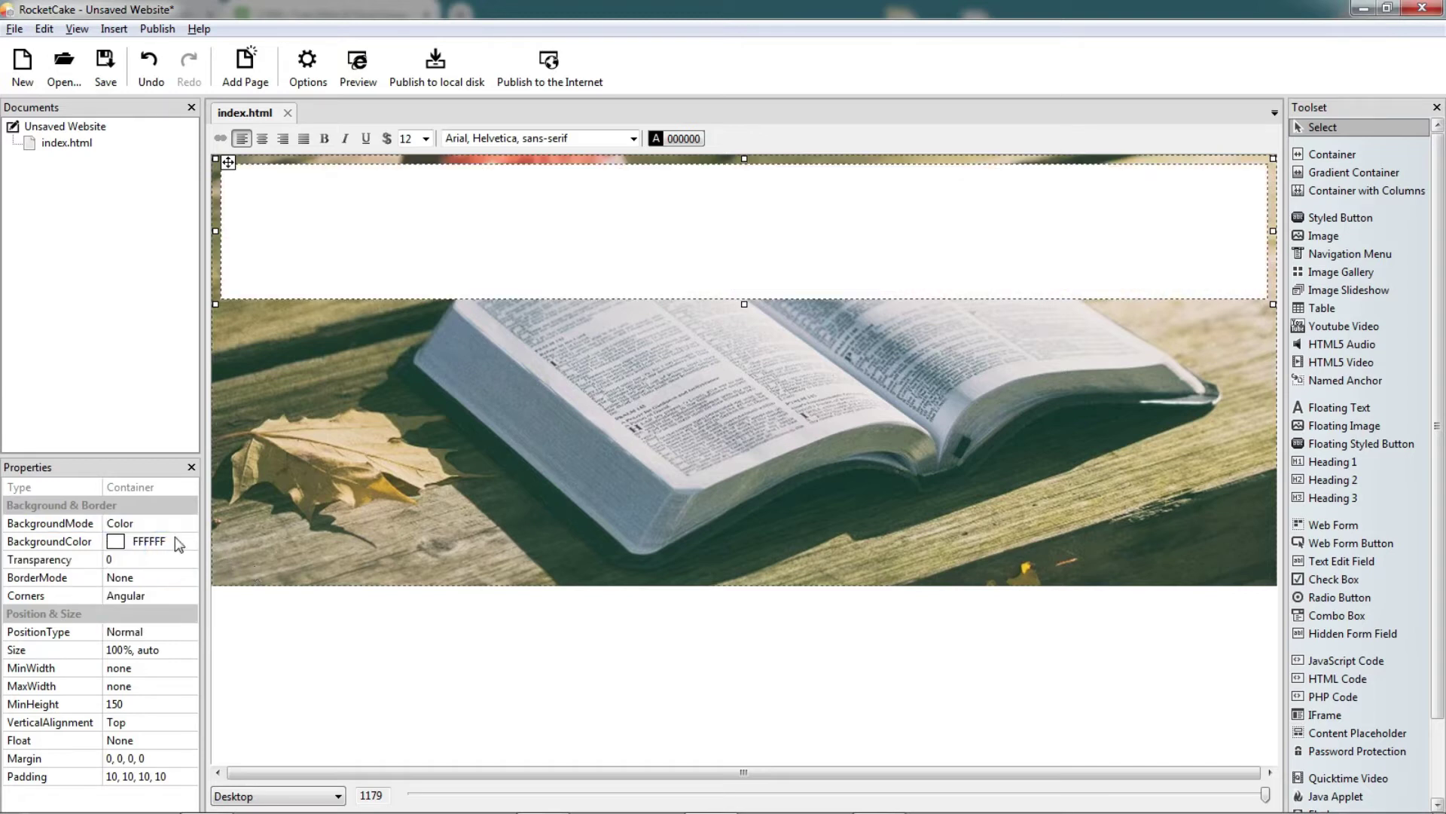
click(154, 559)
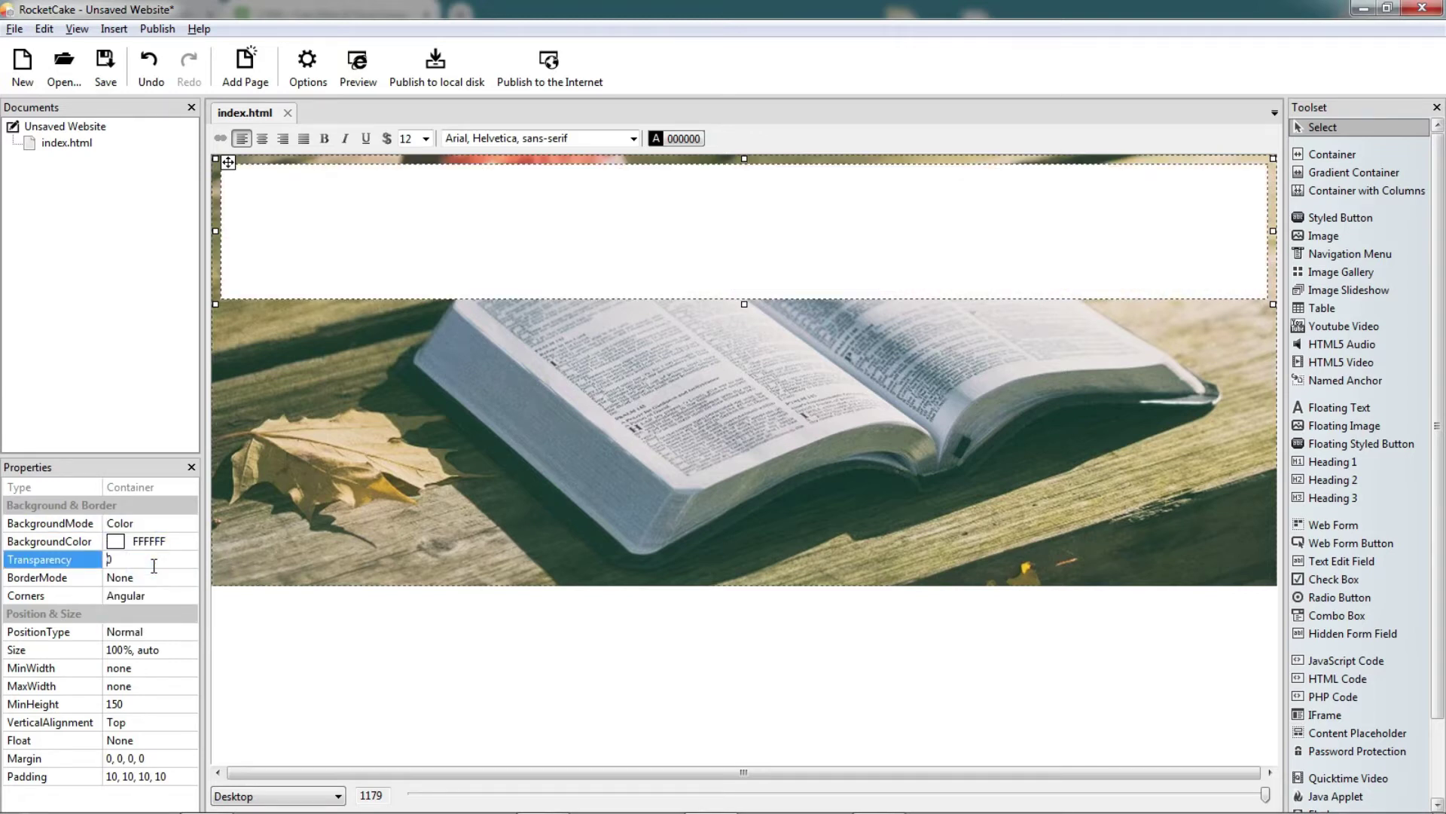
text(50)
key(Return)
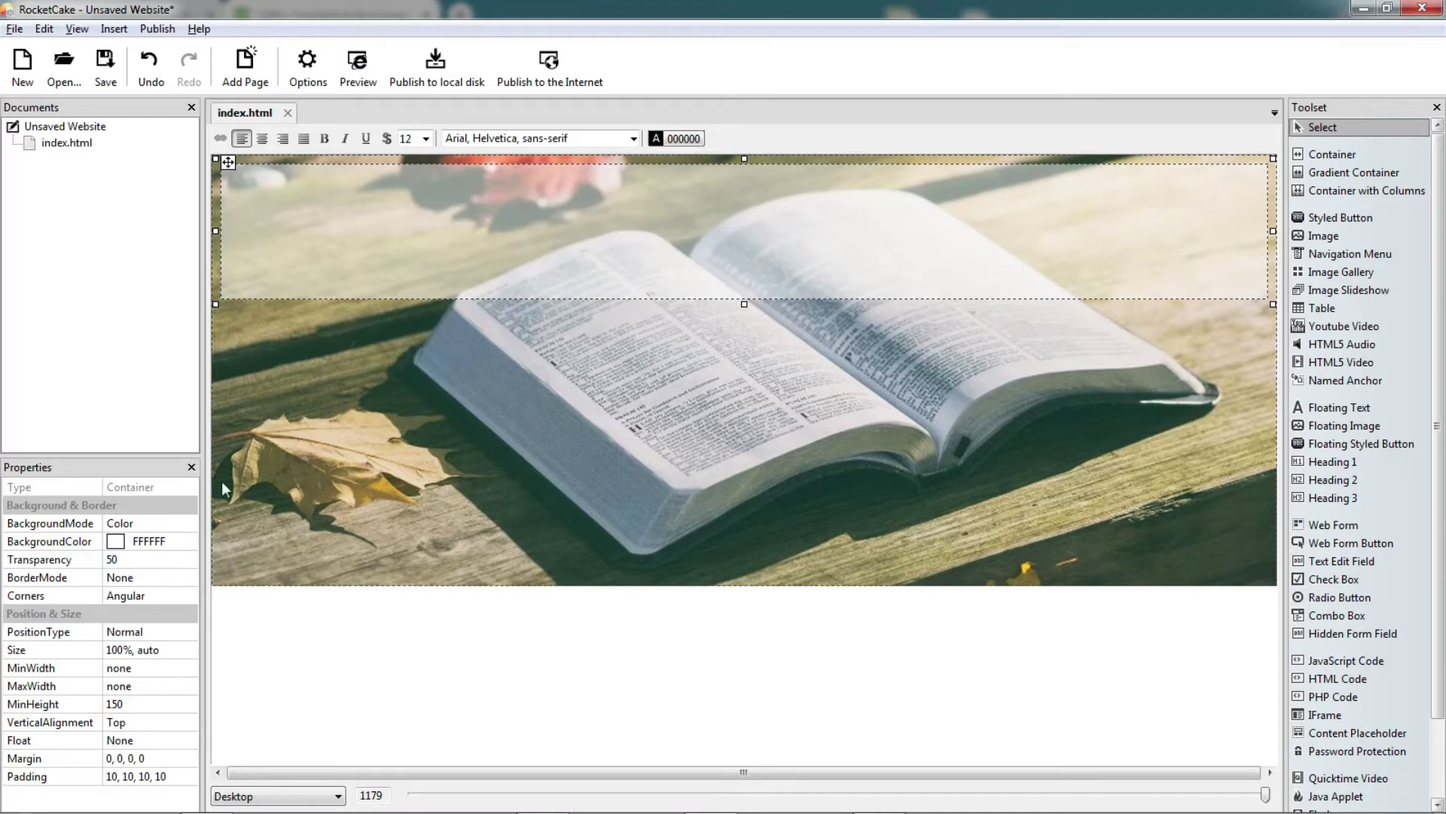
Step: Set the outer banner container's minimum height to 150
click(654, 392)
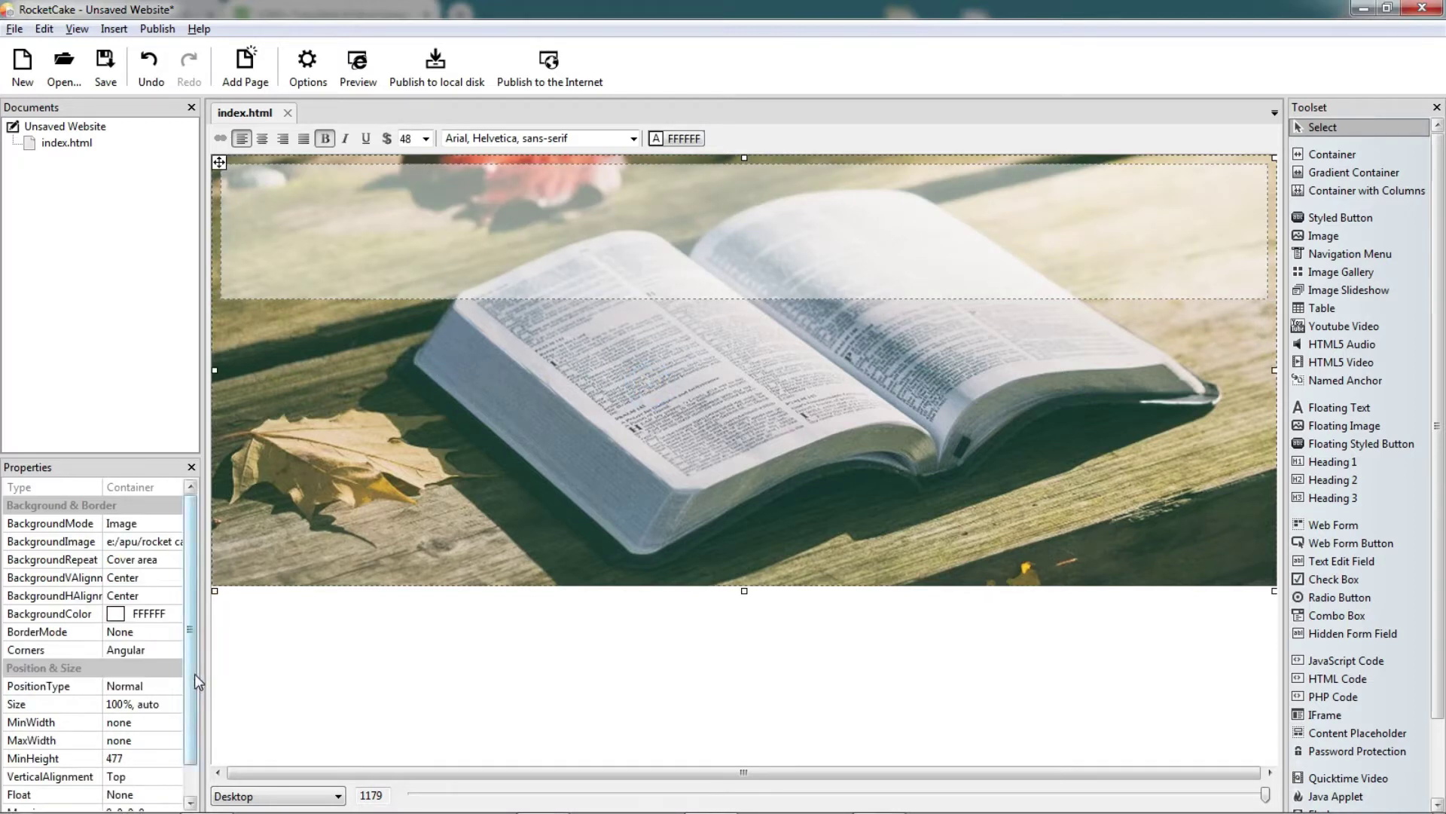
drag(194, 673, 194, 706)
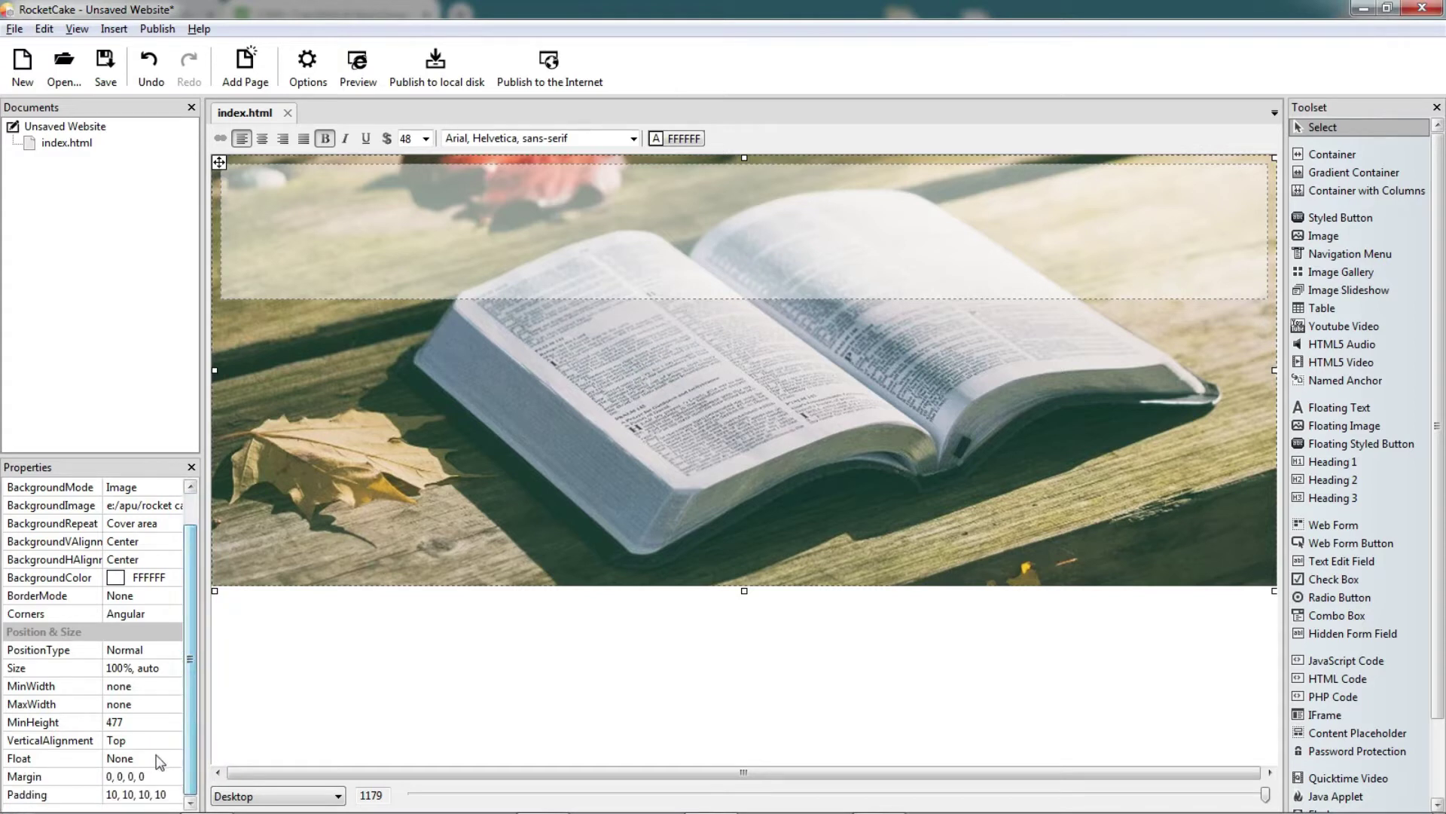
click(143, 725)
text(15)
key(Return)
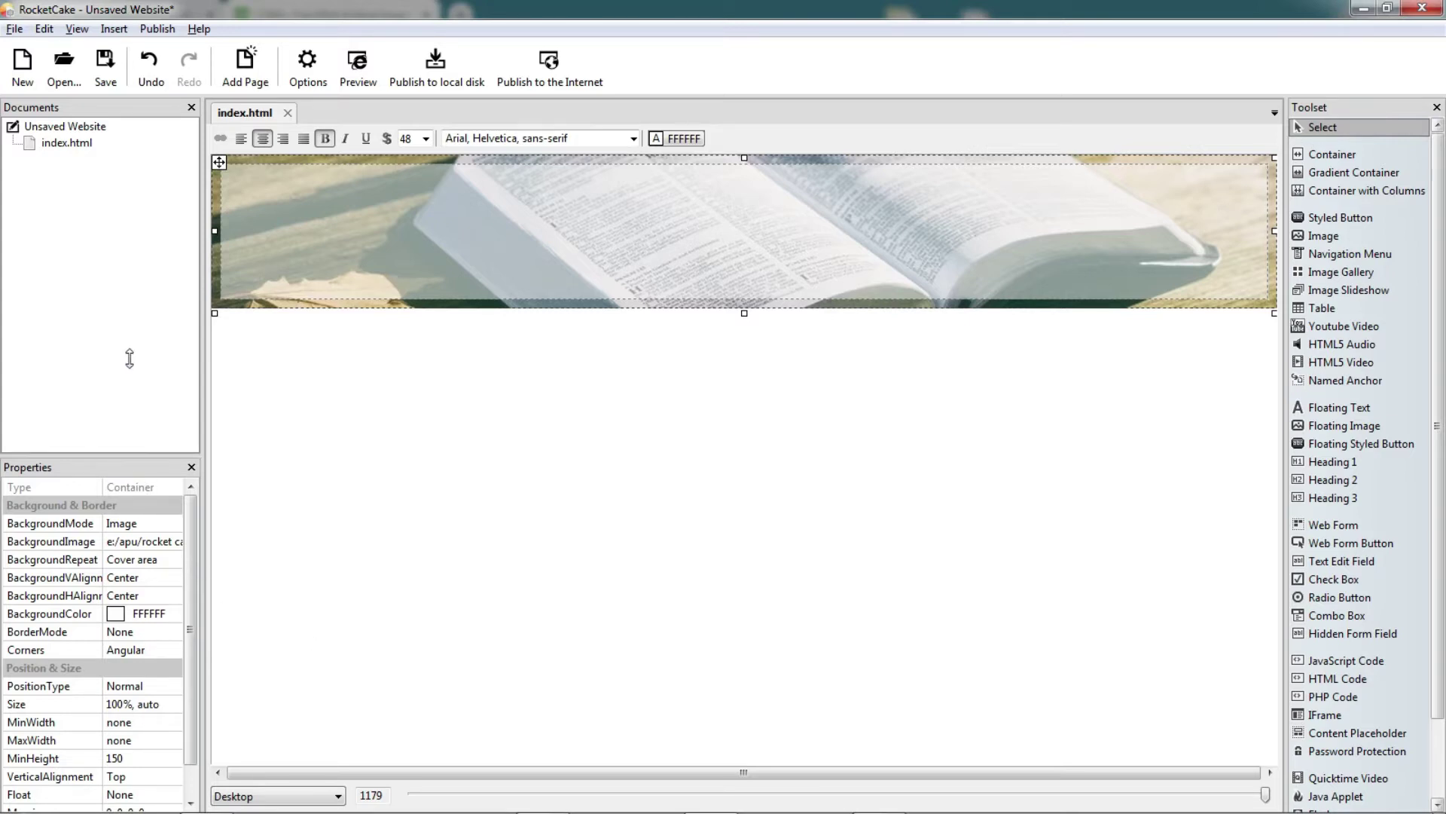
Step: Set the outer banner container's padding to 0, 0, 0, 0 so the inner container fills it
drag(130, 359, 129, 359)
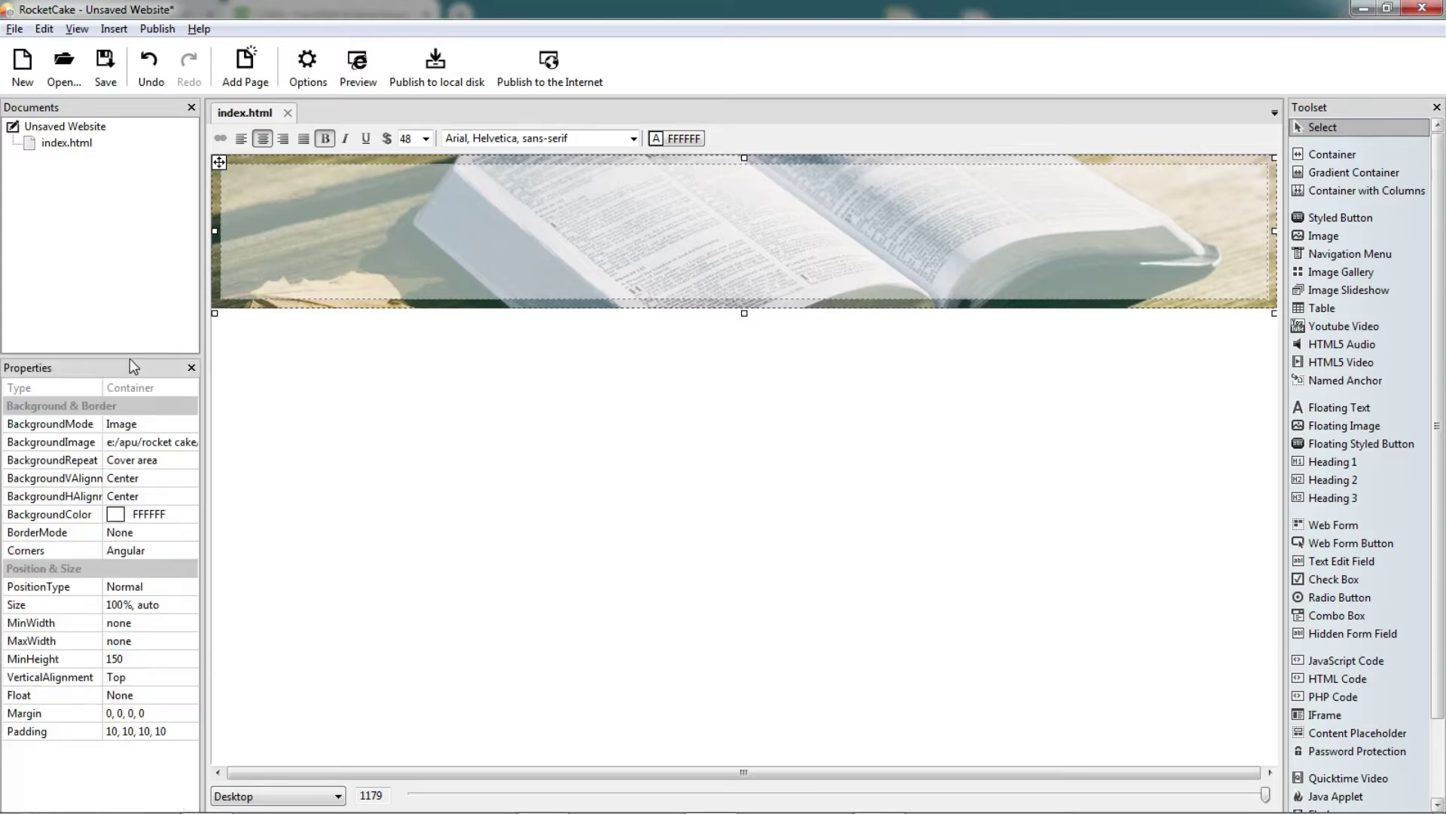
click(128, 732)
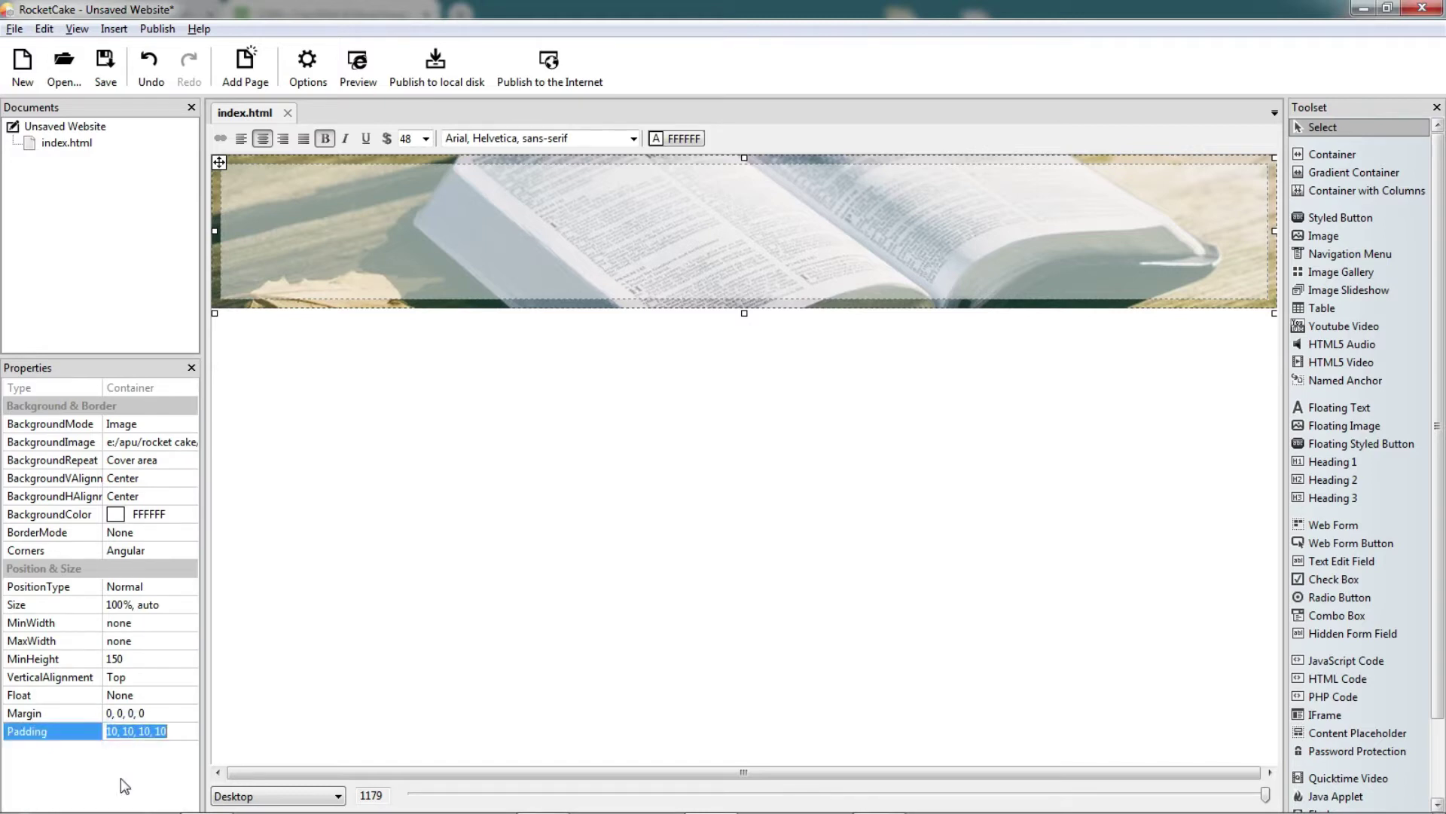
key(BackSpace)
key(Escape)
click(121, 732)
key(Home)
key(Delete)
key(Right)
key(Right)
key(Right)
key(Delete)
key(Delete)
key(Right)
key(Right)
key(Right)
key(Delete)
key(Return)
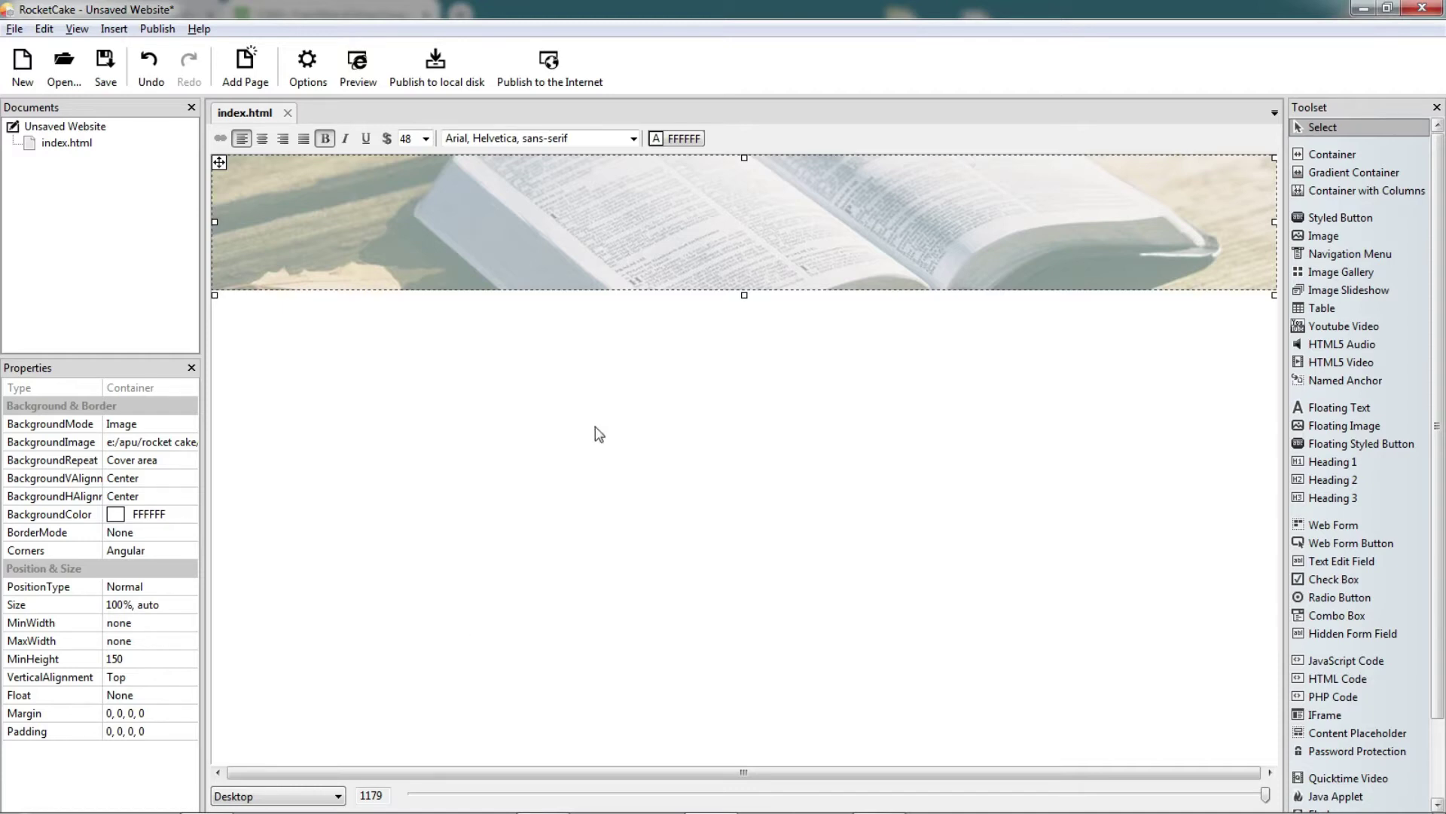
Step: Stretch the inner overlay container downward to a minimum height of about 392
click(645, 222)
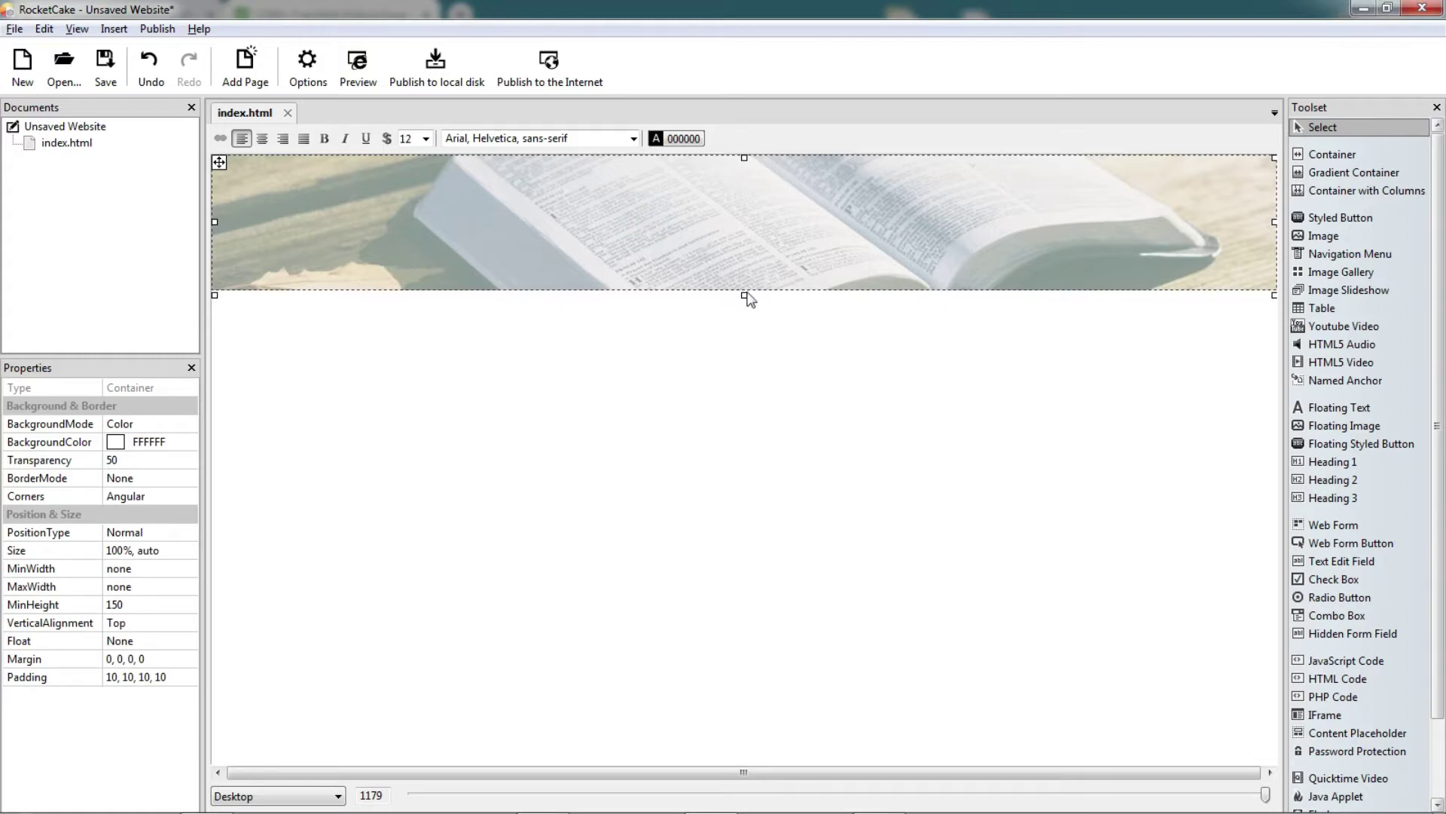
drag(745, 294, 708, 513)
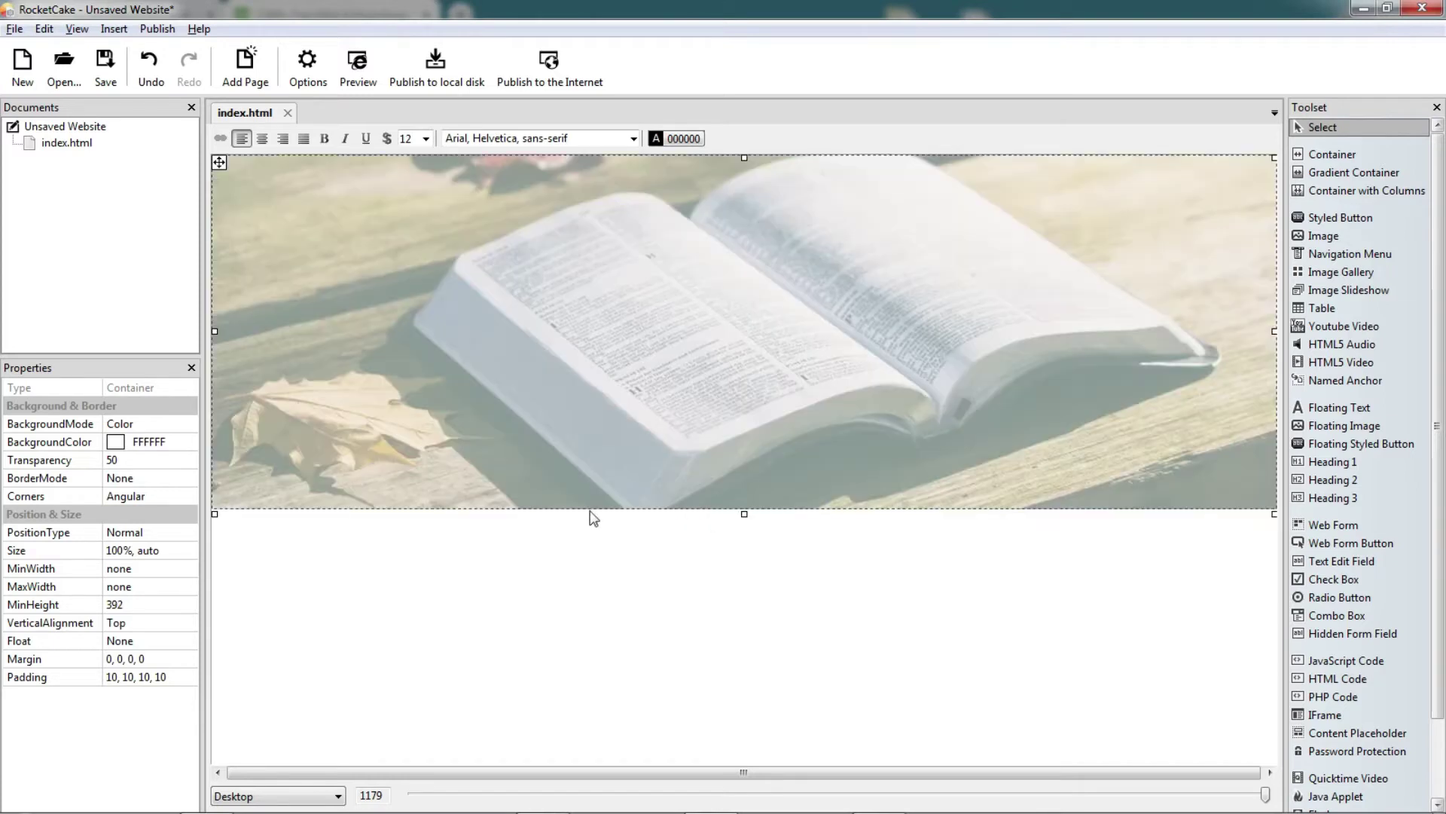
Step: Set the overlay container's background colour to pink FF8080
click(192, 442)
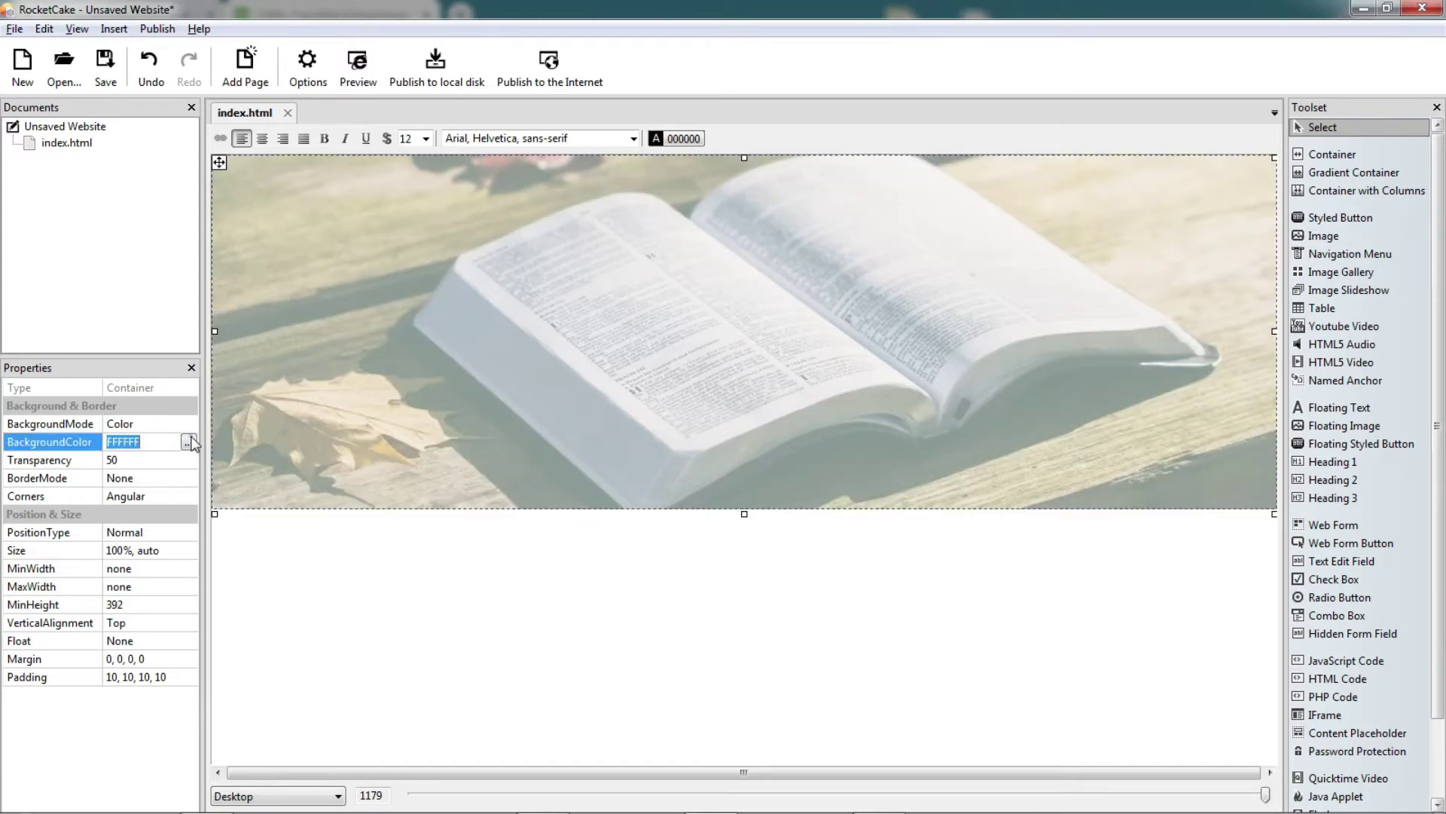
click(192, 441)
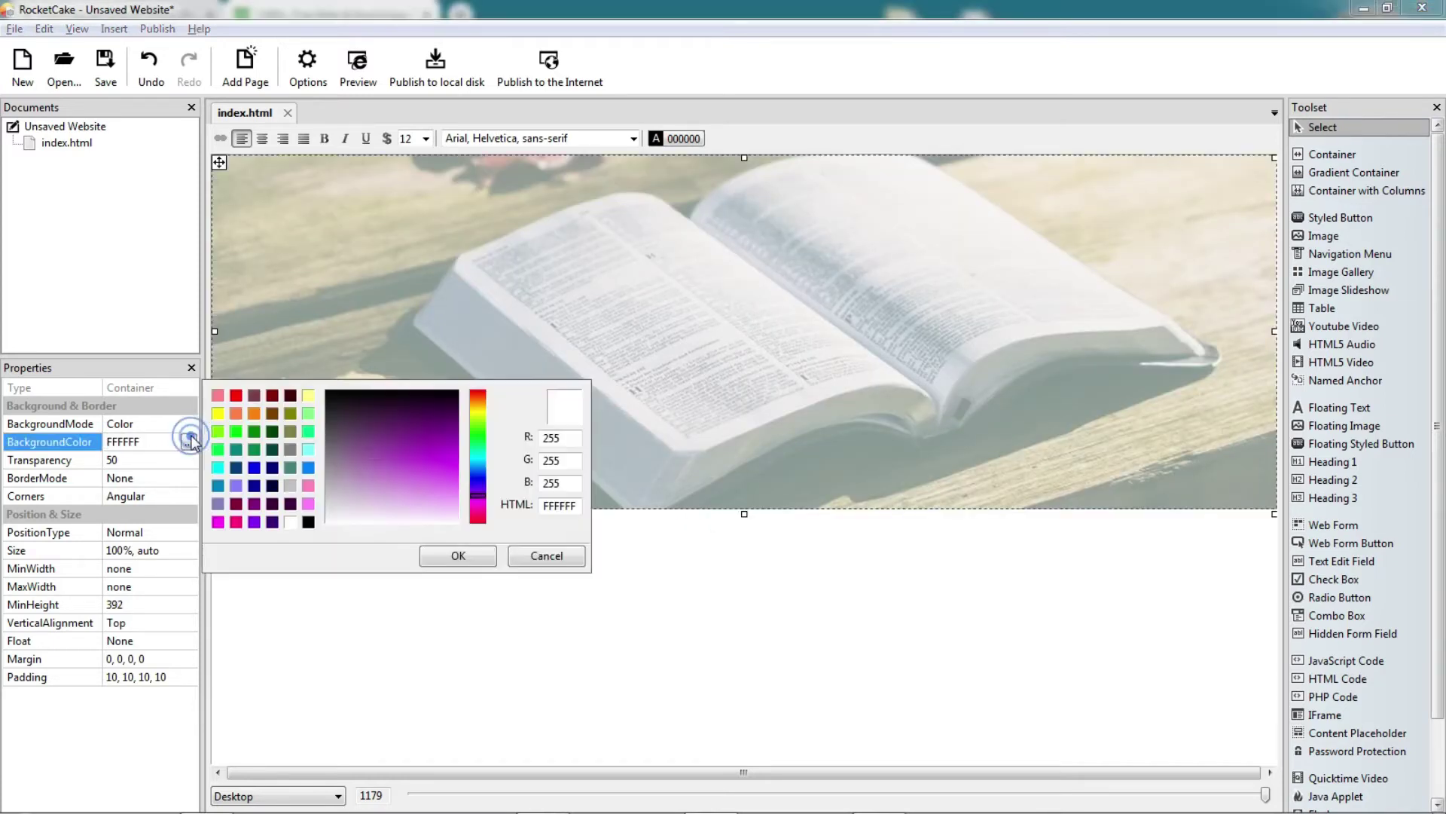
click(218, 396)
click(483, 552)
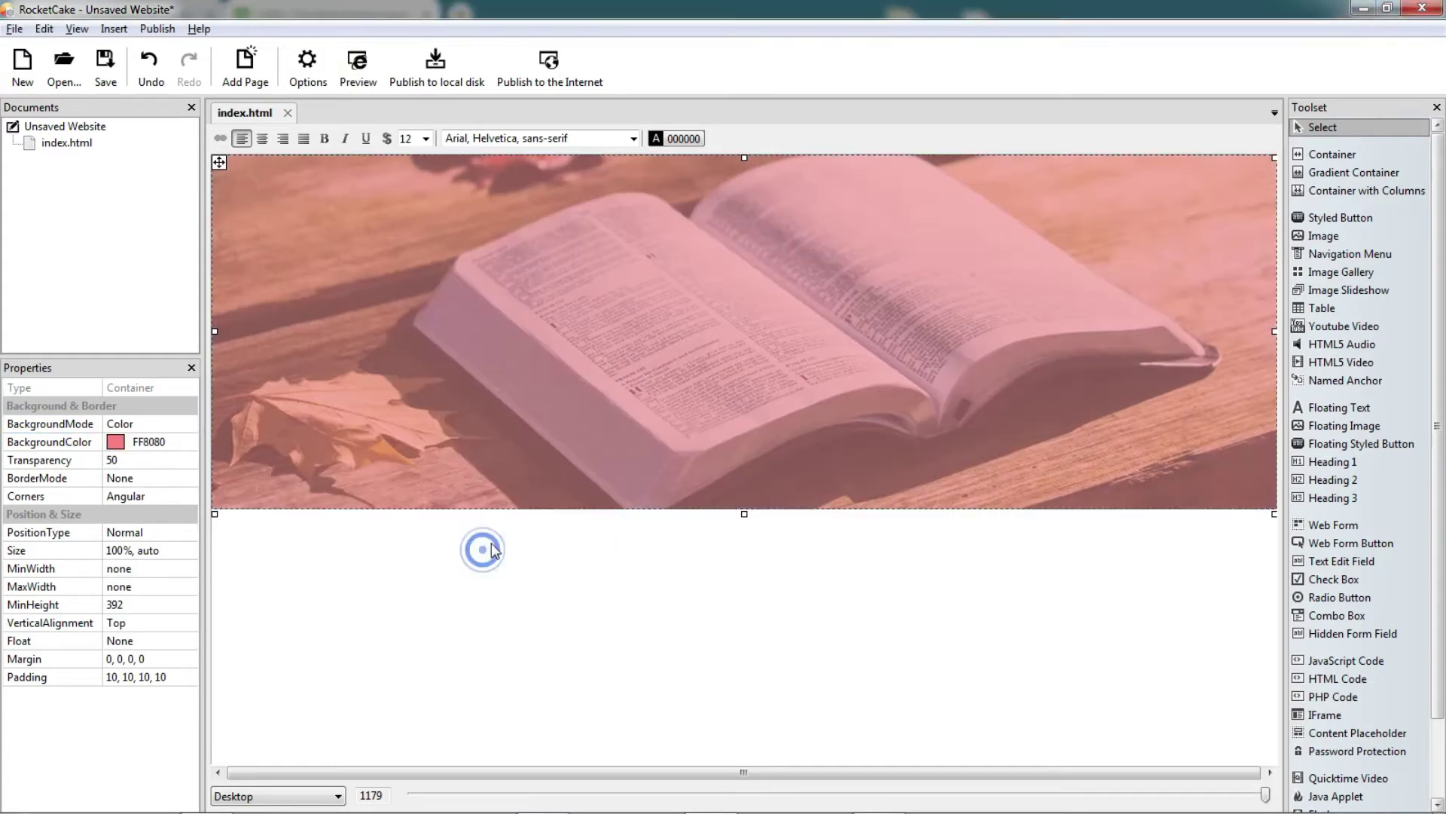
Step: Set the overlay container's background colour to yellow FFFF00
click(149, 444)
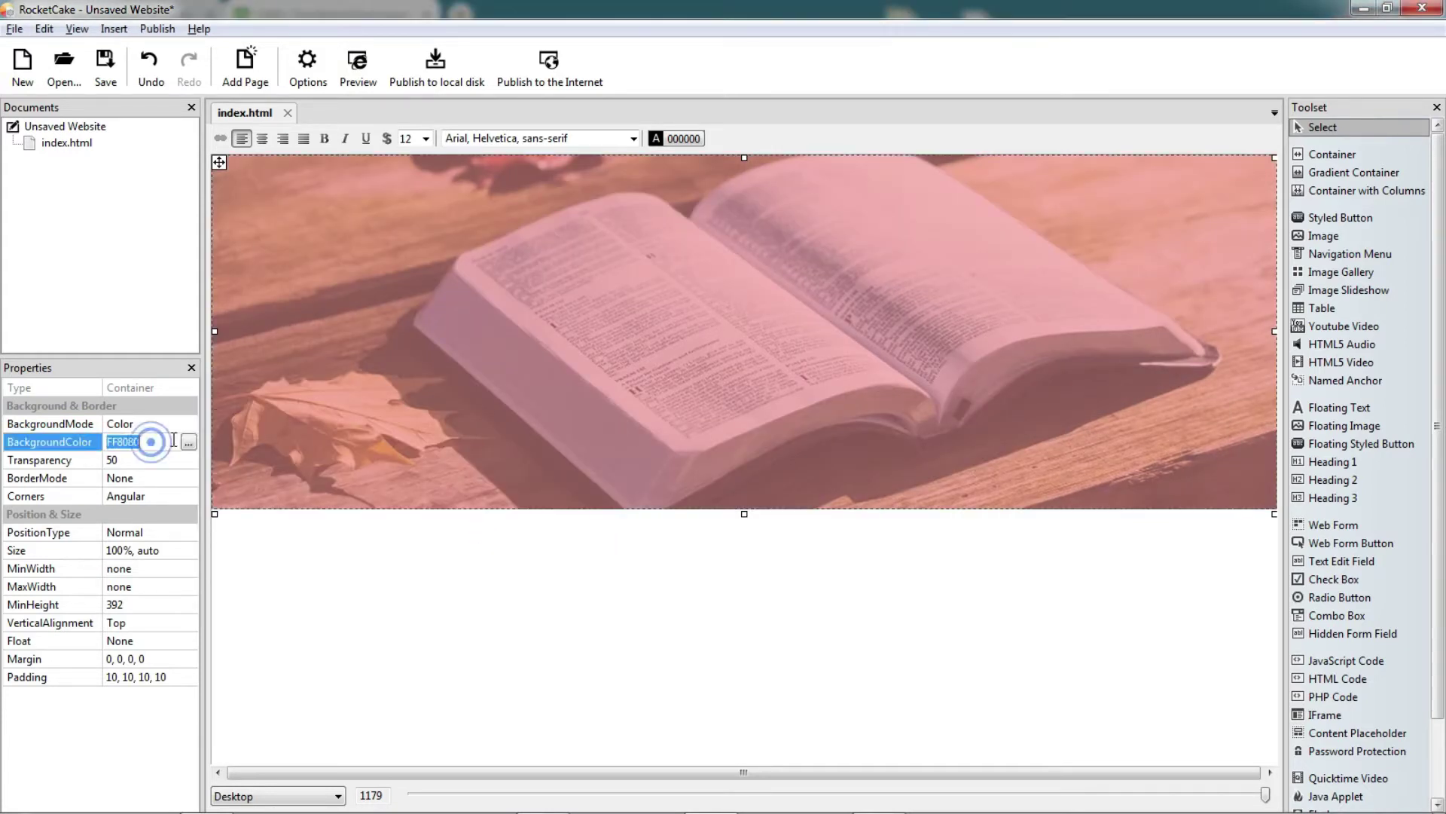
click(189, 443)
click(219, 416)
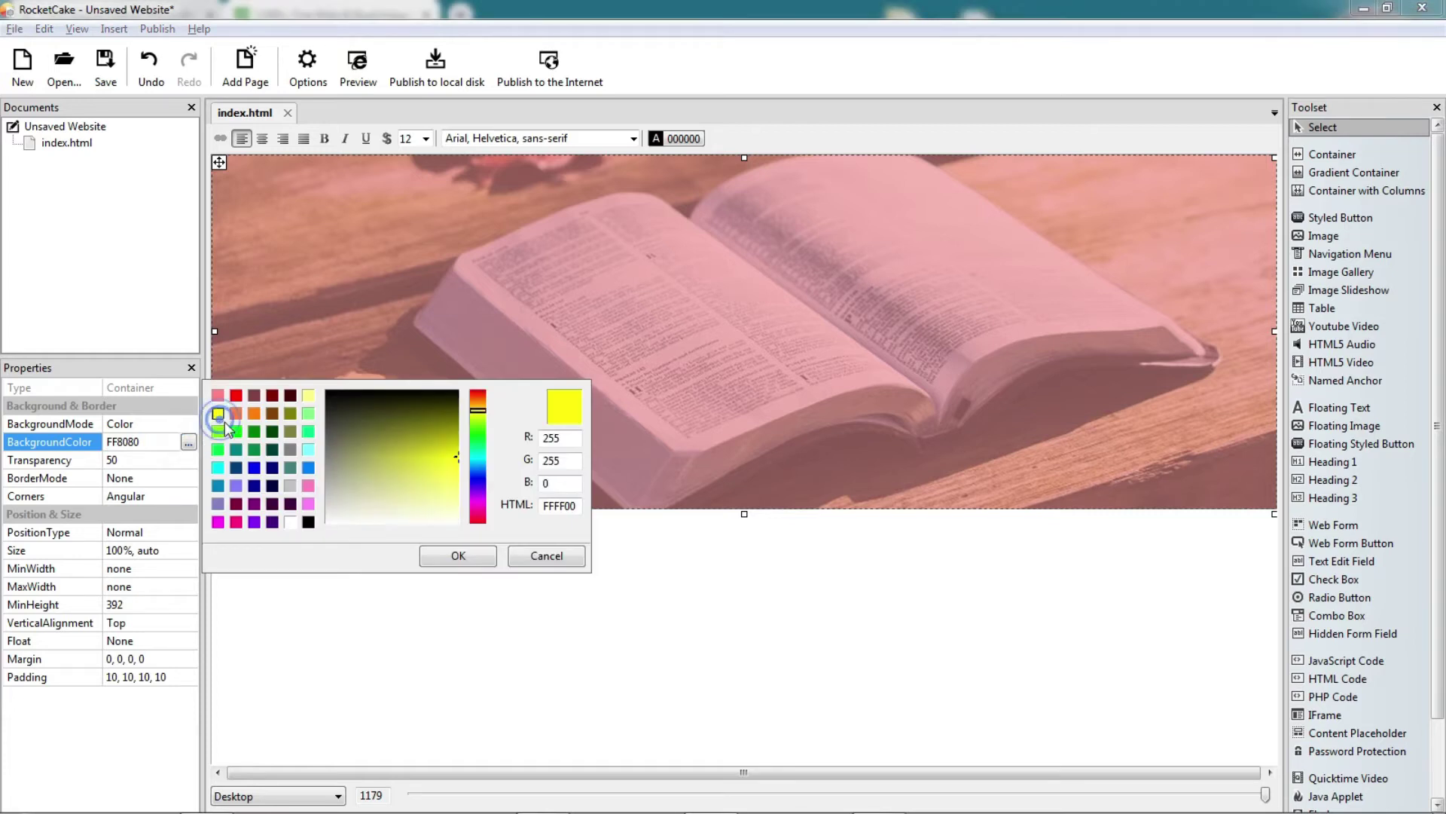
click(458, 555)
Step: Set the overlay container's background colour to lime green 80FF00
click(177, 441)
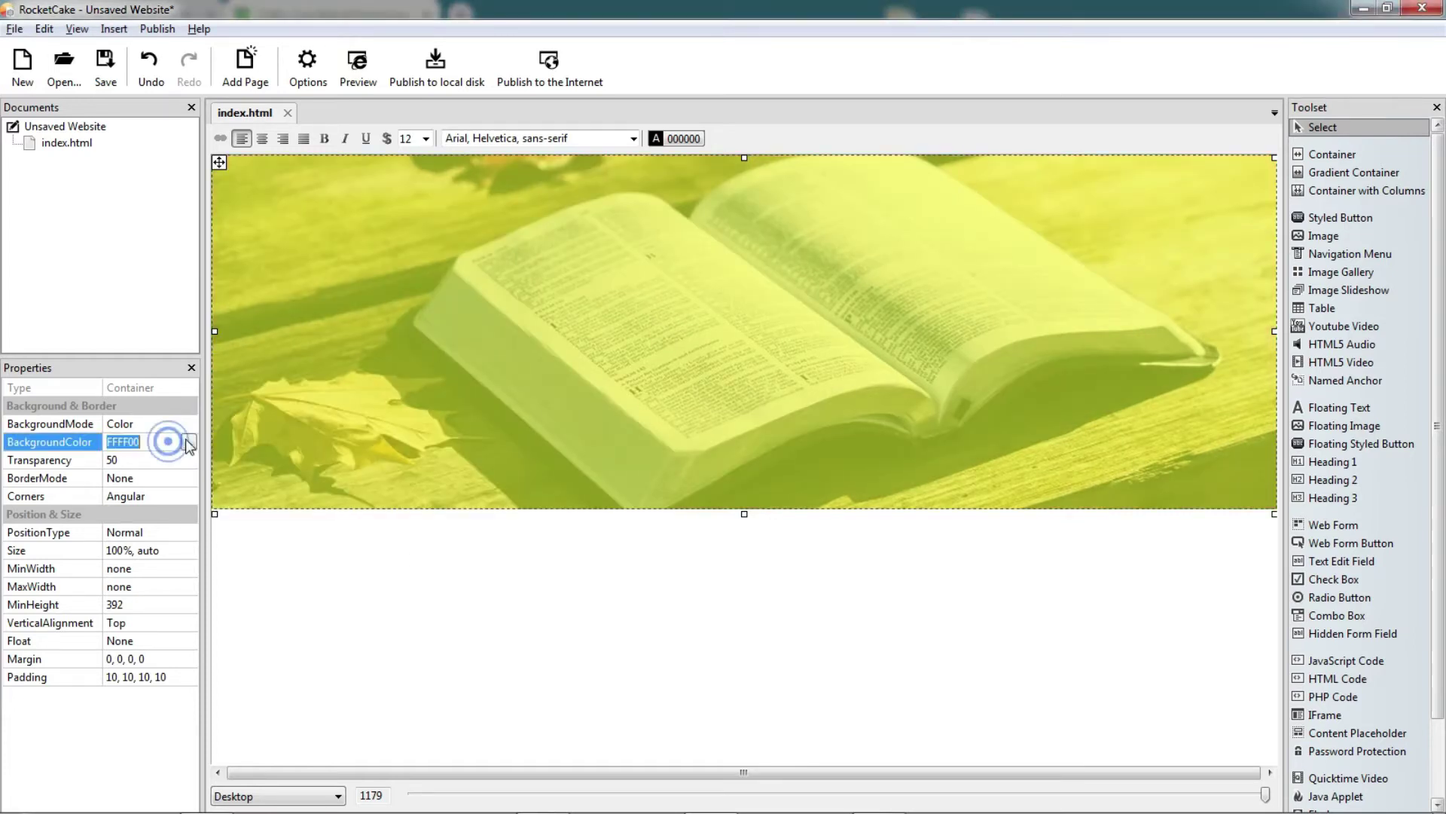
click(189, 443)
click(218, 431)
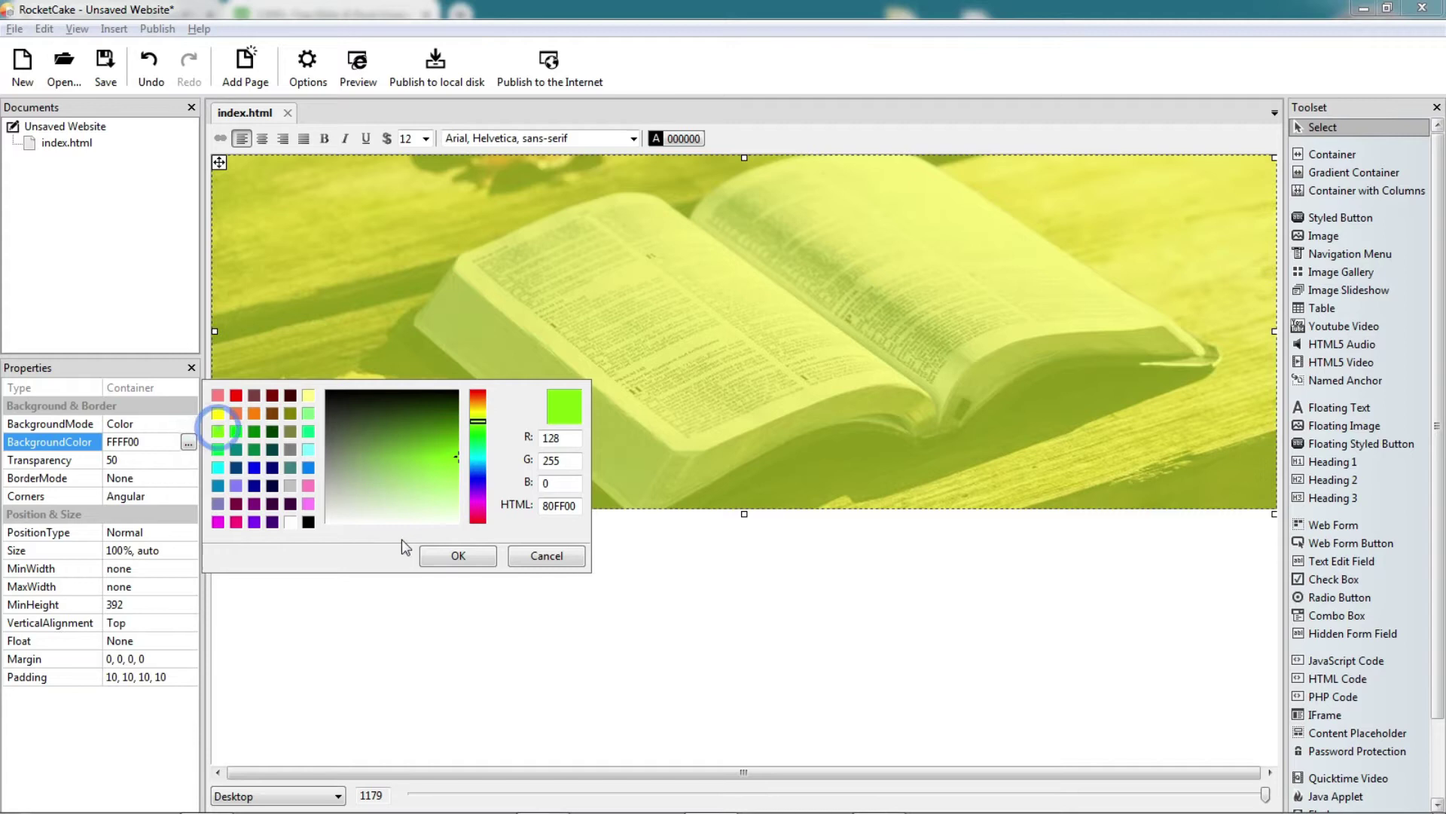
click(452, 555)
Step: Set the overlay container's background colour to bright green 00FF40
click(189, 443)
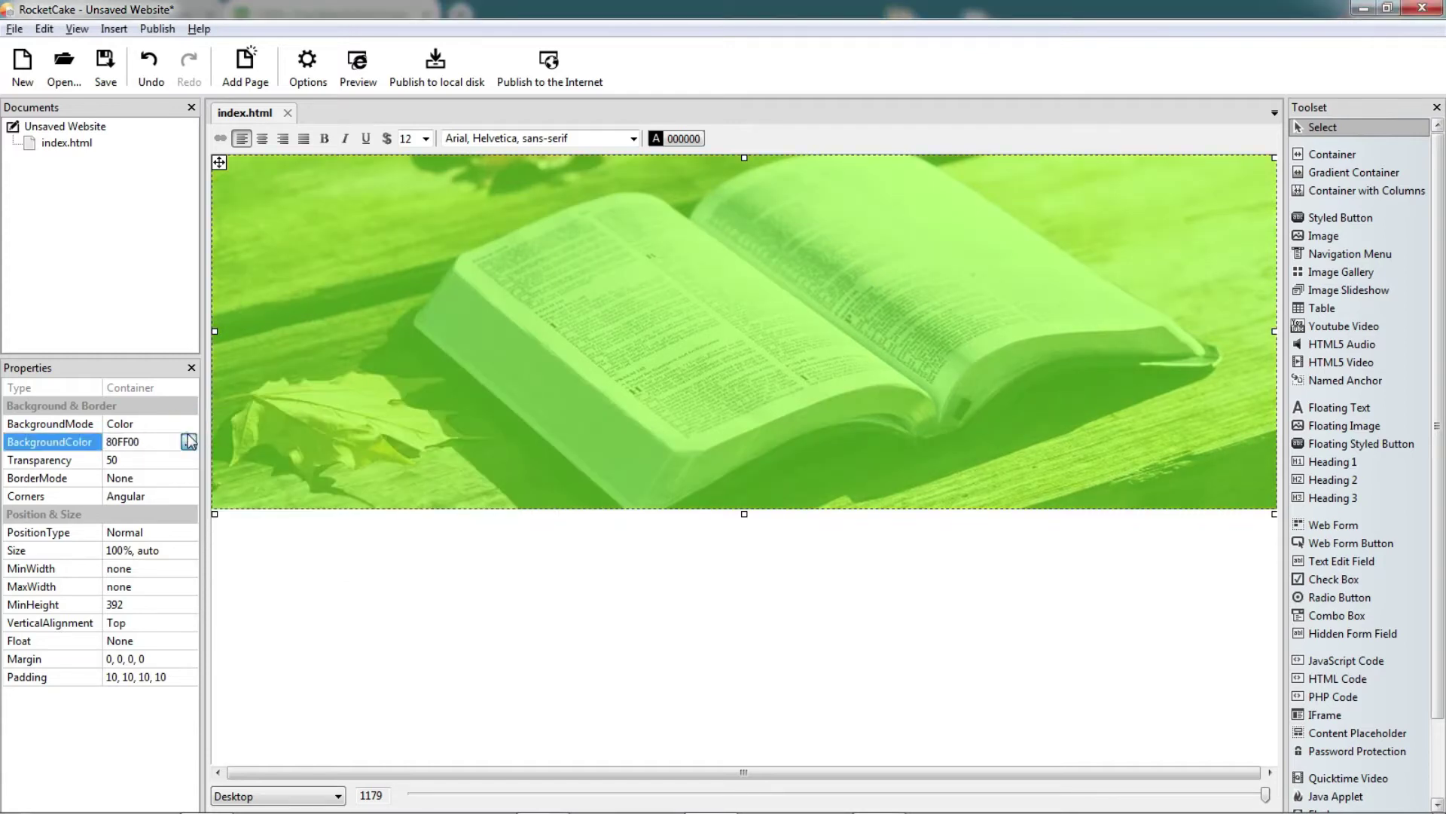
click(189, 443)
click(218, 449)
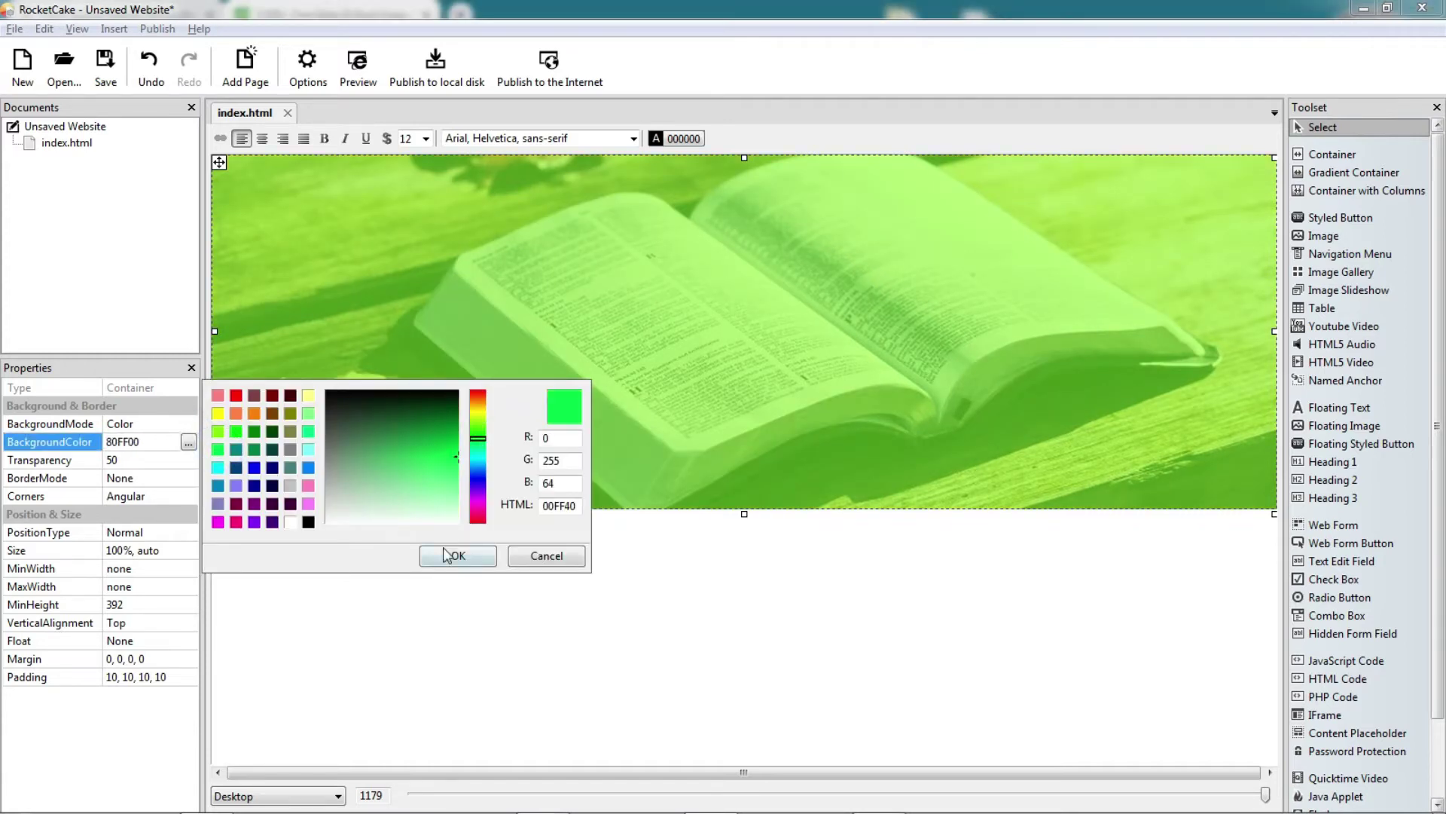
click(448, 556)
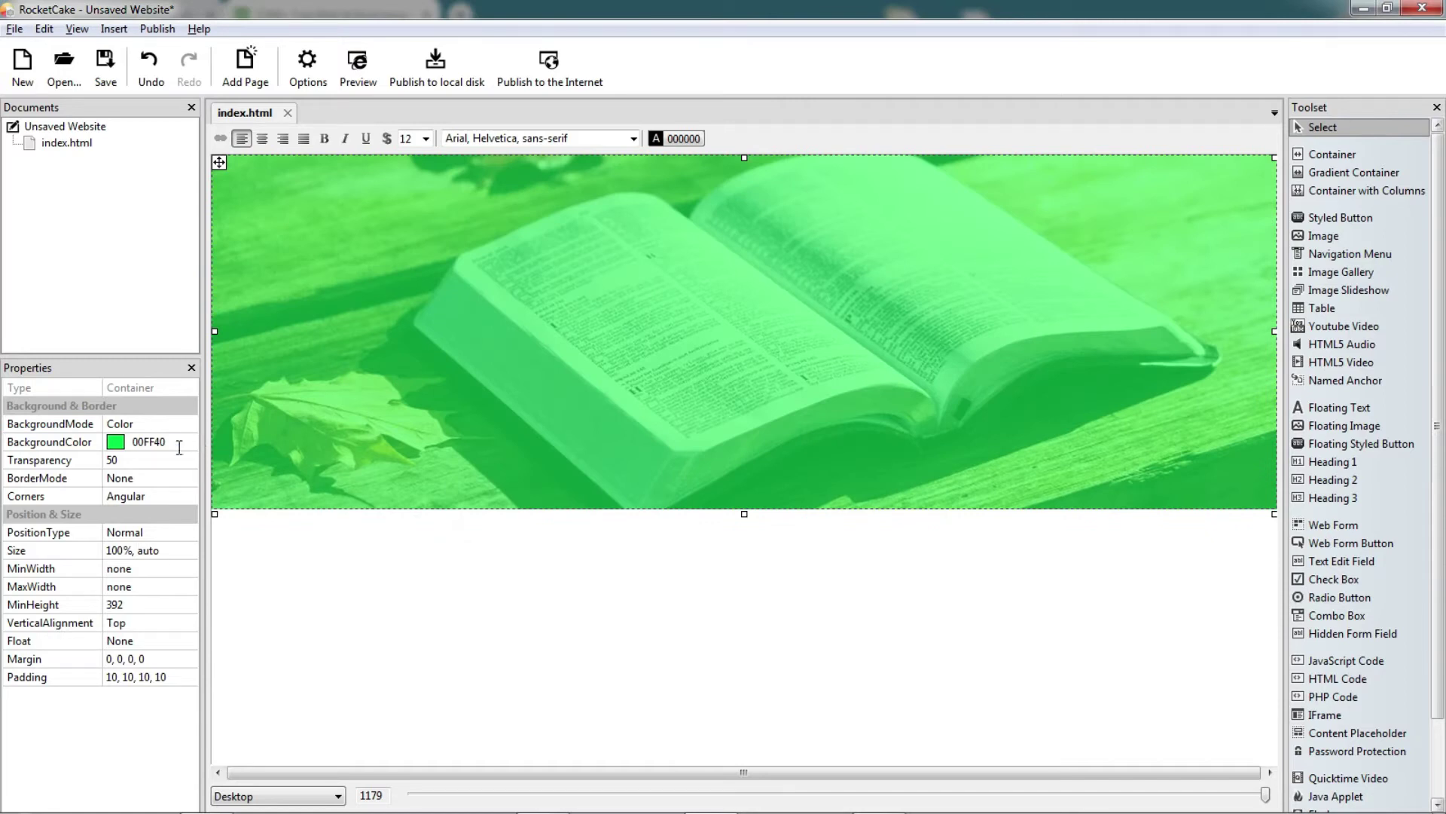
Step: Set the overlay container's background colour to cyan 00FFFF
click(188, 442)
click(188, 443)
click(218, 468)
click(448, 555)
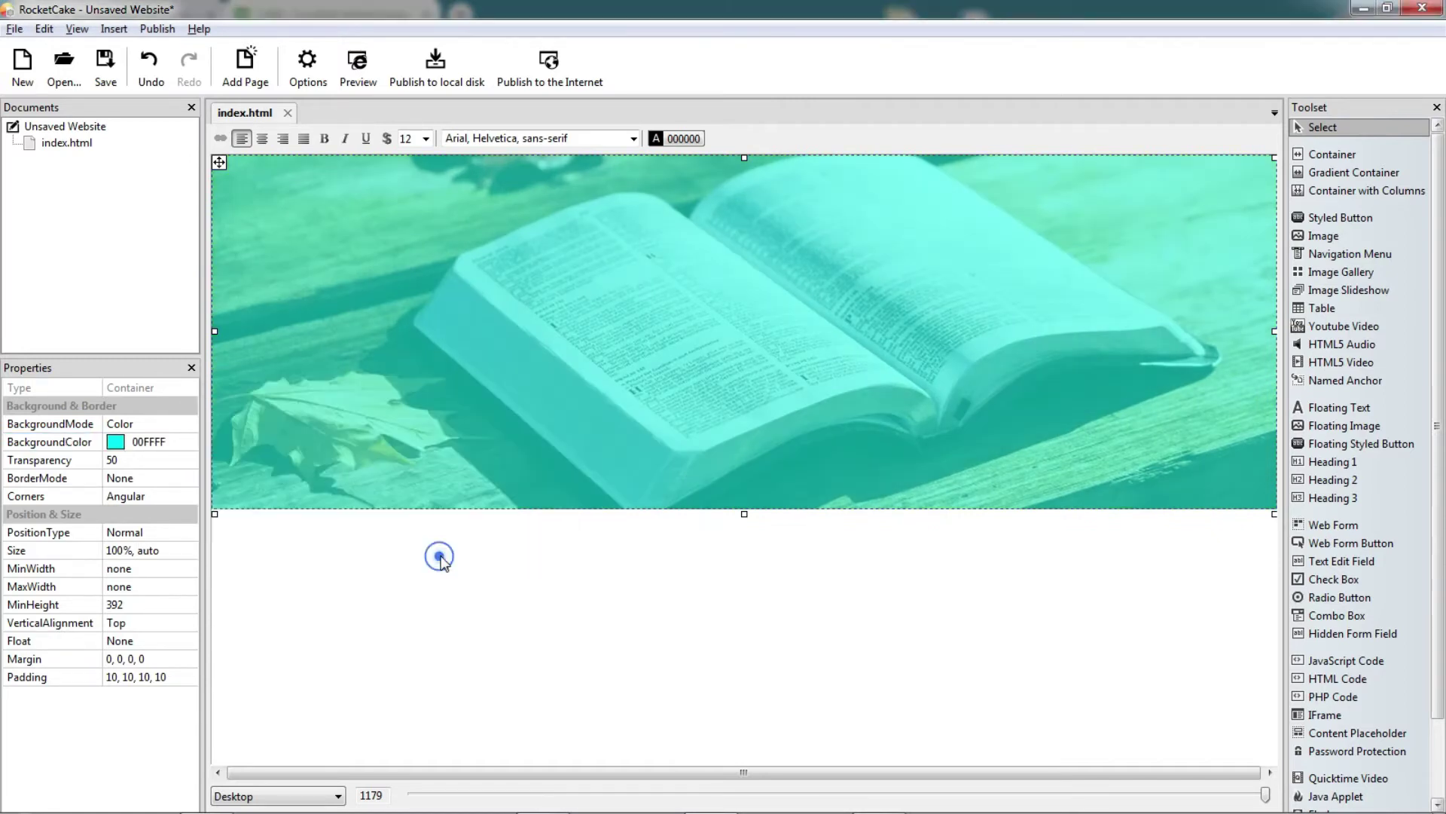
Step: Set the overlay container's background colour to blue 0080C0
click(189, 442)
click(189, 442)
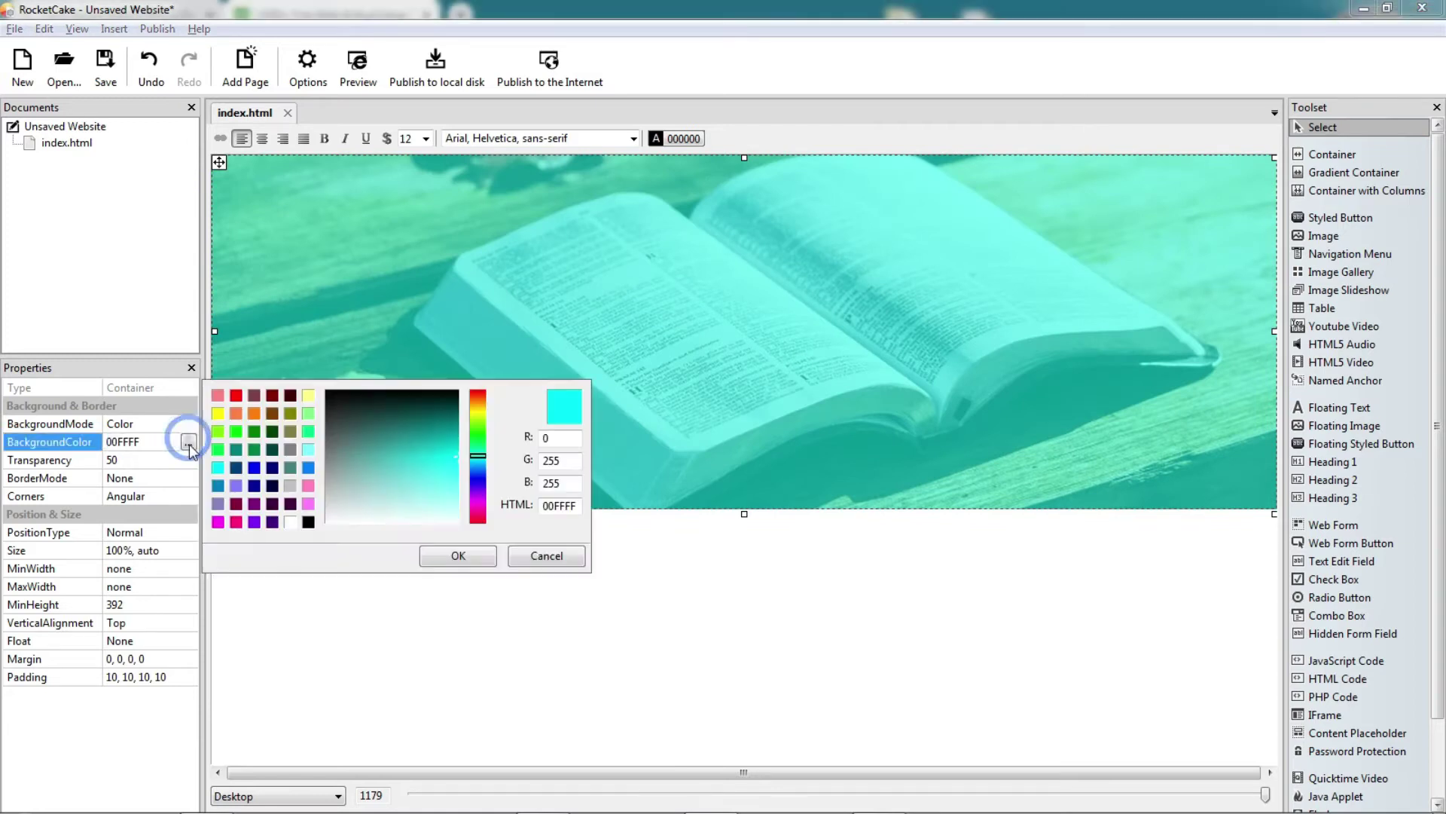
click(218, 485)
click(427, 557)
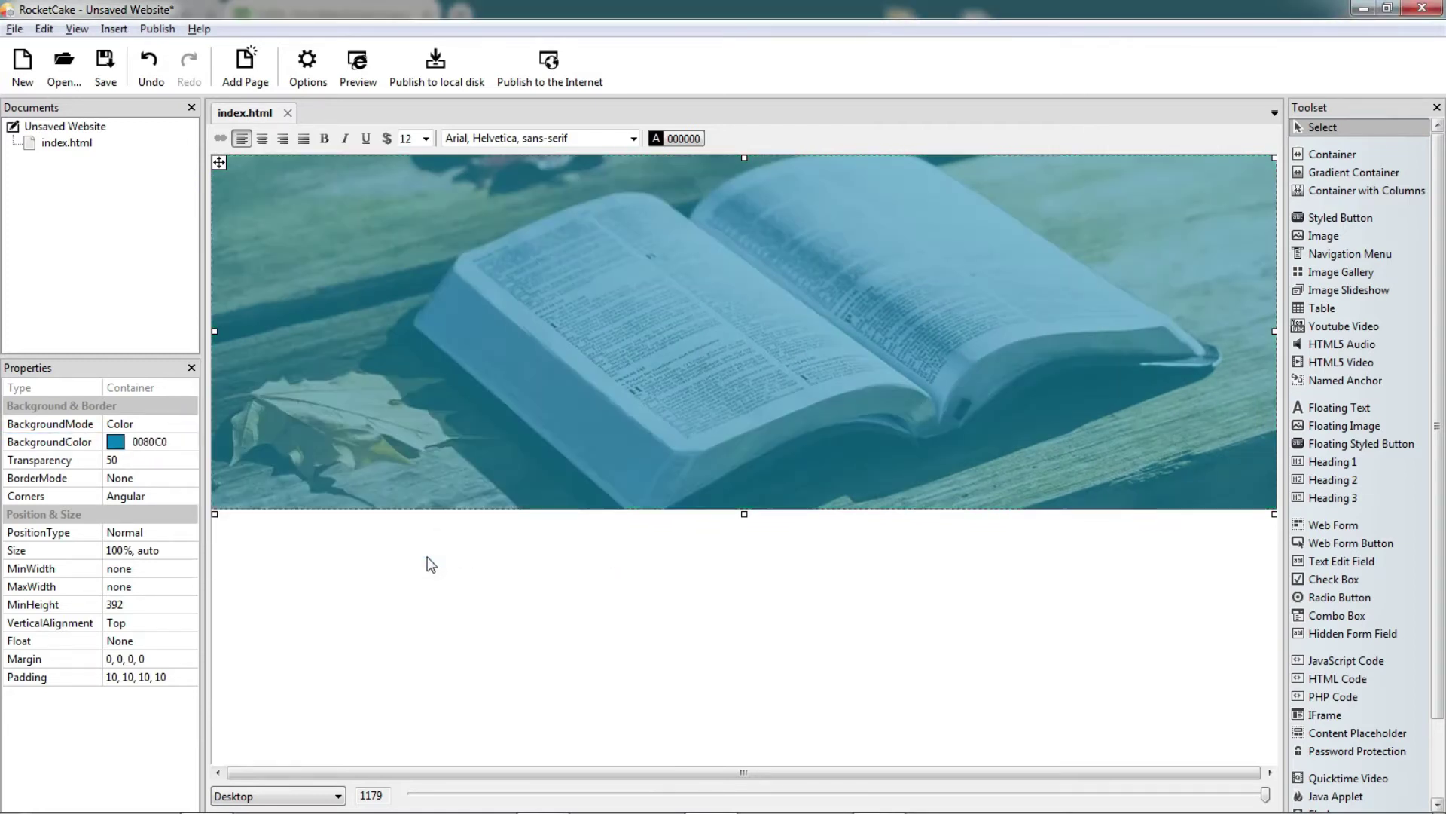
Step: Set the overlay container's background colour to muted violet 8080C0
click(182, 447)
click(187, 444)
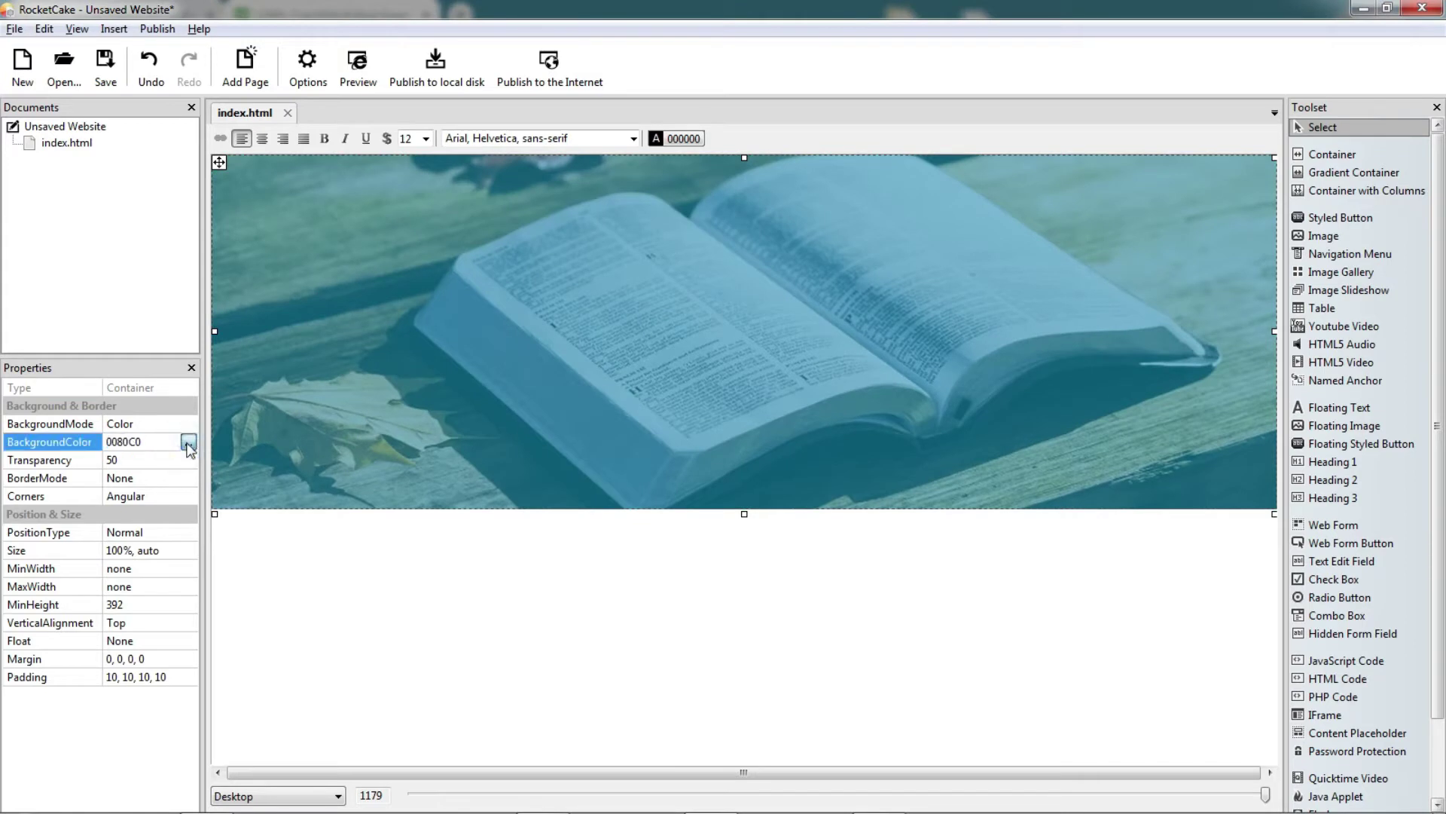
click(218, 503)
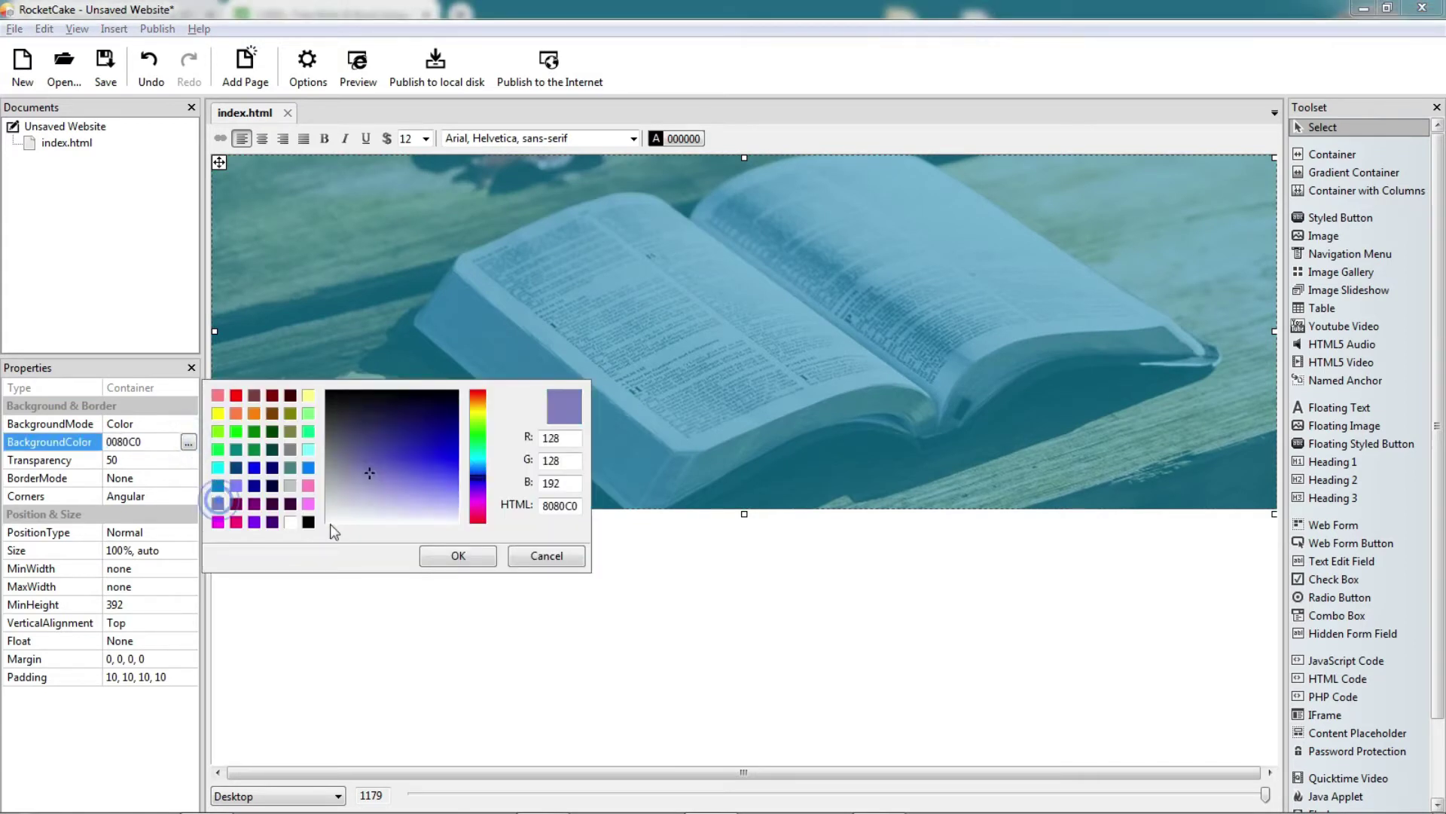
click(461, 555)
Step: Set the overlay container's background colour to magenta FF00FF
click(165, 441)
click(189, 445)
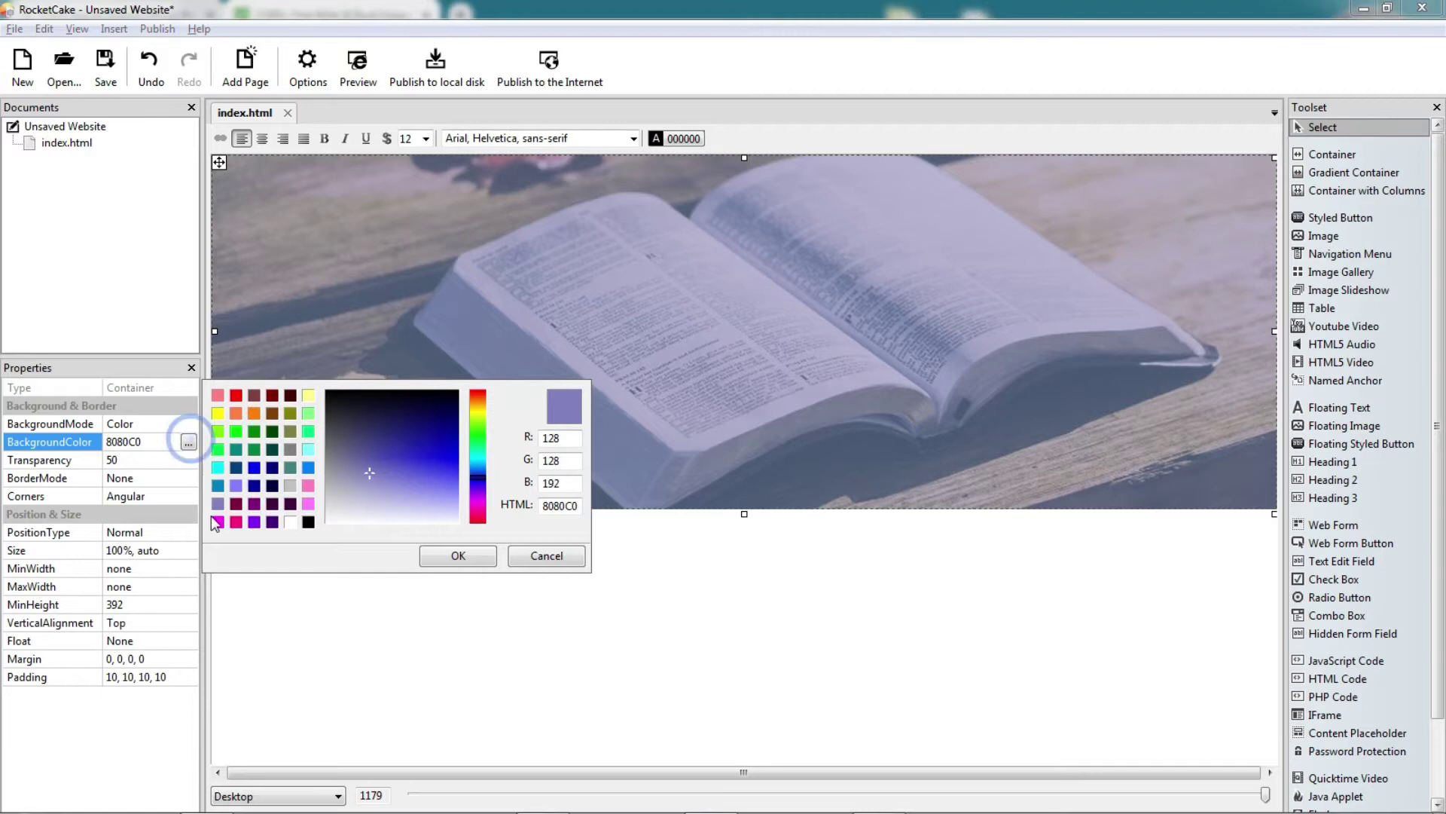
click(217, 518)
click(431, 553)
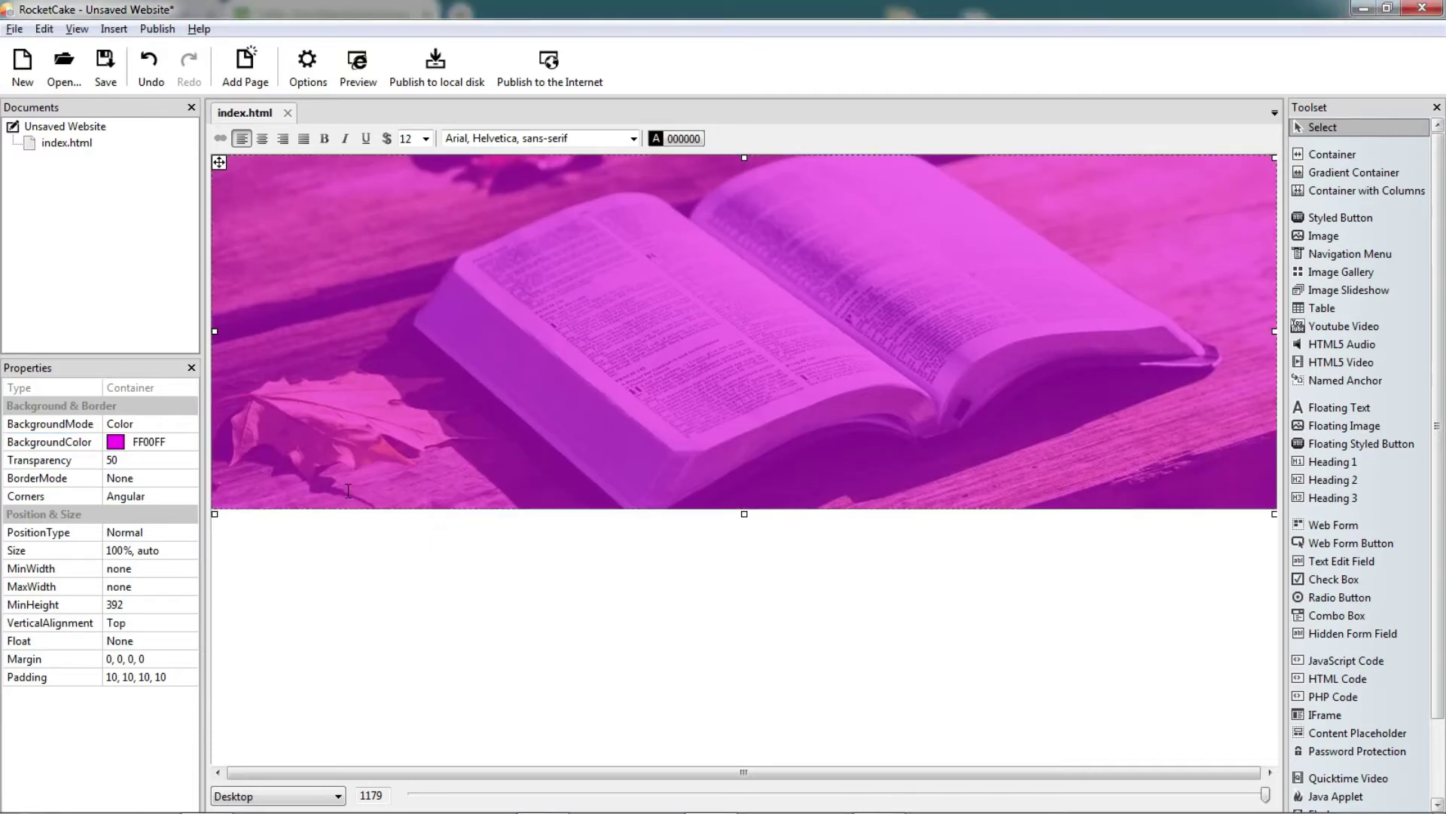
Step: Set the overlay container's background colour to bright blue 0080FF
click(187, 442)
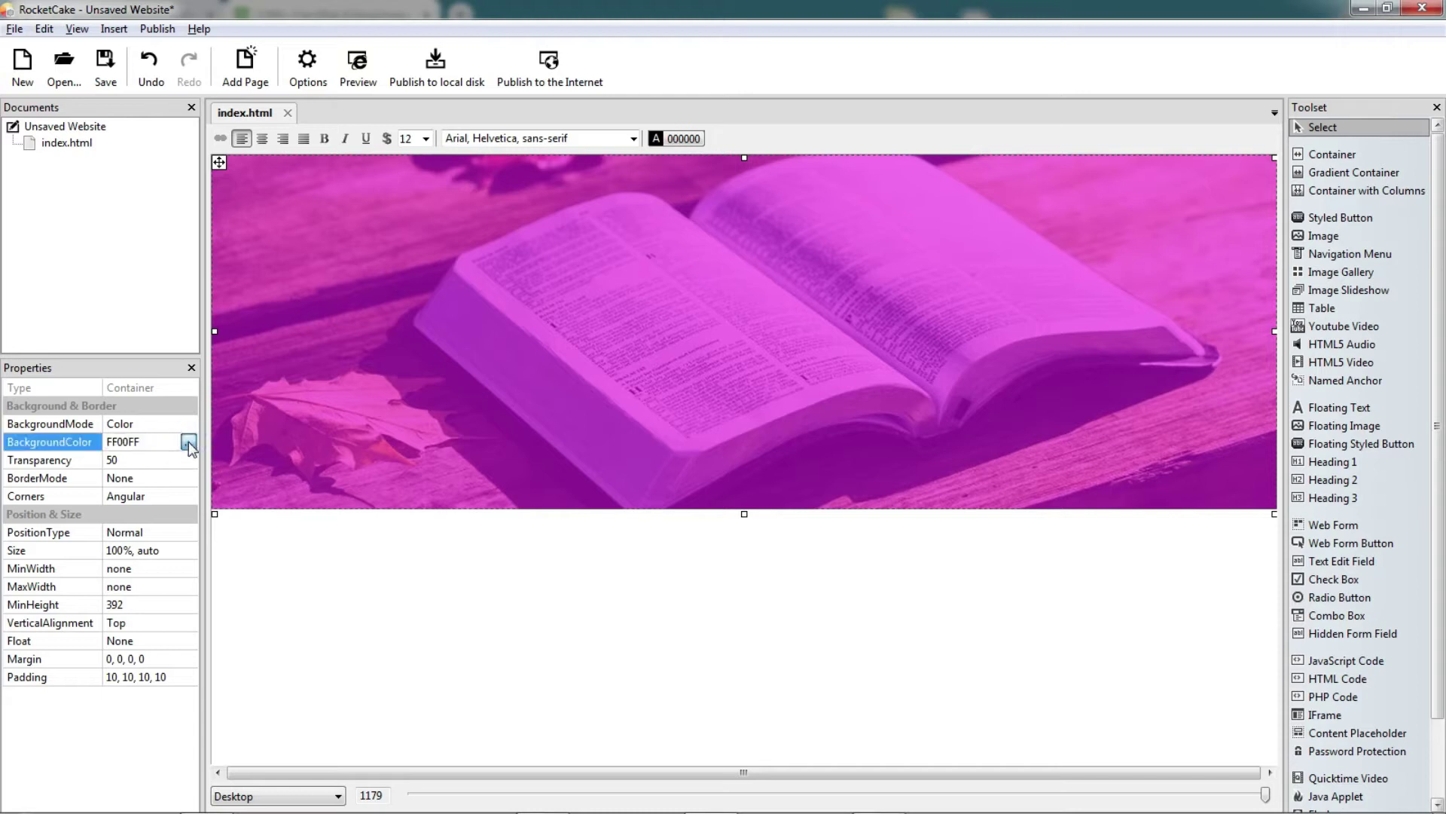
click(188, 442)
click(308, 467)
click(457, 555)
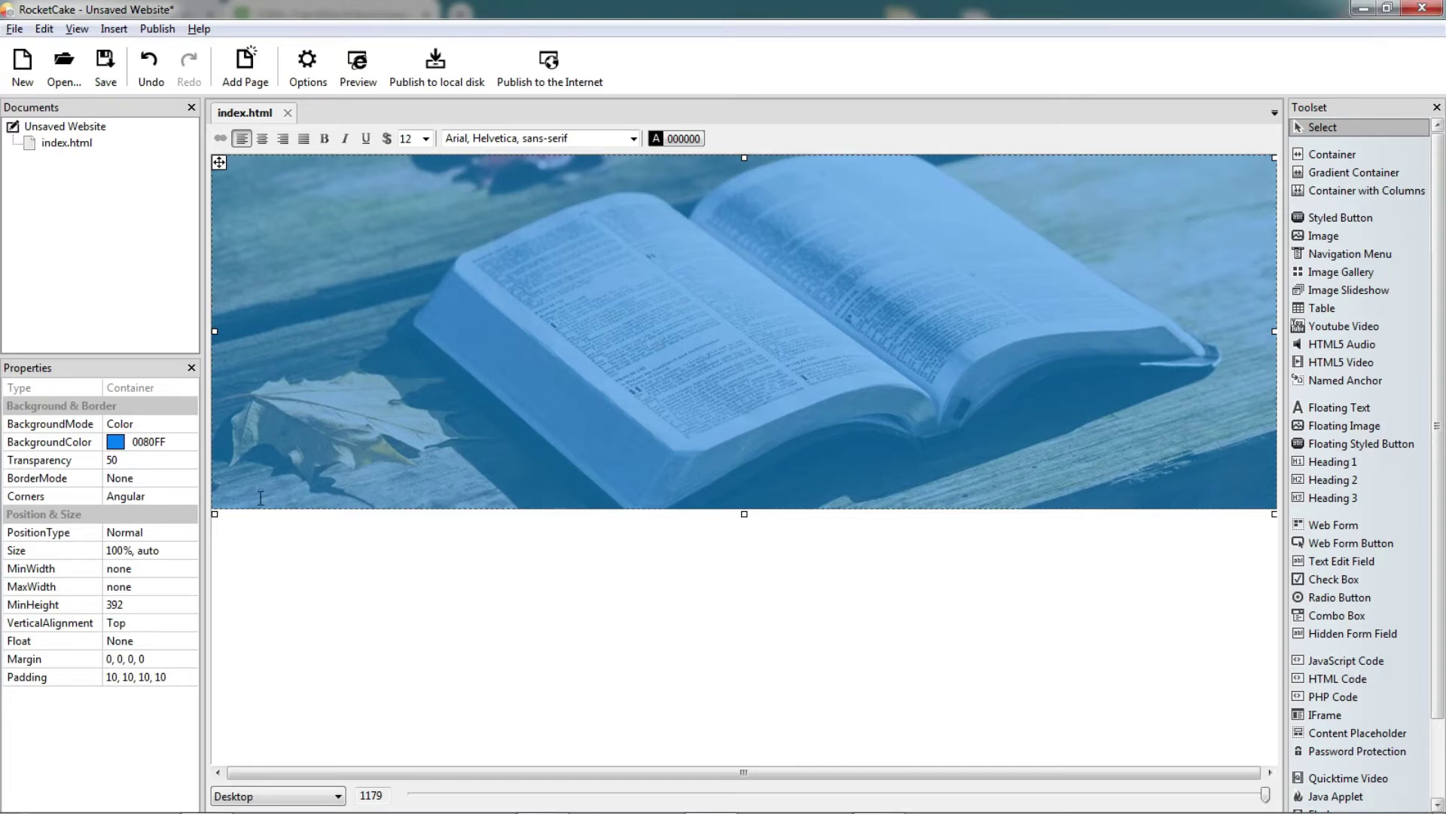
Step: Set the overlay container's transparency to 60
click(146, 466)
text(5)
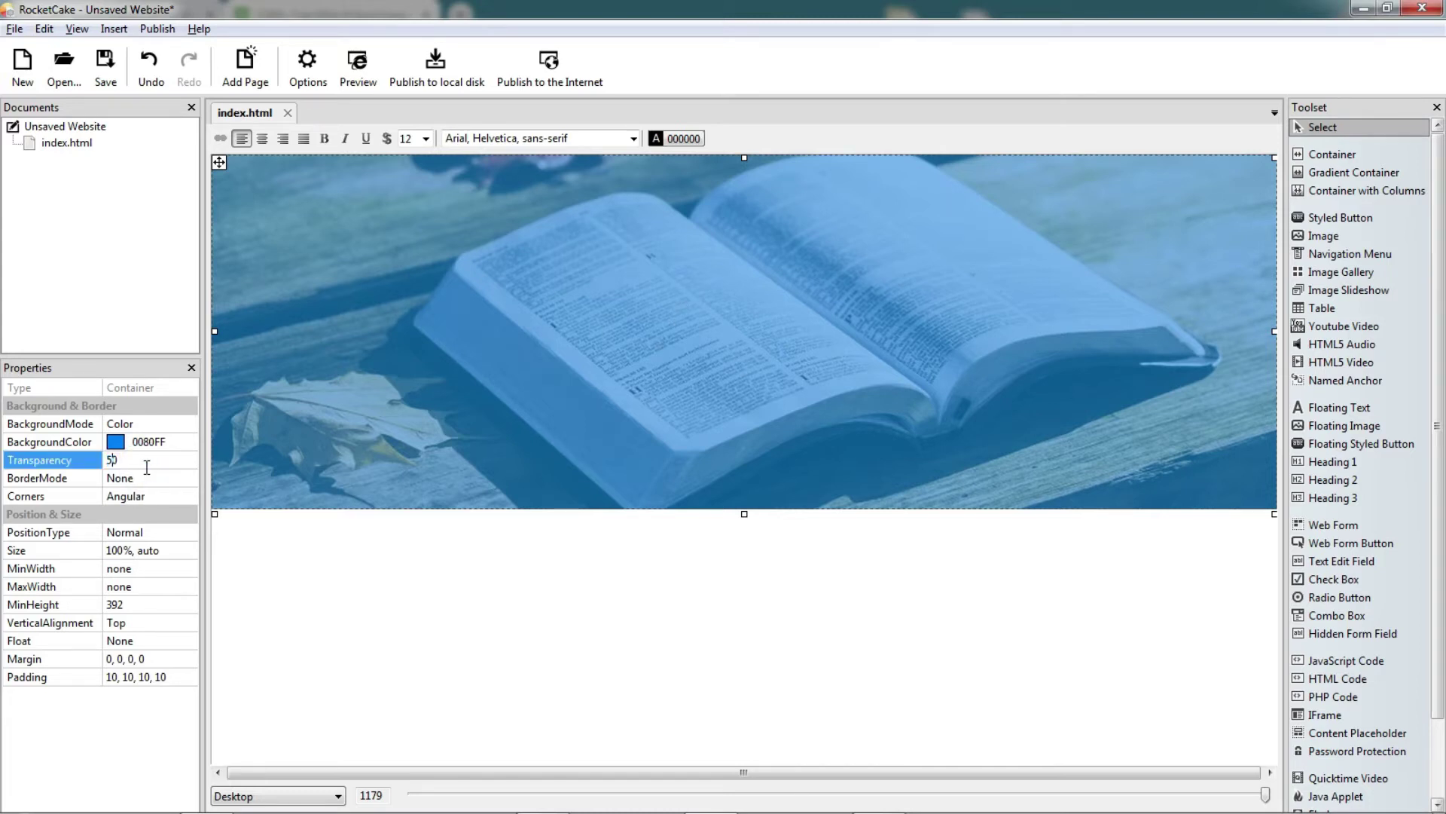
key(BackSpace)
key(BackSpace)
text(60)
key(Return)
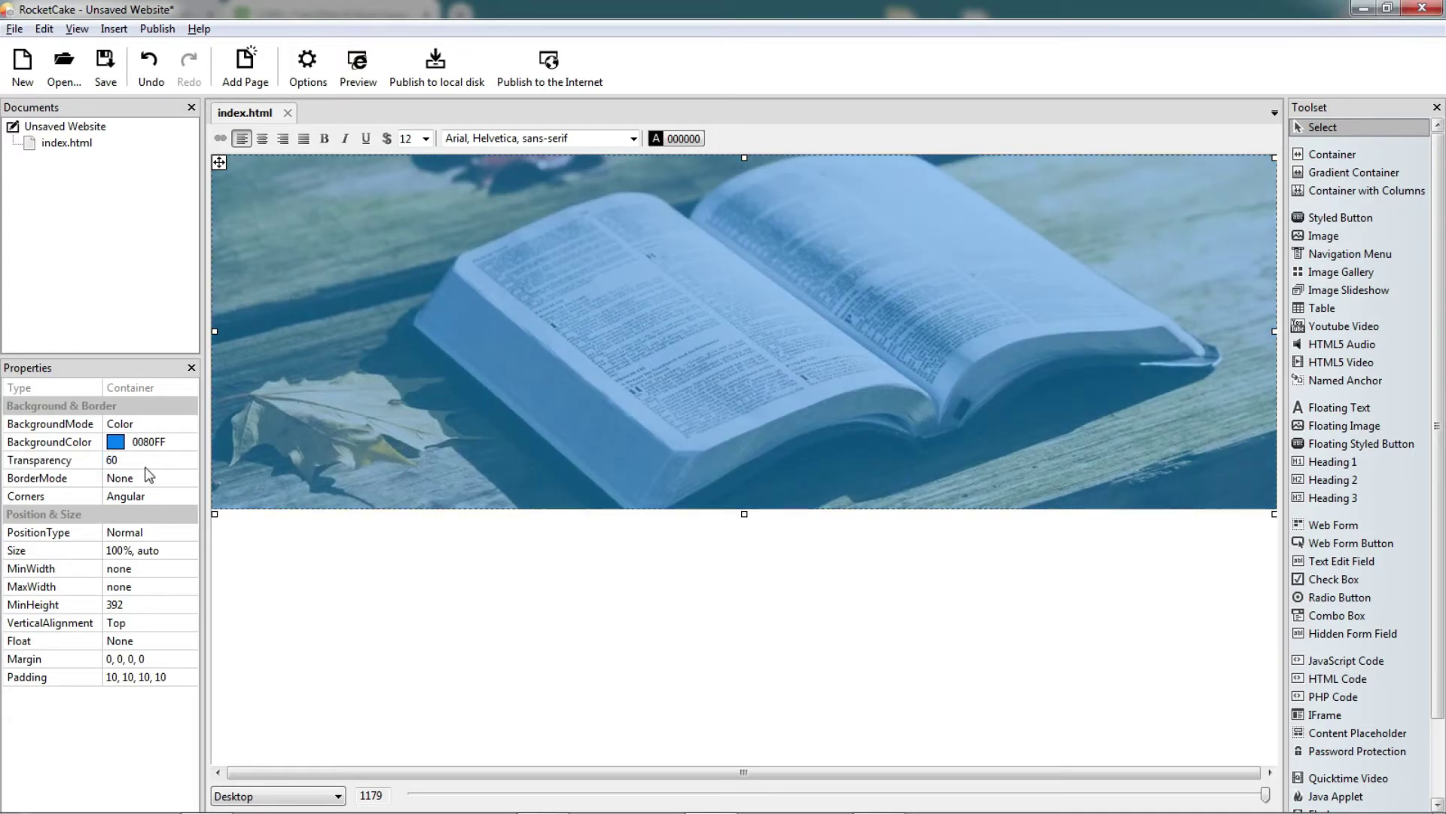
Step: Set the overlay container's transparency to 70
click(146, 462)
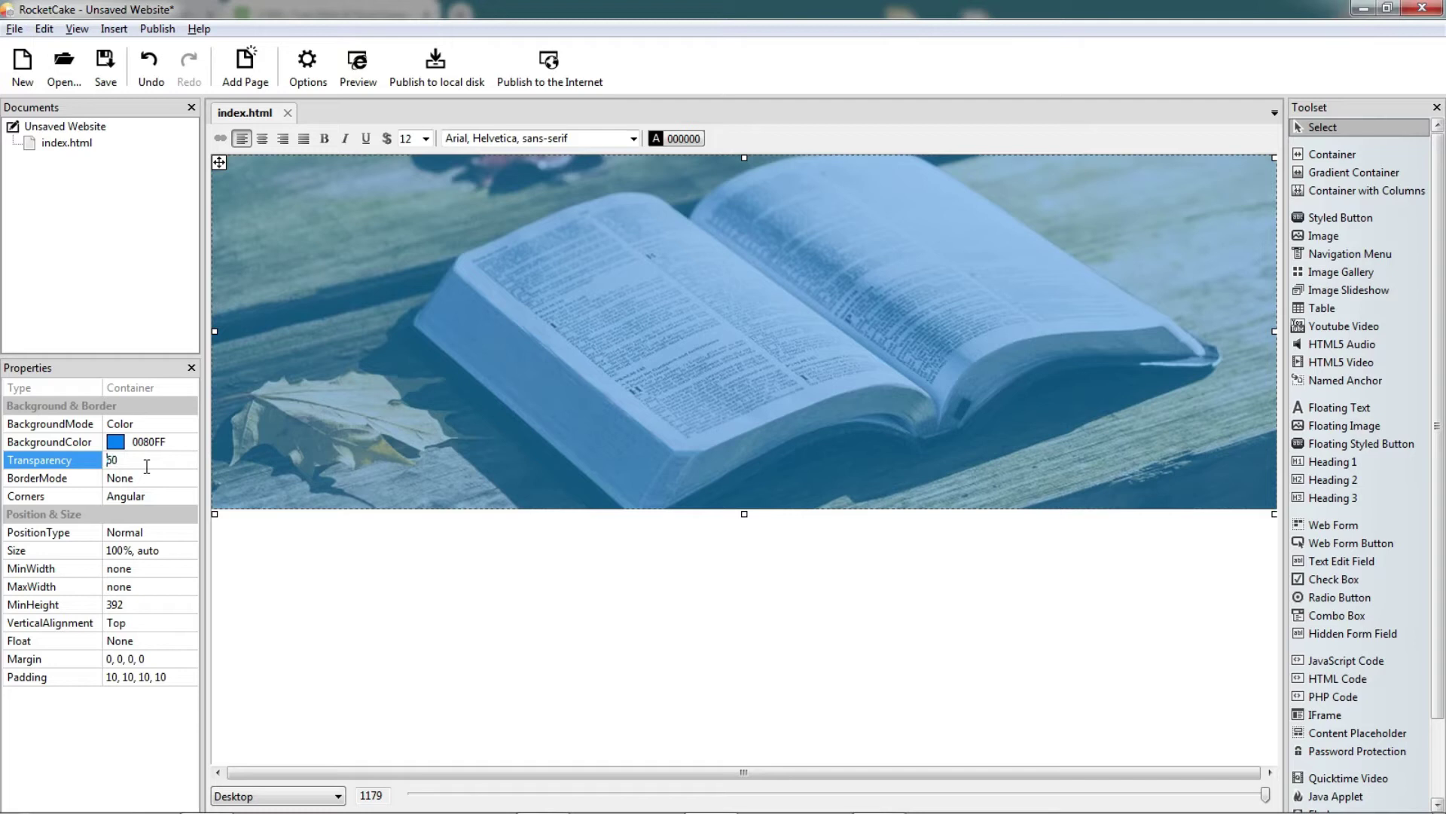
key(BackSpace)
key(BackSpace)
text(70)
key(Return)
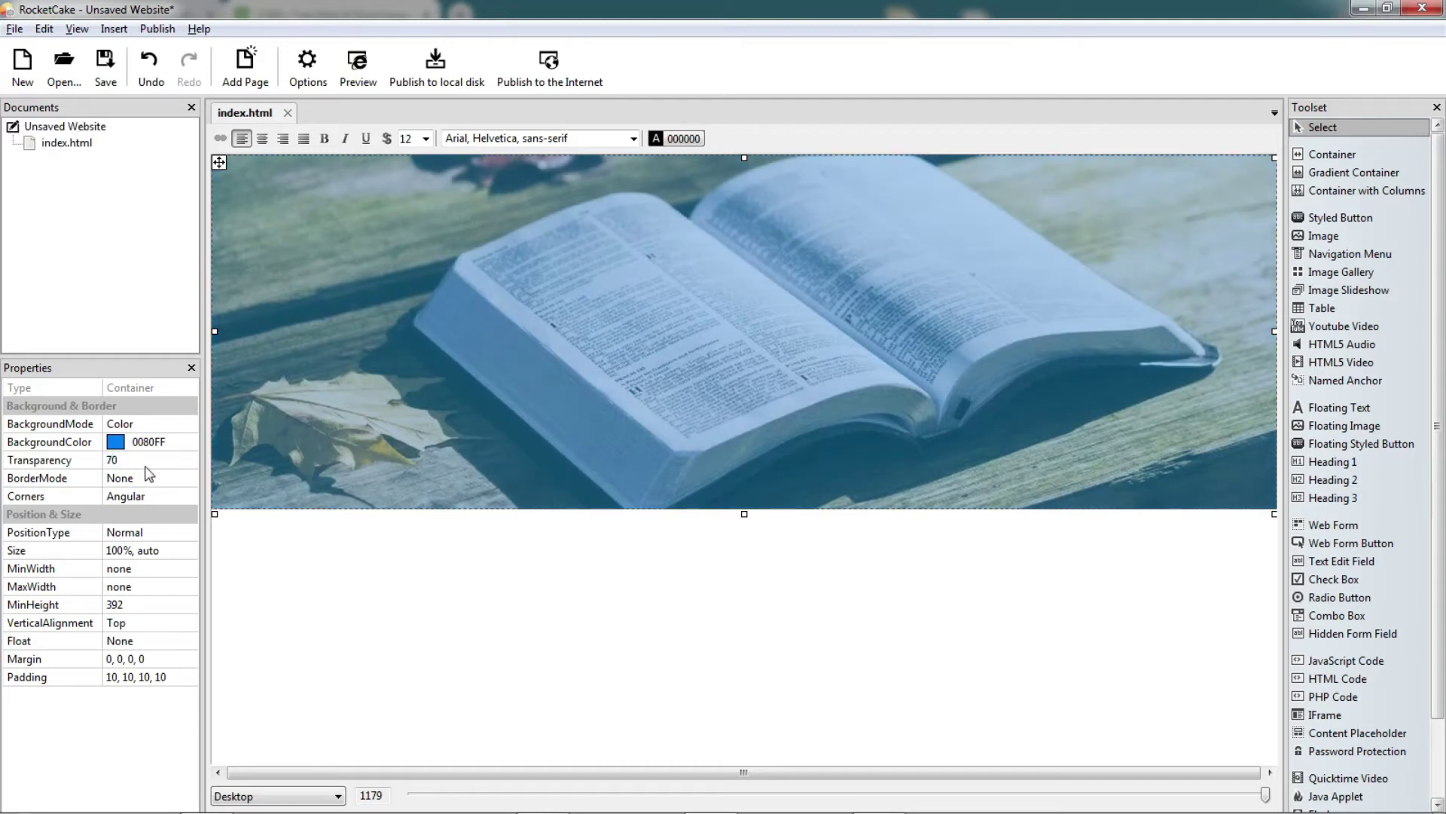
Step: Set the overlay container's transparency to 40 for a stronger blue tint
click(147, 463)
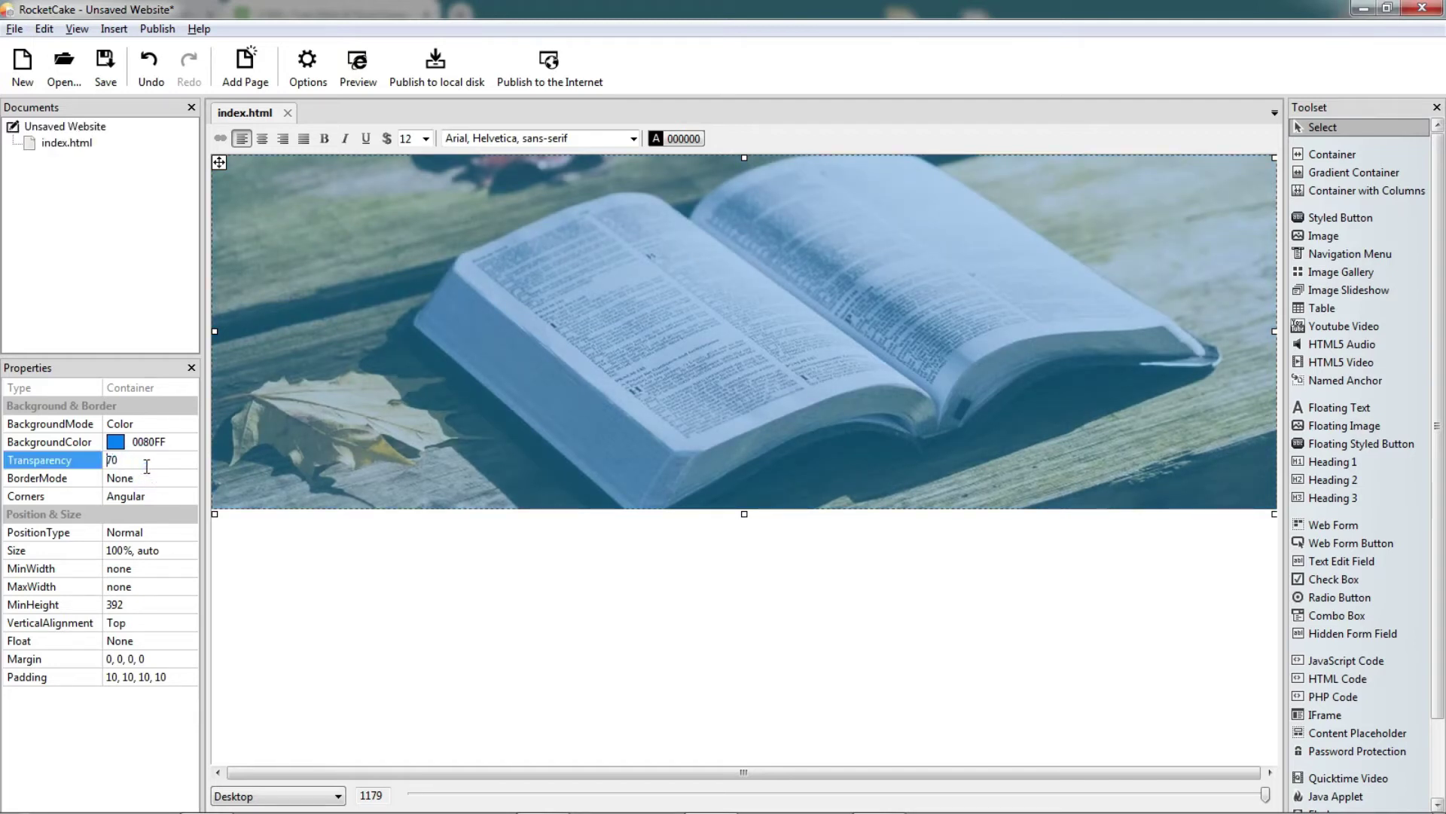
key(BackSpace)
key(BackSpace)
text(40)
key(Return)
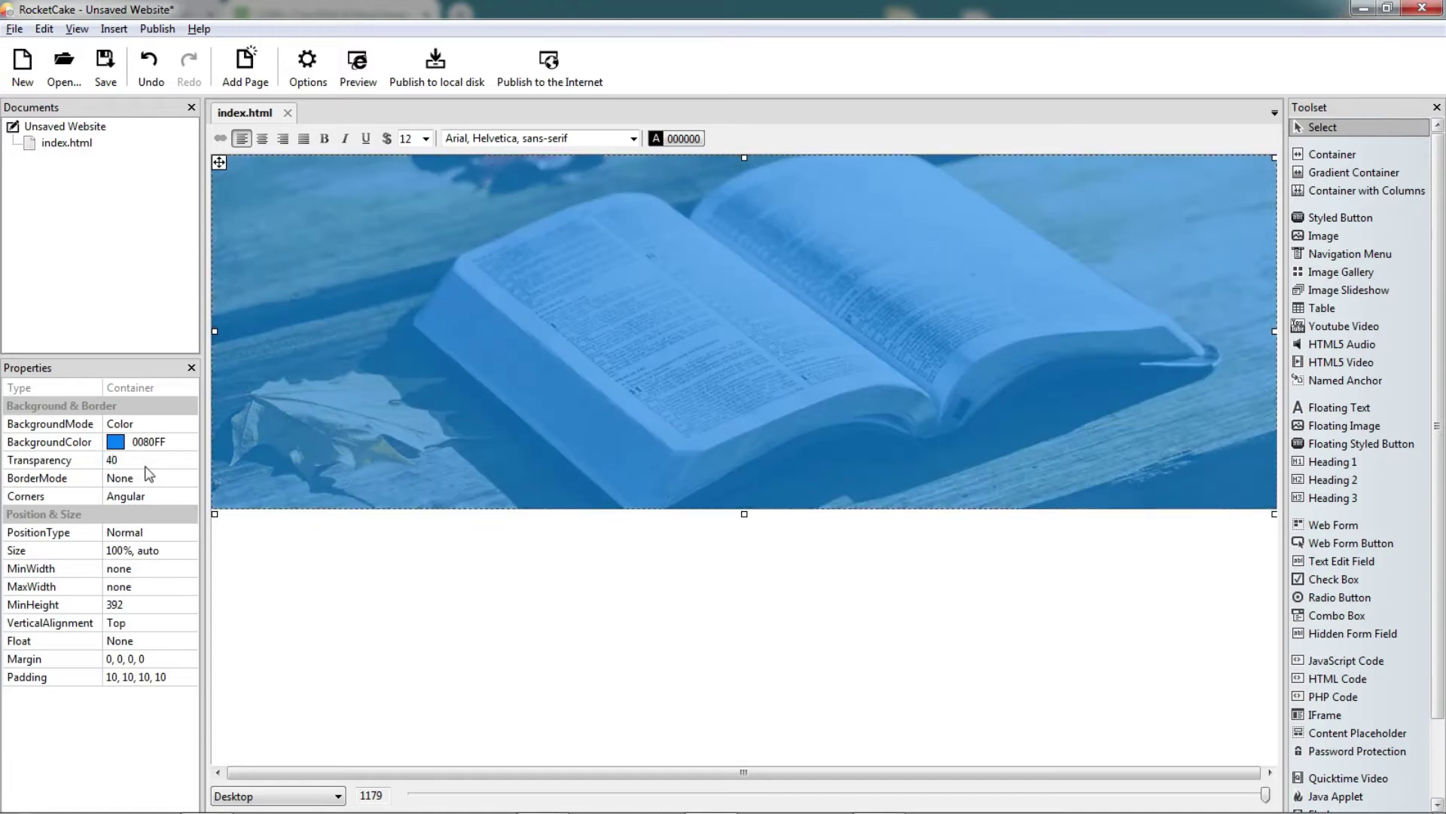
Step: Set the overlay container's transparency to 30
click(146, 463)
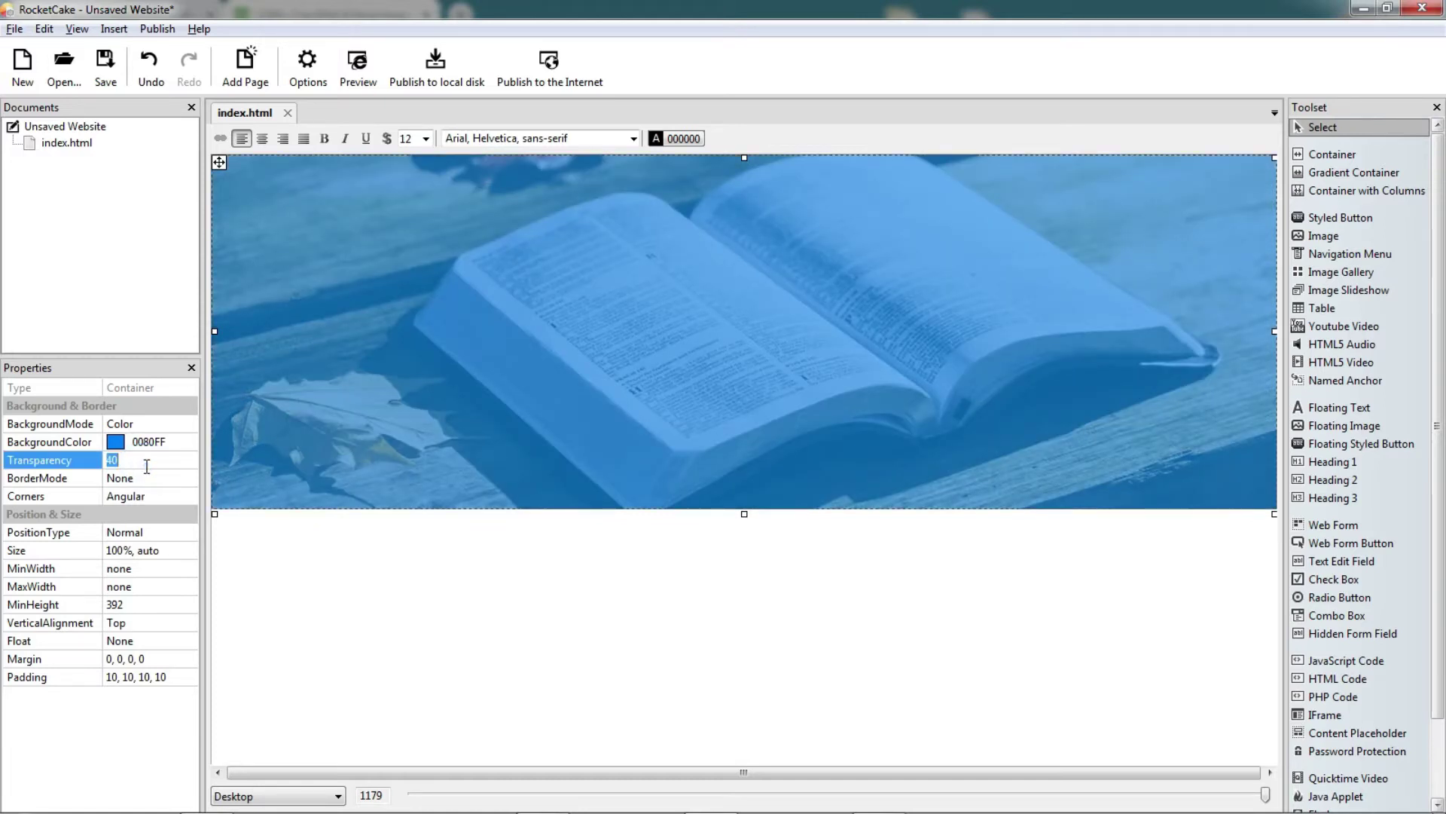
key(BackSpace)
key(BackSpace)
text(30)
key(Return)
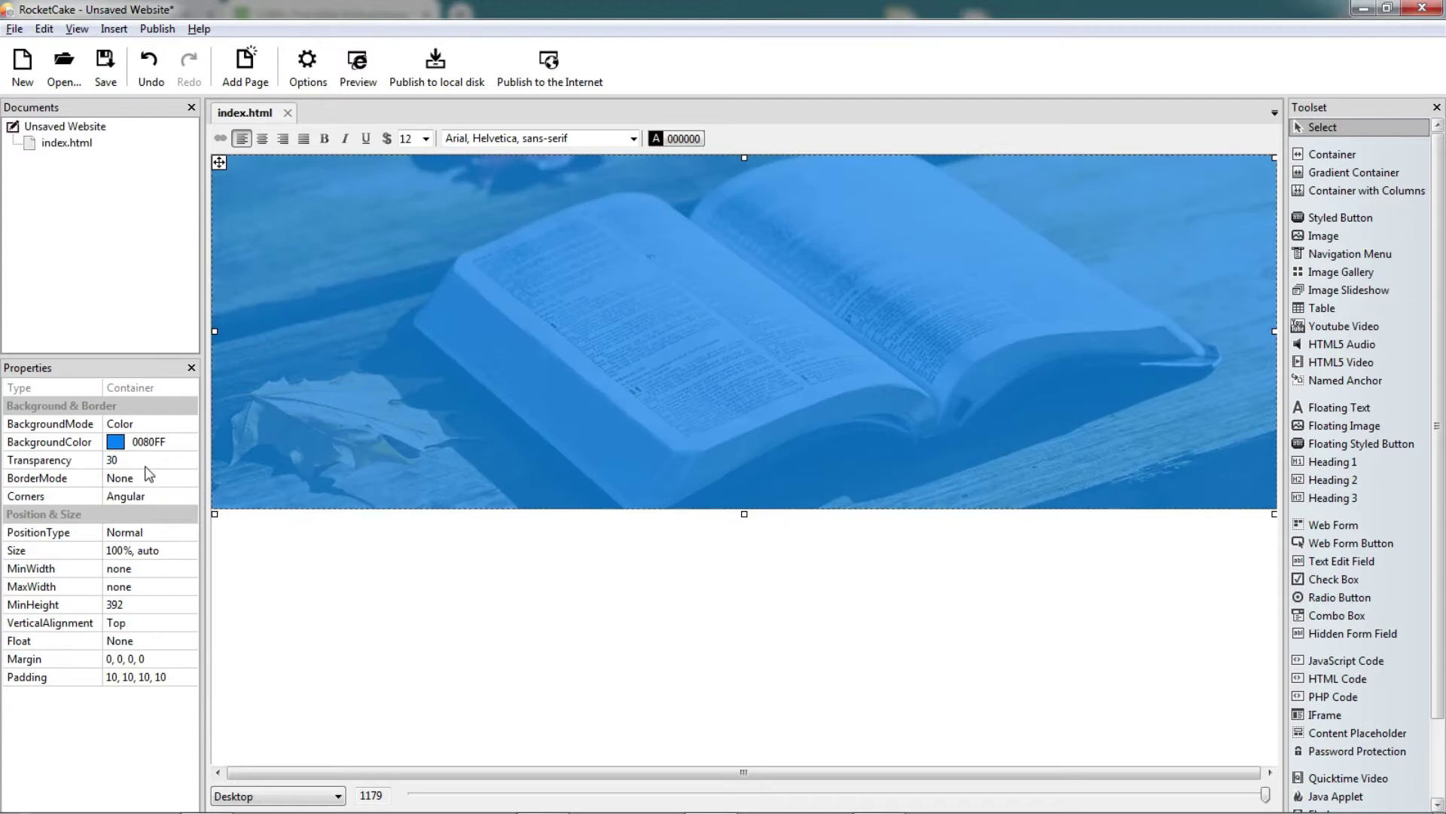
Step: Raise the overlay container's transparency back to 40
click(146, 463)
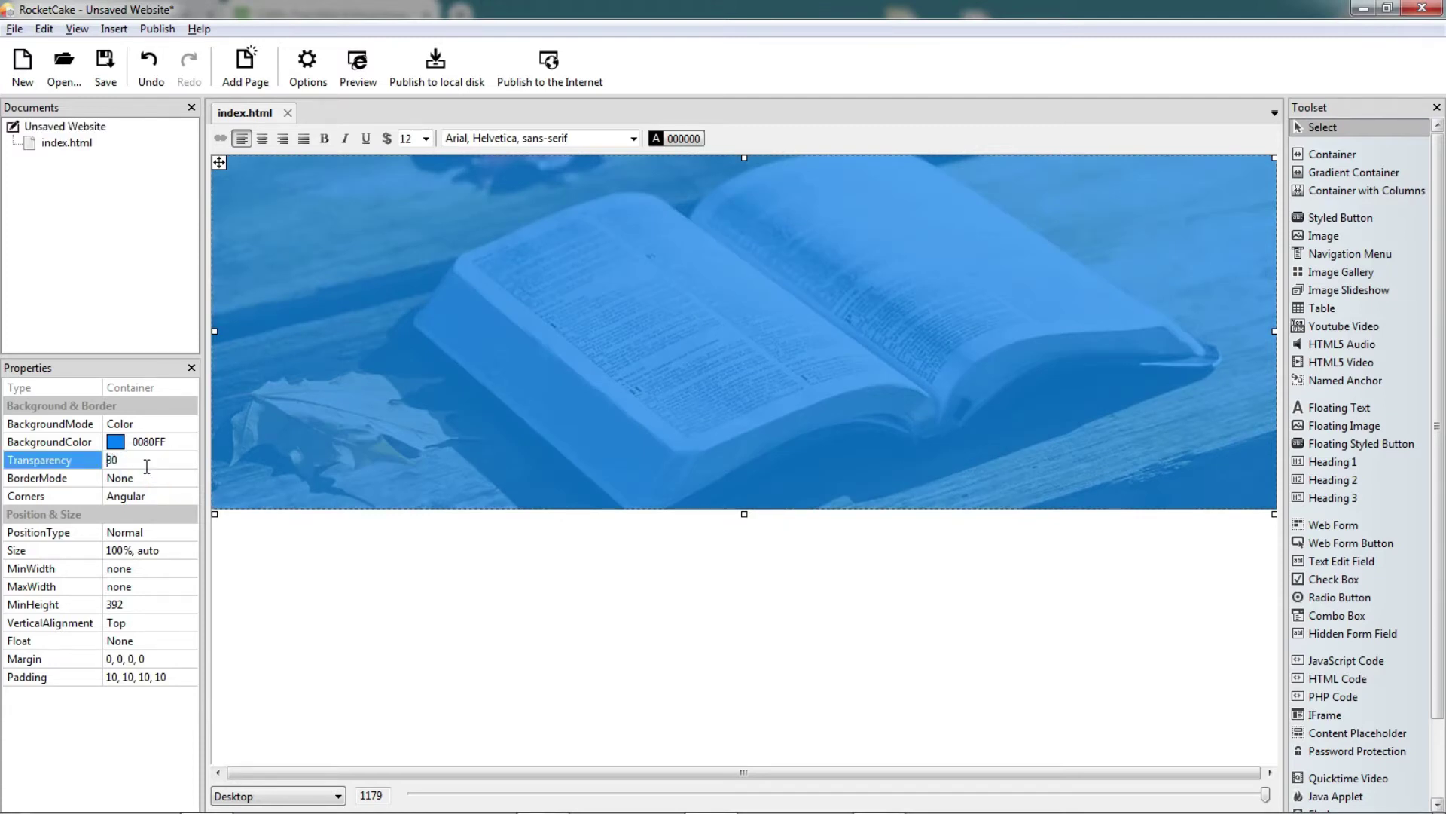
key(Delete)
text(4)
key(Return)
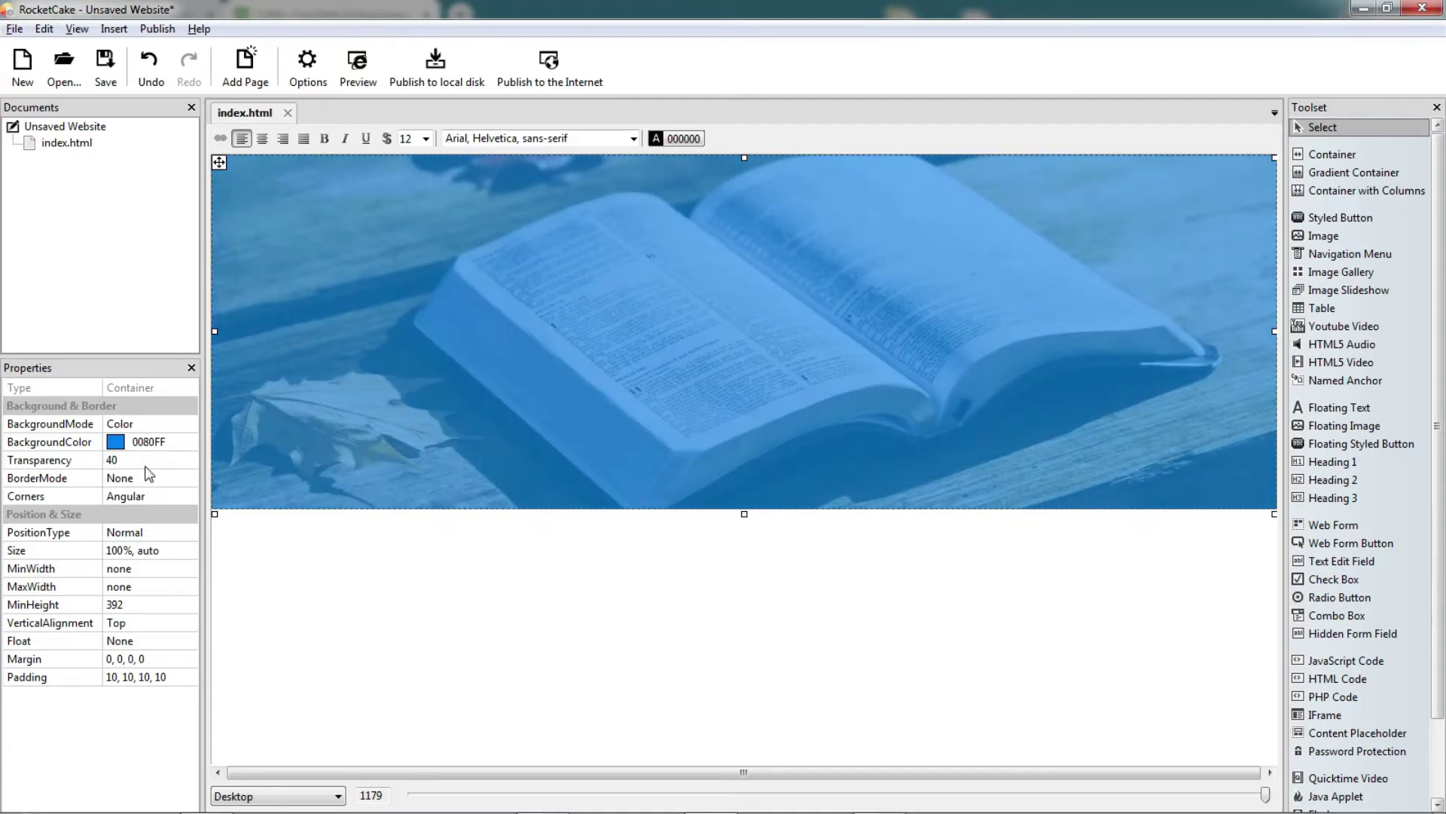
Step: Set the overlay container's transparency to 50
click(146, 463)
key(Delete)
text(5)
key(Return)
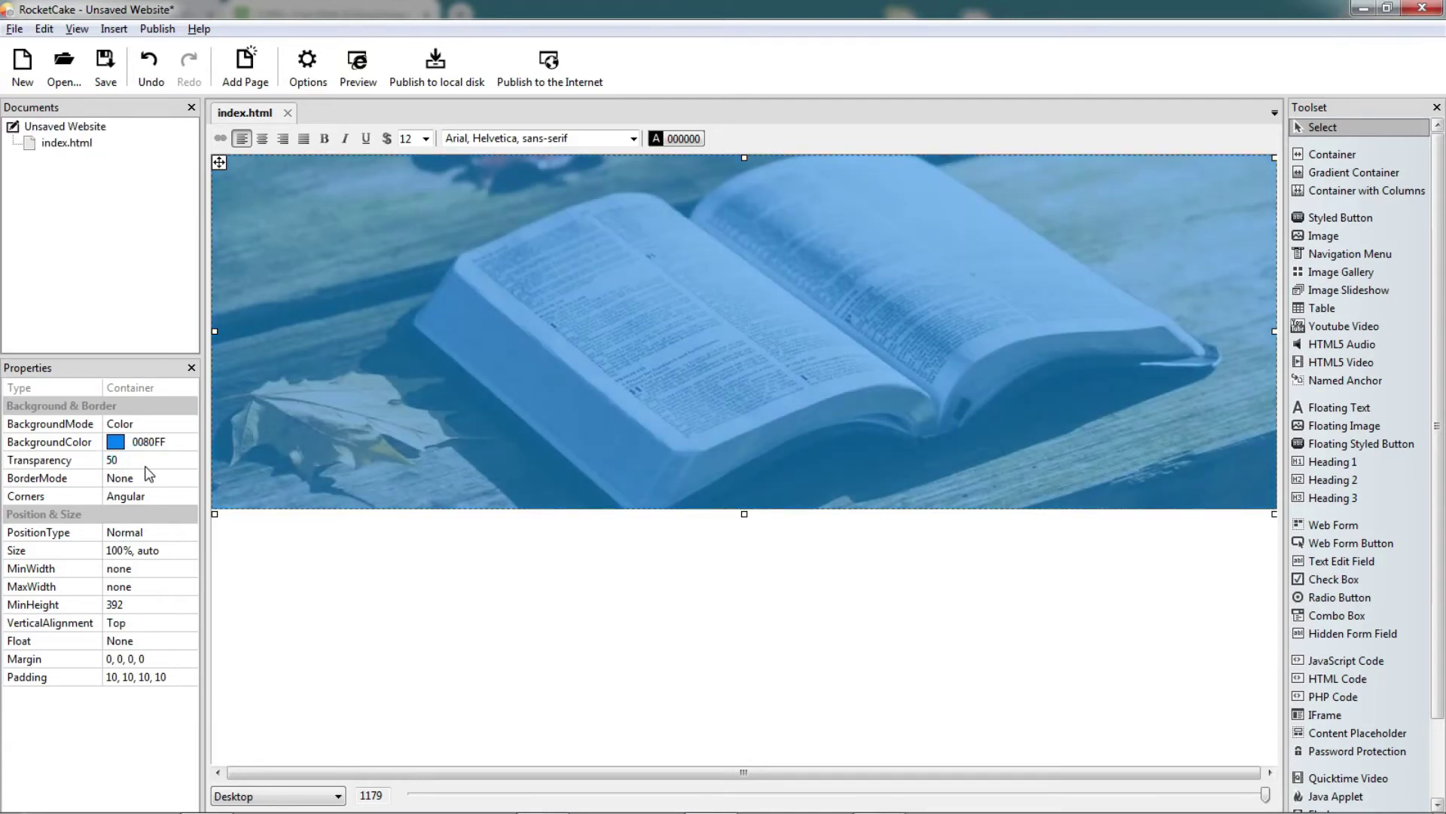
Step: Set the overlay container's transparency to 45
click(147, 463)
text(4)
key(Return)
Step: Insert a Heading 1 element inside the blue overlay container
click(638, 354)
click(1331, 462)
click(688, 339)
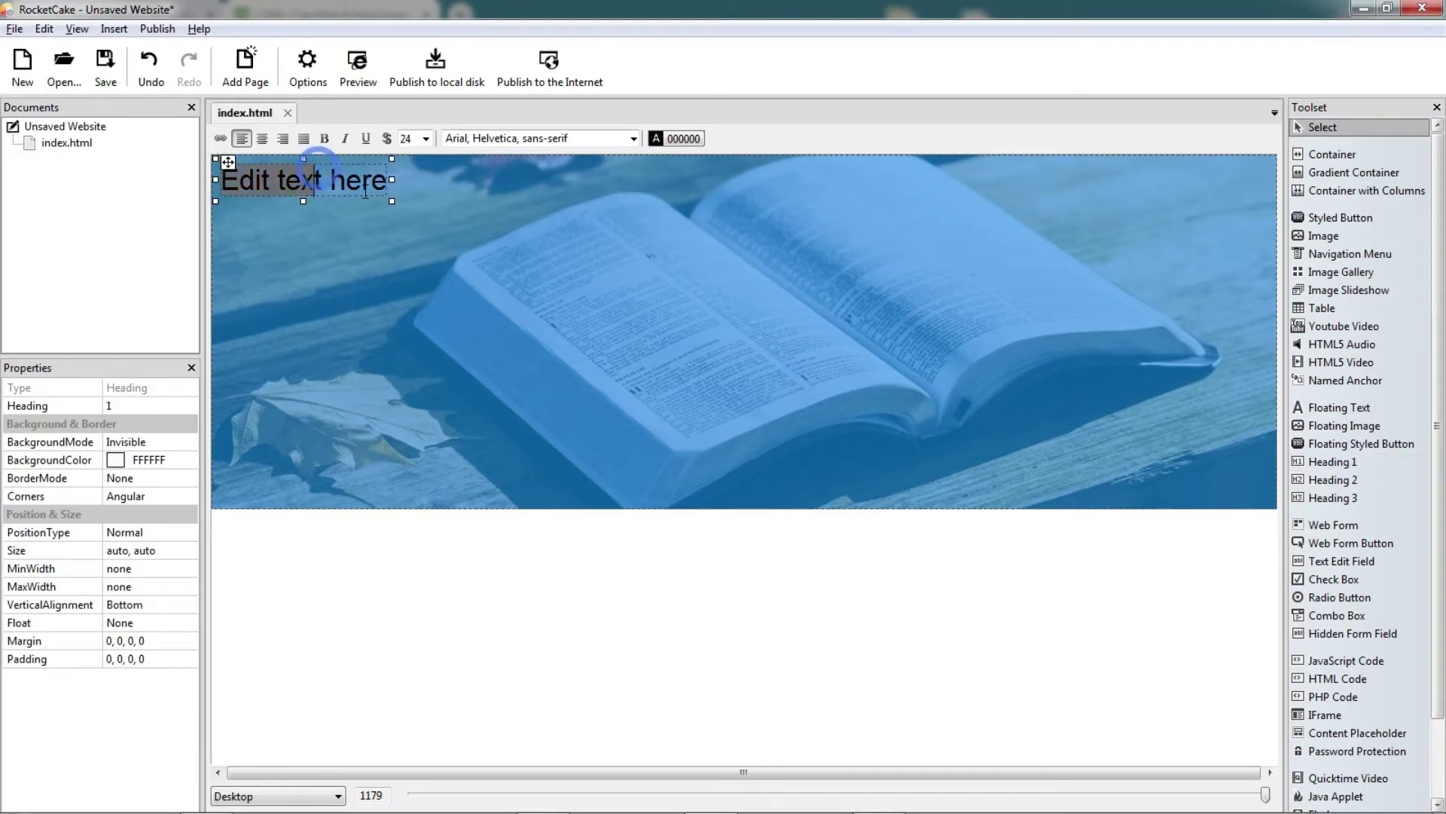
Step: Centre the heading horizontally within the overlay container
click(443, 205)
click(351, 184)
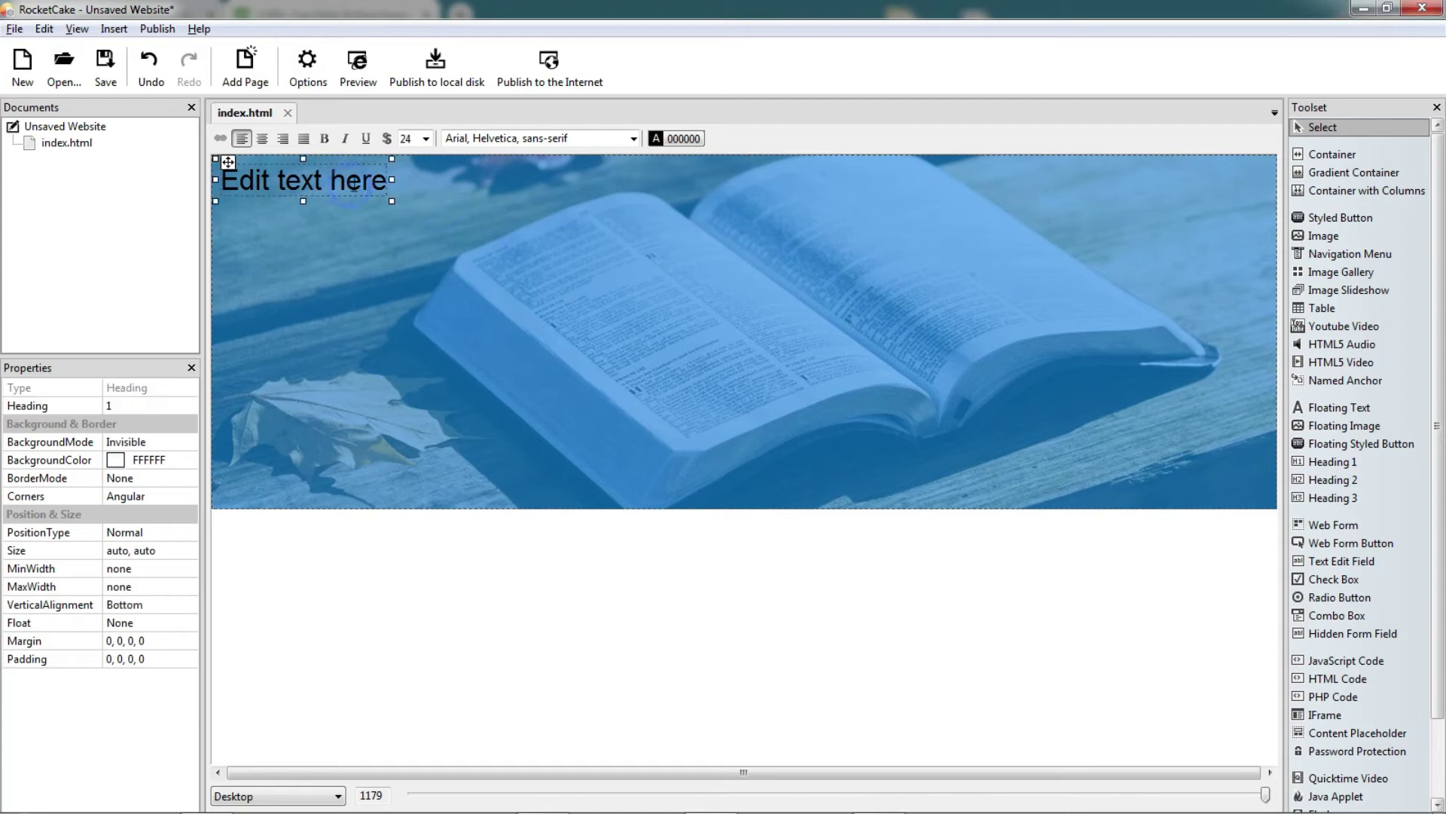
click(261, 139)
click(410, 288)
Step: Set the heading text's font size to 48 and make it bold
click(733, 183)
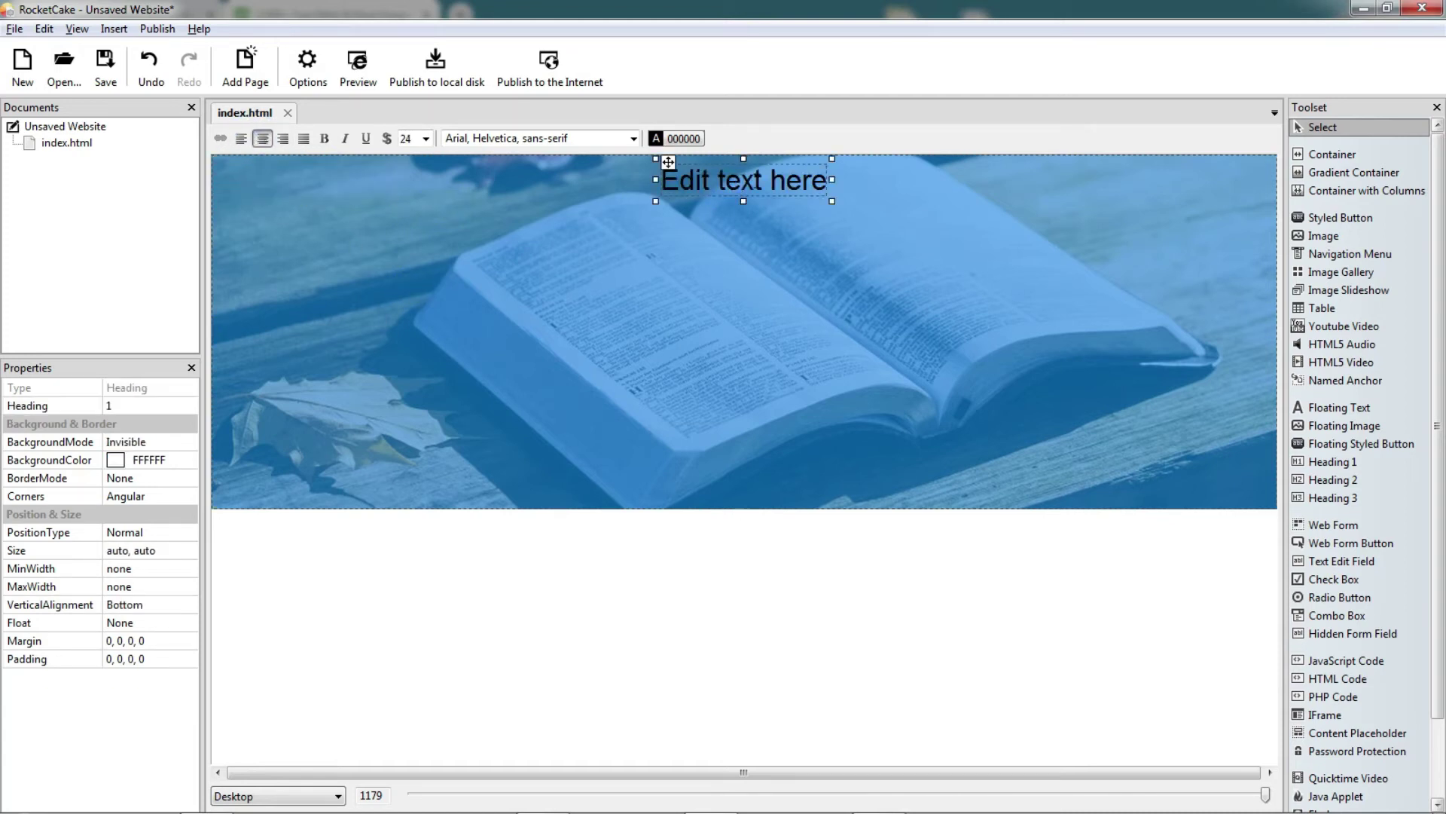
double_click(732, 183)
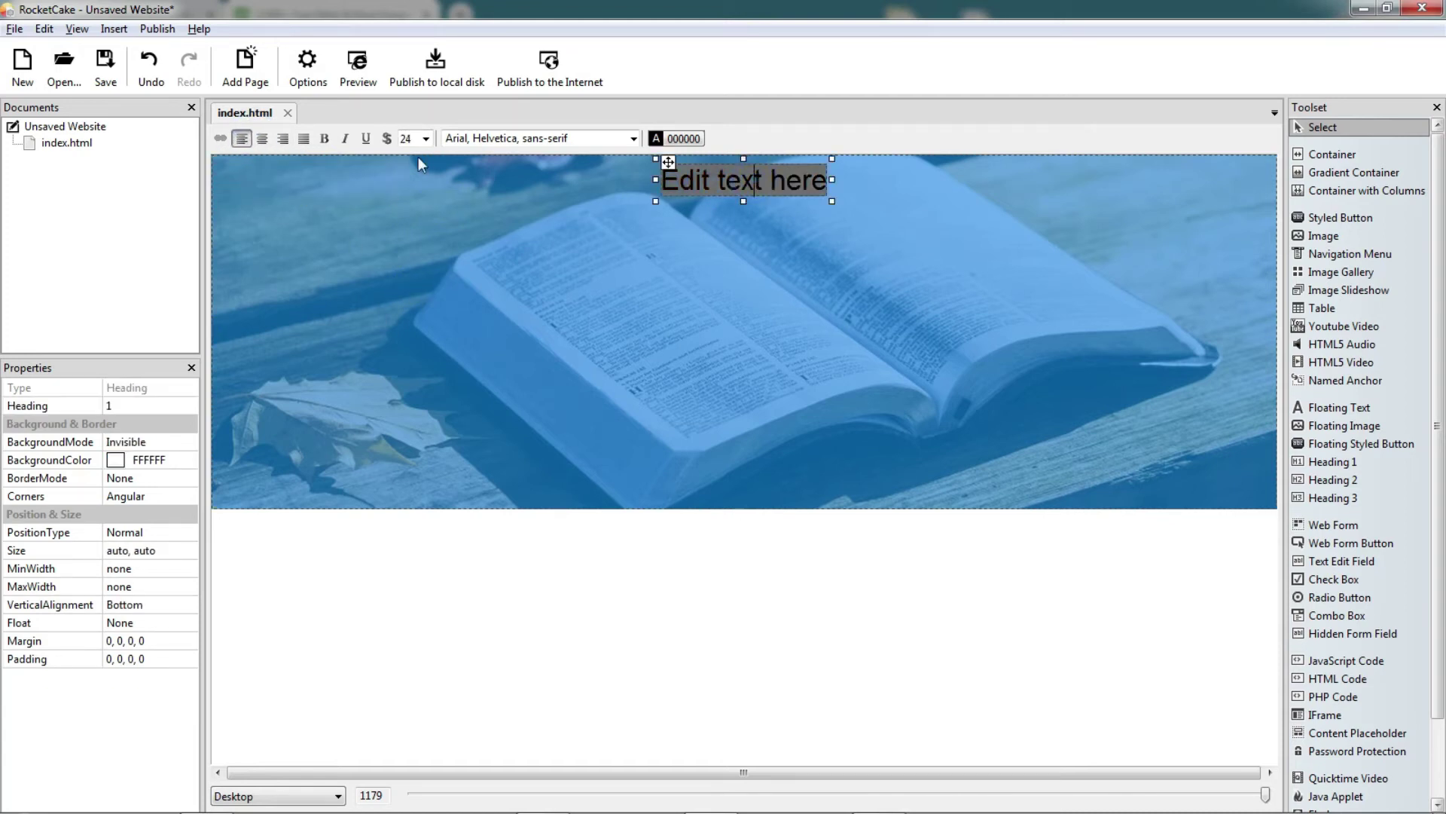
click(743, 263)
click(801, 181)
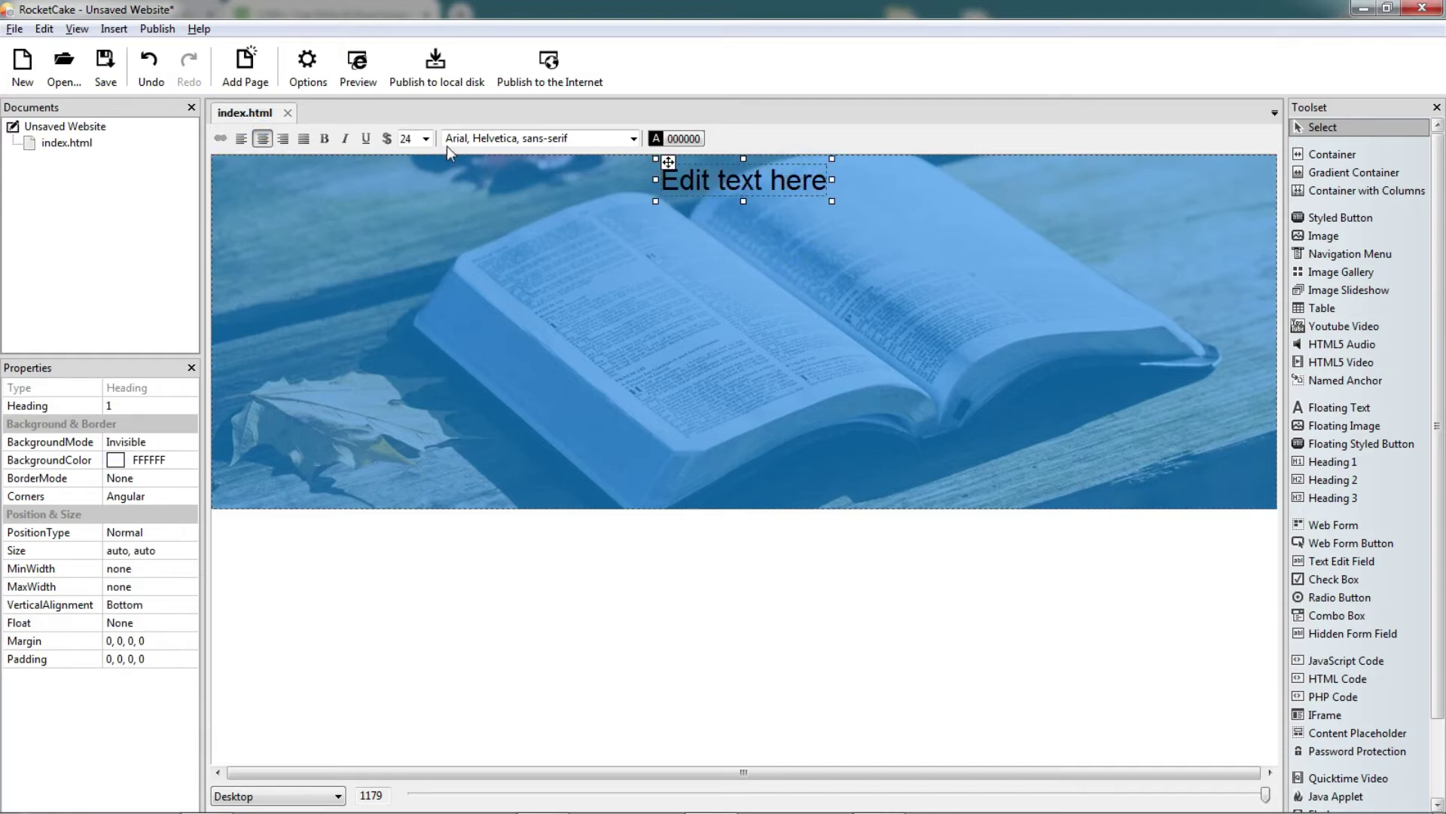
double_click(708, 181)
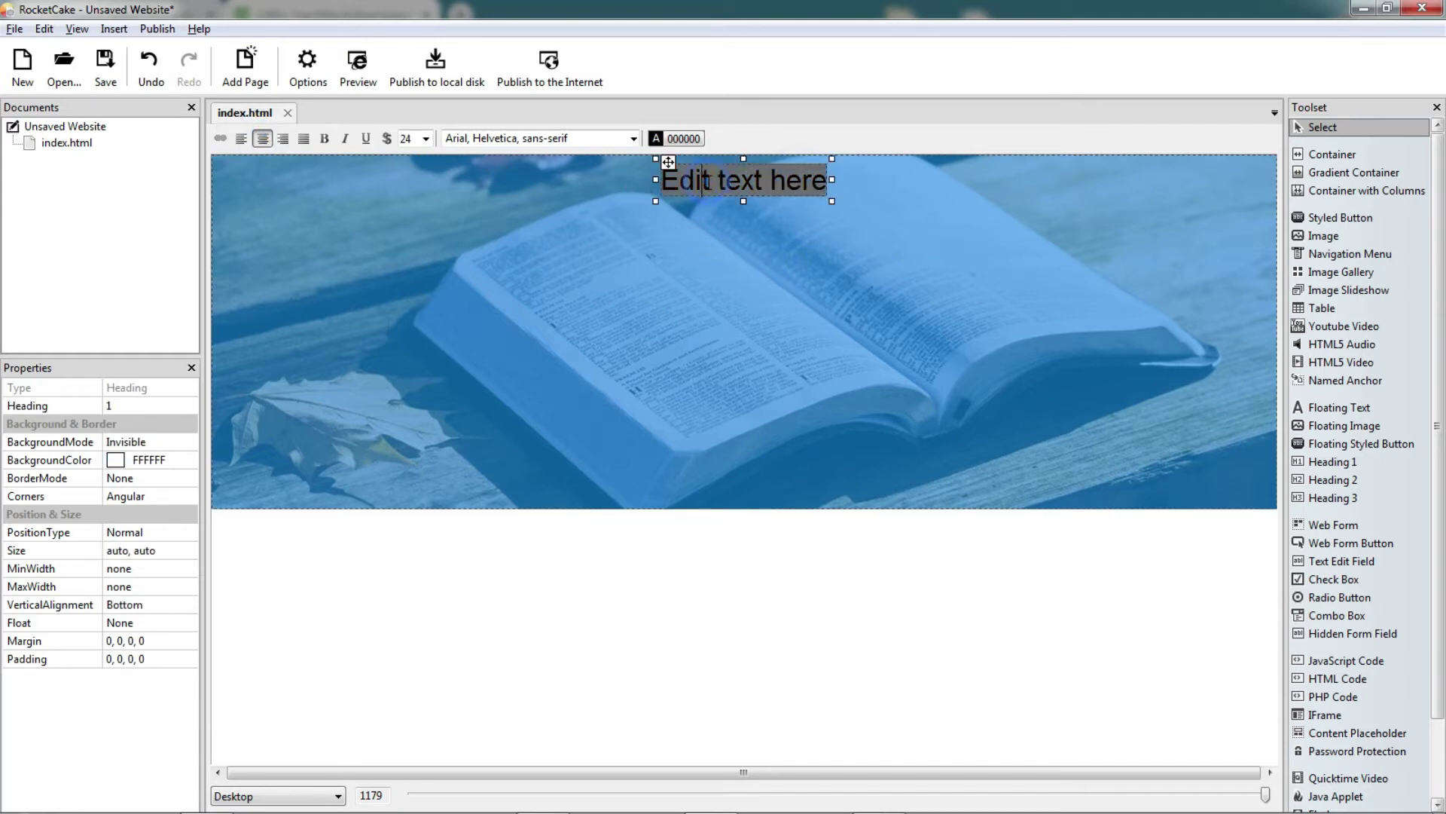
click(425, 139)
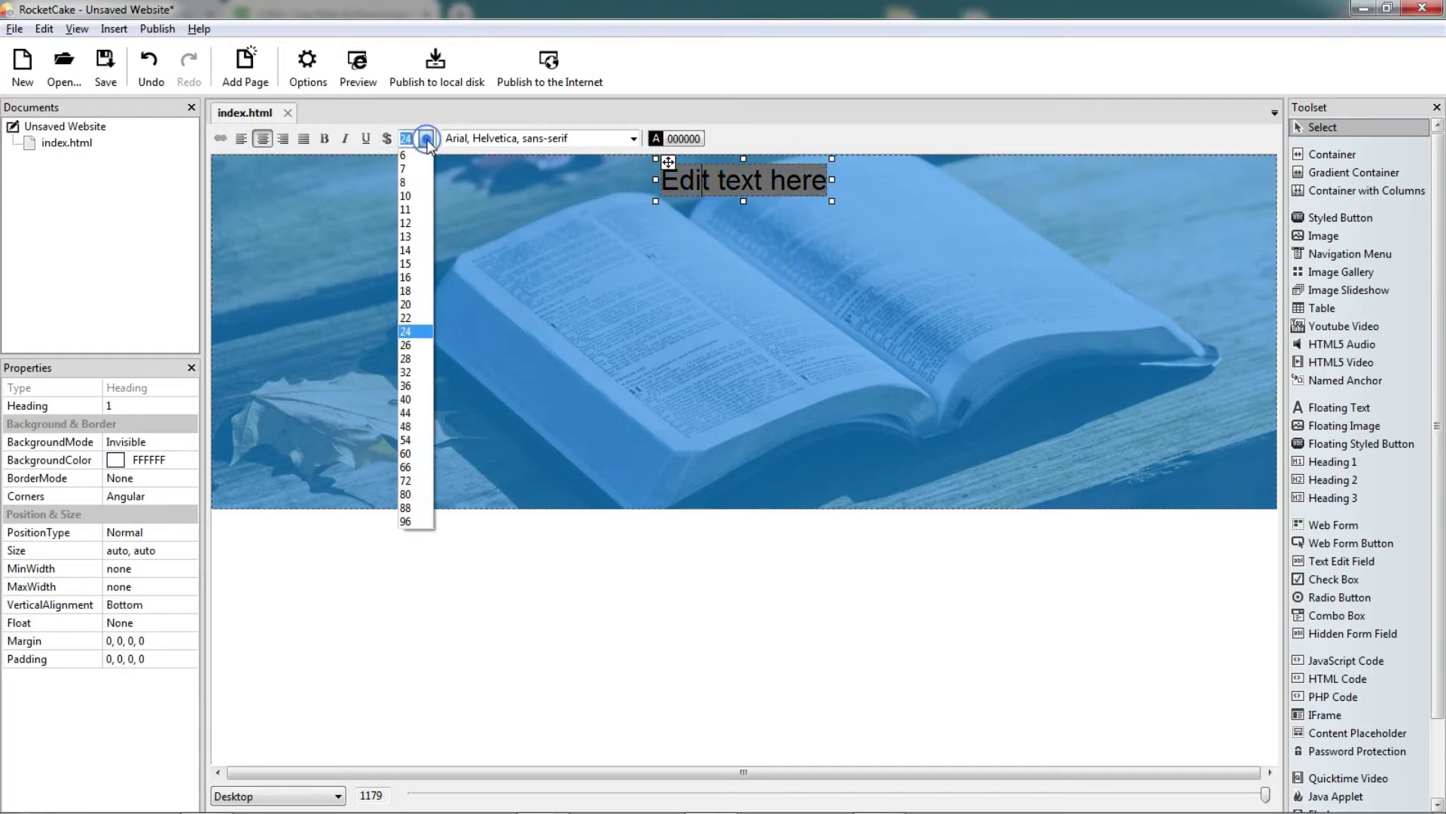
click(416, 428)
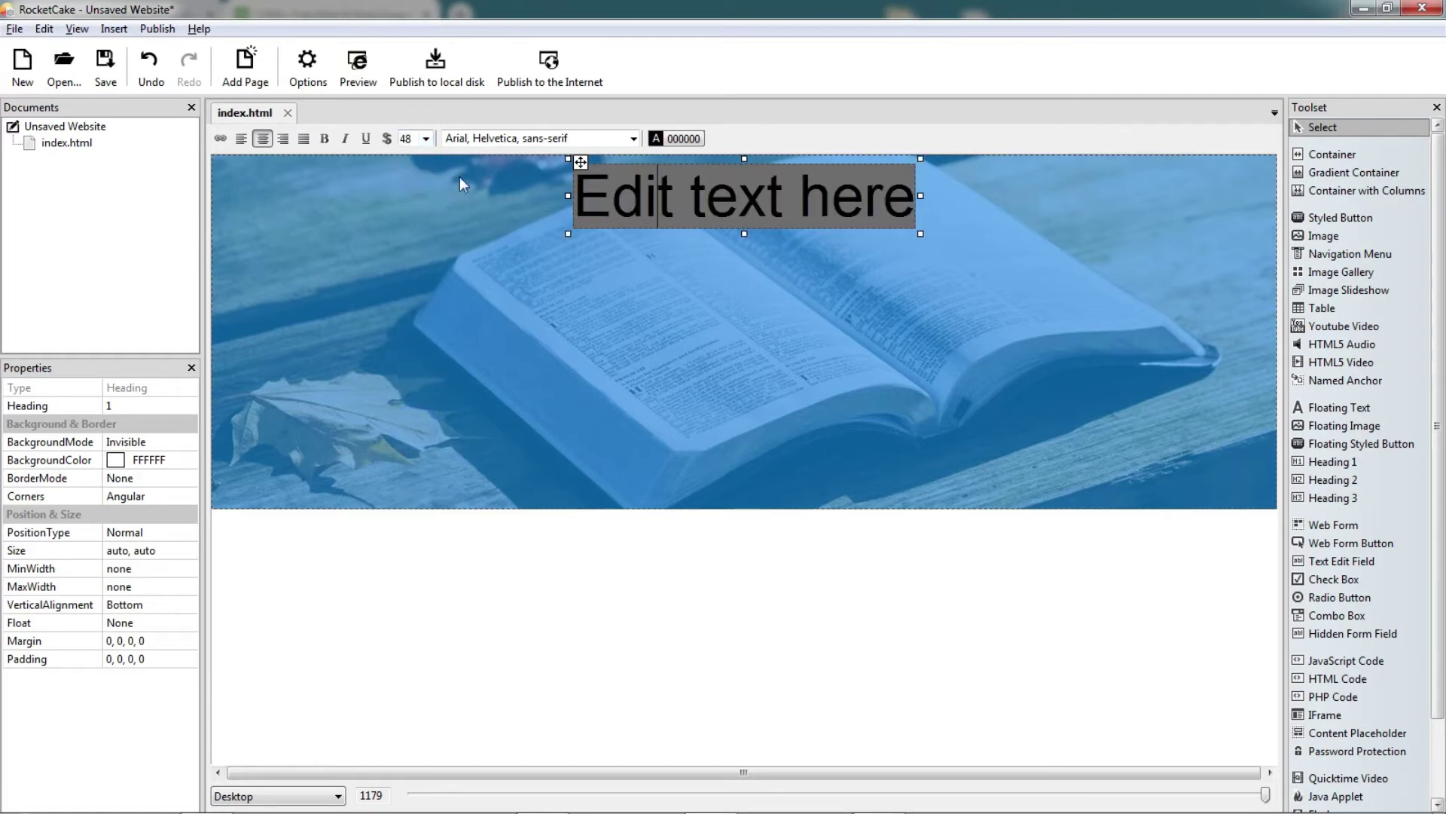
click(325, 139)
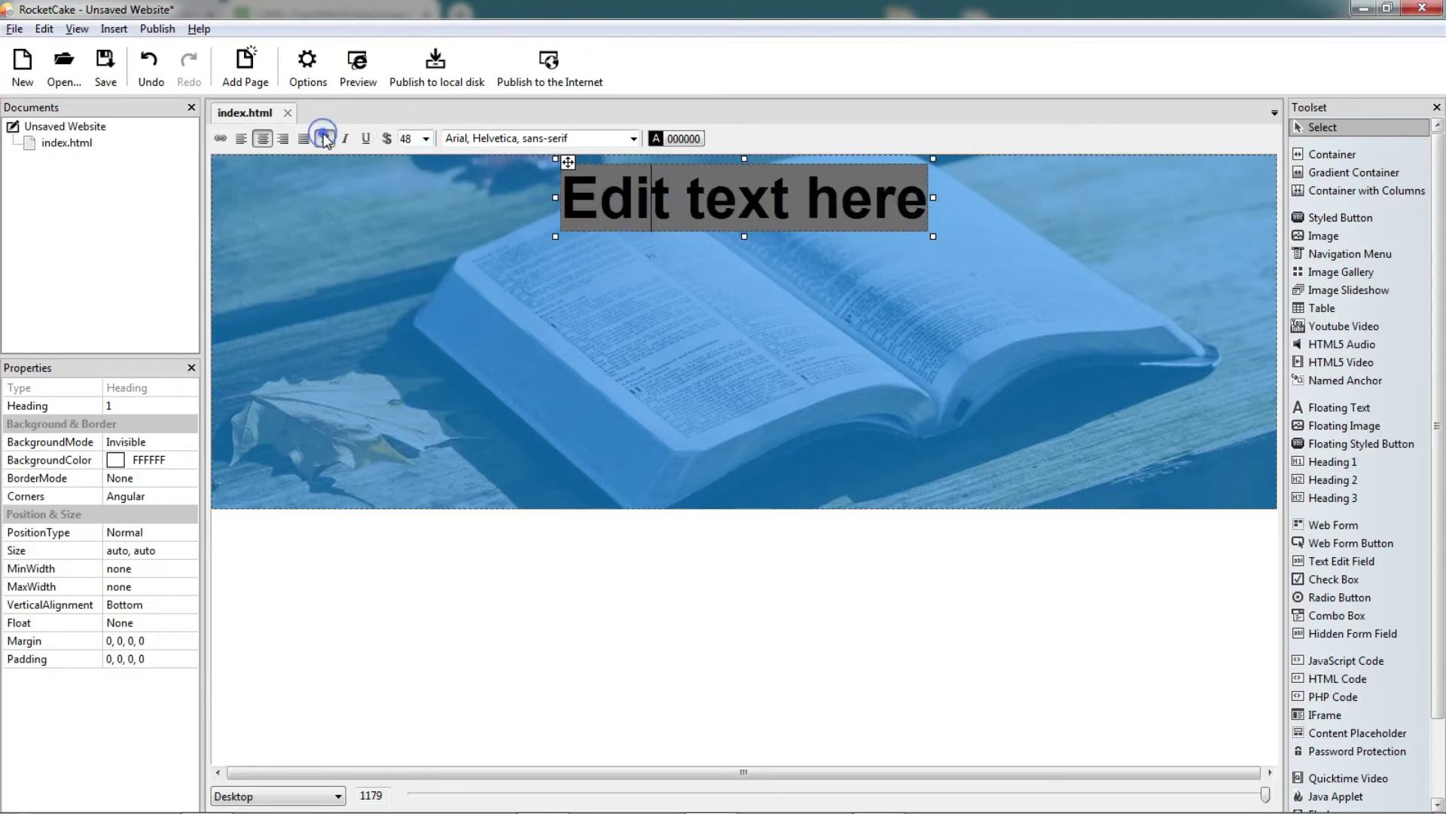
click(546, 310)
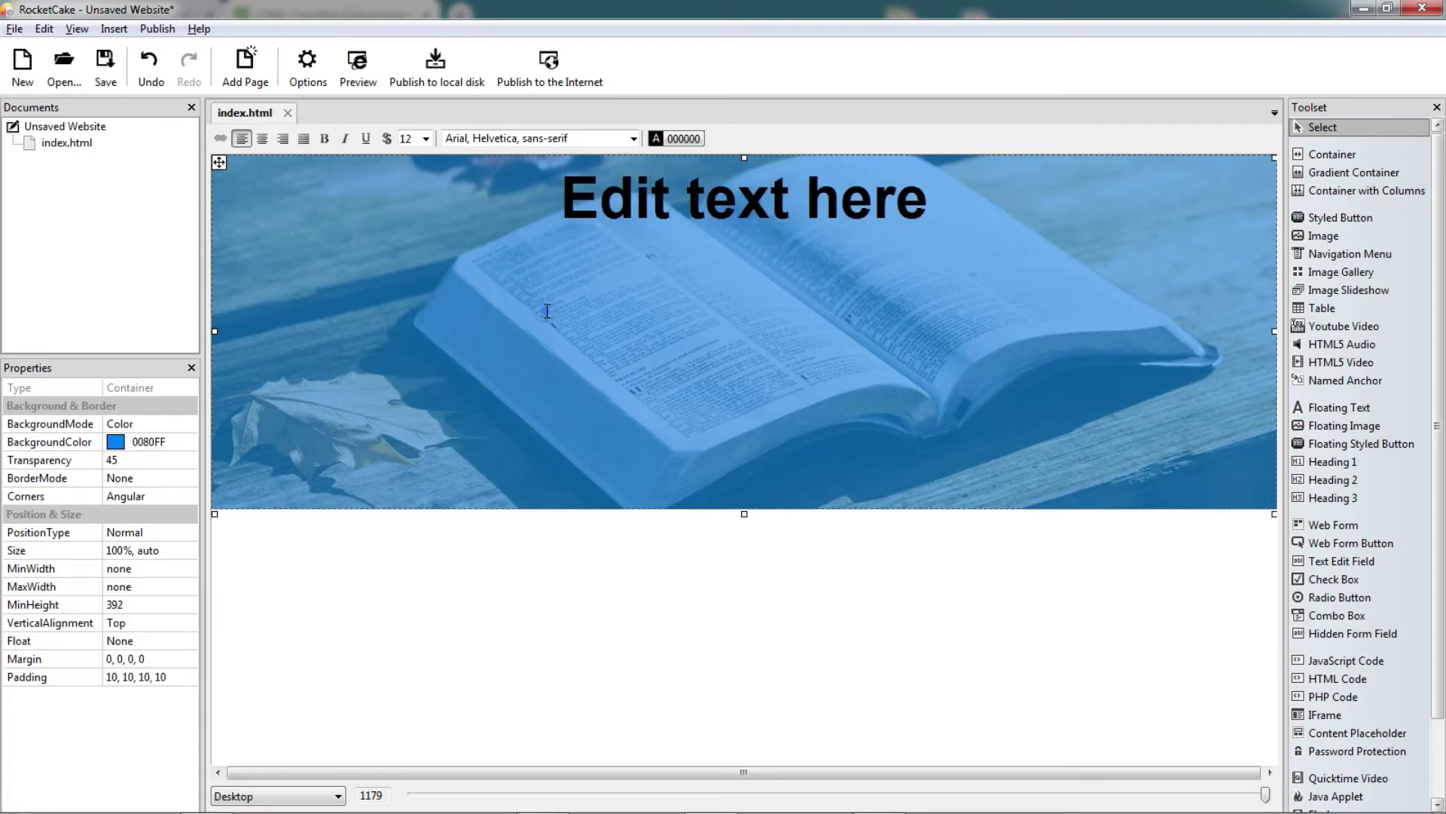
Step: Set the heading's text colour to white FFFFFF
click(645, 219)
click(681, 139)
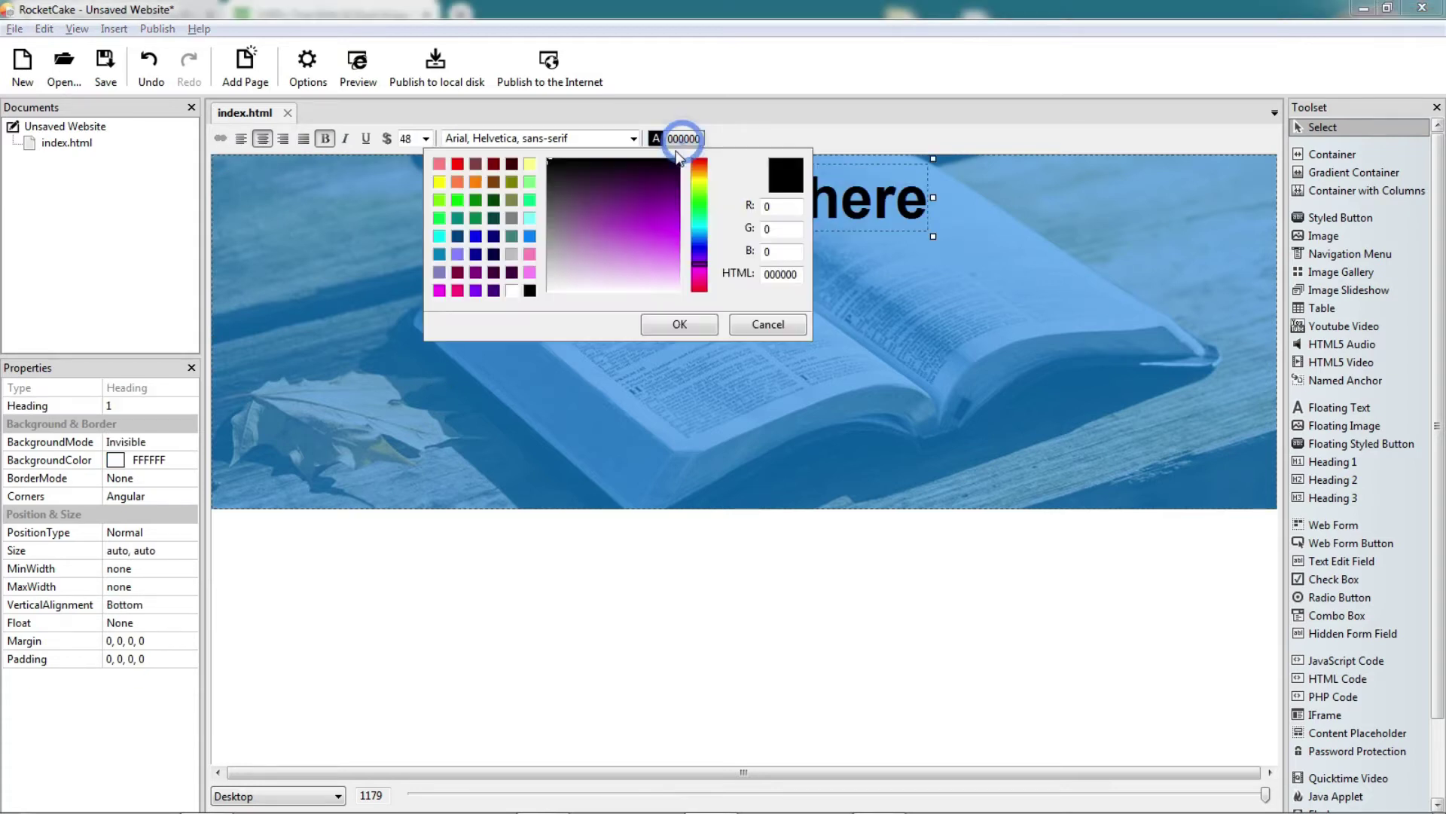
click(512, 291)
click(656, 325)
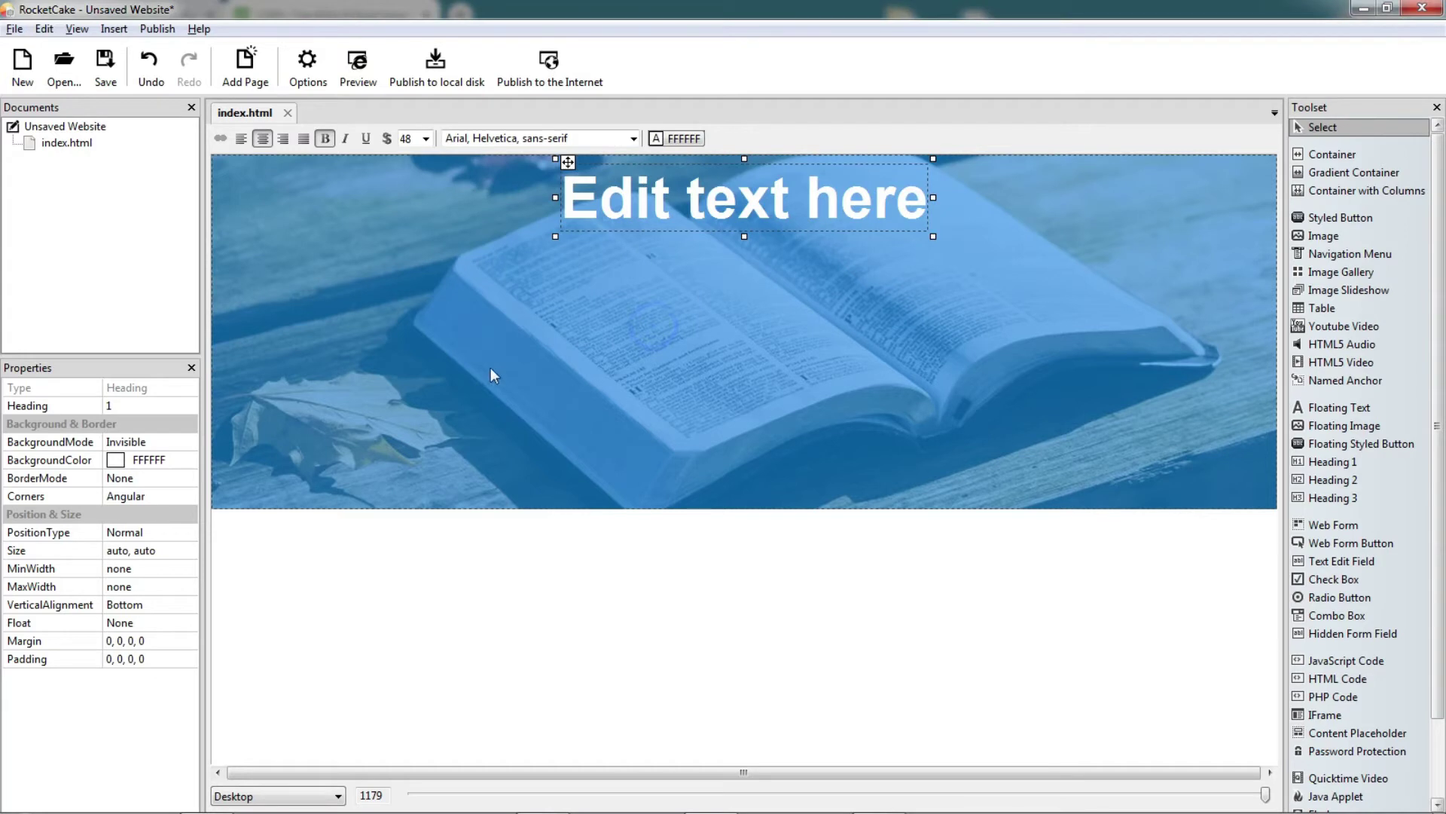
Step: Set the overlay container's padding to 150, 50, 150, 50 to move the heading down to the banner's middle
click(433, 436)
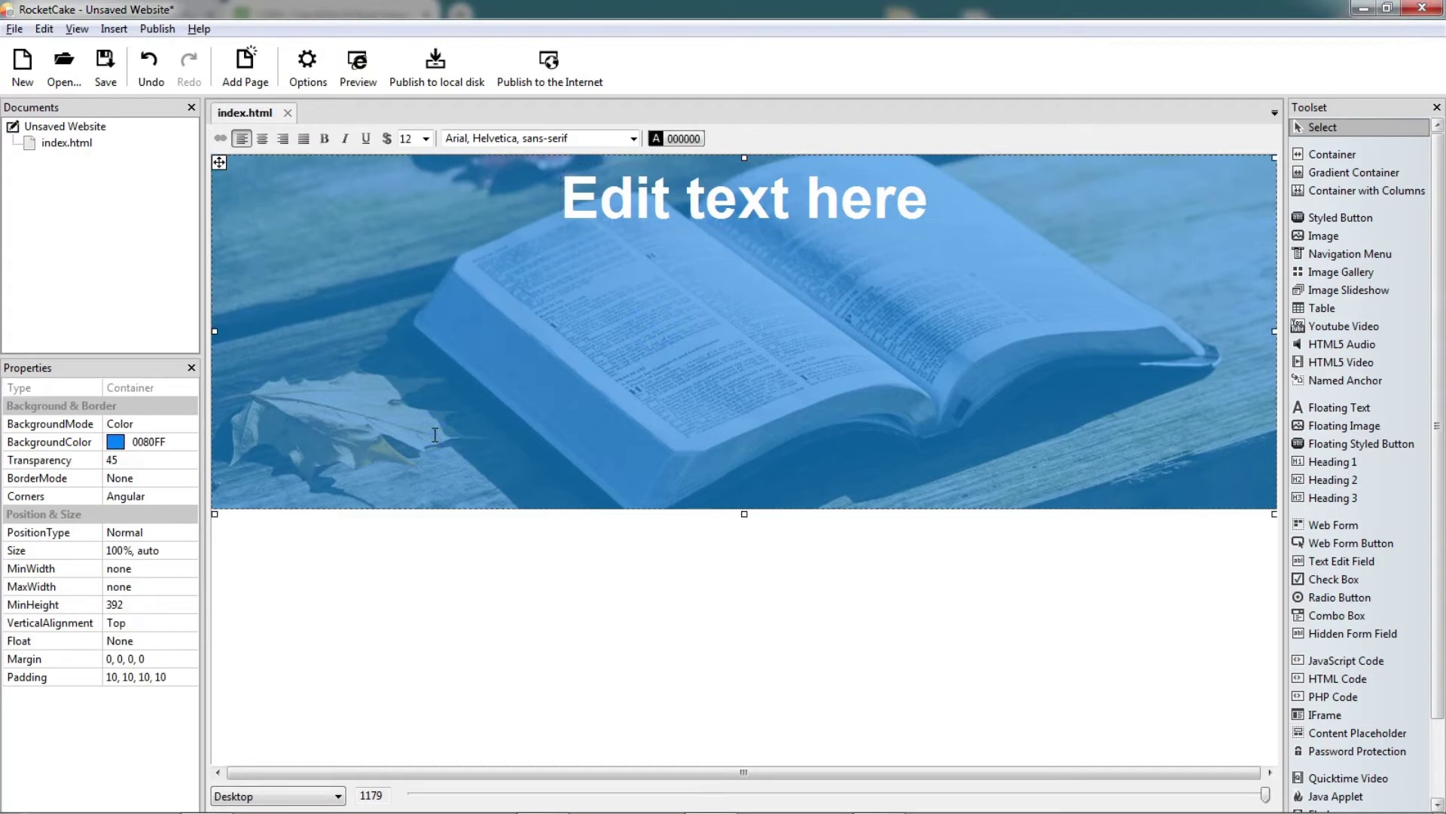
click(179, 676)
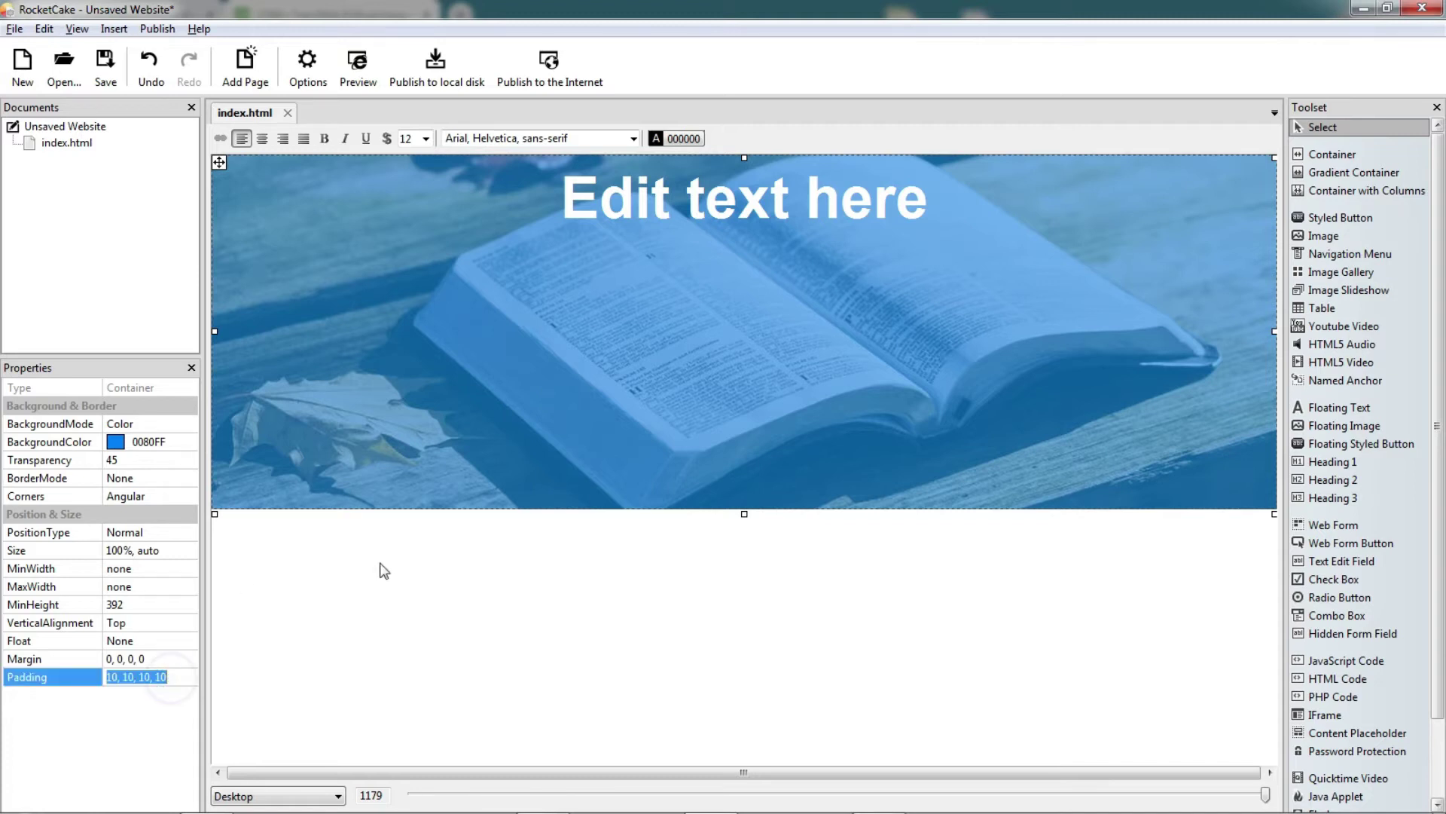
key(Home)
text(5)
key(Delete)
key(Delete)
text(50, )
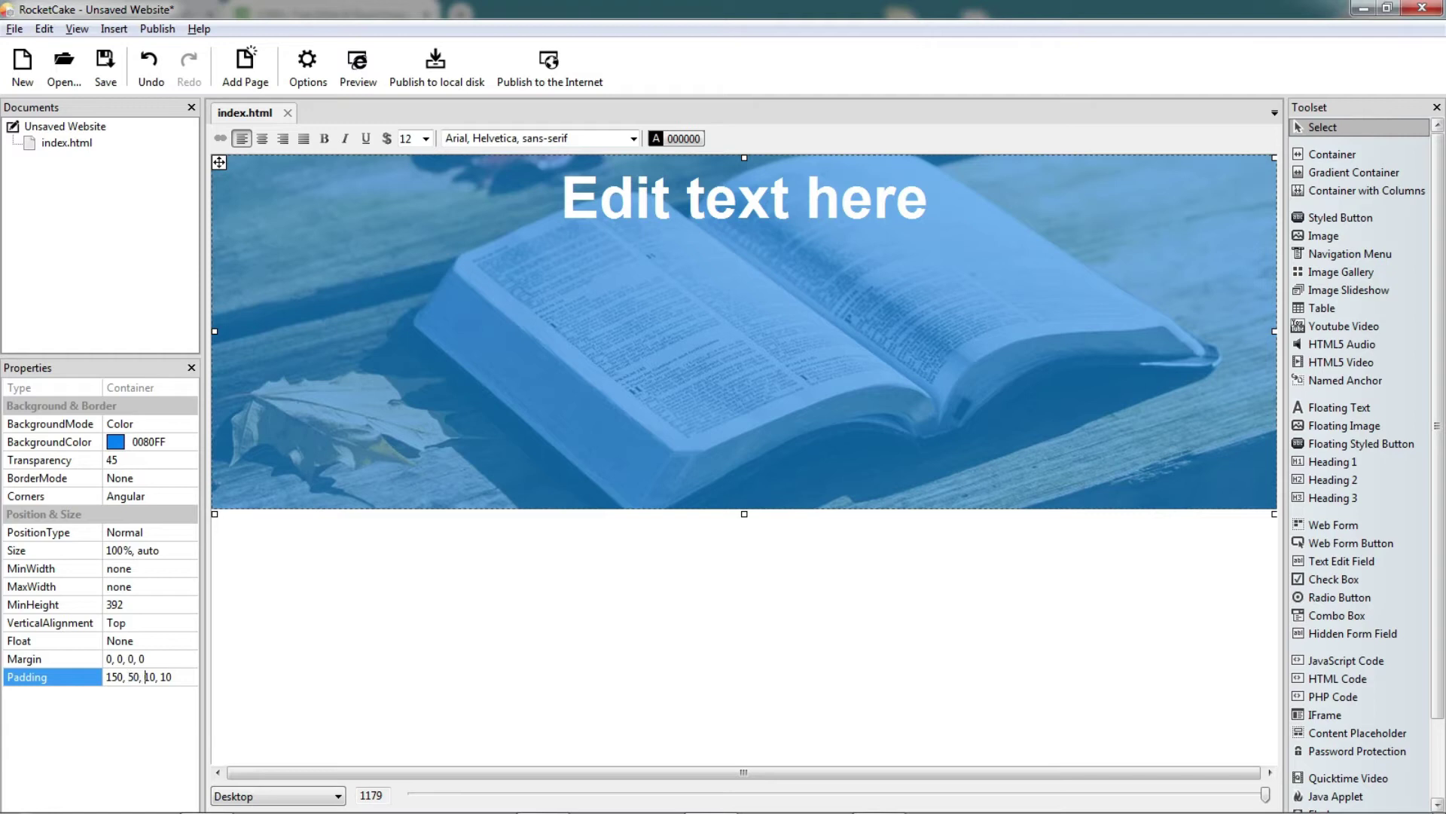
text(5)
key(Right)
key(Right)
key(Return)
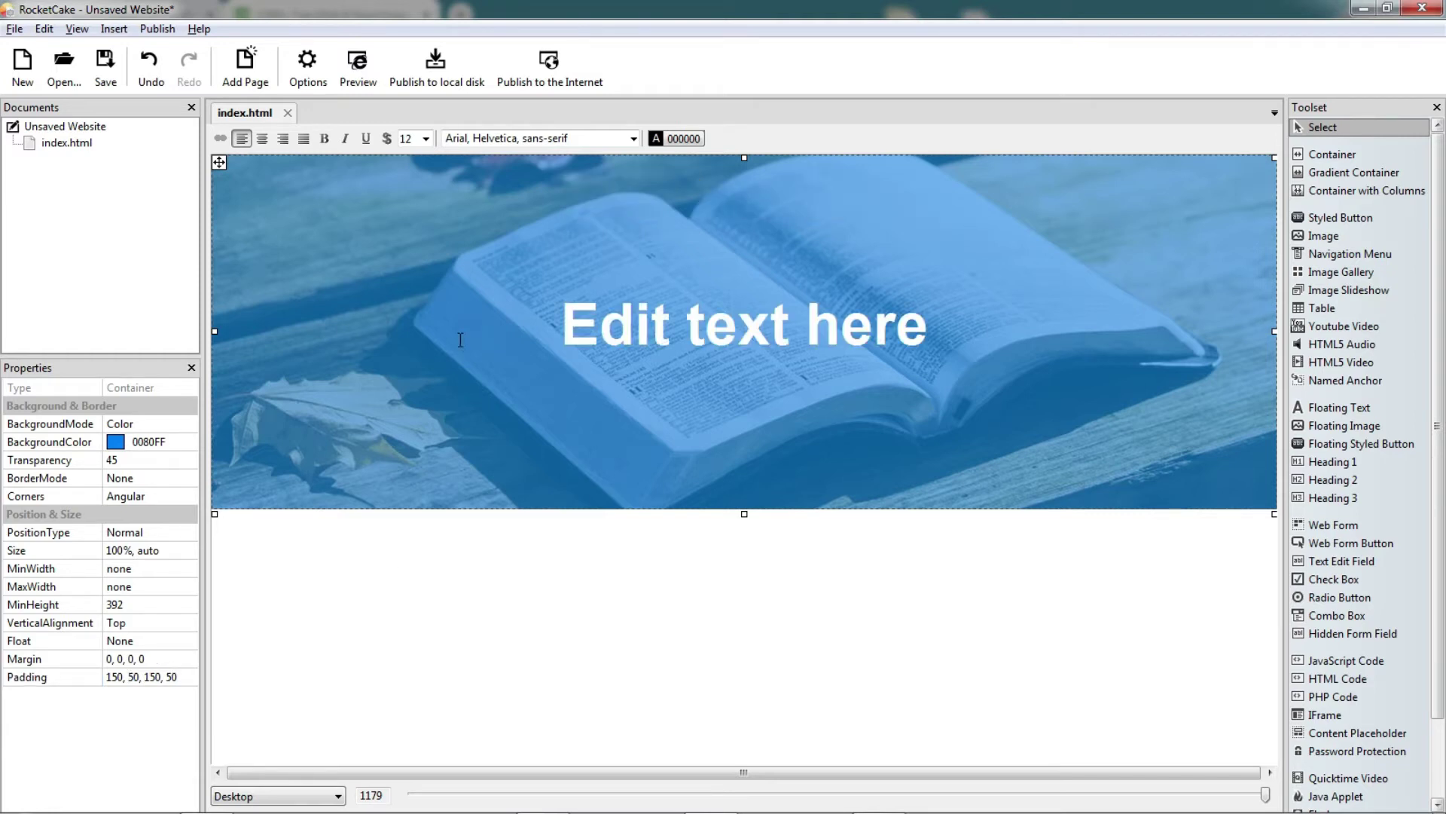
Step: Replace the heading's text with "Banner Overlay" and preview the page in the browser
click(791, 346)
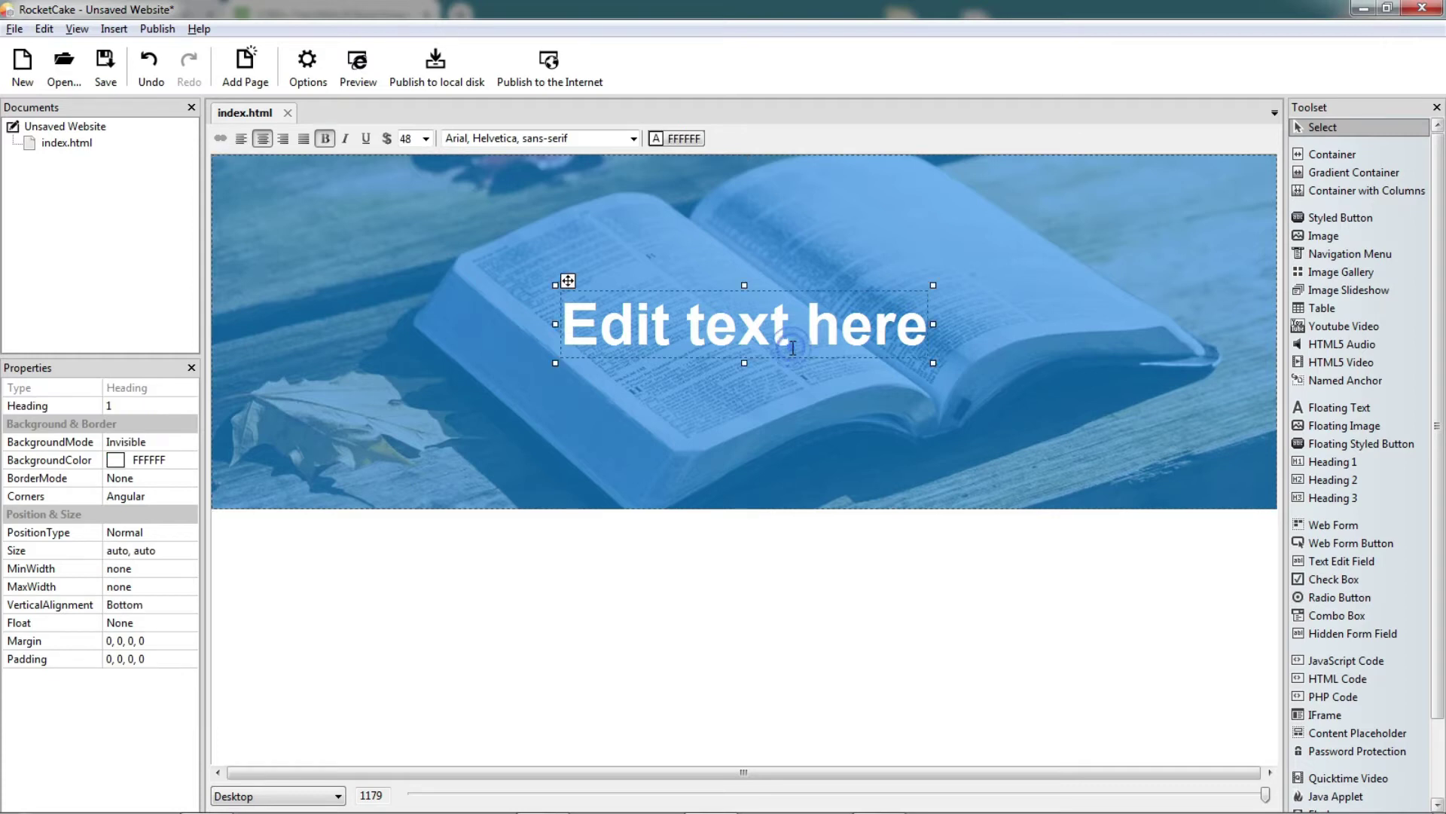
click(791, 347)
text(Bann)
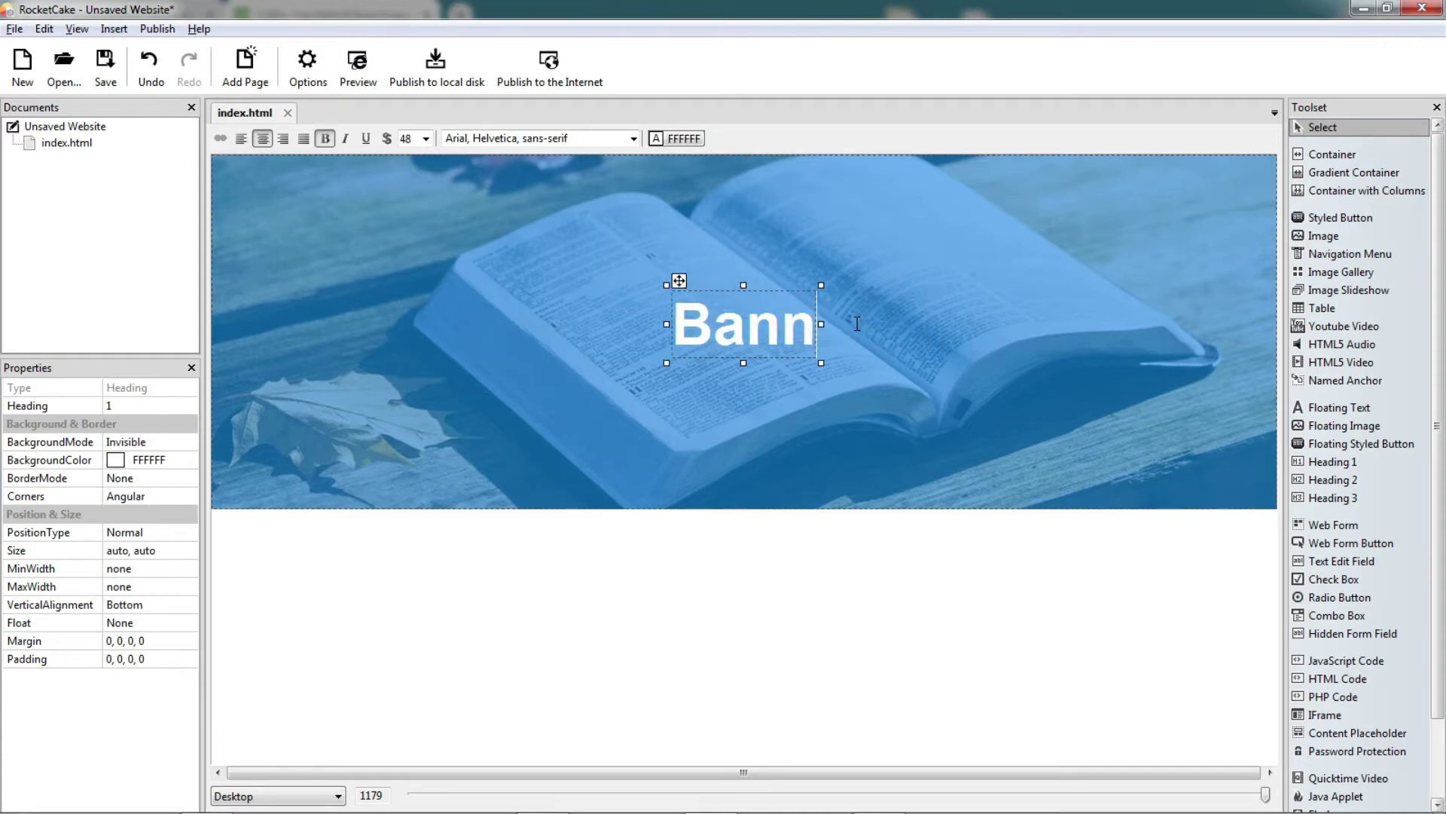
text(er Overlay)
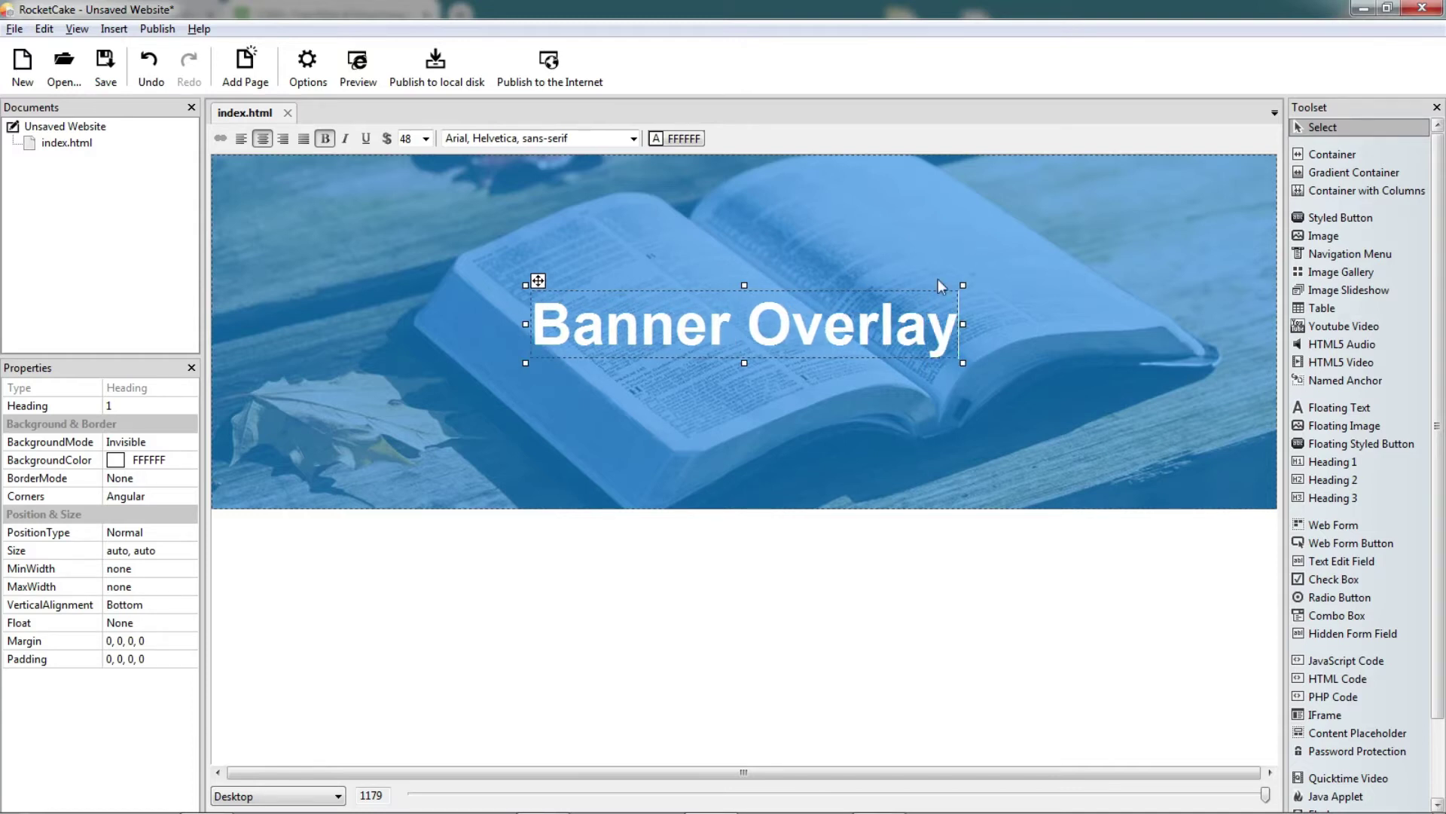
click(352, 81)
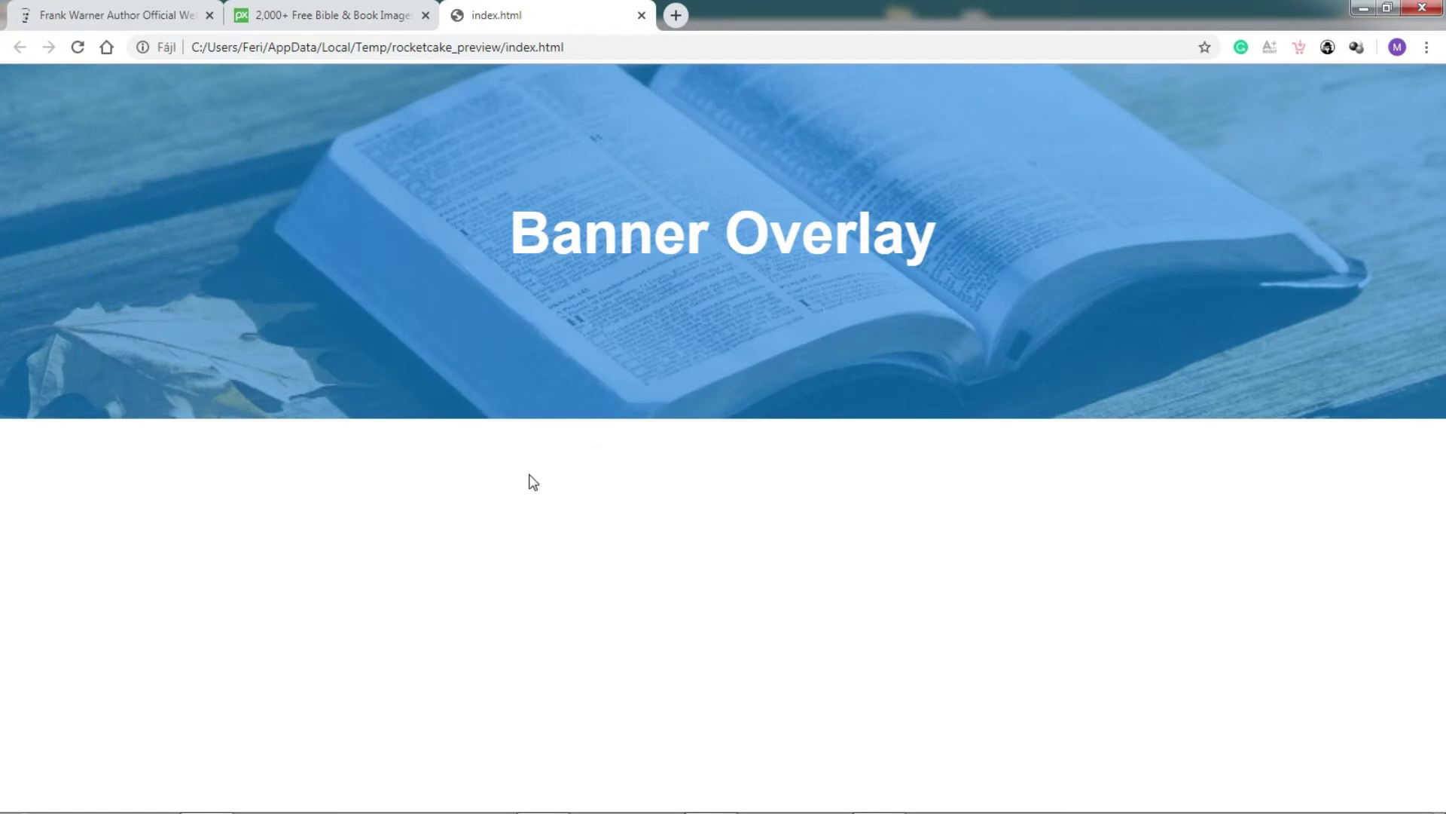
key(alt+Tab)
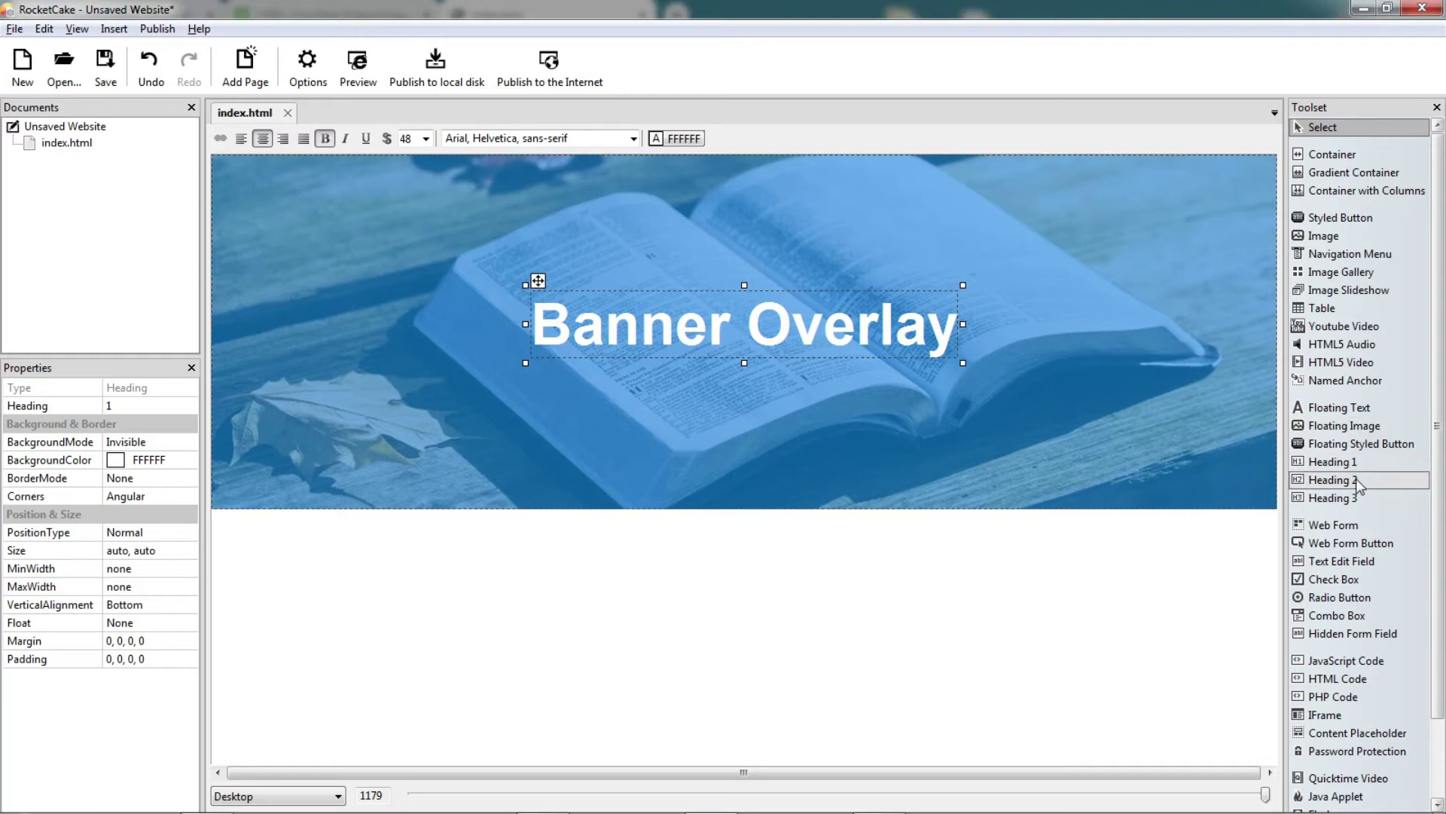
Step: Add a Heading 2 inside the blue overlay, centre it and place it on its own line beneath the main heading
drag(1360, 486, 1073, 381)
double_click(321, 369)
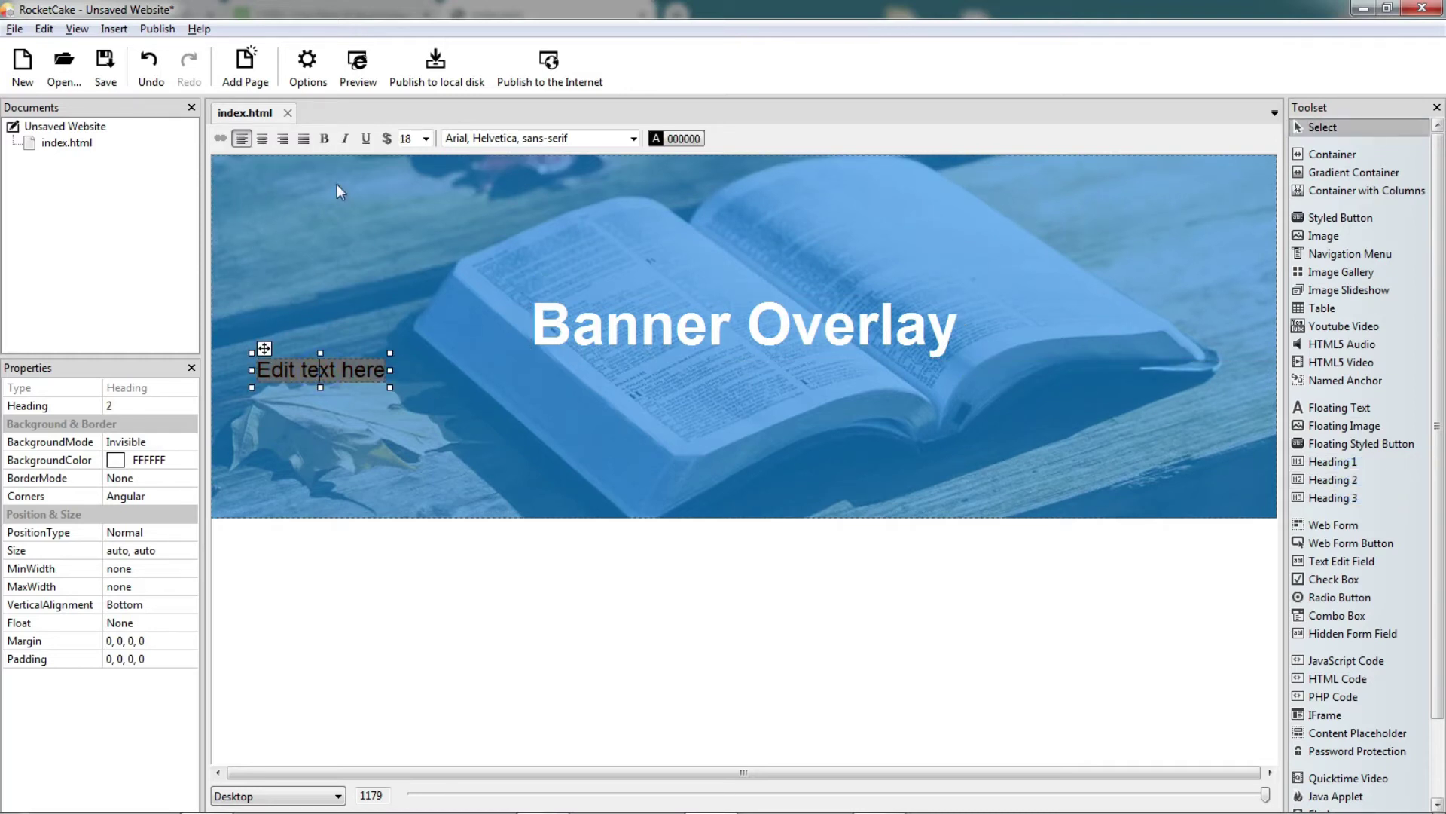
click(417, 423)
click(329, 367)
click(260, 137)
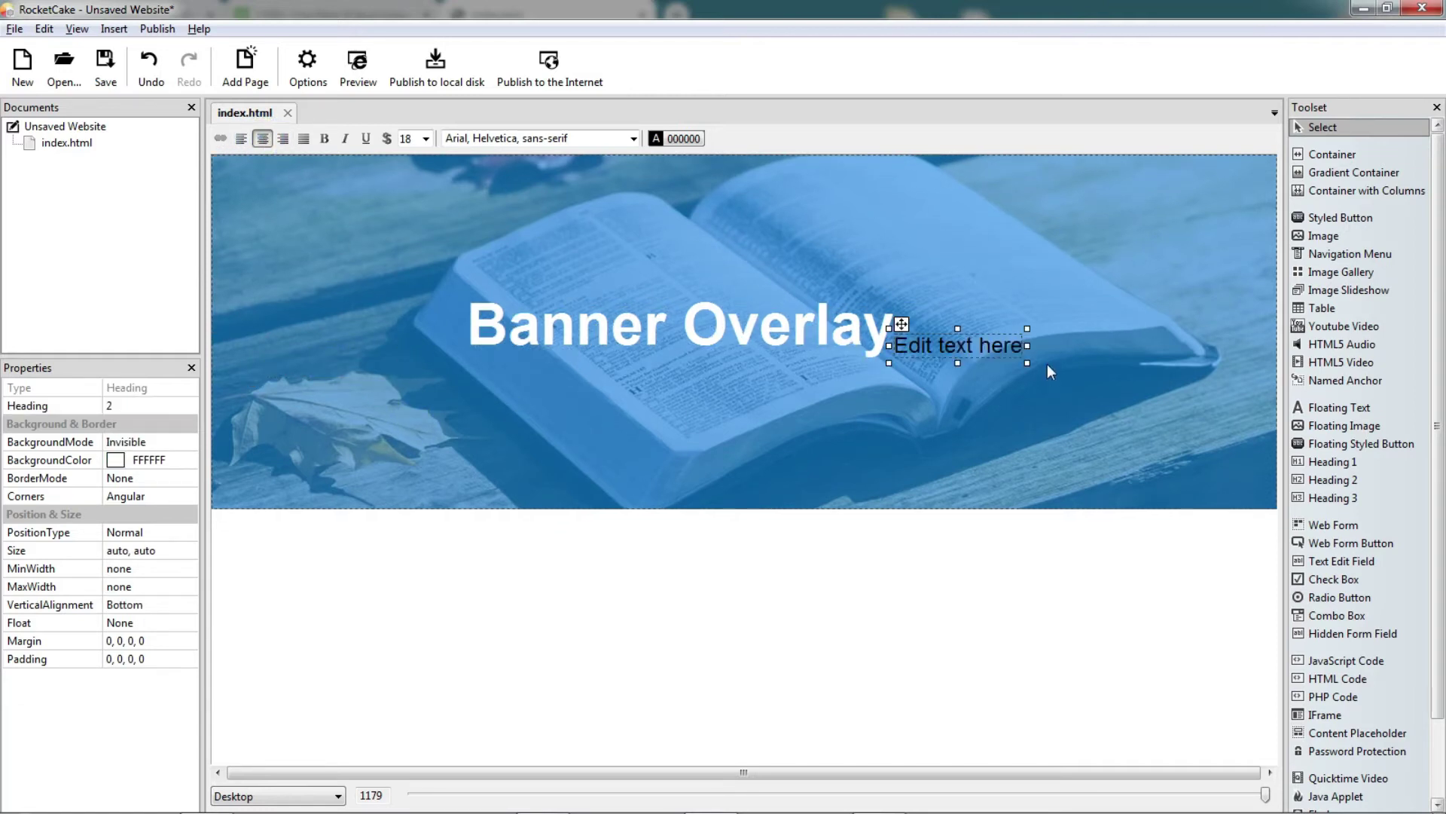
click(1077, 349)
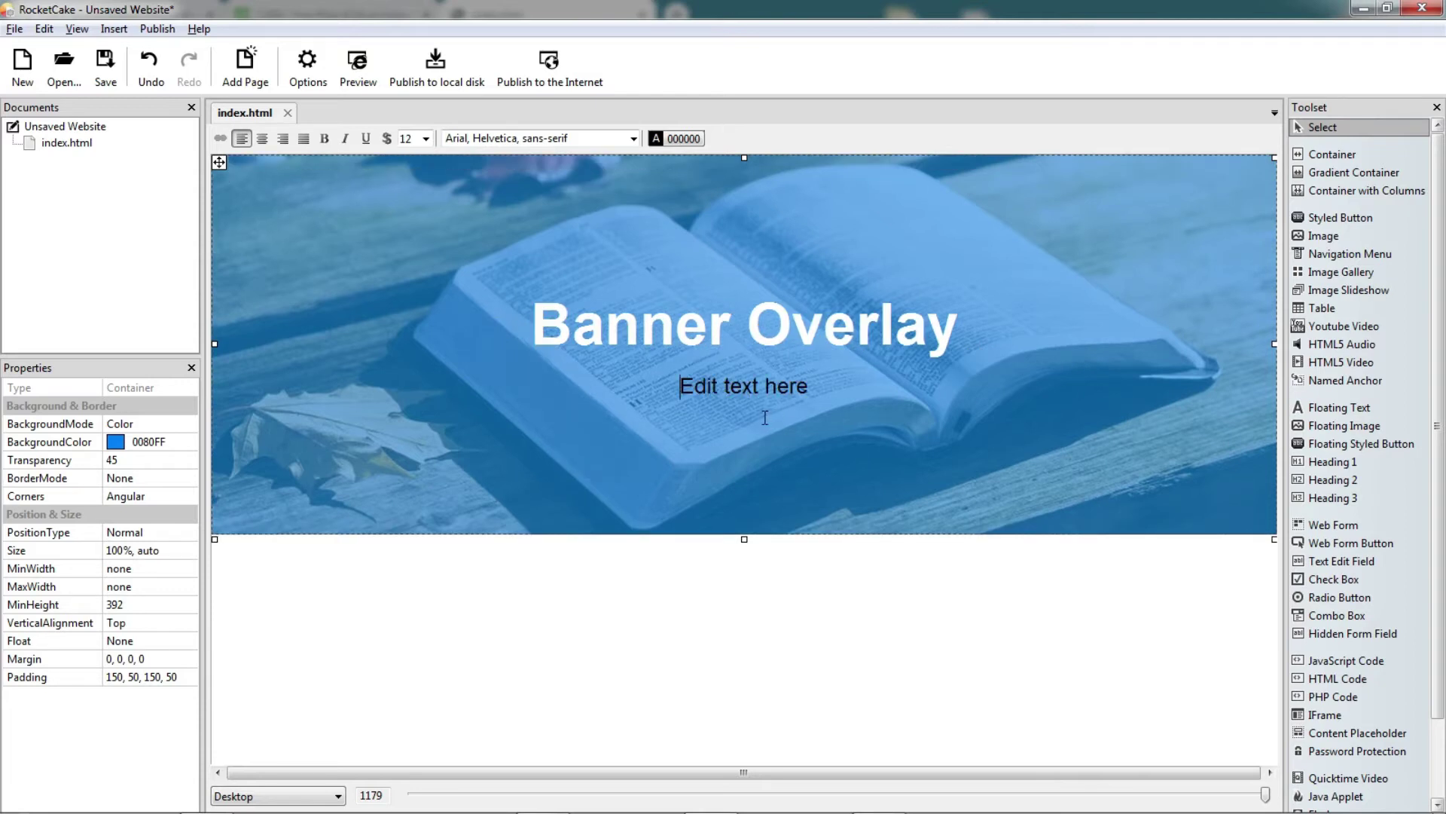
Step: Set the second heading's font size to 24 and its text colour to white FFFFFF
click(787, 388)
double_click(783, 386)
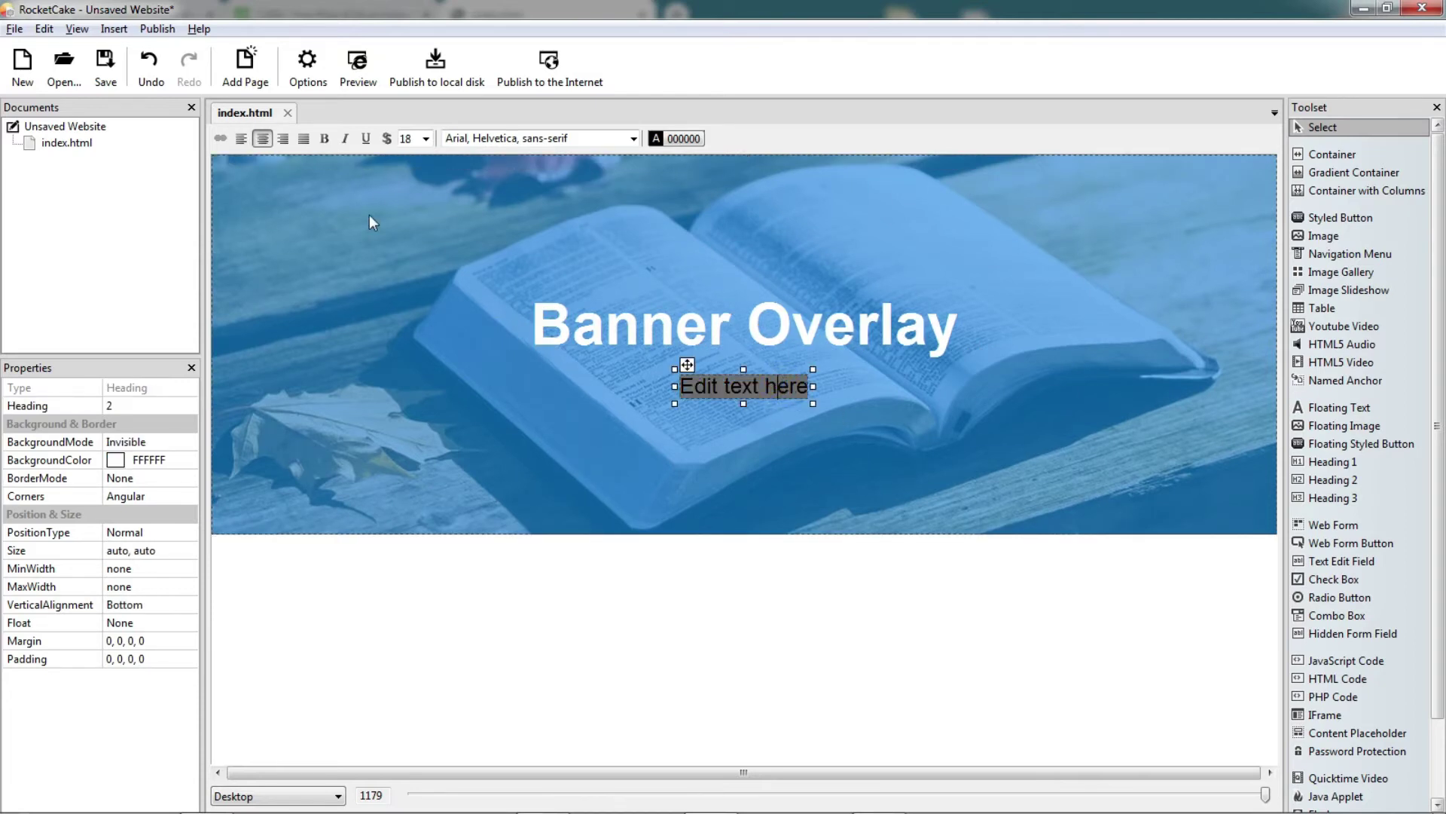
click(426, 138)
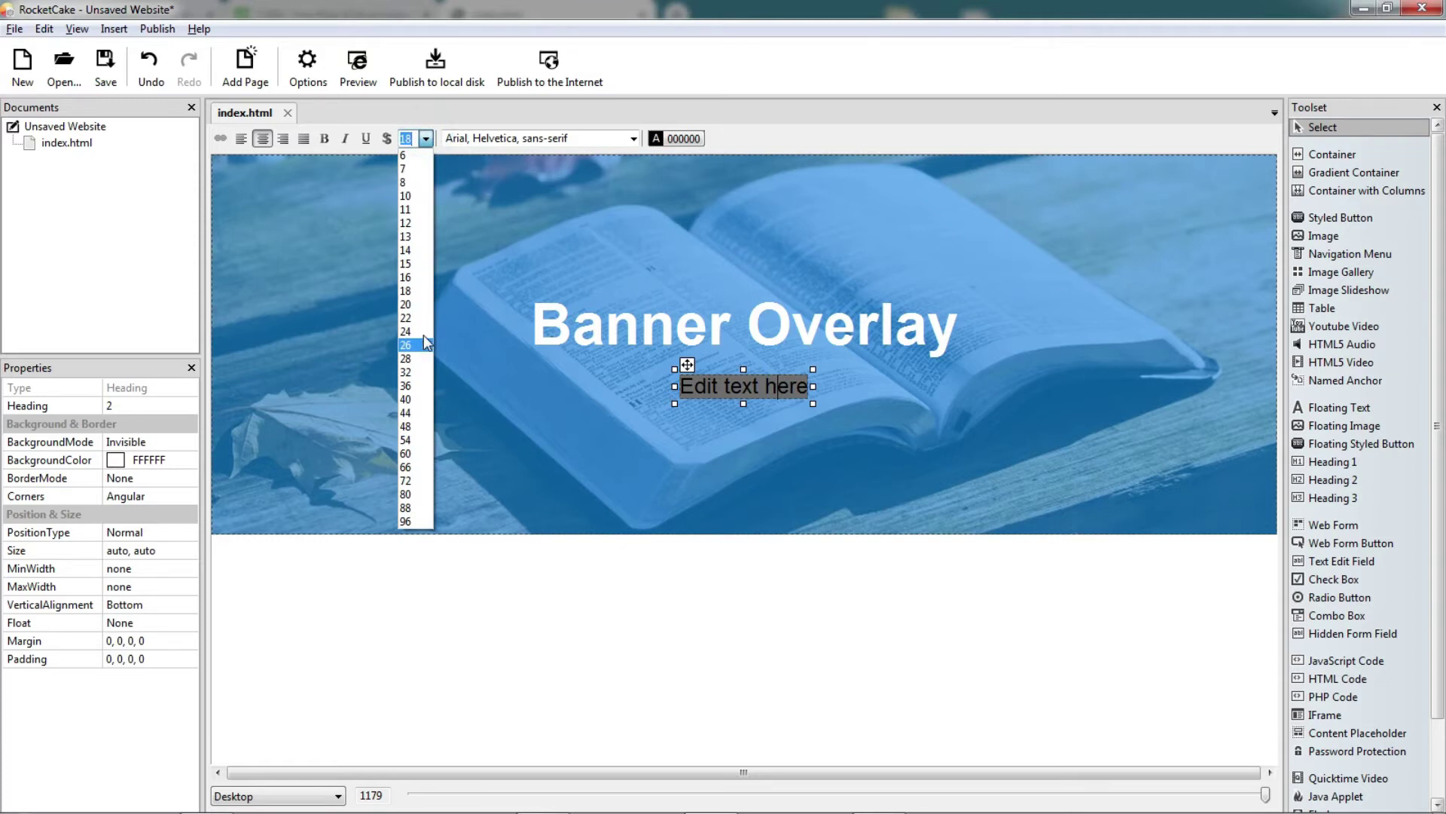
click(423, 333)
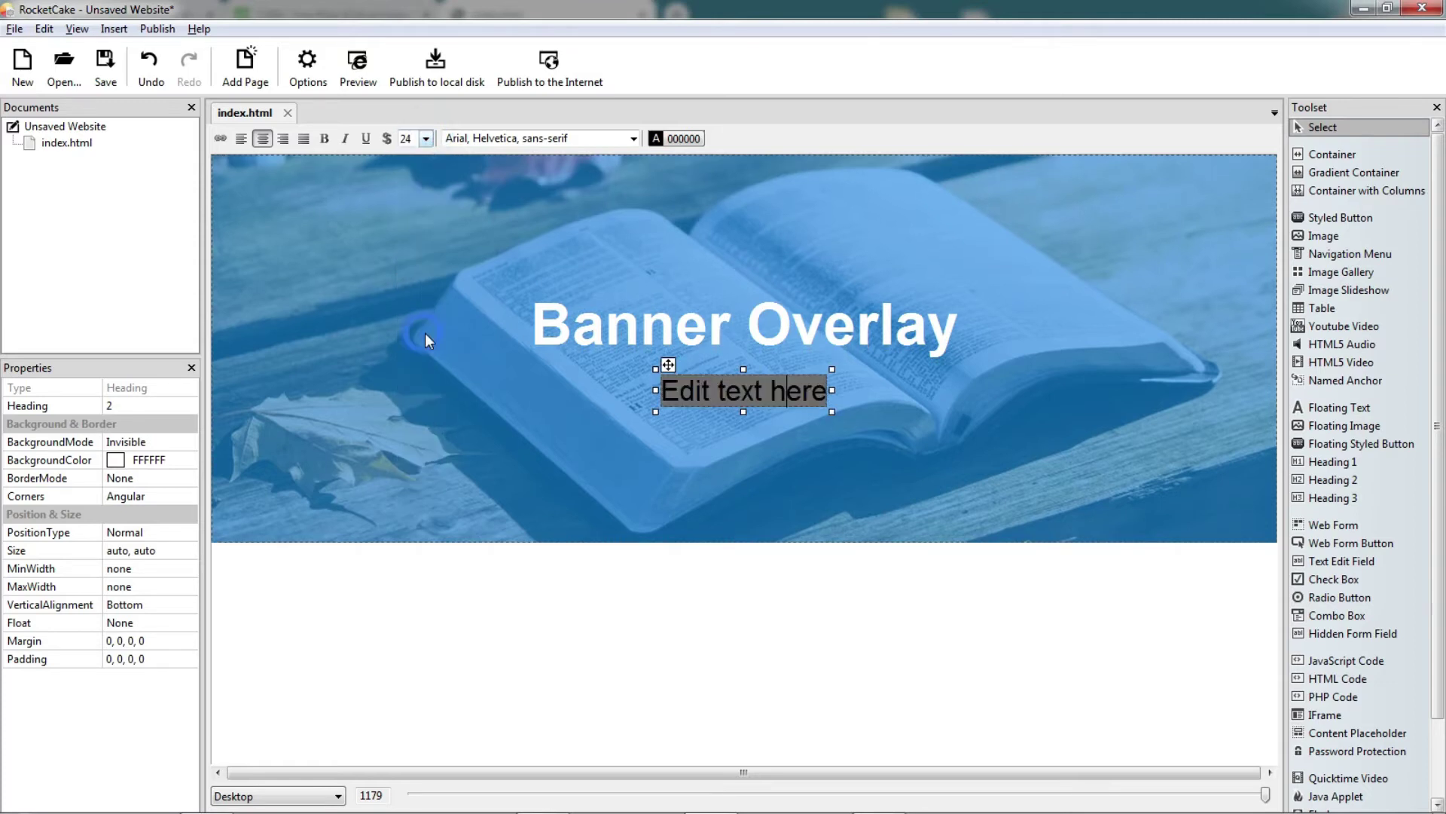
click(670, 138)
click(512, 290)
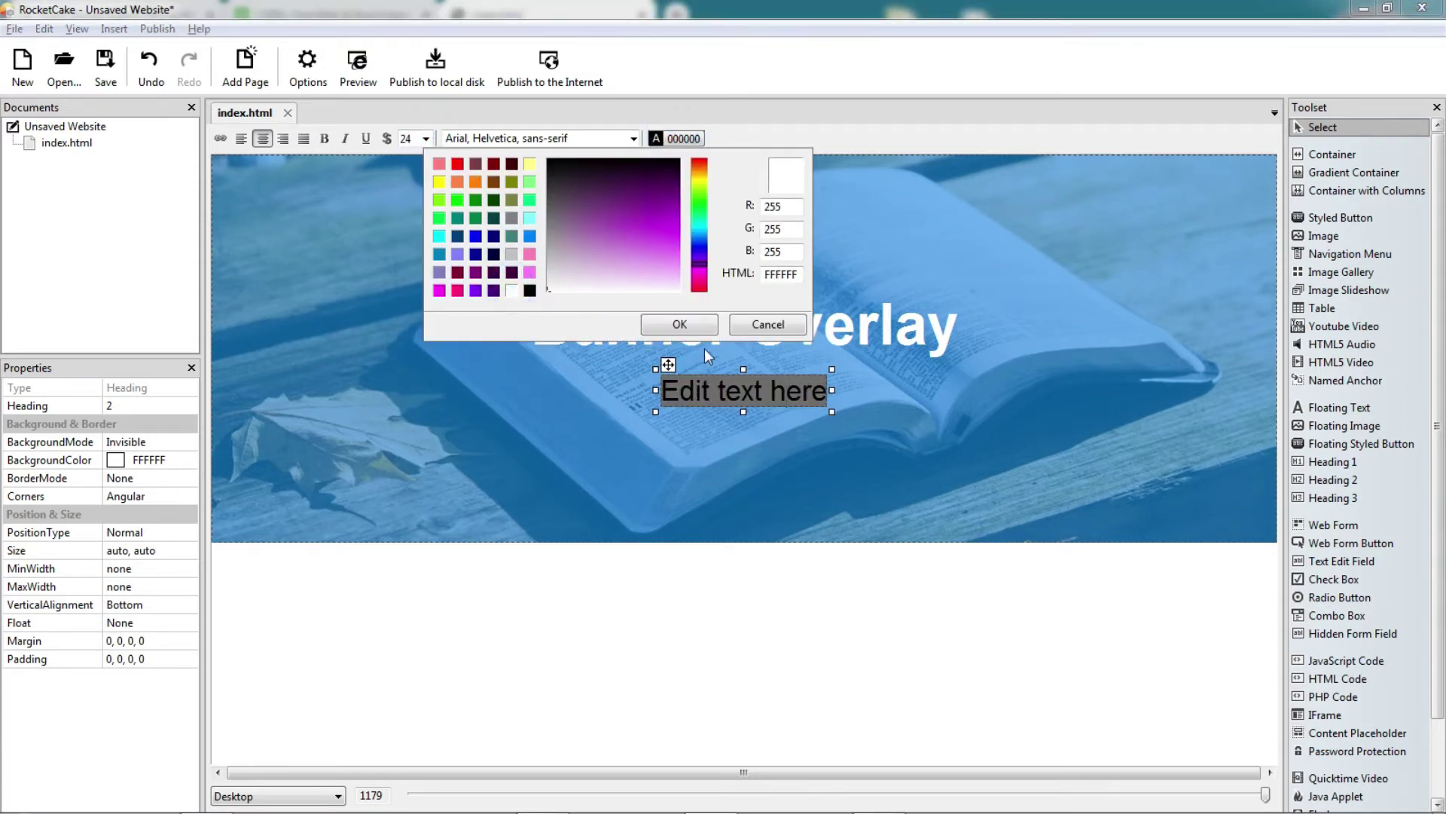
click(679, 324)
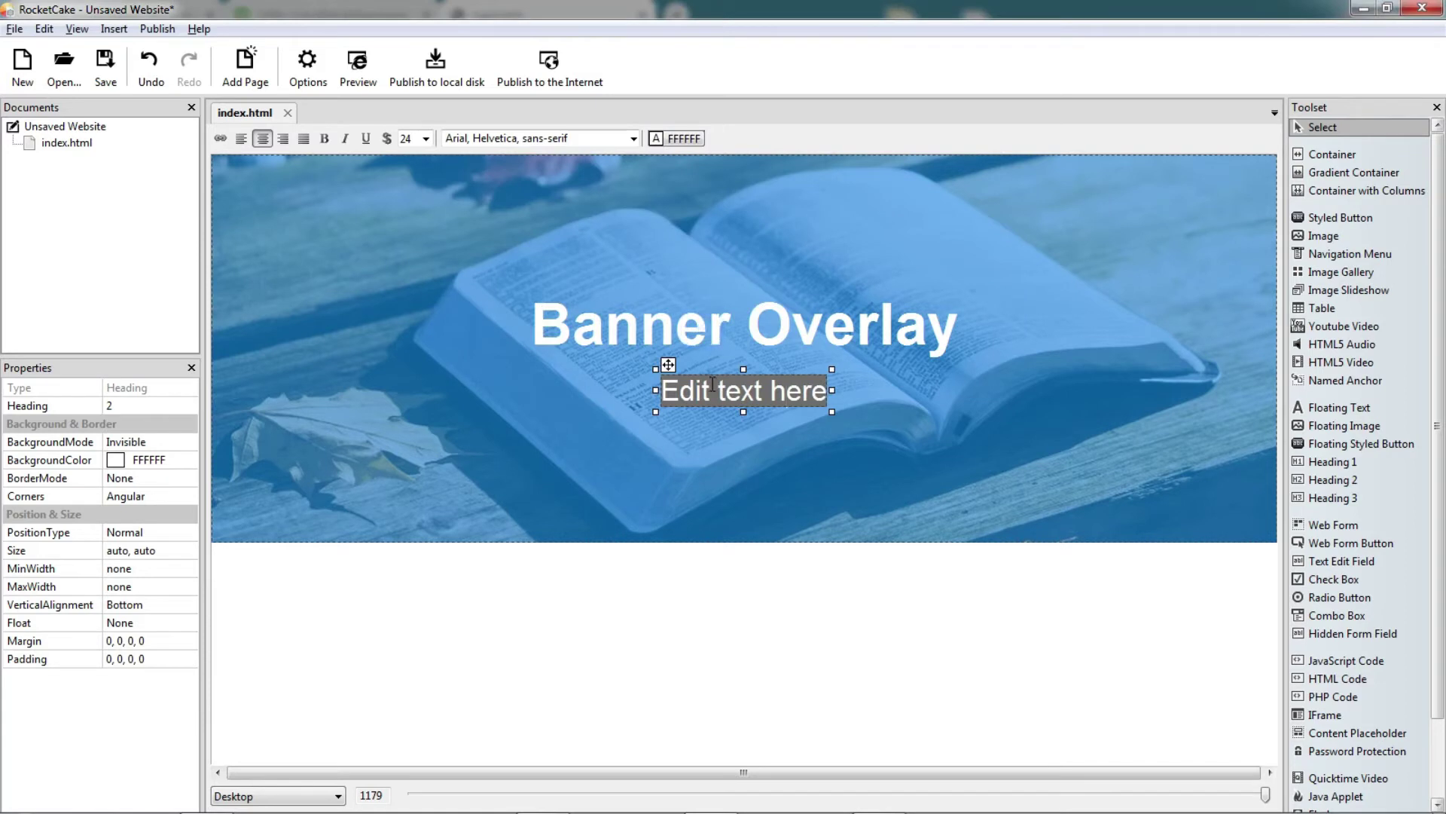
Step: Replace the second heading's text with "Website Subtitle" and preview the page in the browser
text(Websi)
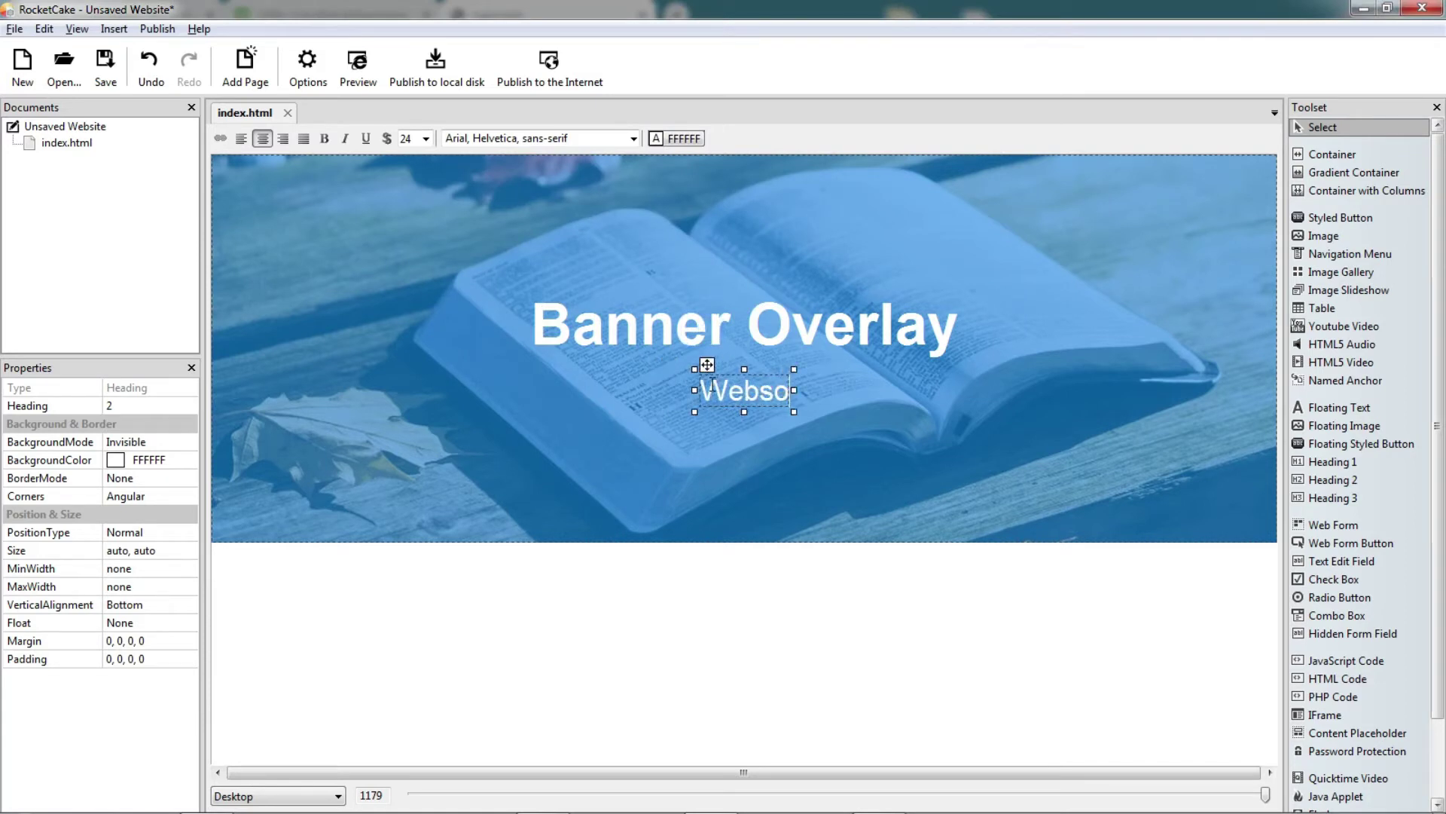
text(te Subtt)
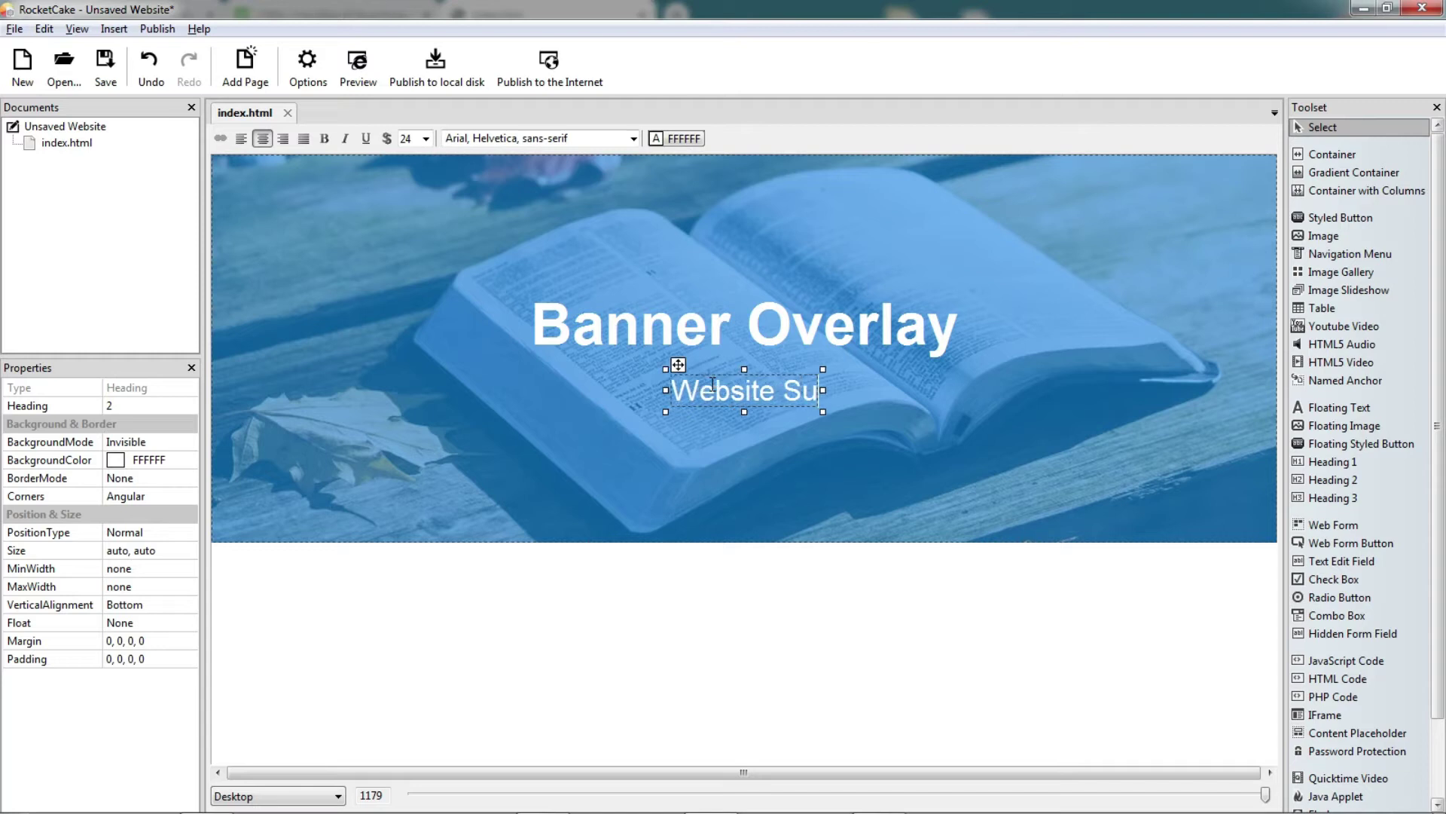
key(BackSpace)
text(itle)
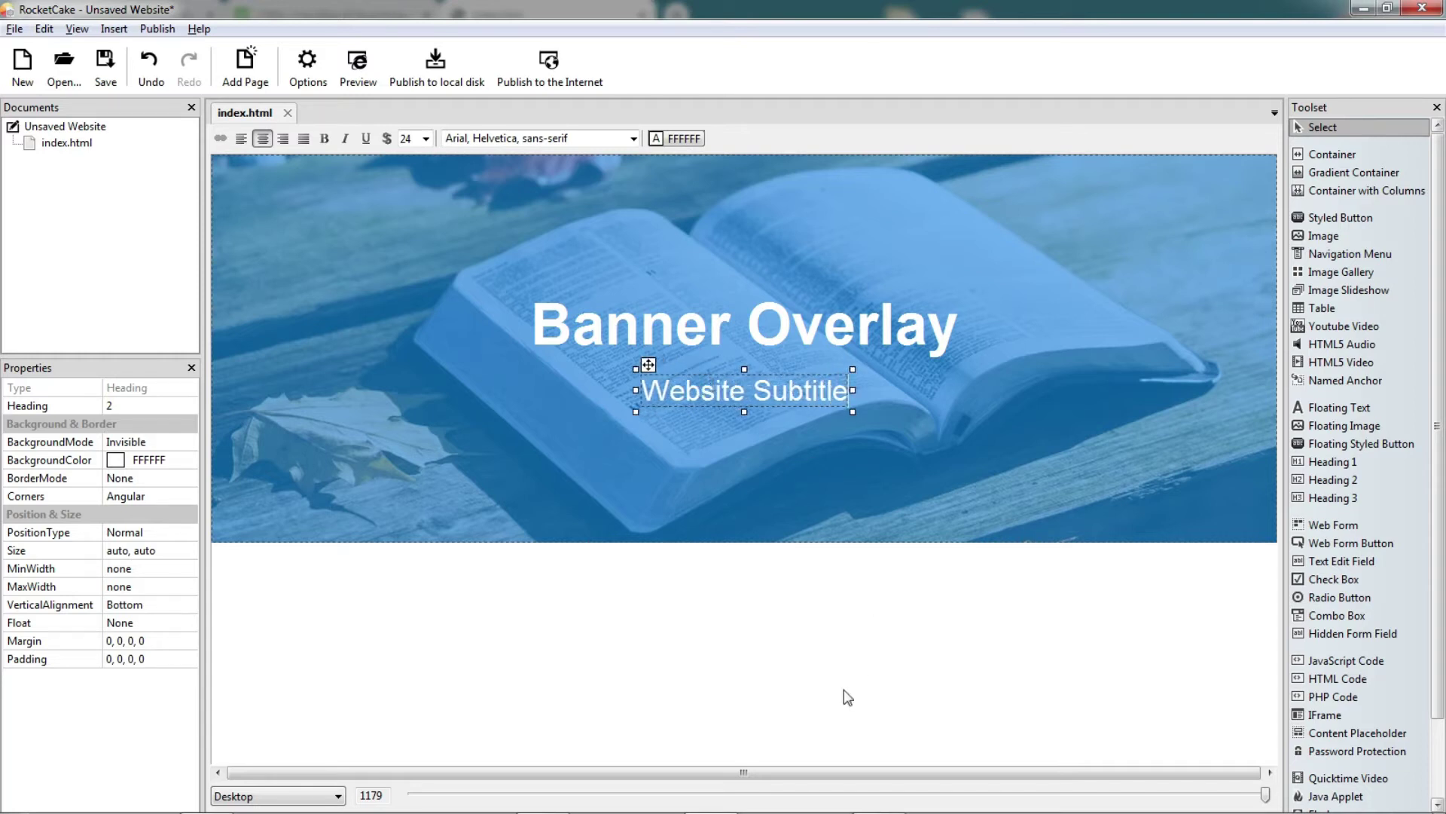
click(847, 696)
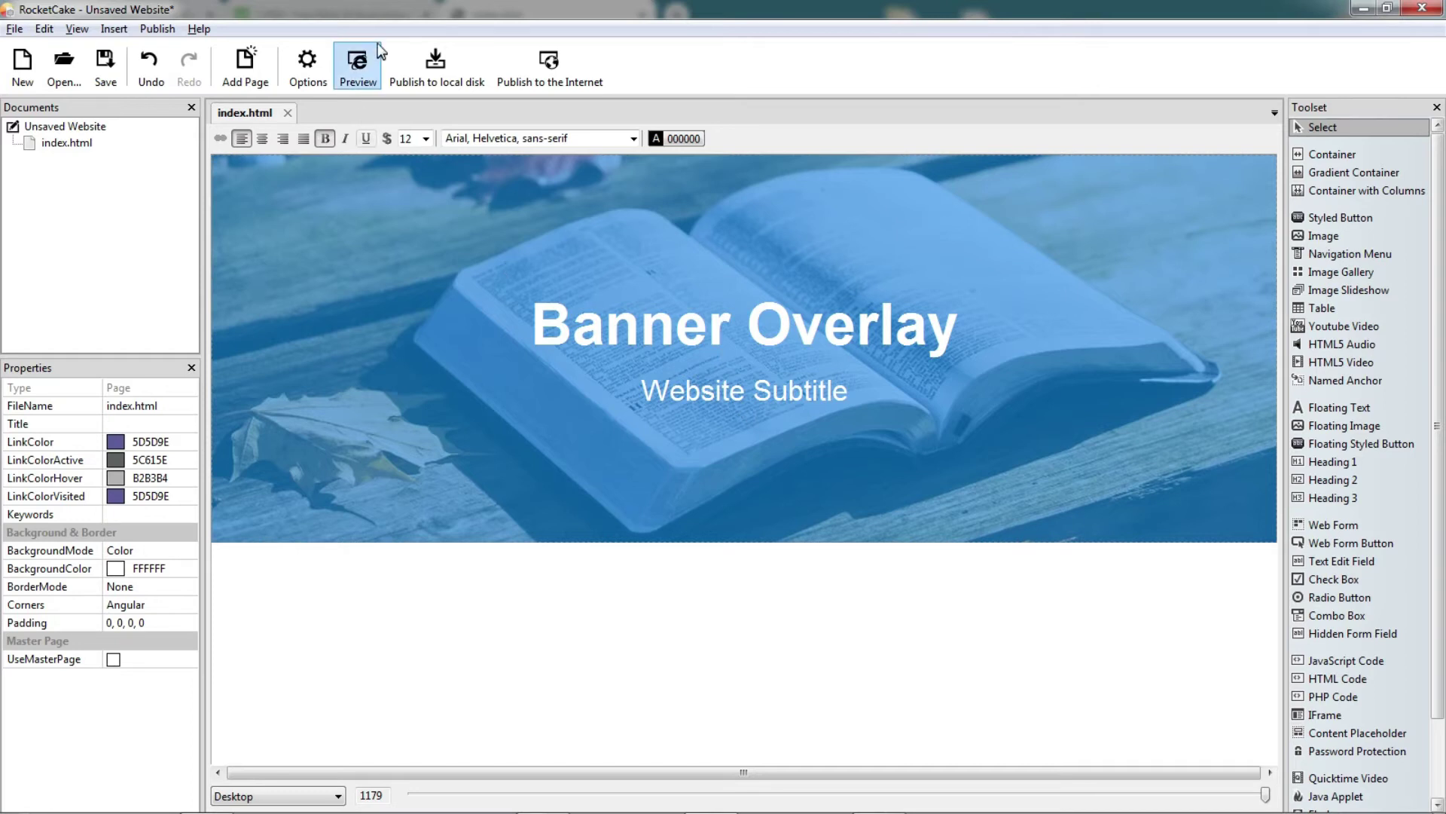
click(358, 64)
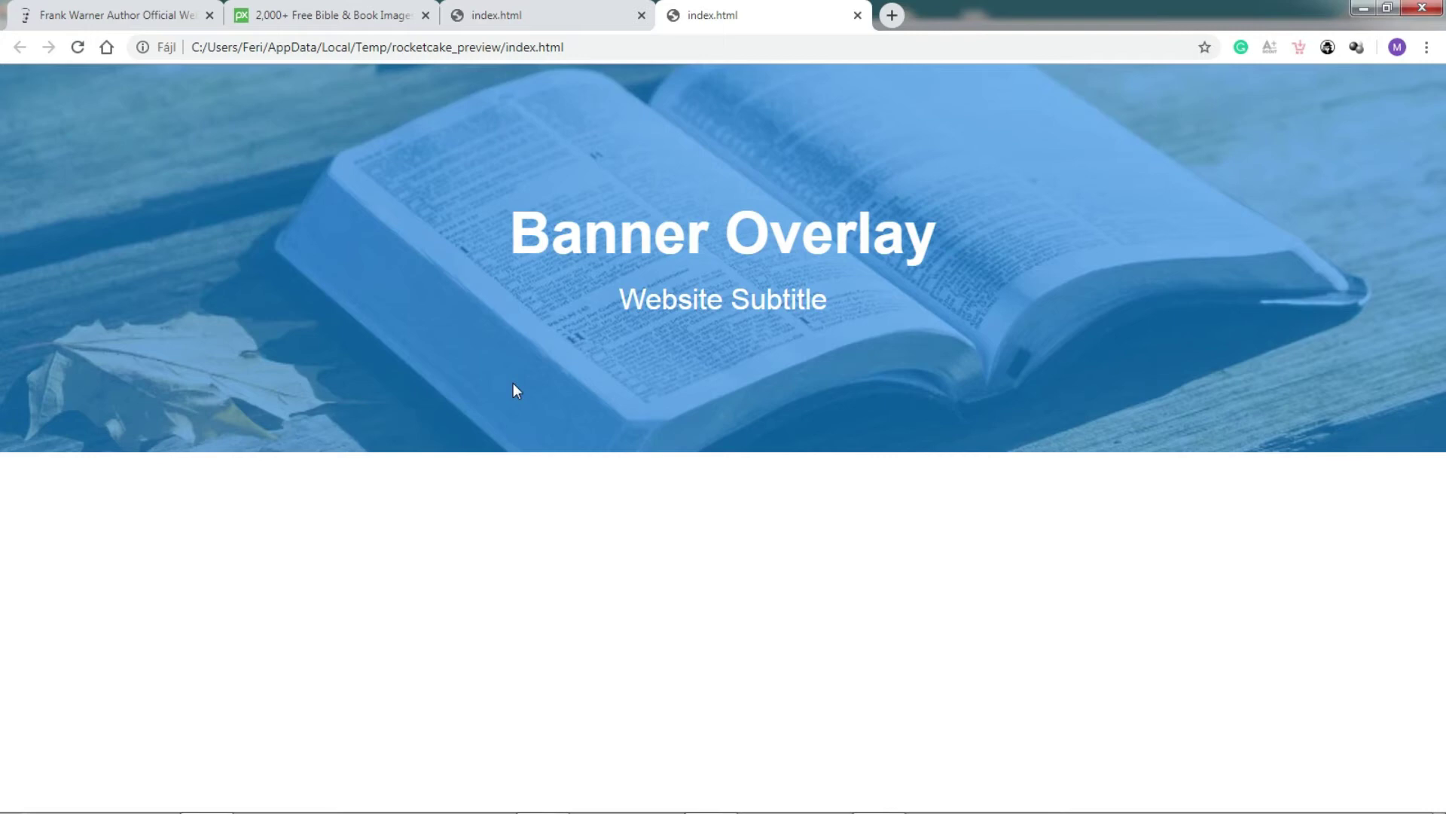
key(alt+Tab)
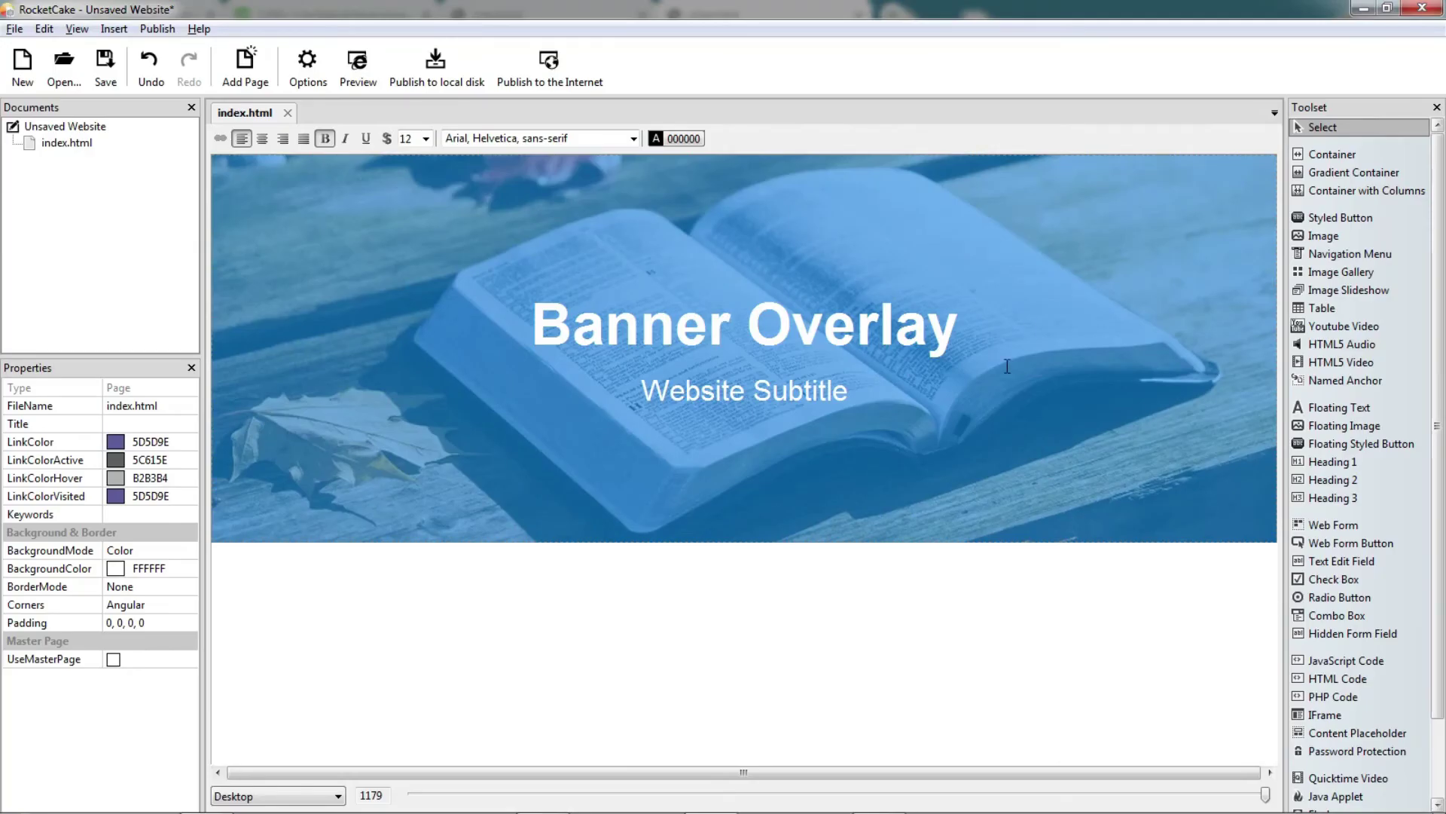
Step: Insert a container above the main heading inside the blue overlay and set its background mode to Color
click(1323, 154)
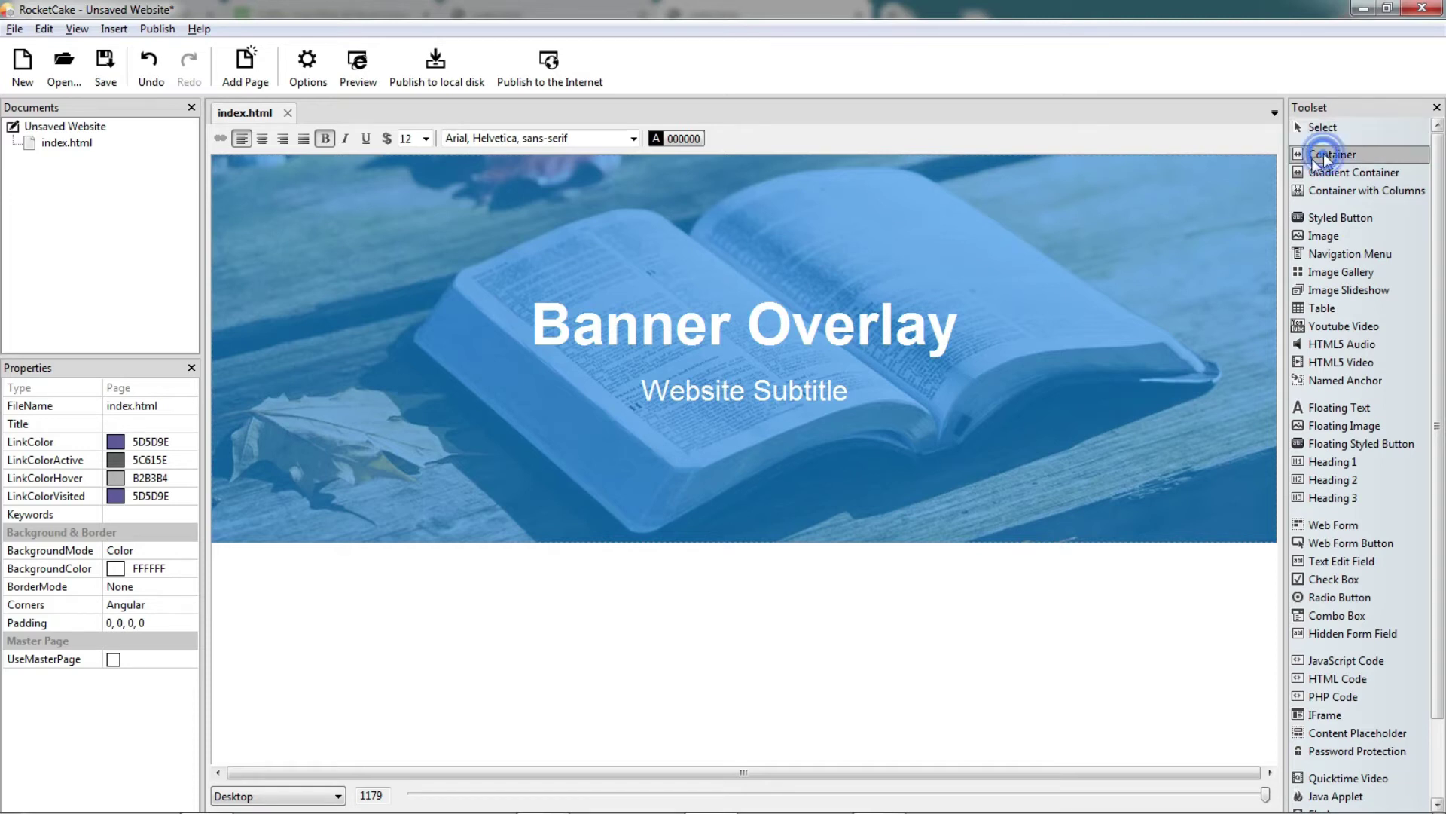
click(507, 342)
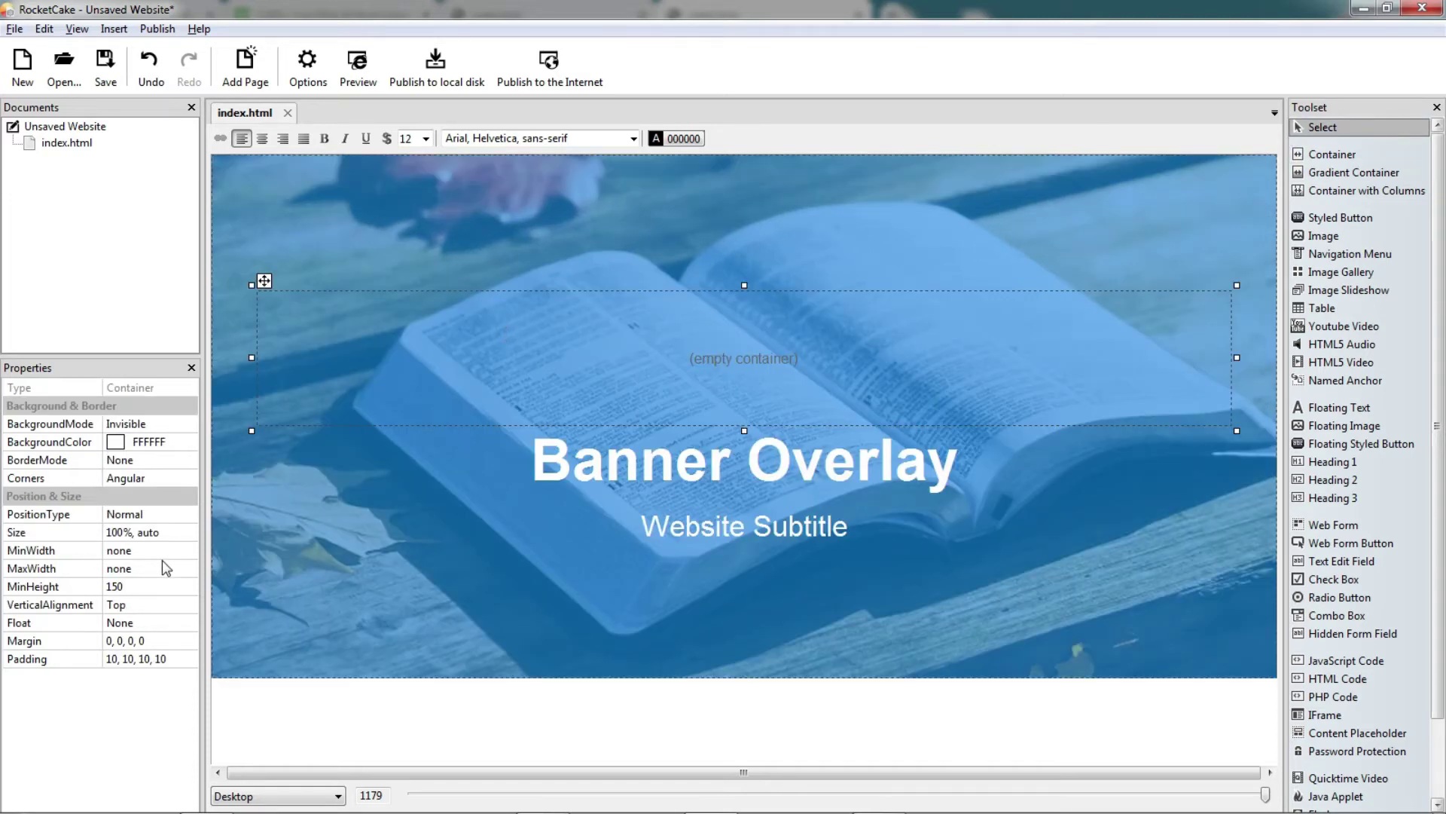
click(189, 423)
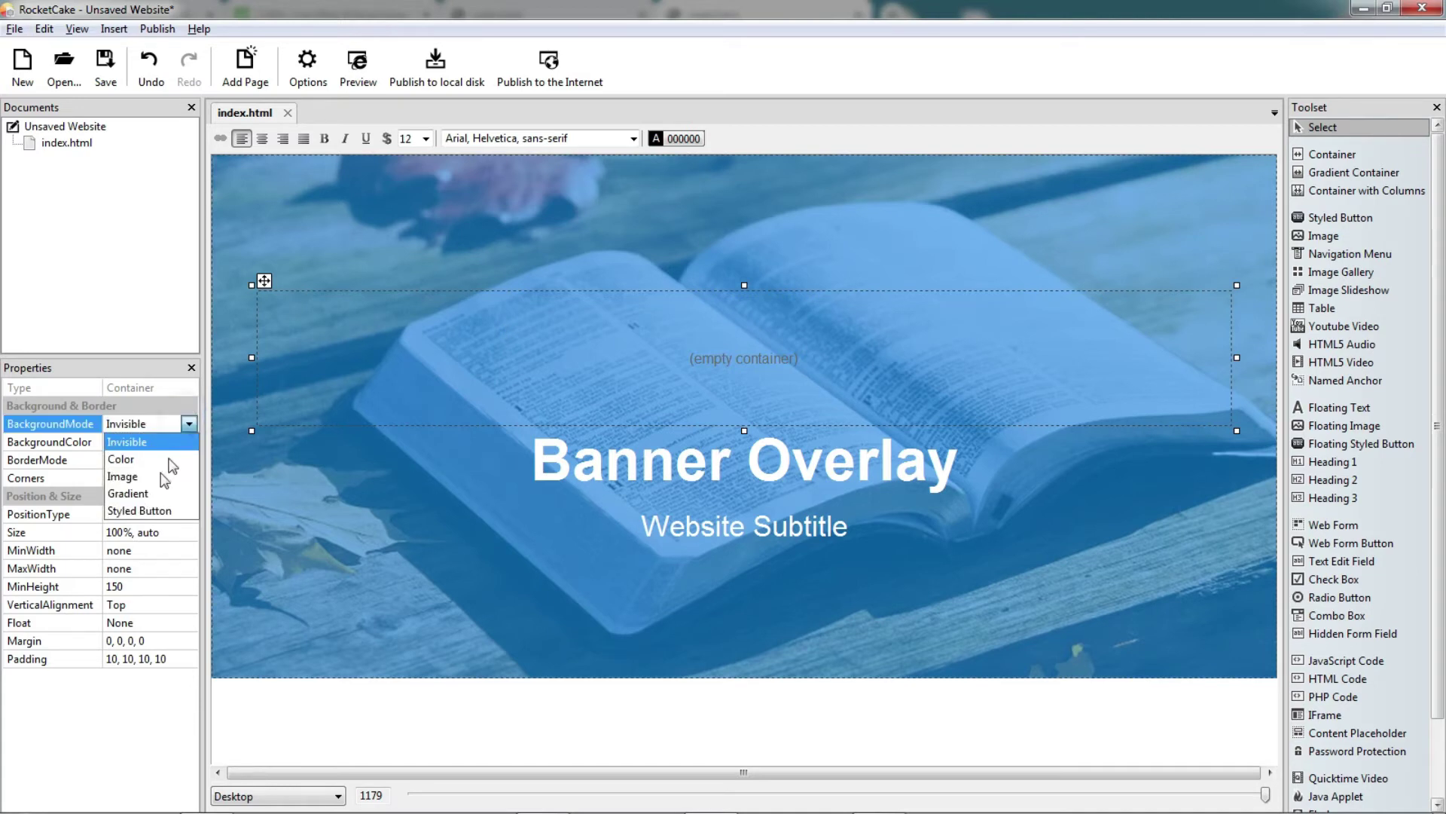
click(163, 458)
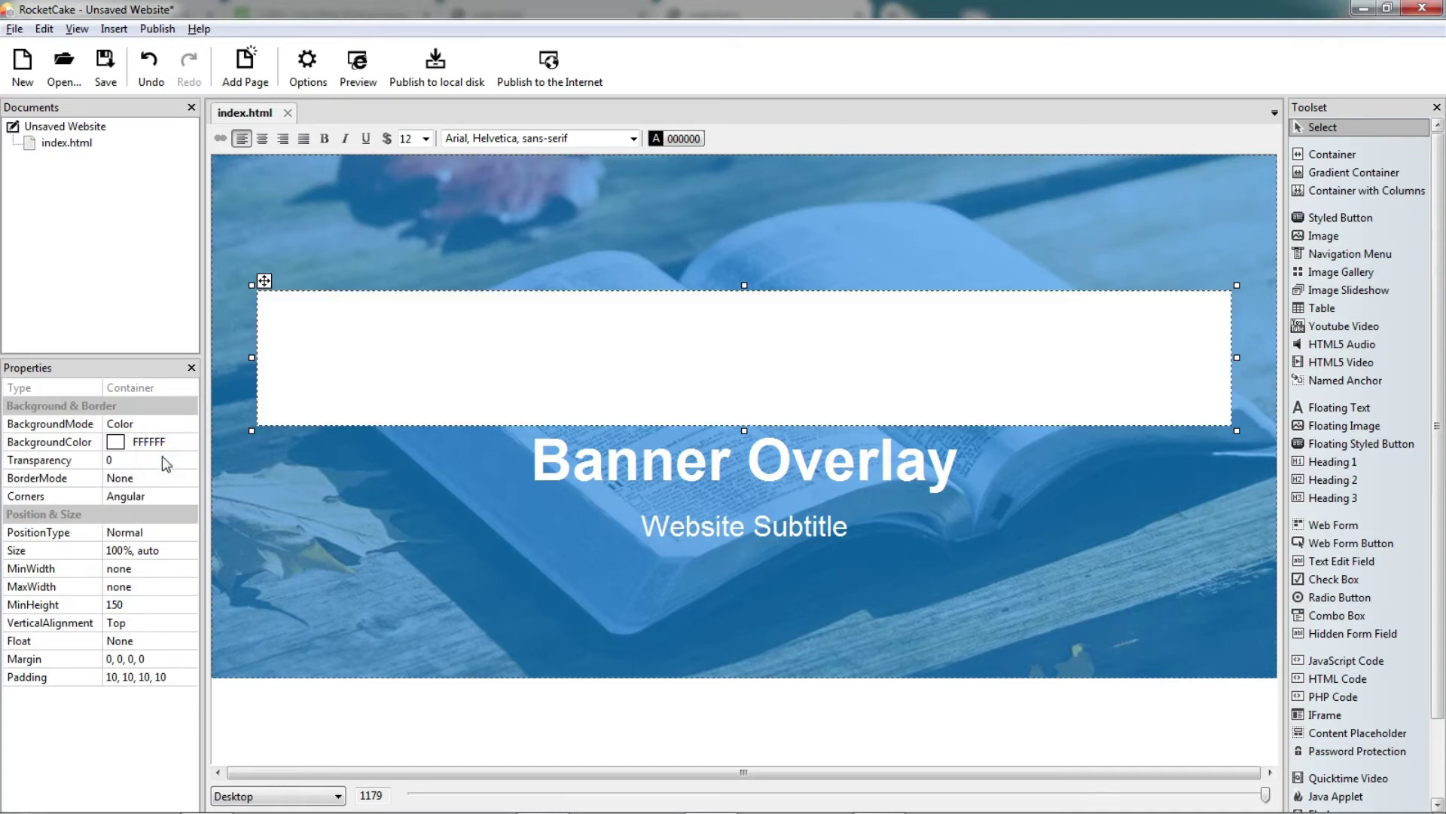
Step: Set the new inner container's background colour to dark blue 004080 and its transparency to 50
click(184, 442)
click(188, 442)
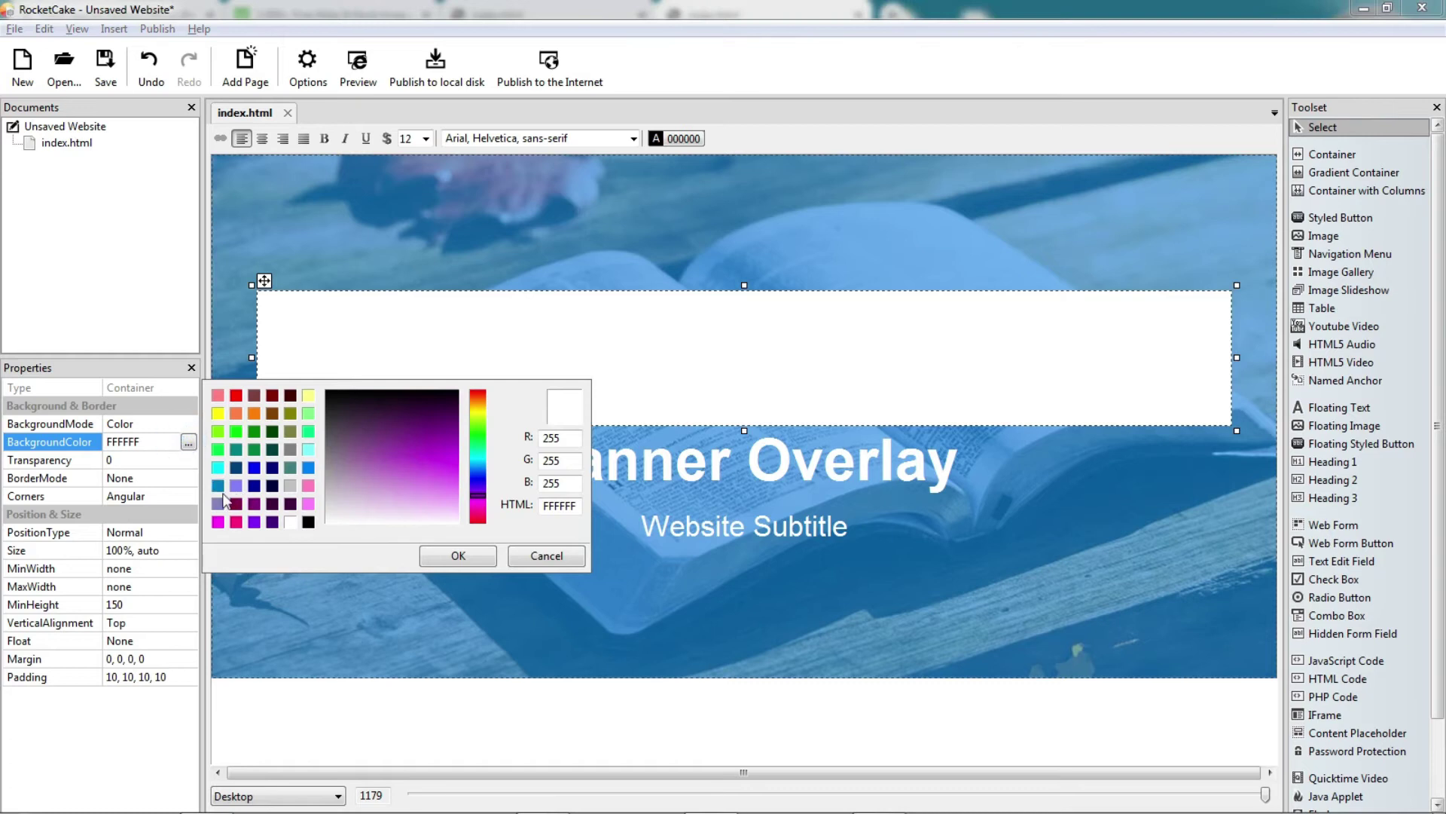
click(236, 469)
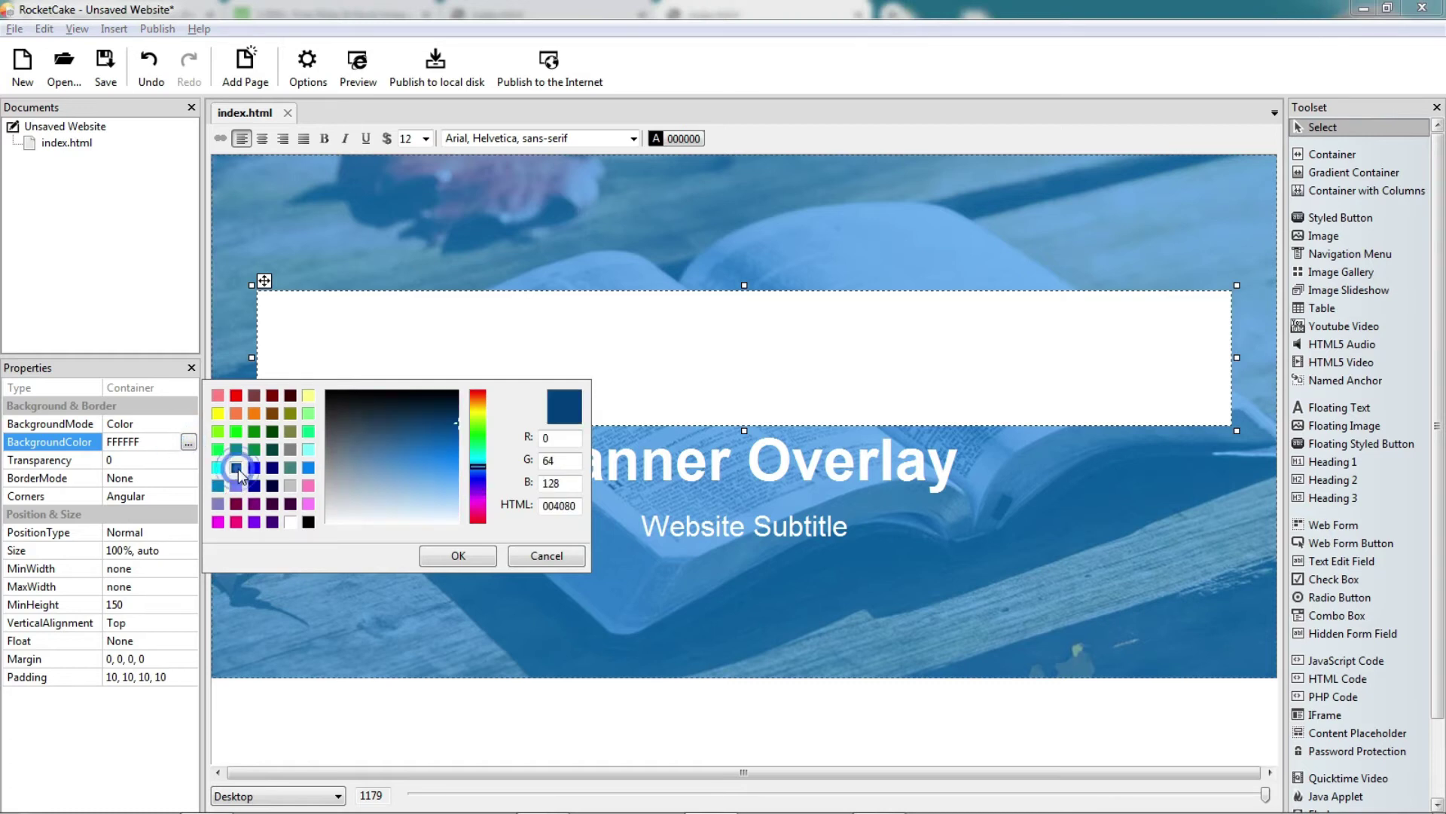
click(479, 557)
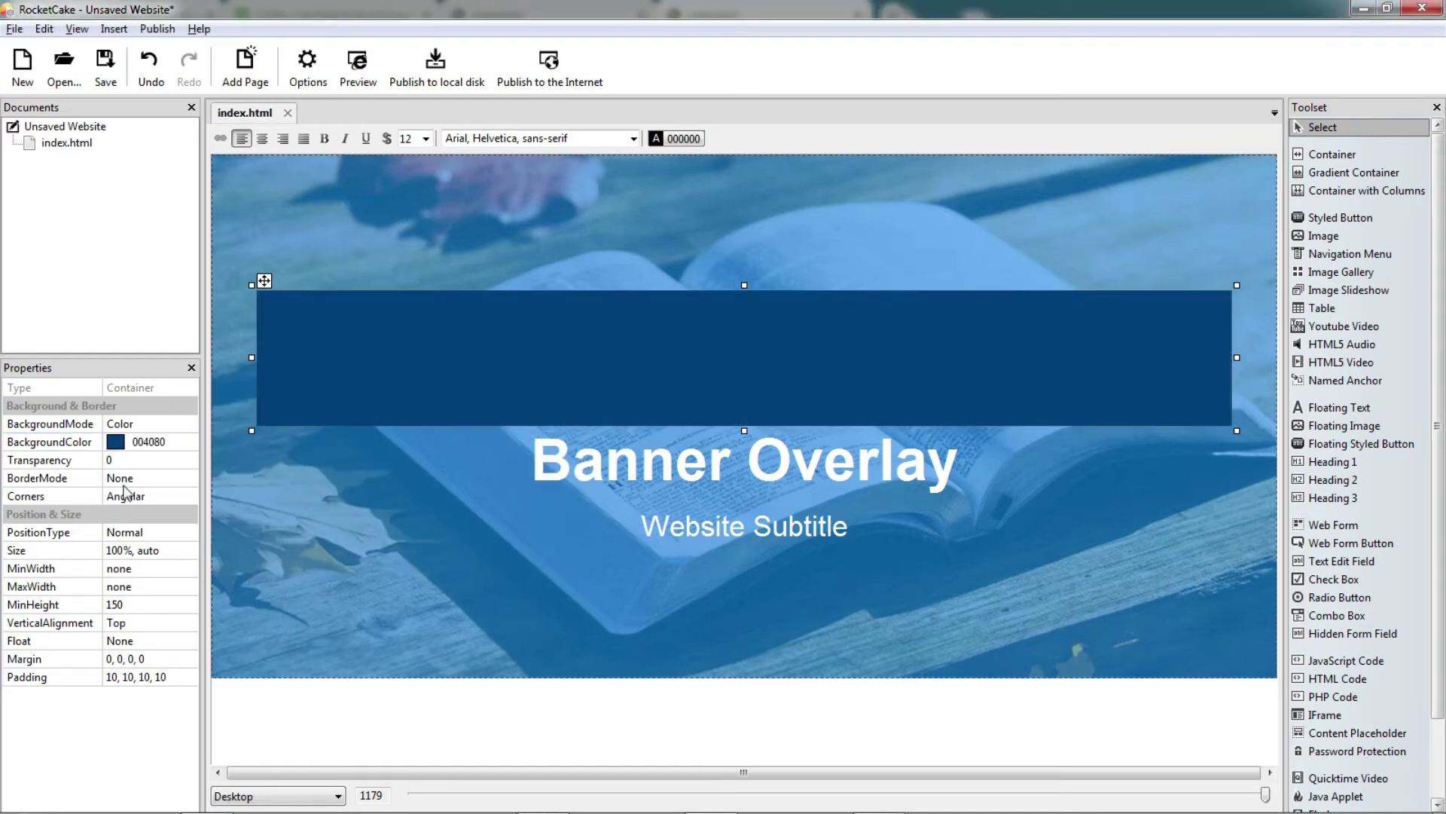
click(139, 458)
click(139, 459)
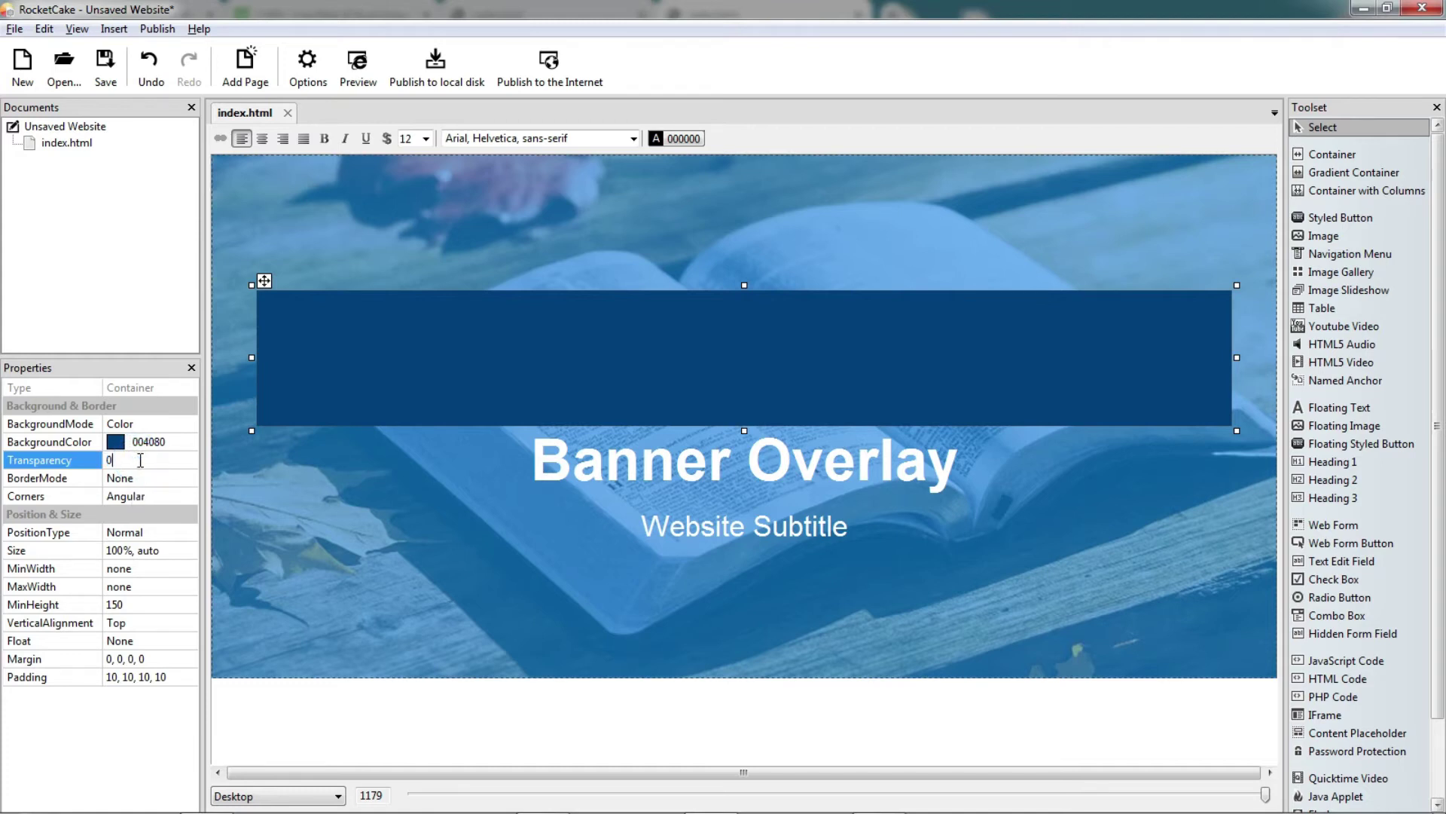
text(5)
key(Return)
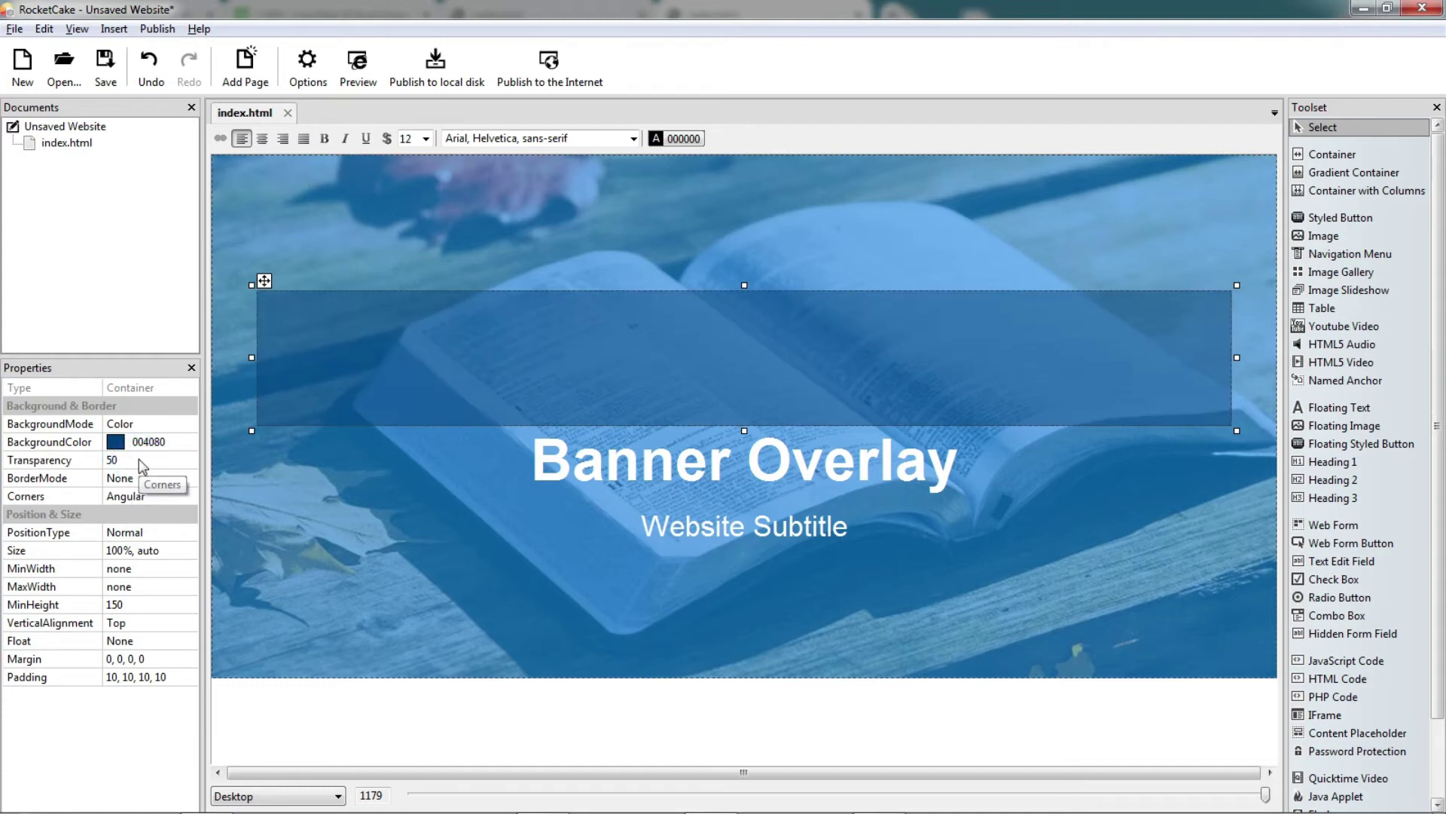
Step: Move the main heading and the subtitle into the dark blue container, with the subtitle on its own line below the heading
click(588, 472)
drag(541, 416, 578, 309)
click(670, 431)
drag(643, 413, 687, 363)
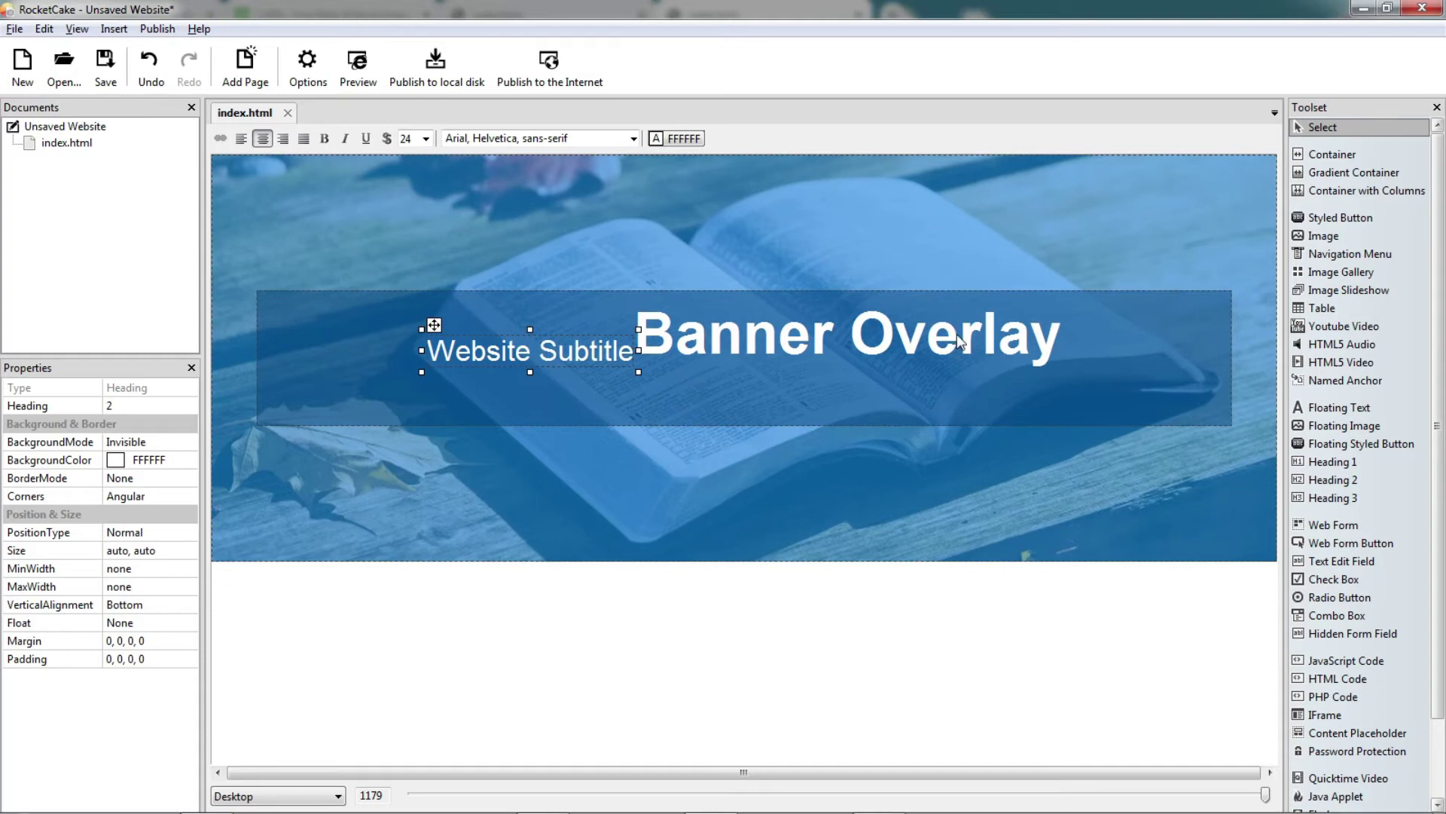
drag(435, 322, 1114, 327)
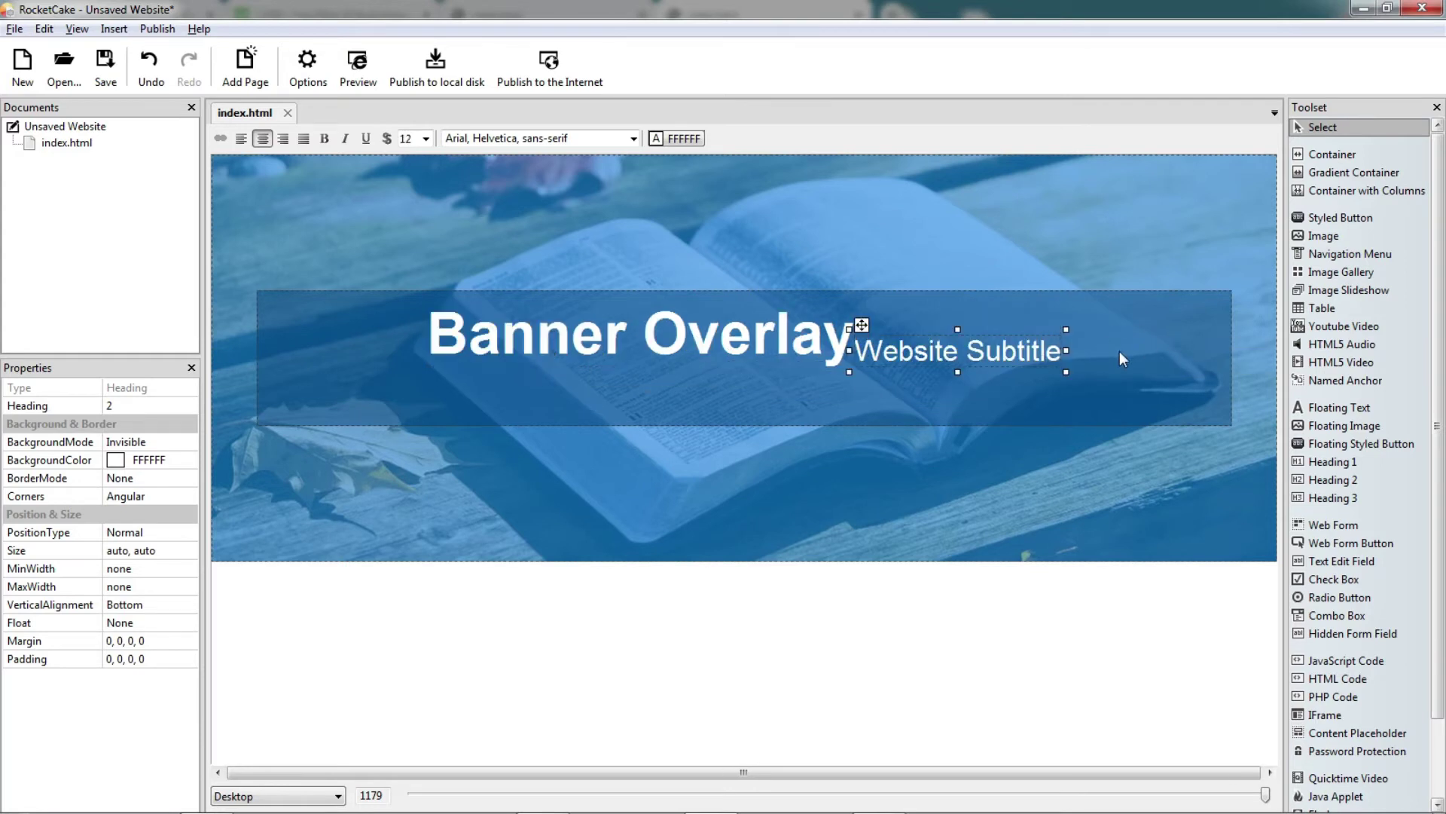
click(1120, 351)
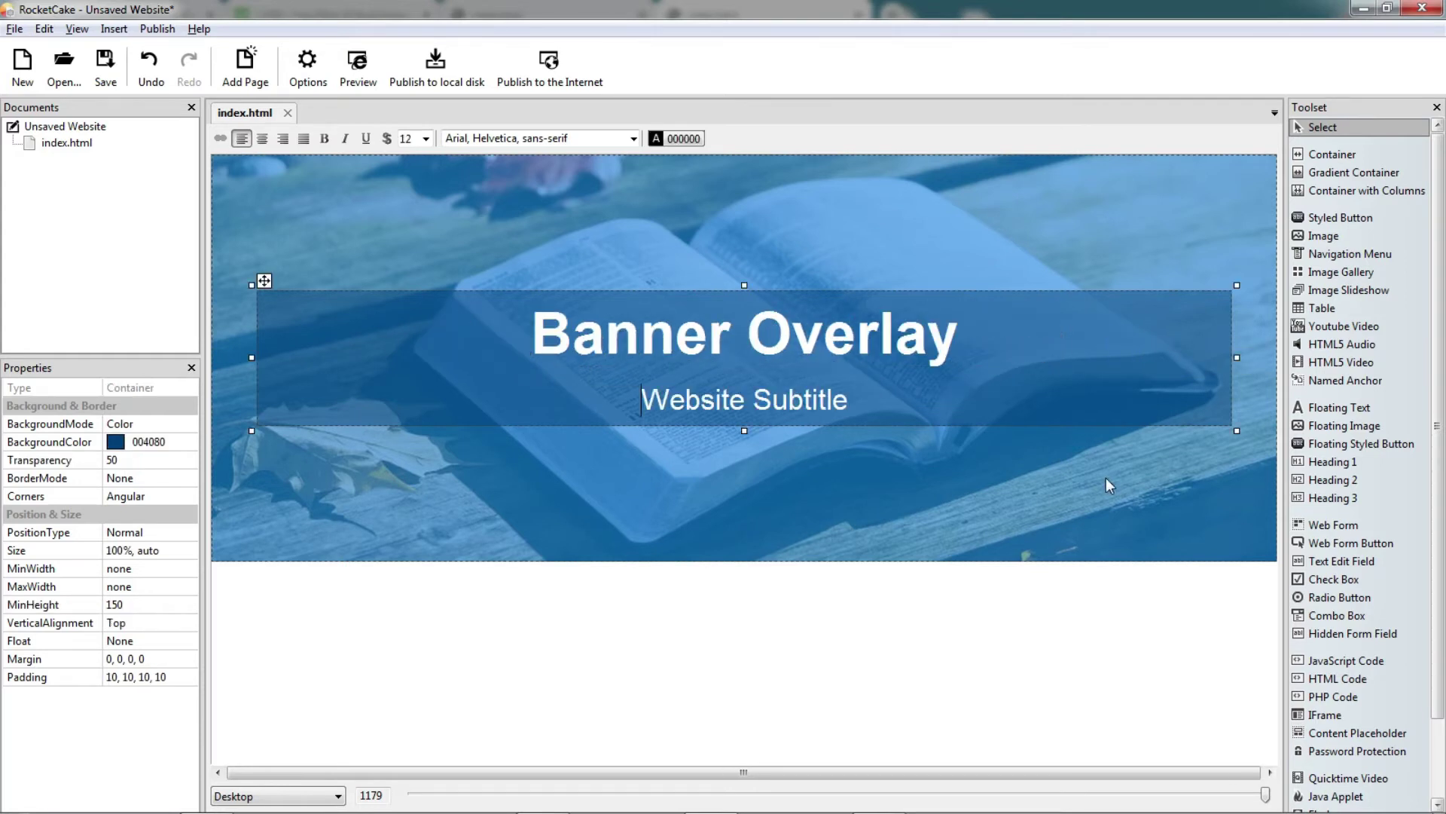
Step: Set the dark blue container's padding to 50, 50, 50, 50
click(367, 342)
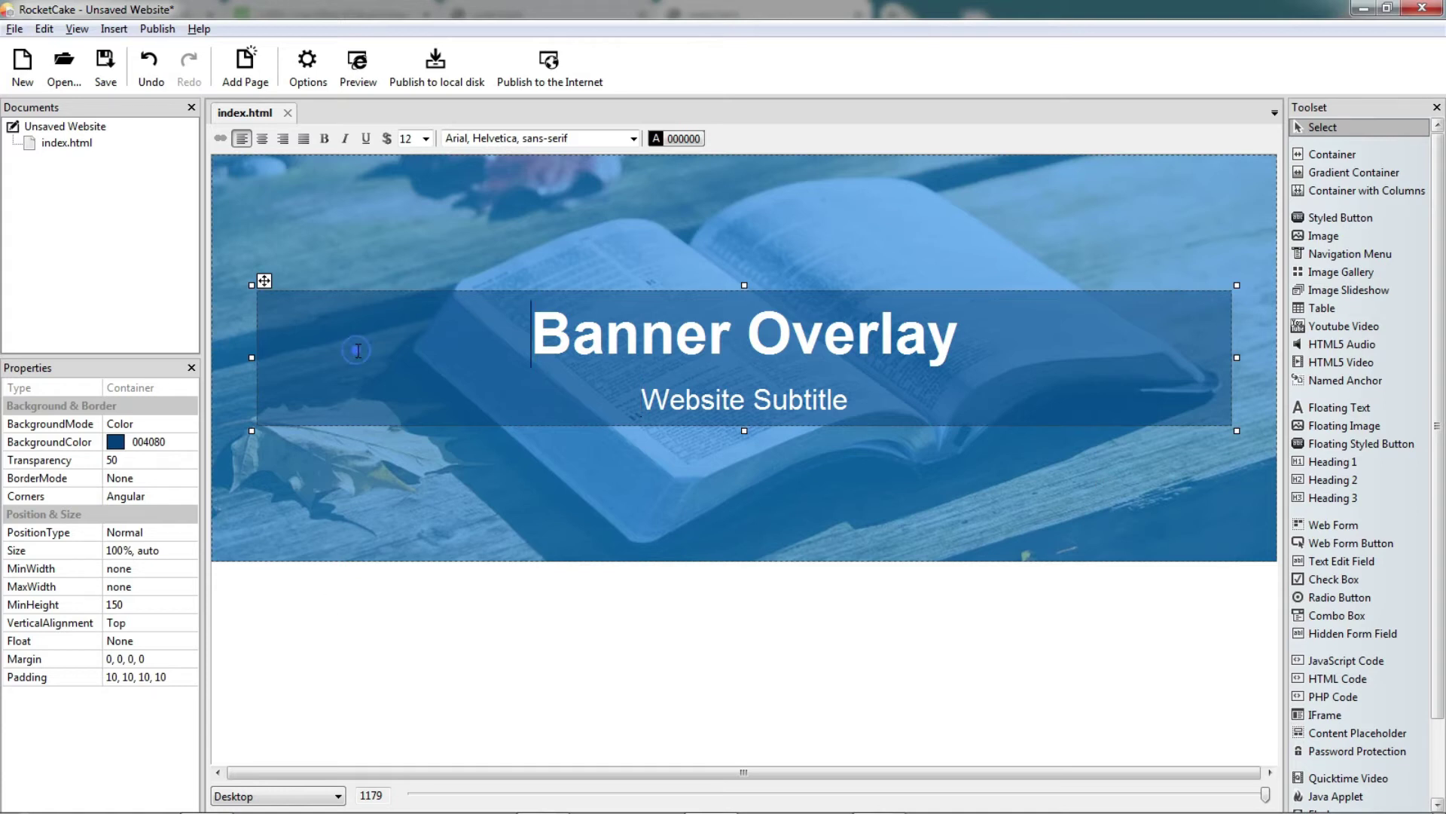
click(181, 675)
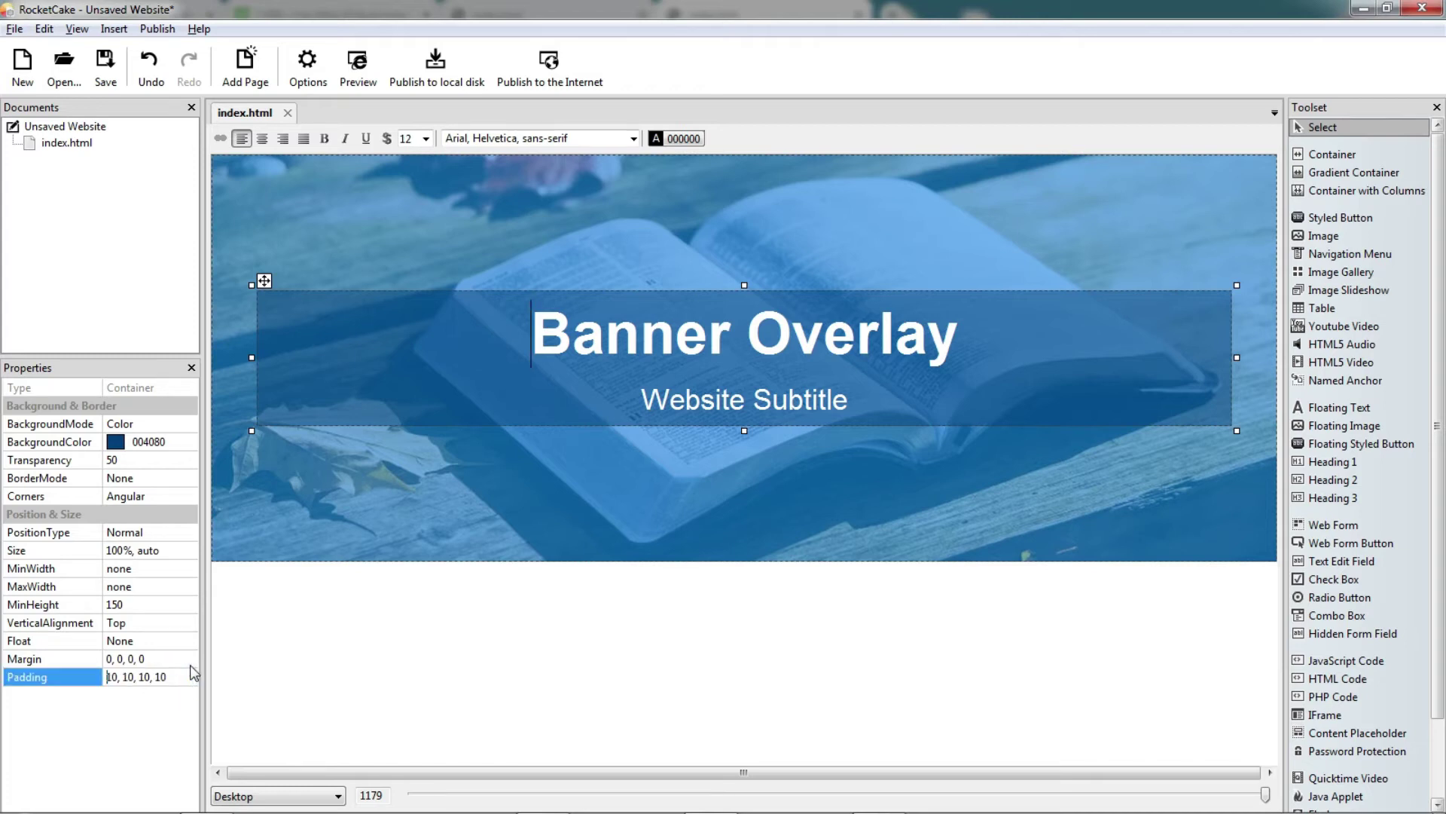
key(Delete)
key(Delete)
text(50)
key(Right)
key(Right)
key(Delete)
key(Delete)
text(50)
key(Right)
key(Right)
key(Delete)
text(5)
key(Right)
key(Right)
key(Right)
key(Delete)
text(5)
key(Return)
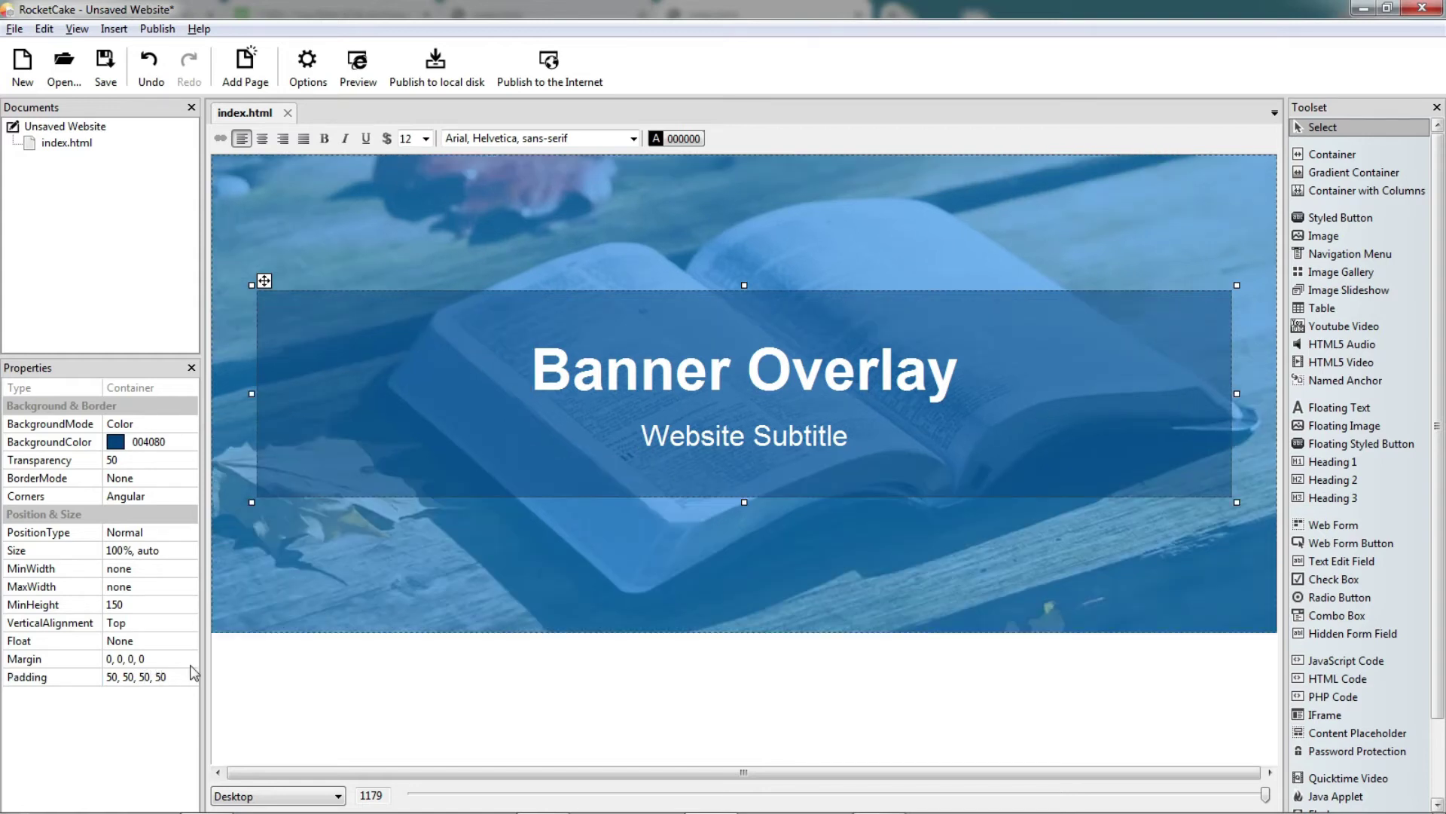
Step: Set the dark blue container's width to auto and centre the container horizontally within the blue overlay
click(113, 551)
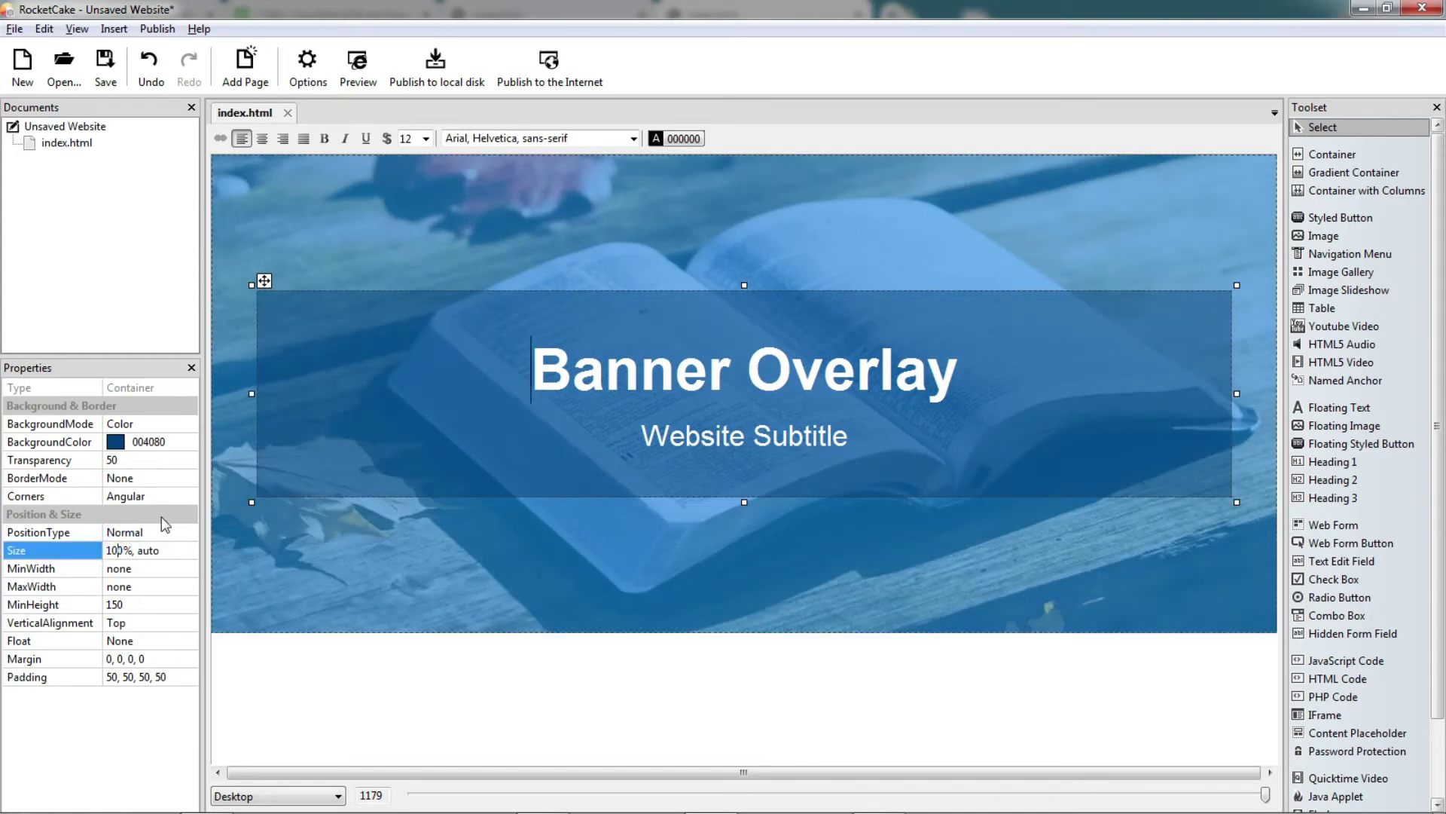
key(Home)
text(auto)
key(Delete)
key(Delete)
key(Delete)
key(Delete)
key(Return)
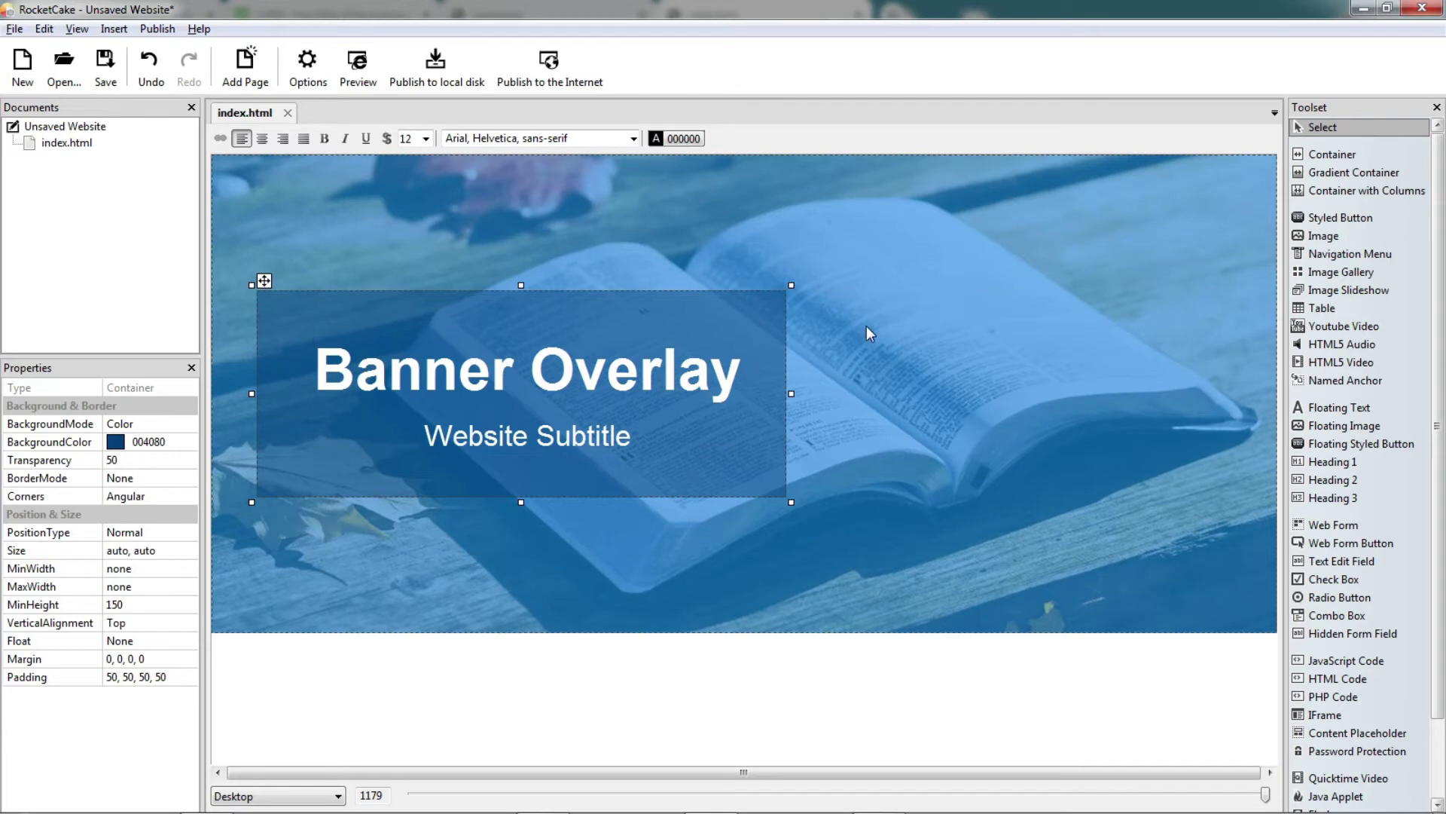
click(263, 138)
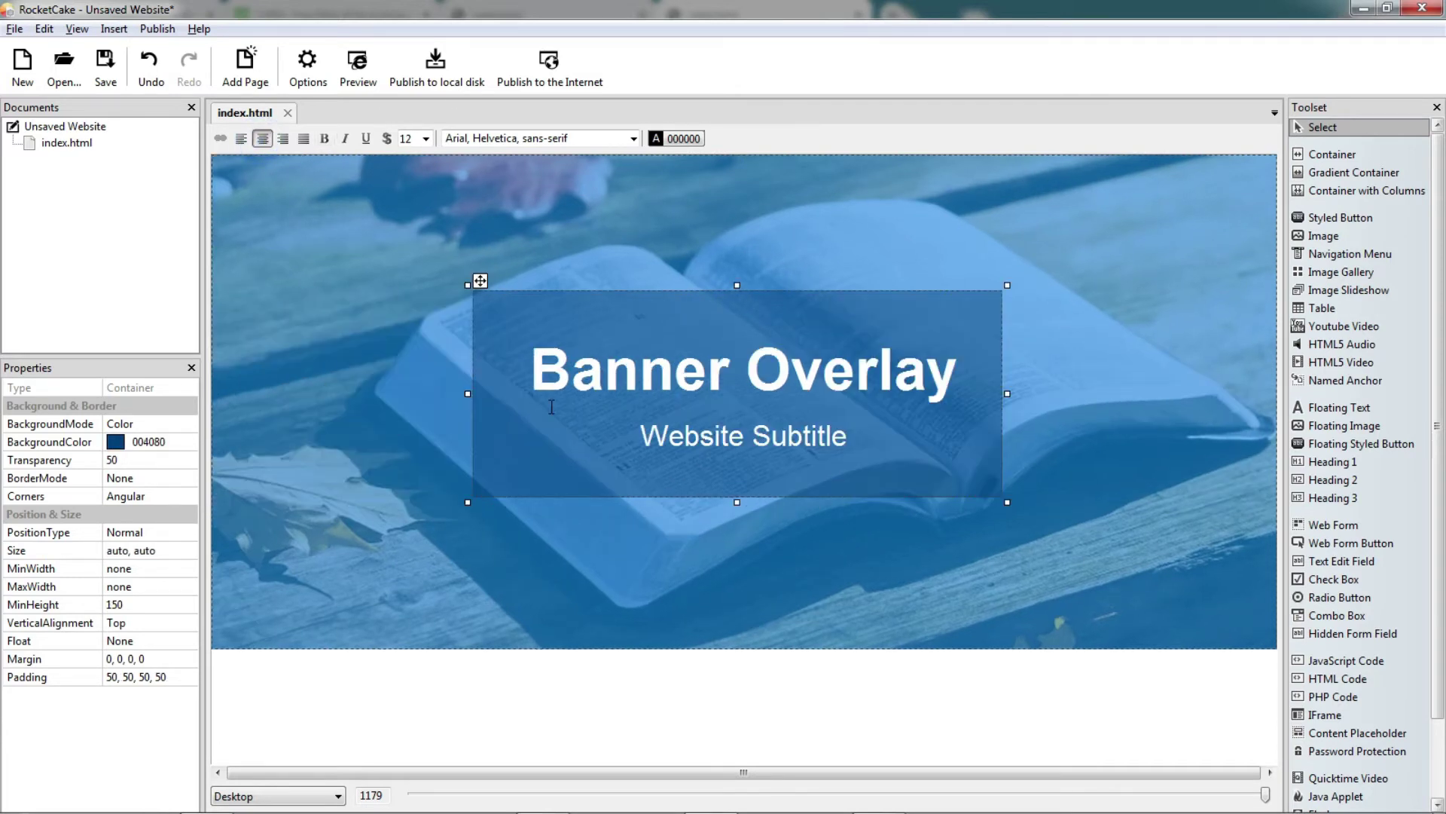
Step: Preview the banner in the browser and check its layout at narrower page widths in the editor
click(365, 68)
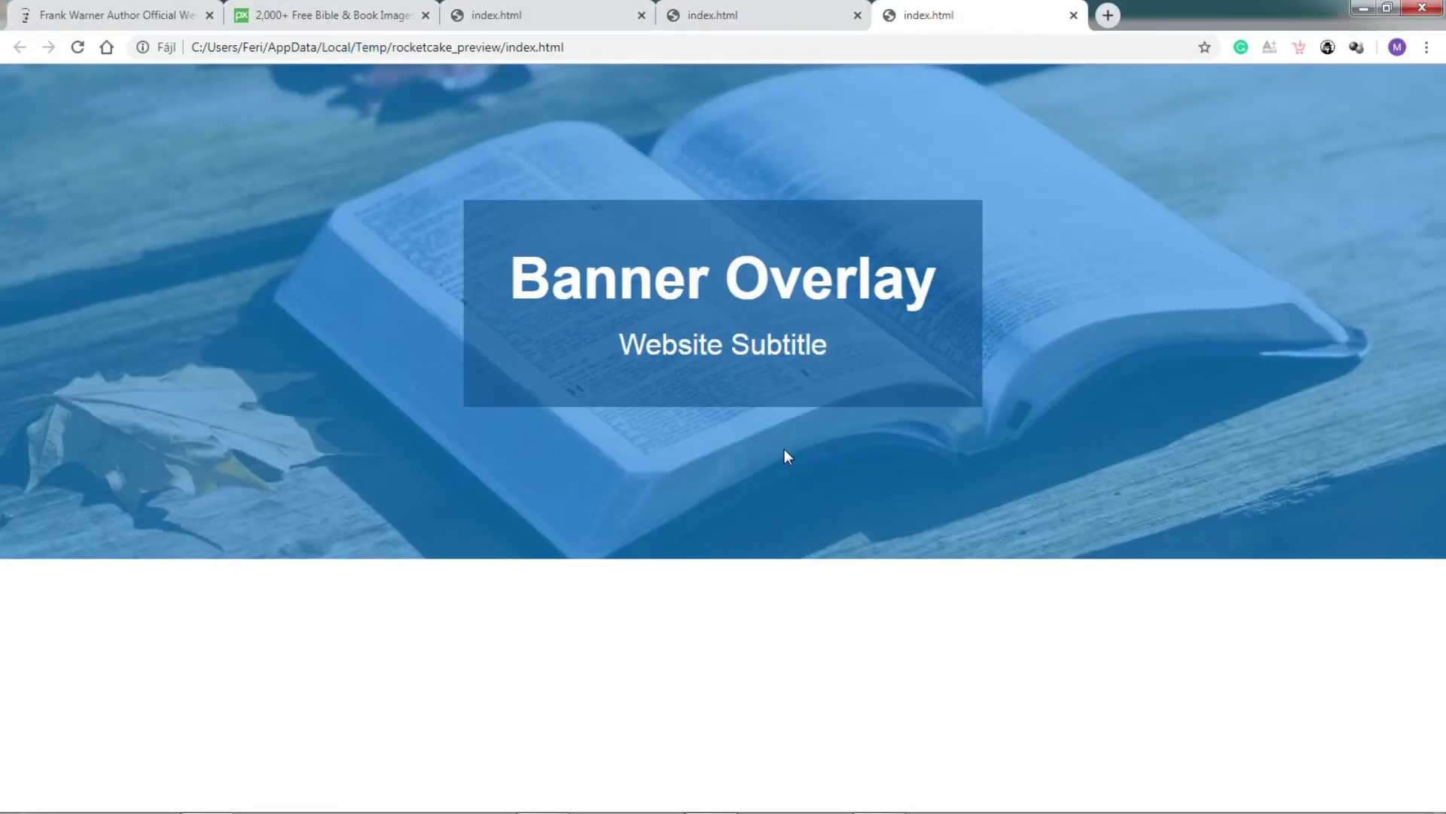
key(alt+Tab)
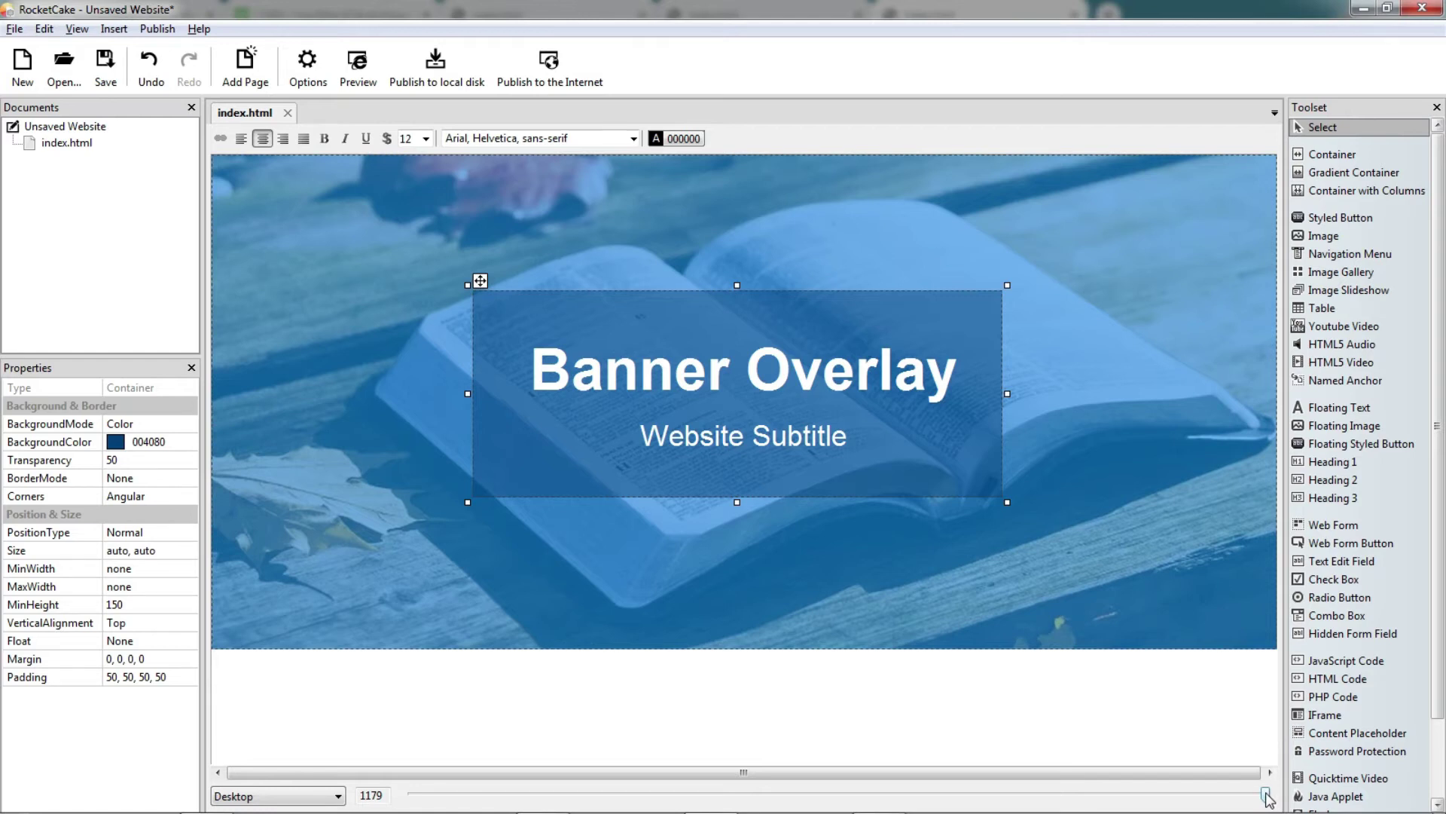
mouse_move(1266, 795)
mouse_down()
mouse_move(426, 795)
mouse_move(1265, 795)
mouse_up()
Step: Add a breakpoint to the main heading for views smaller than 640 px with a font size of 32
click(775, 372)
right_click(802, 374)
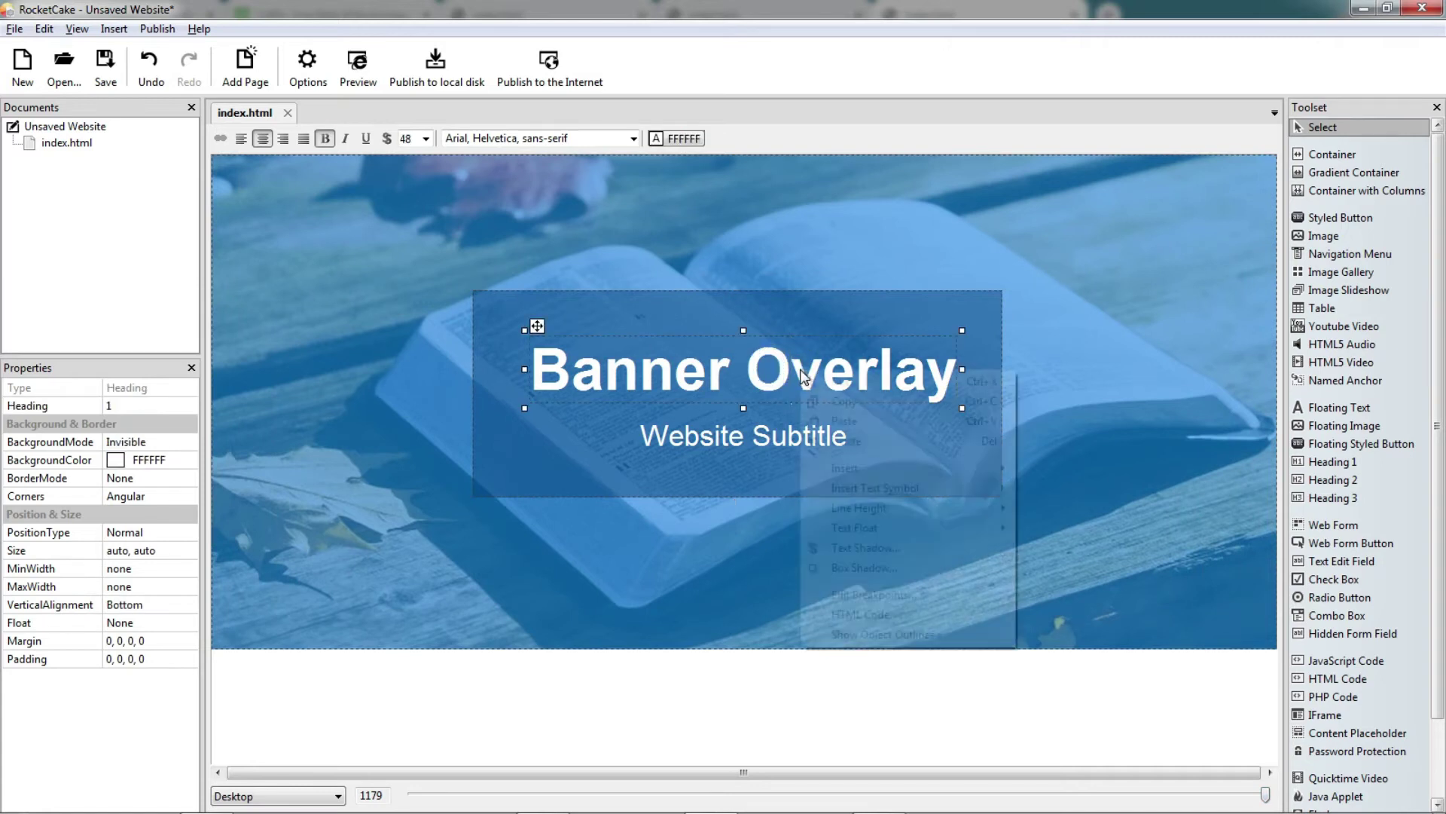
click(856, 595)
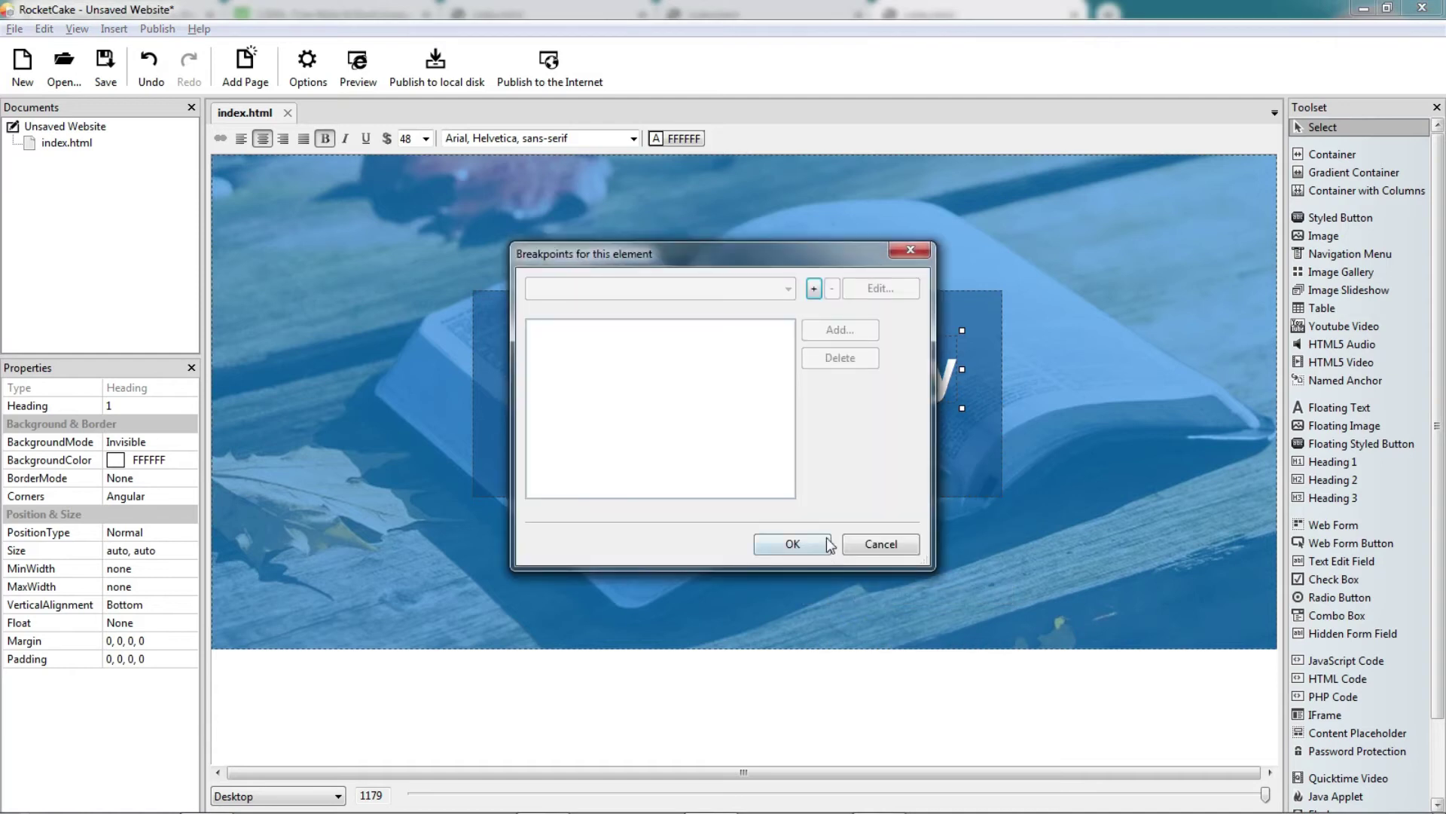
click(816, 290)
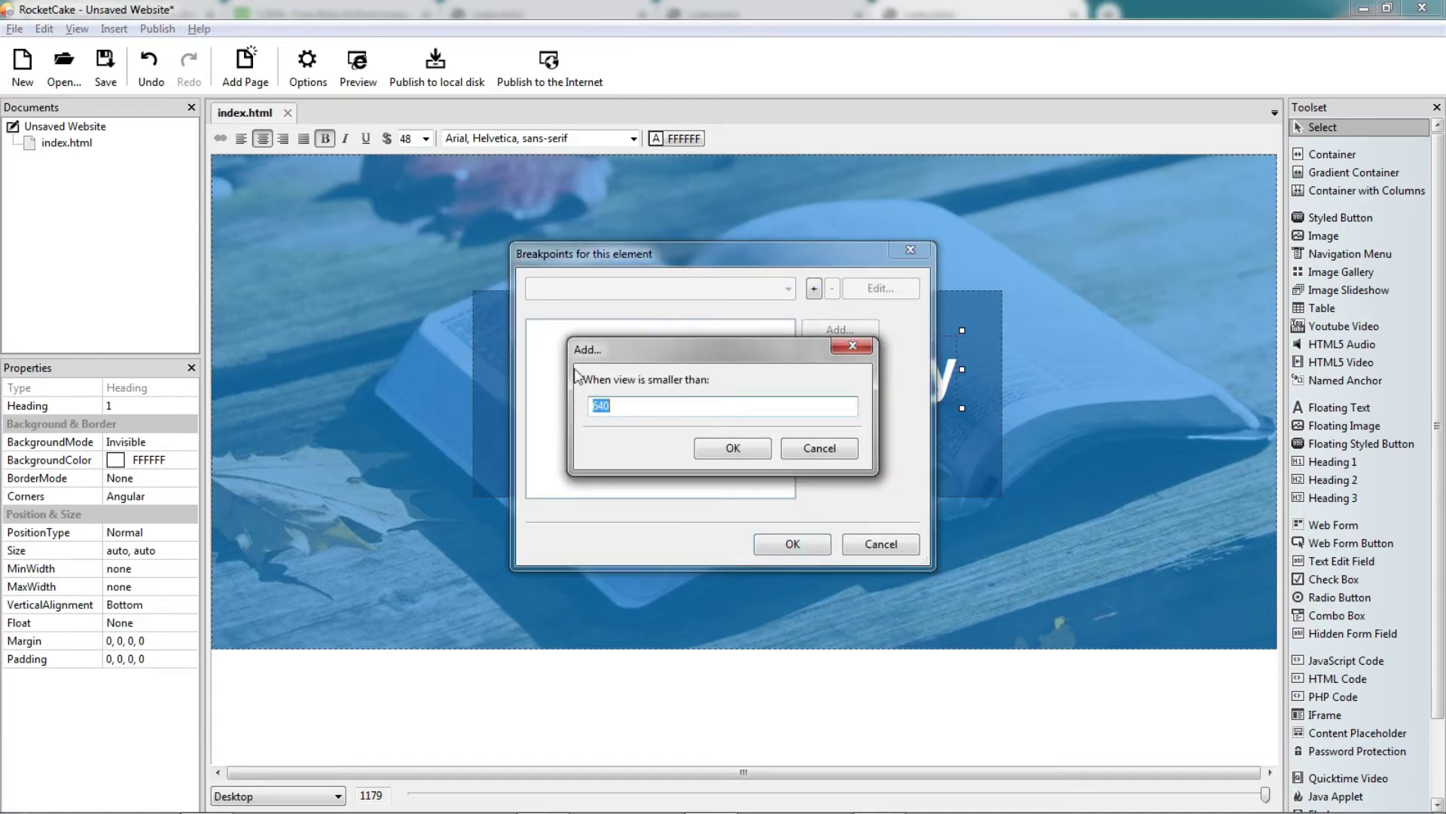
click(722, 447)
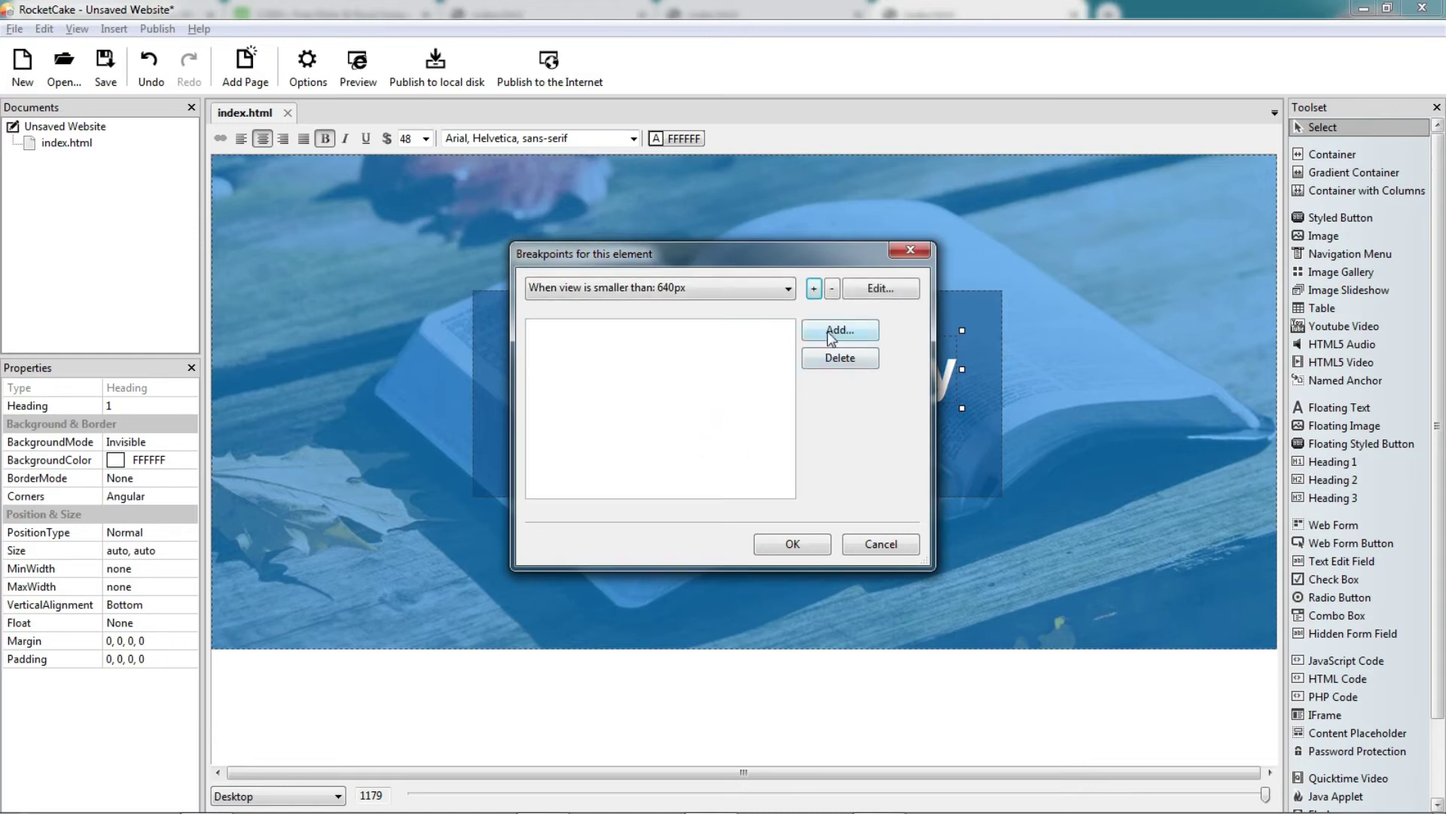
click(835, 329)
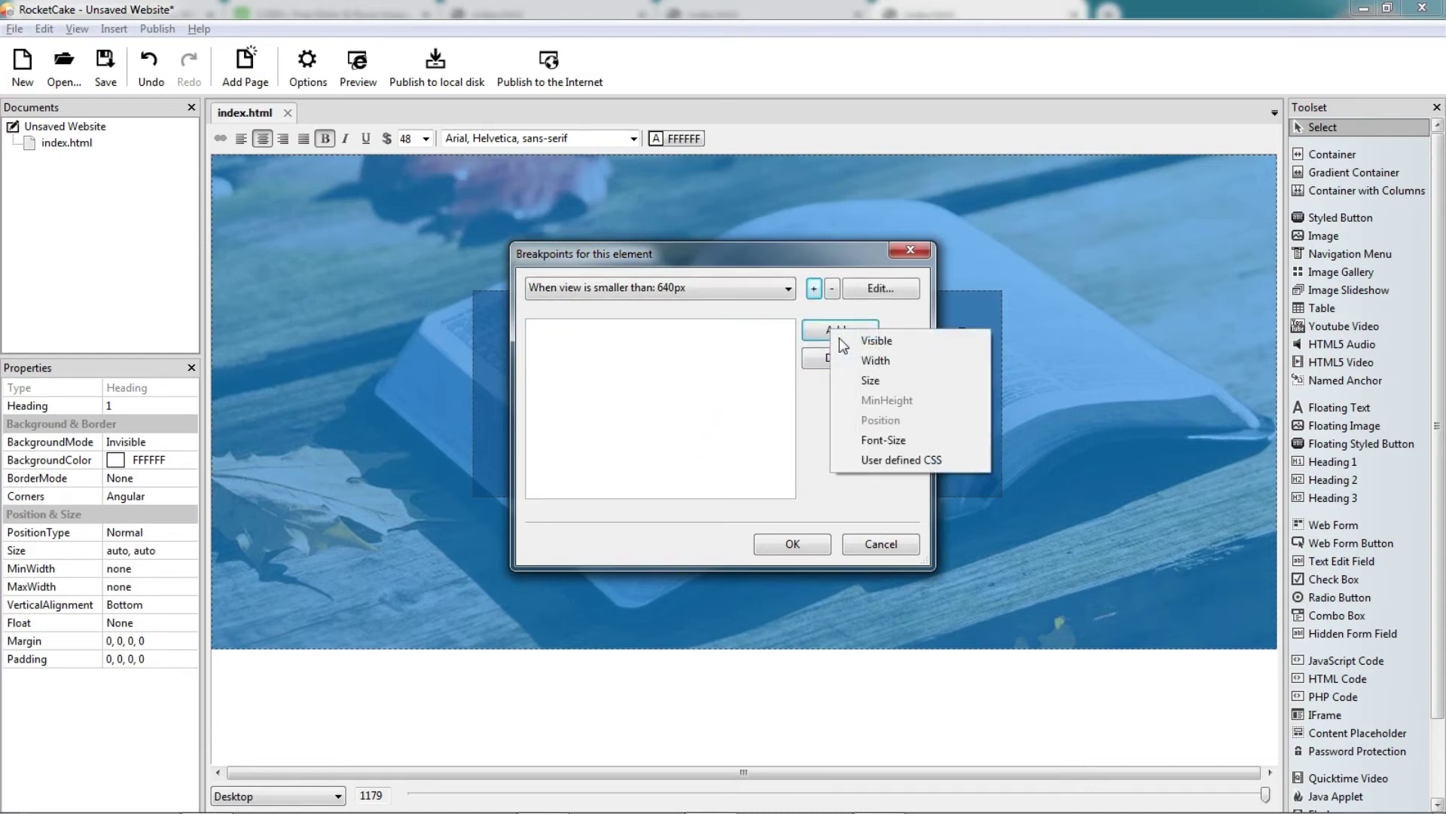
click(887, 441)
click(700, 329)
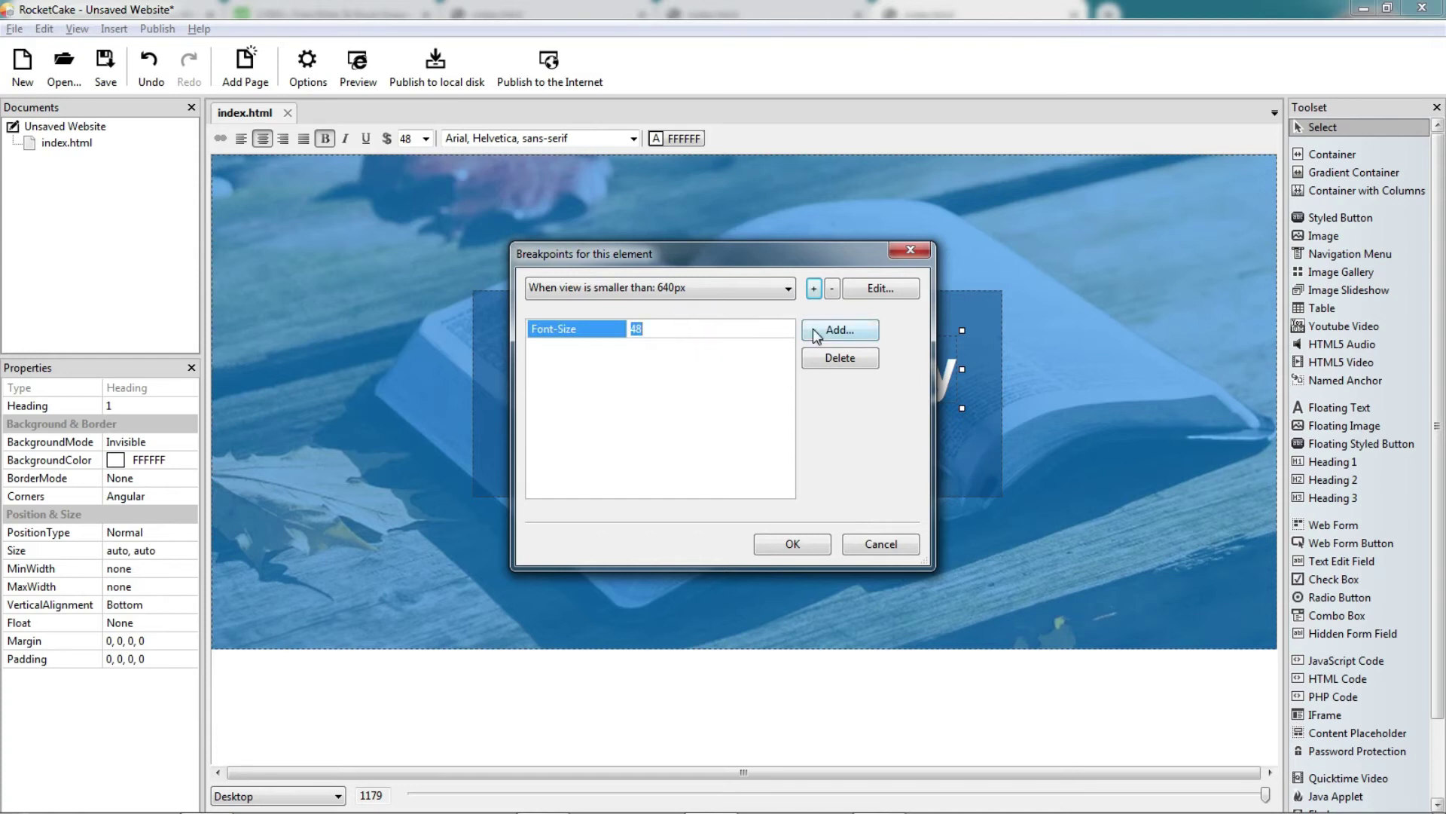
text(32)
click(797, 544)
Step: Add a breakpoint to the subtitle for views smaller than 640 px with a font size of 18
click(807, 434)
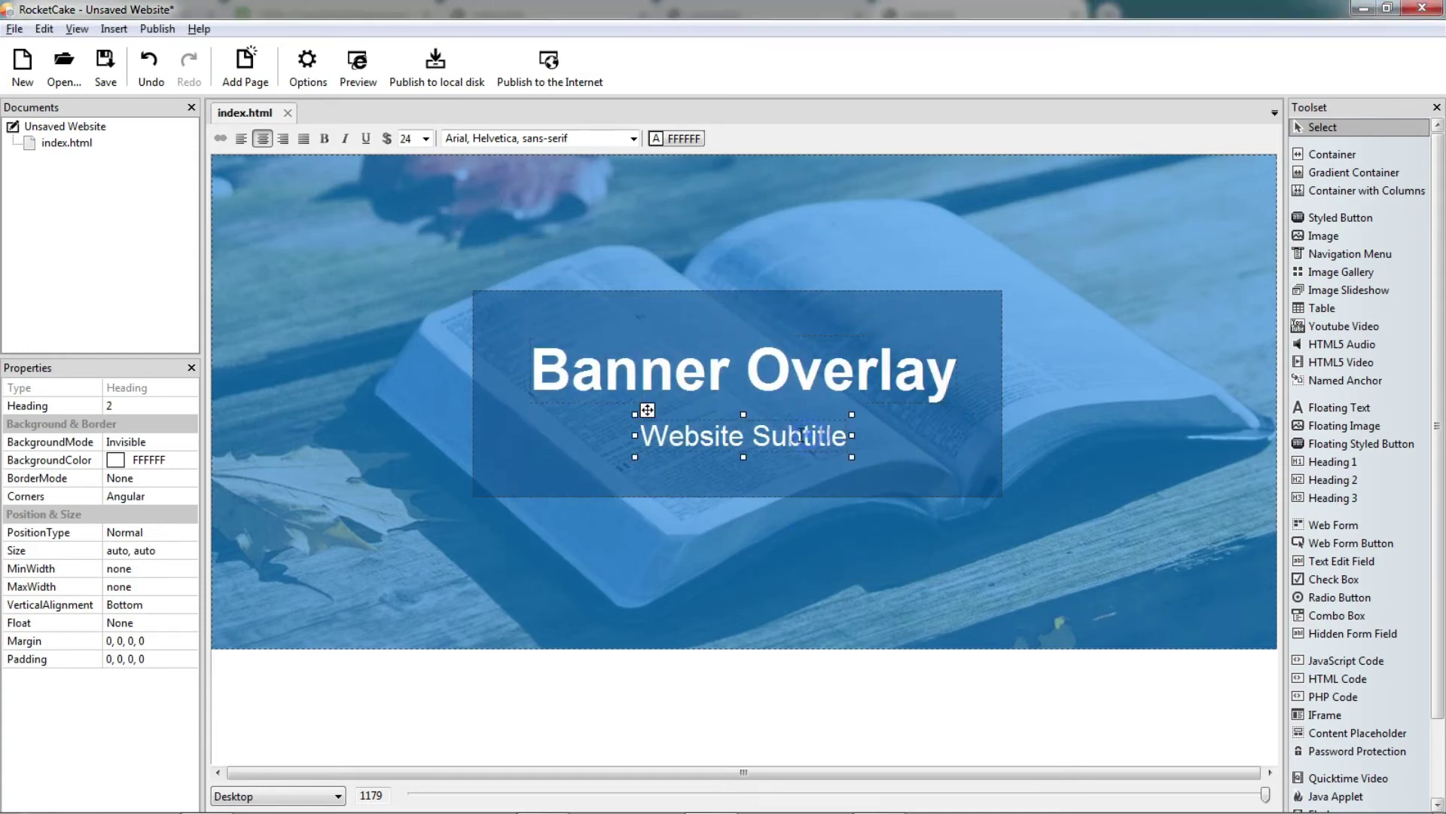
right_click(800, 435)
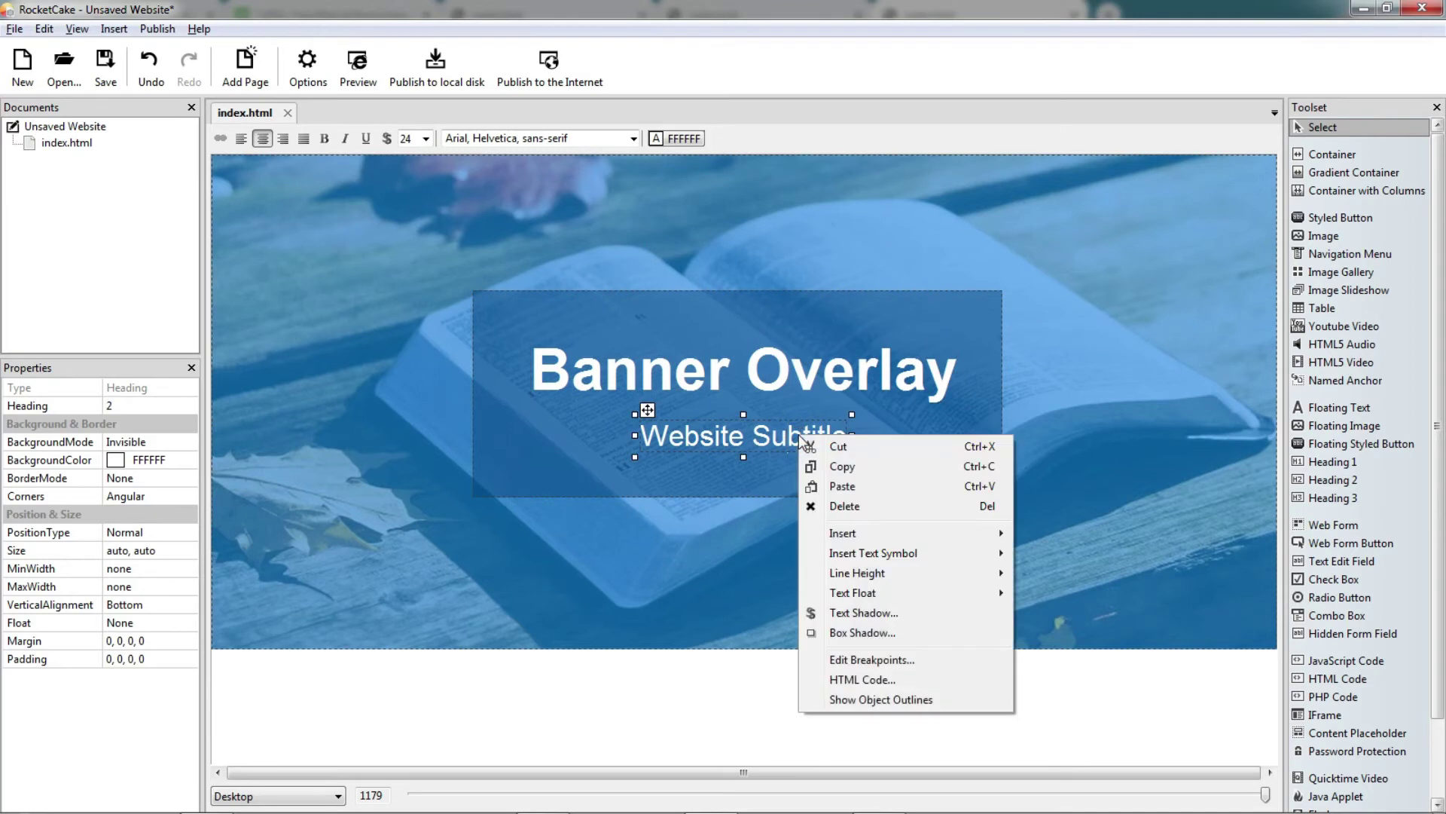
click(874, 660)
click(813, 288)
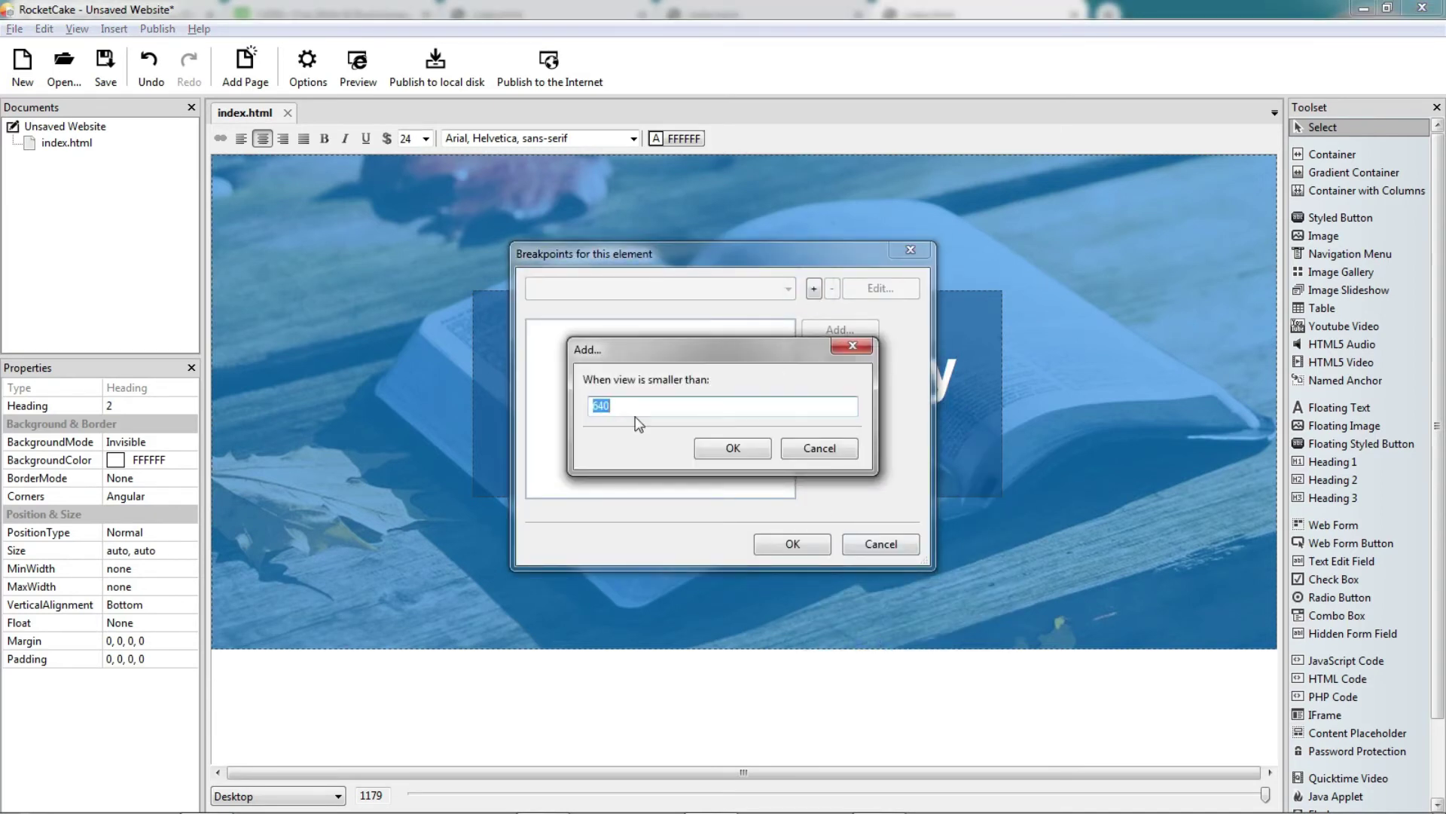
click(716, 450)
click(840, 324)
click(908, 431)
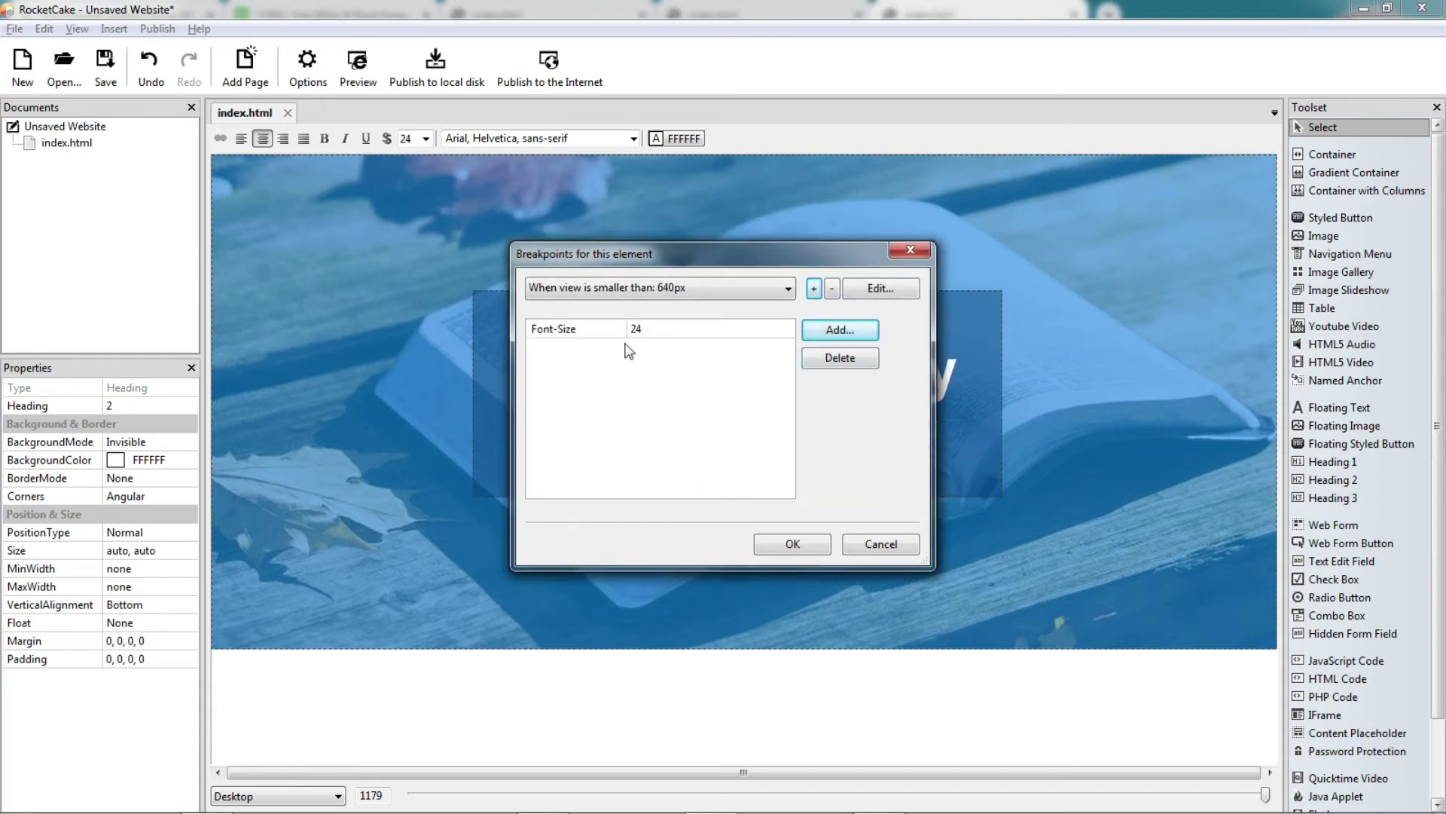
click(652, 327)
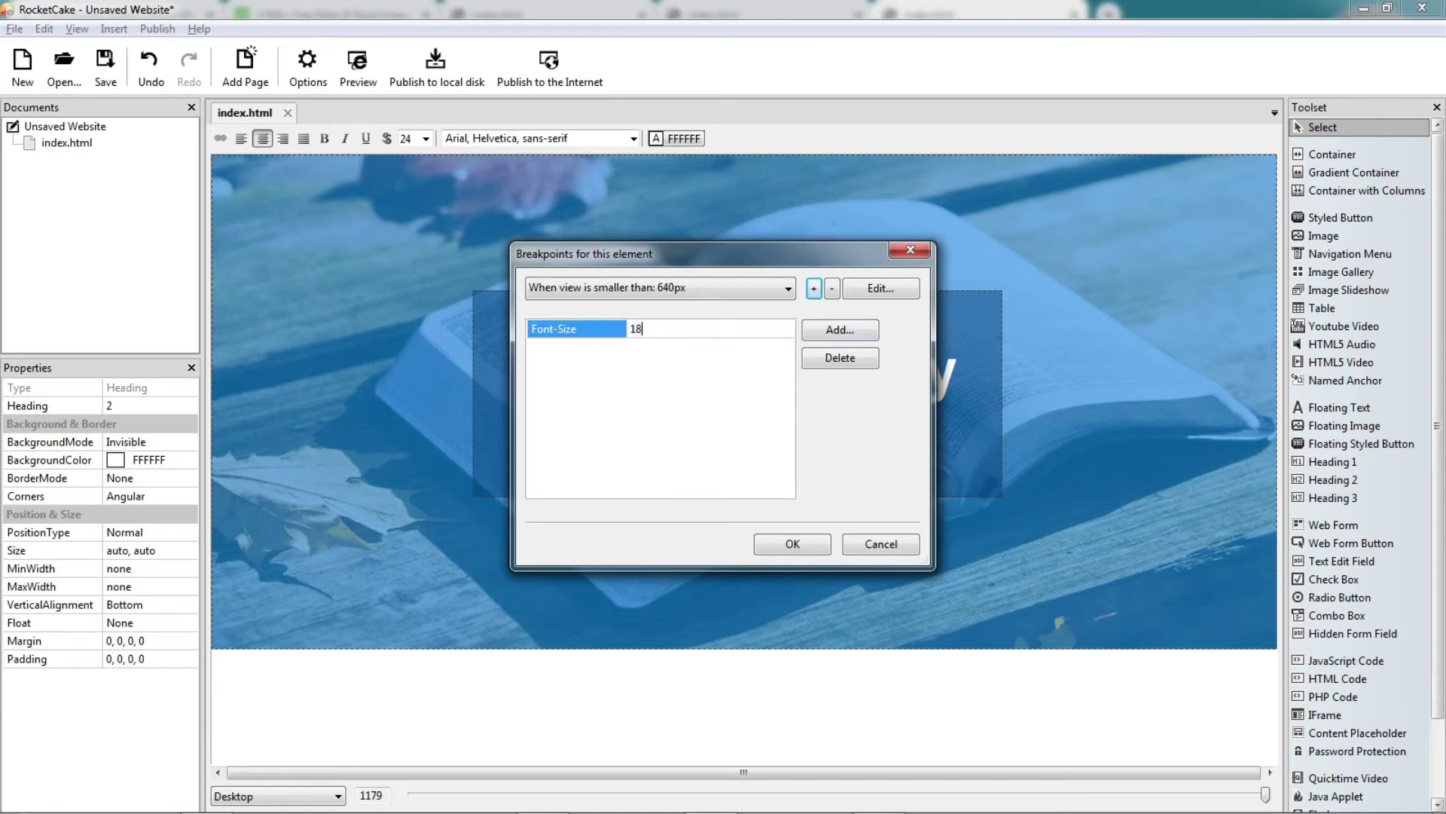
click(791, 546)
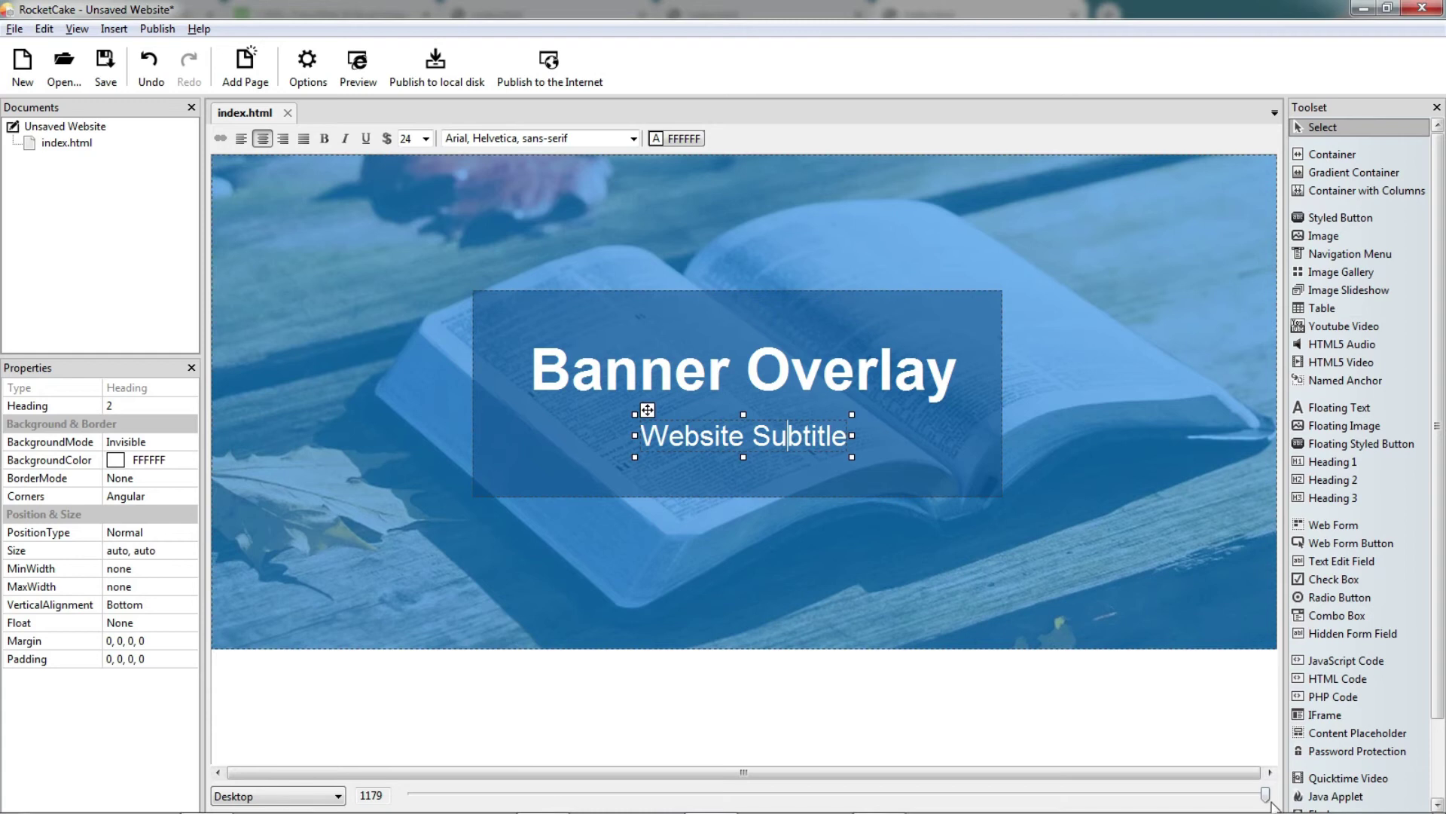
Step: Add a second breakpoint to the main heading for views smaller than 360 px, with its own font-size setting
mouse_move(1267, 797)
mouse_down()
mouse_move(733, 796)
mouse_move(1152, 790)
mouse_move(761, 797)
mouse_move(985, 790)
mouse_move(782, 776)
mouse_move(410, 792)
mouse_move(1265, 794)
mouse_up()
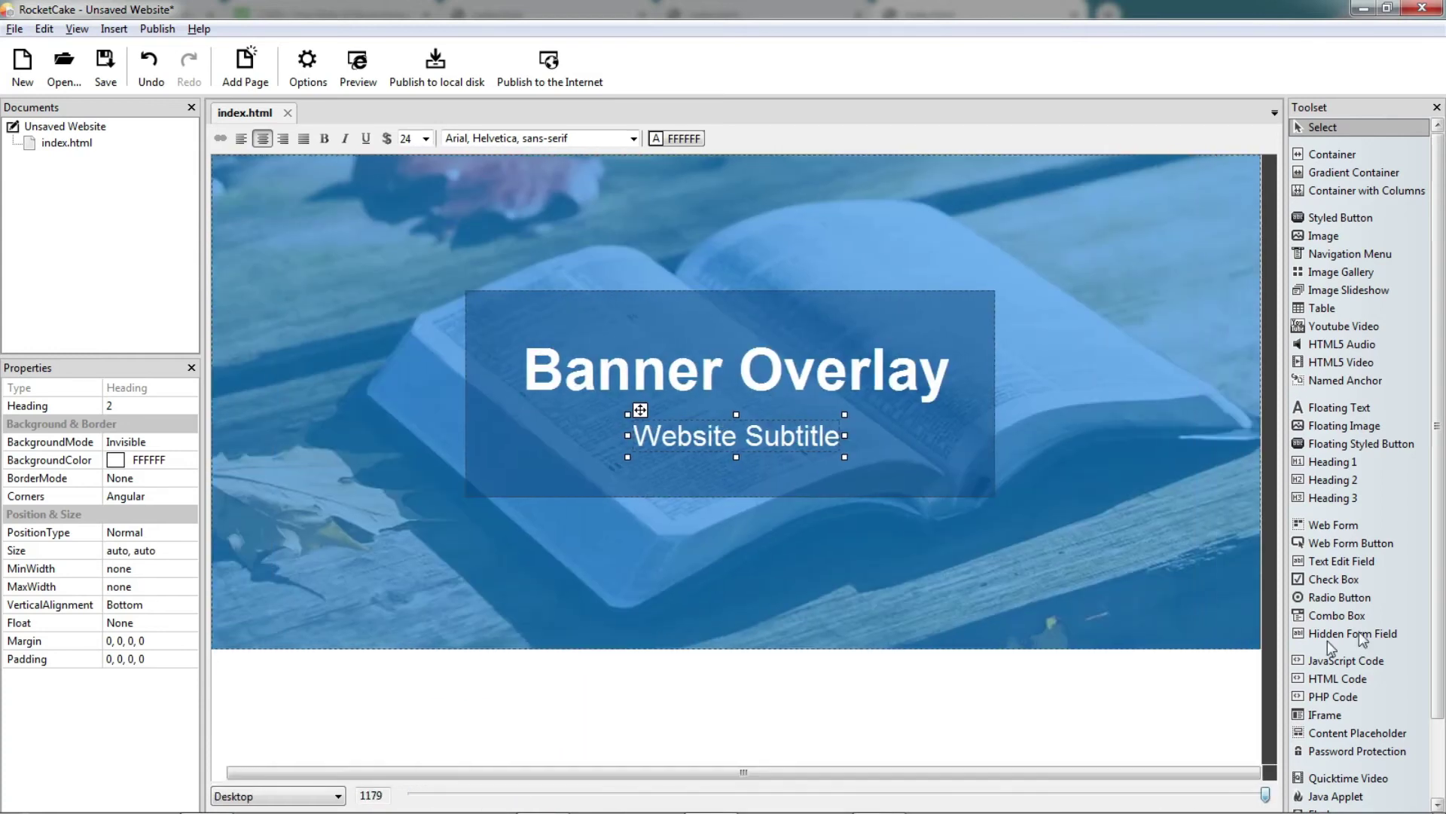
click(832, 365)
right_click(835, 369)
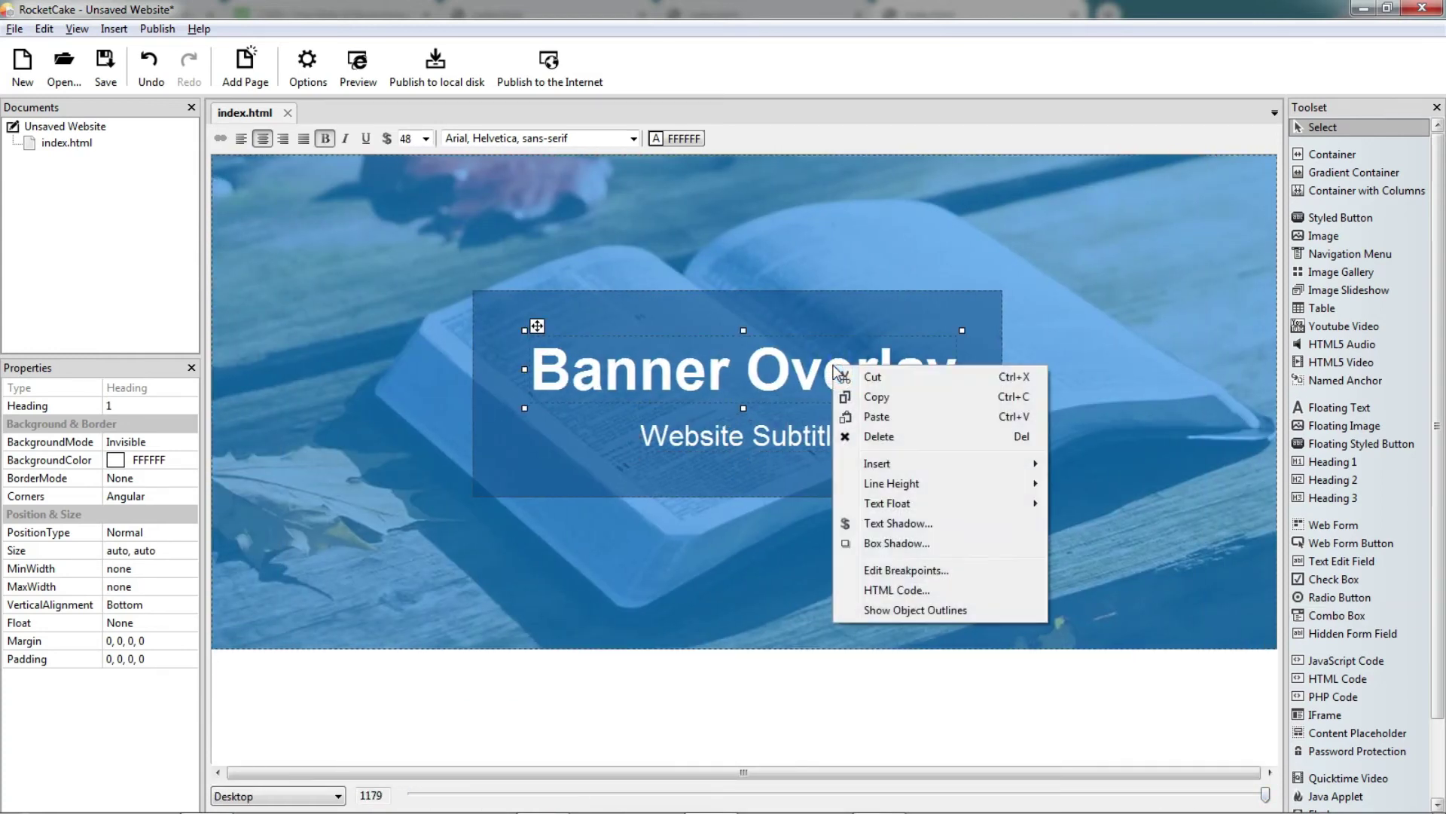
click(893, 570)
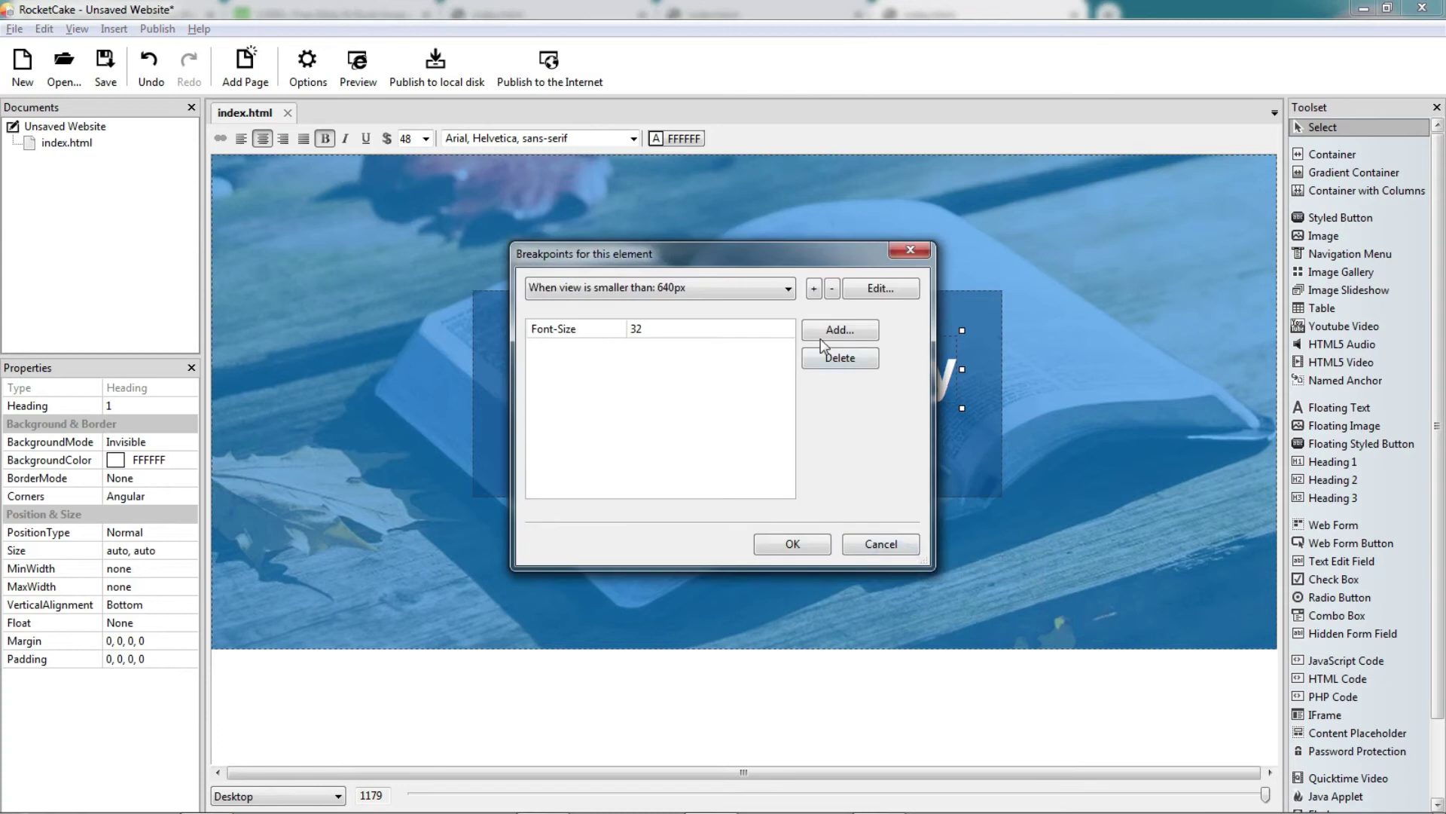
click(814, 288)
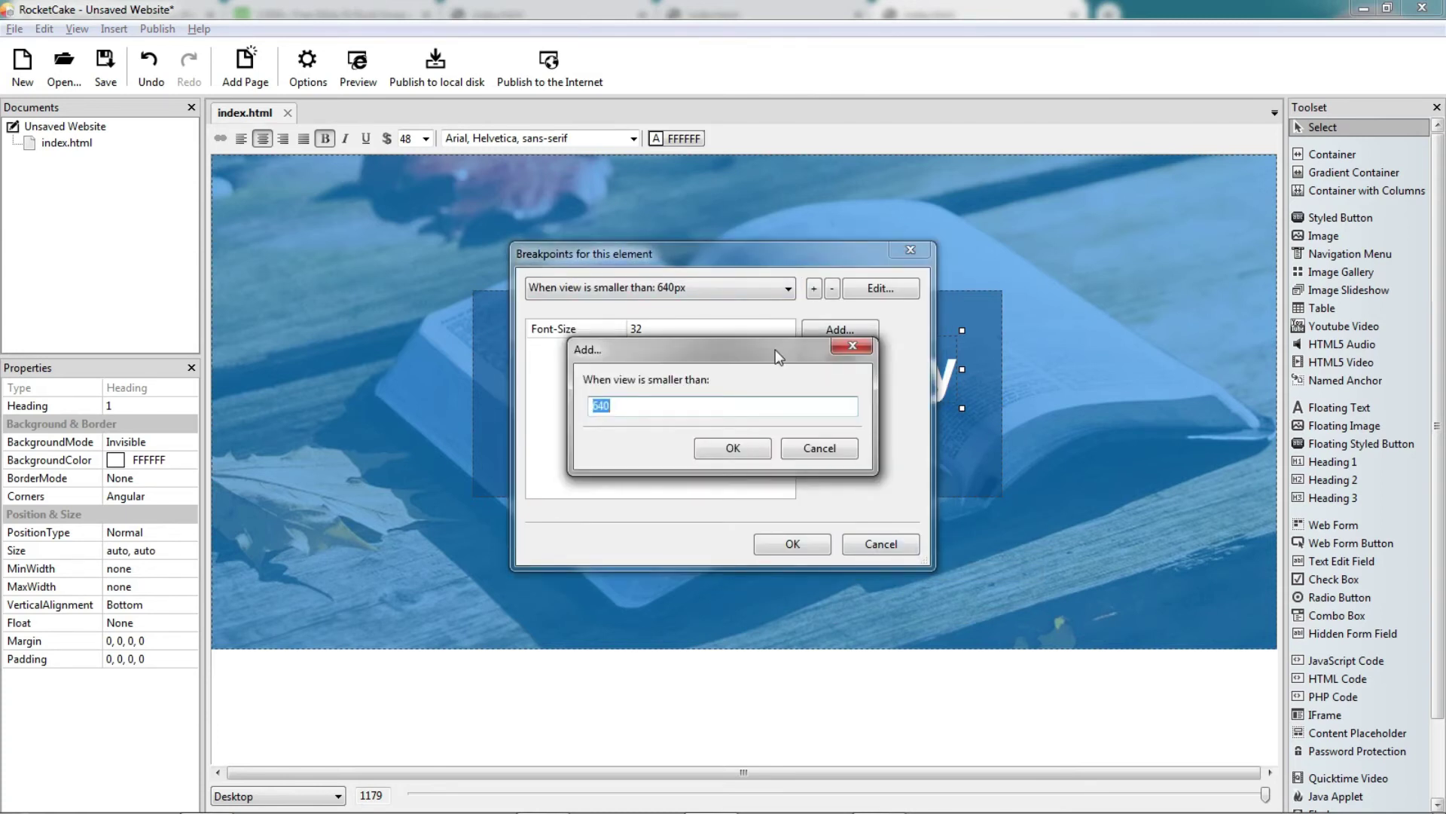
text(32)
click(604, 405)
key(BackSpace)
text(6)
click(742, 450)
click(853, 340)
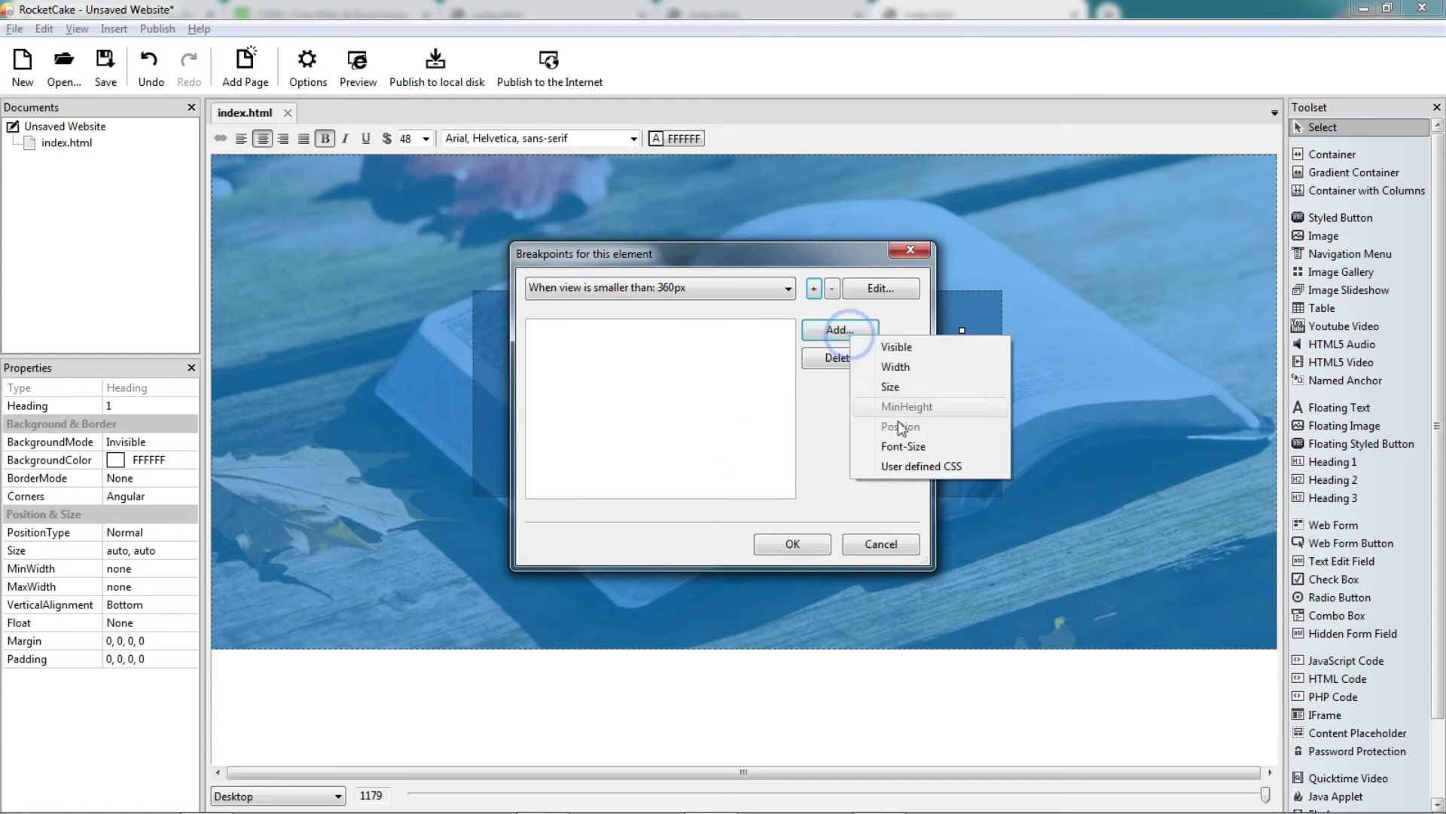
click(900, 446)
click(695, 324)
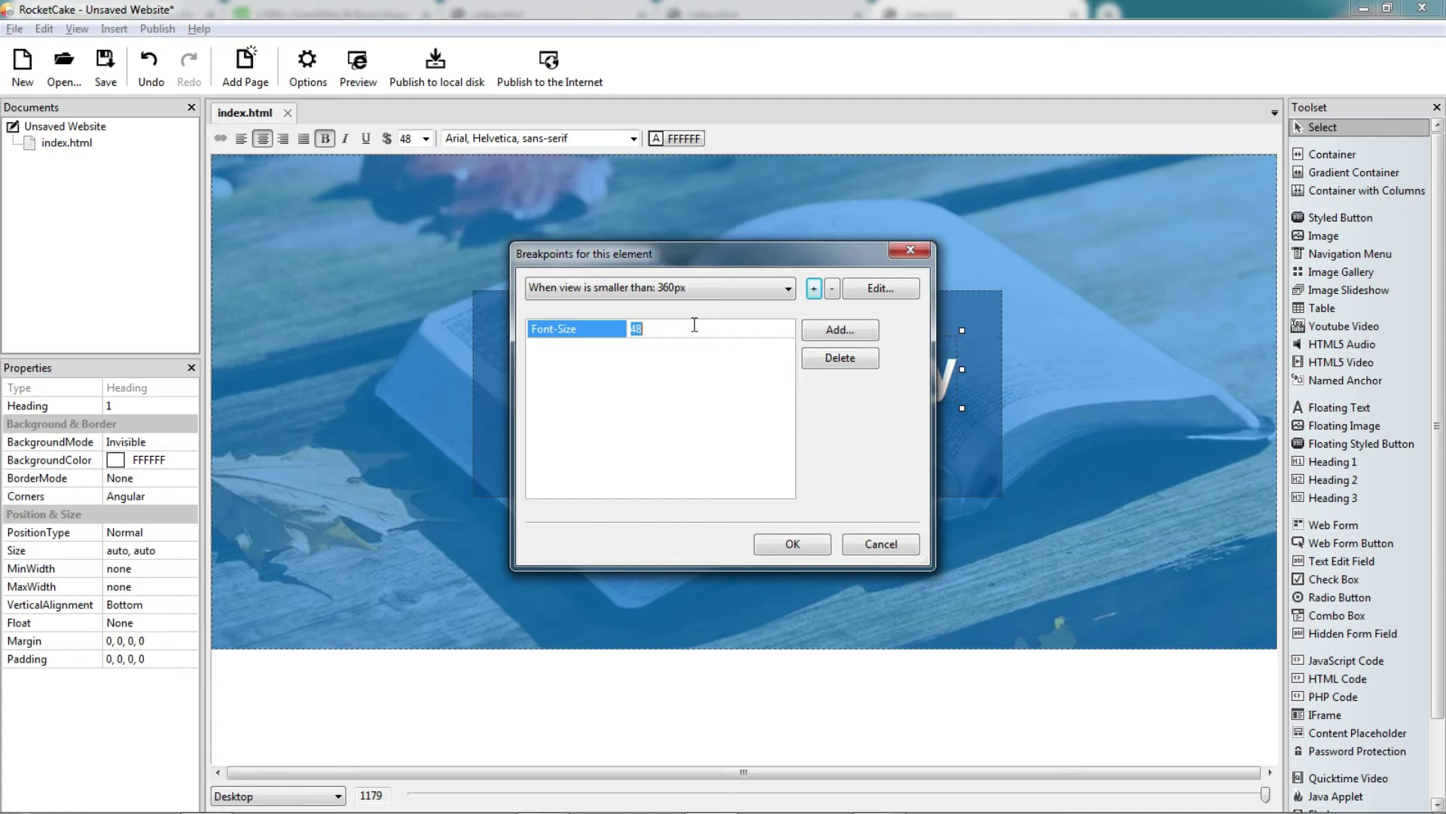
click(784, 543)
Step: Add a second breakpoint to the subtitle for views smaller than 360 px with a font size of 15
click(803, 437)
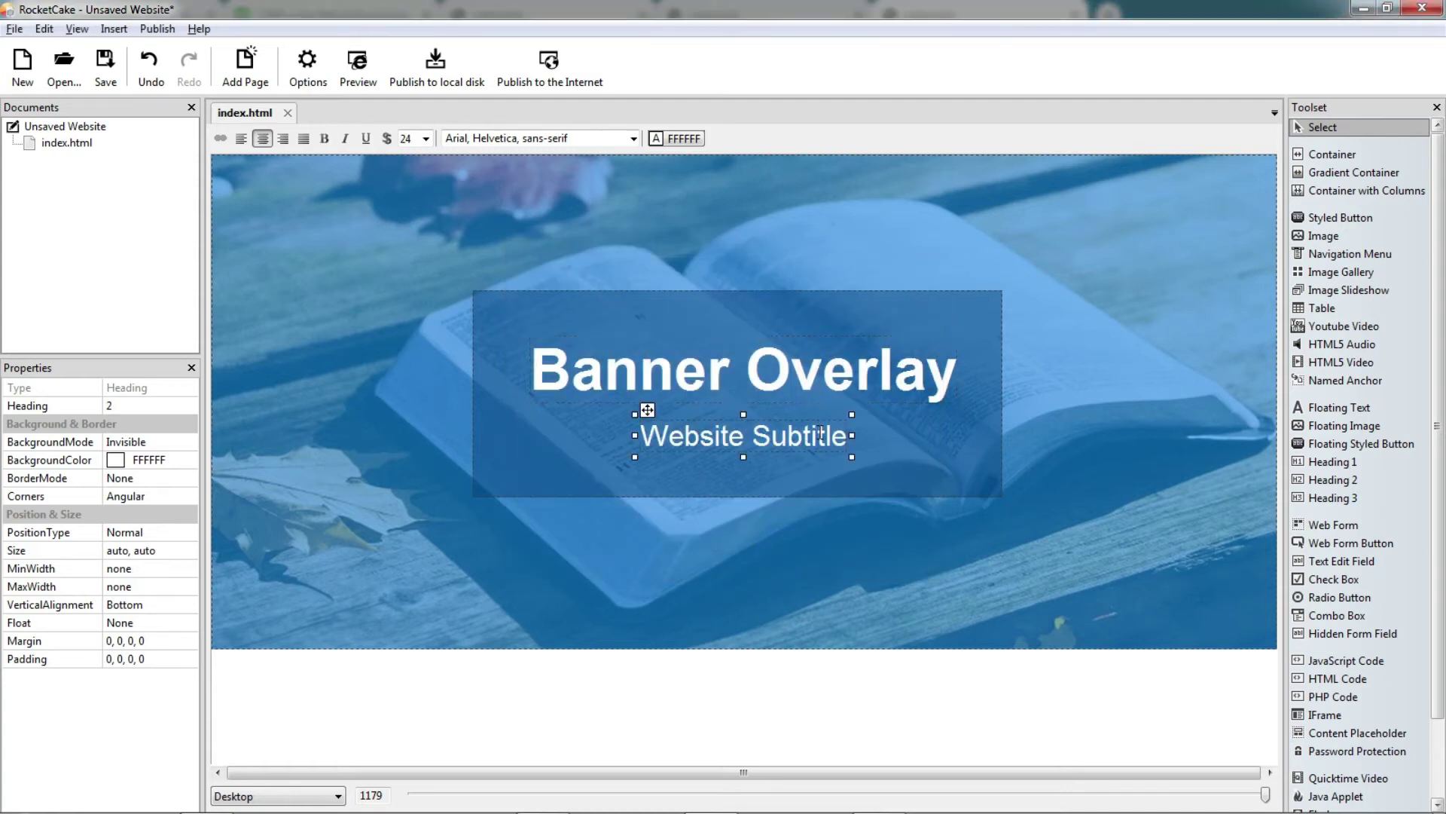
right_click(805, 438)
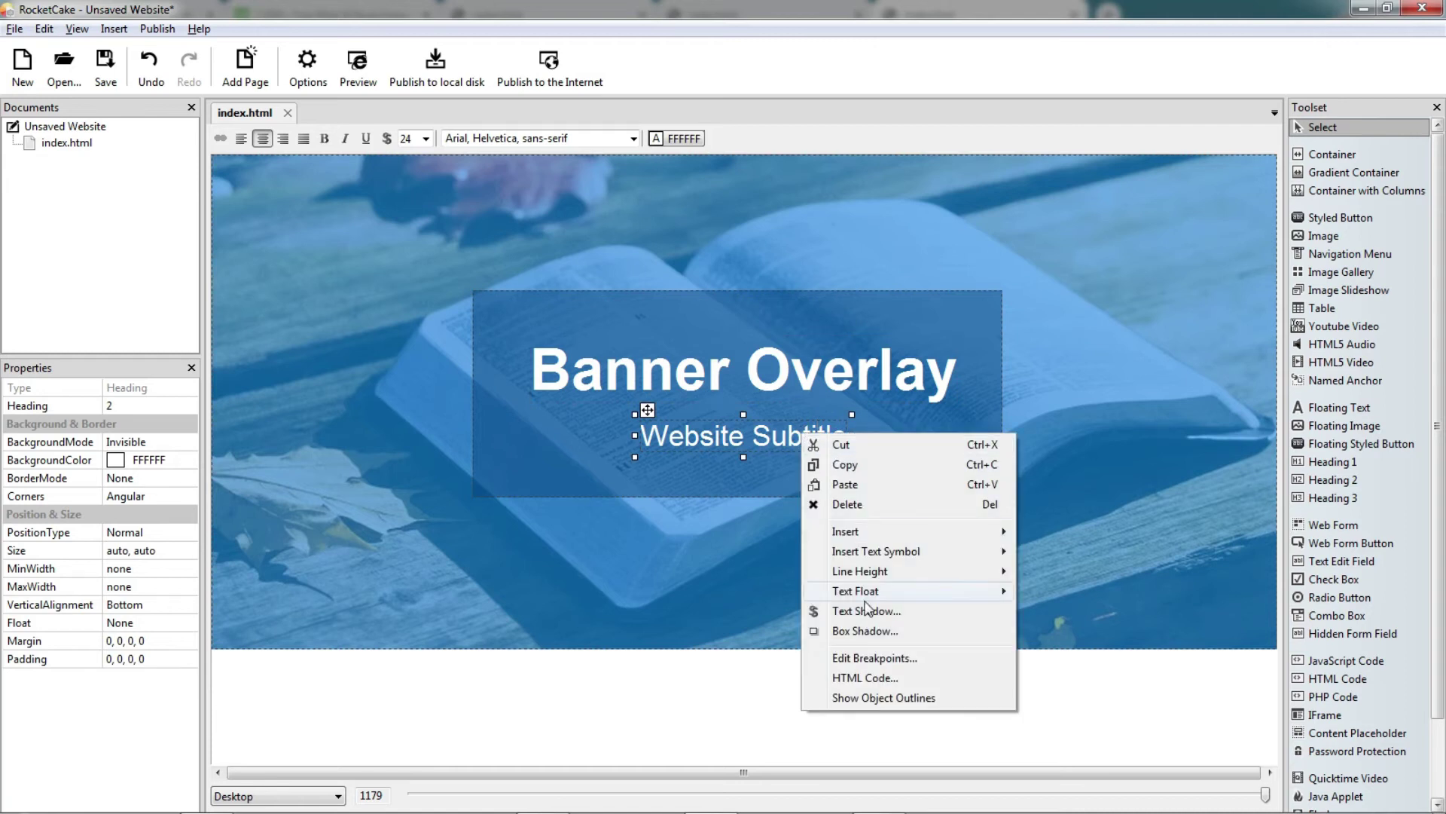
click(874, 658)
click(814, 289)
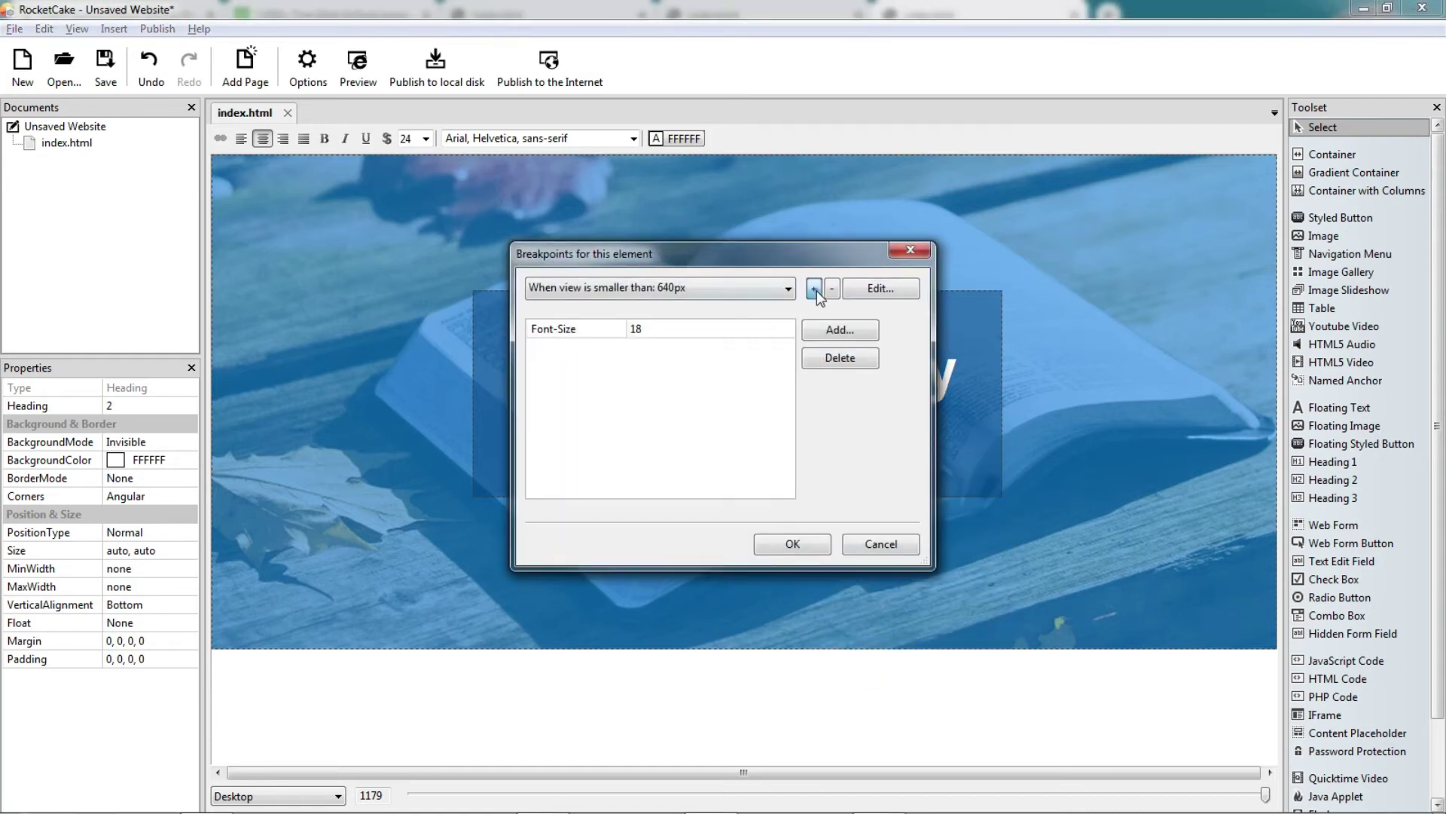
text(360)
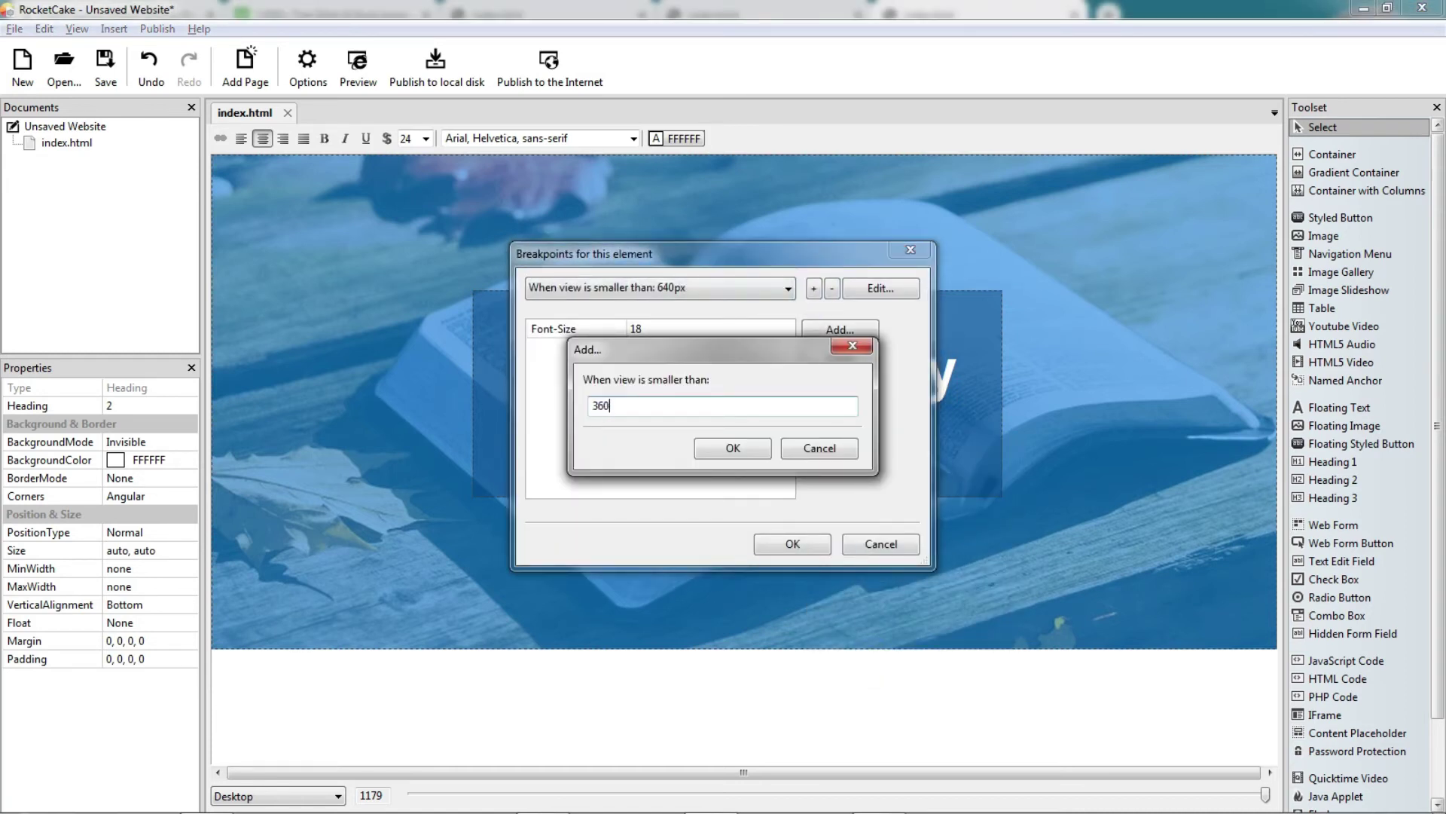
click(743, 452)
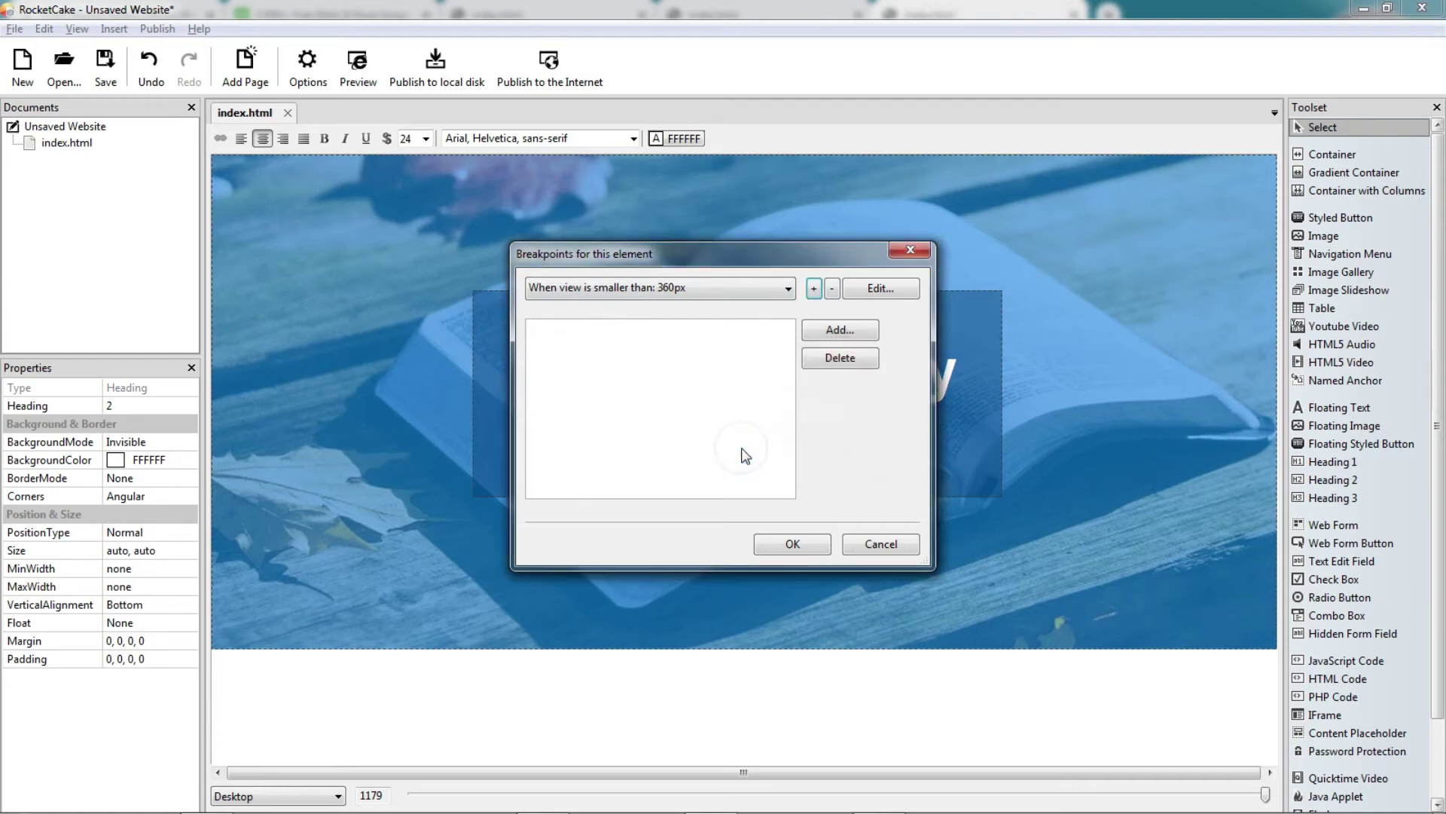
click(874, 331)
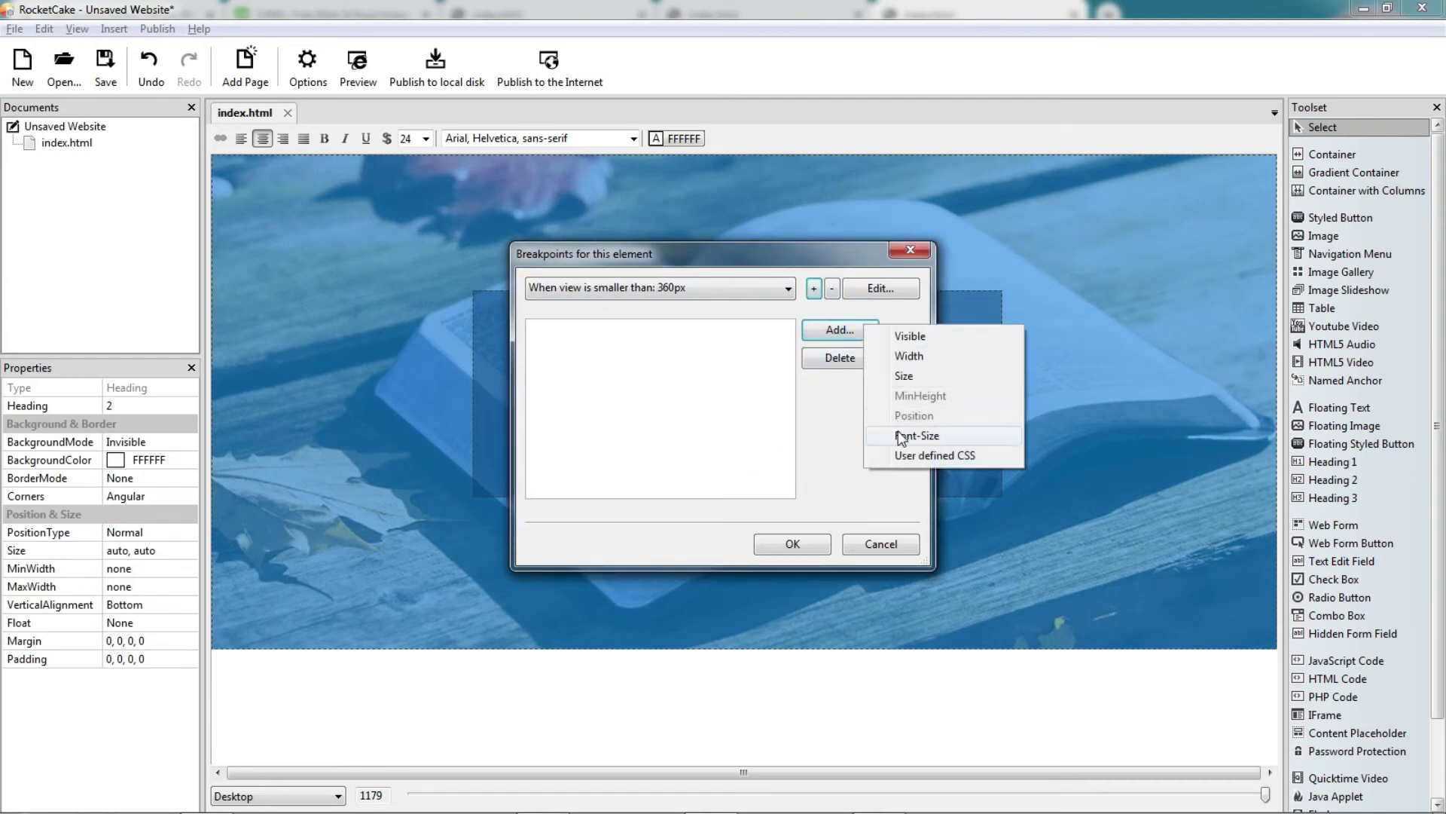
click(901, 437)
click(664, 328)
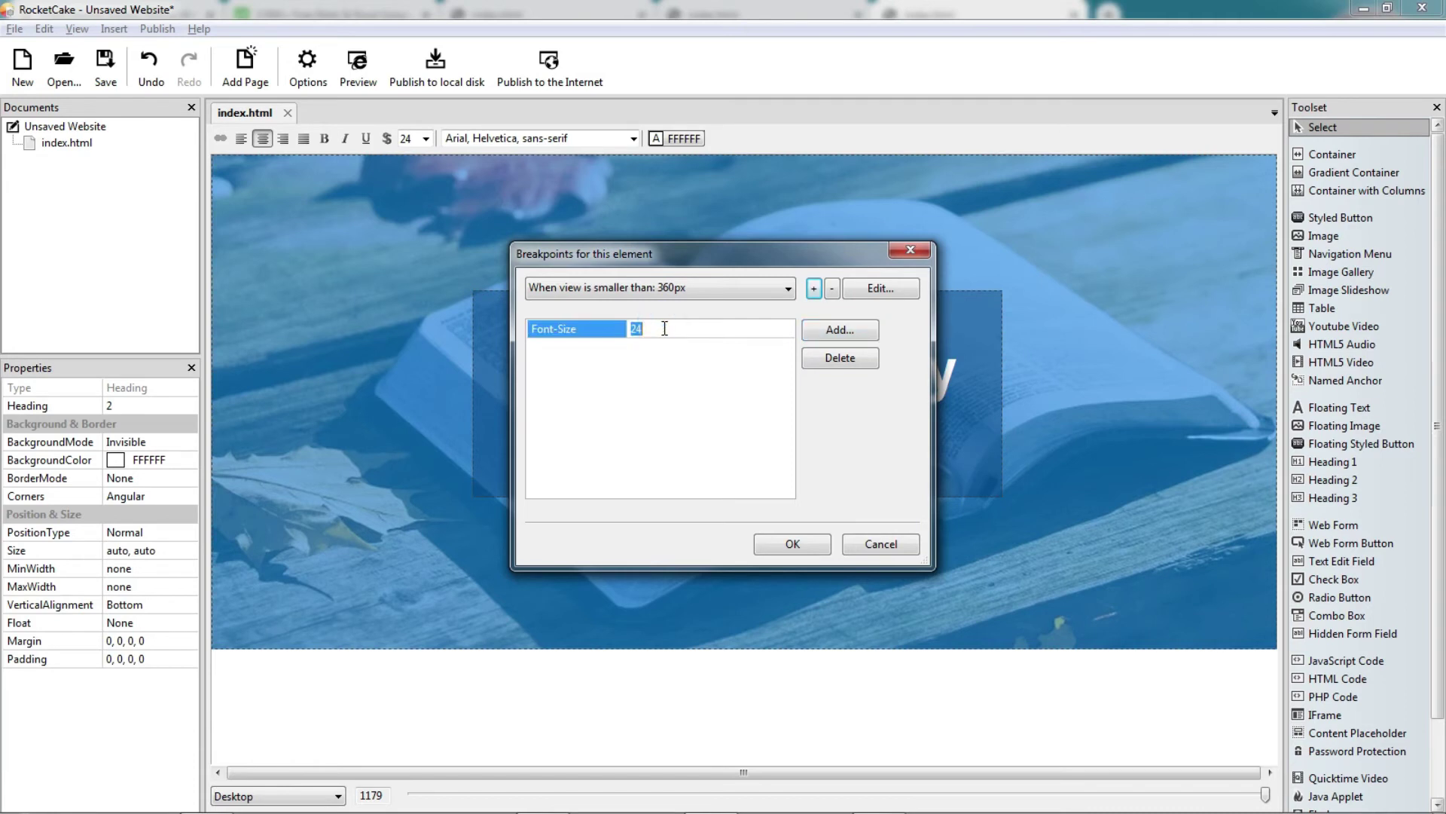
text(15)
click(768, 544)
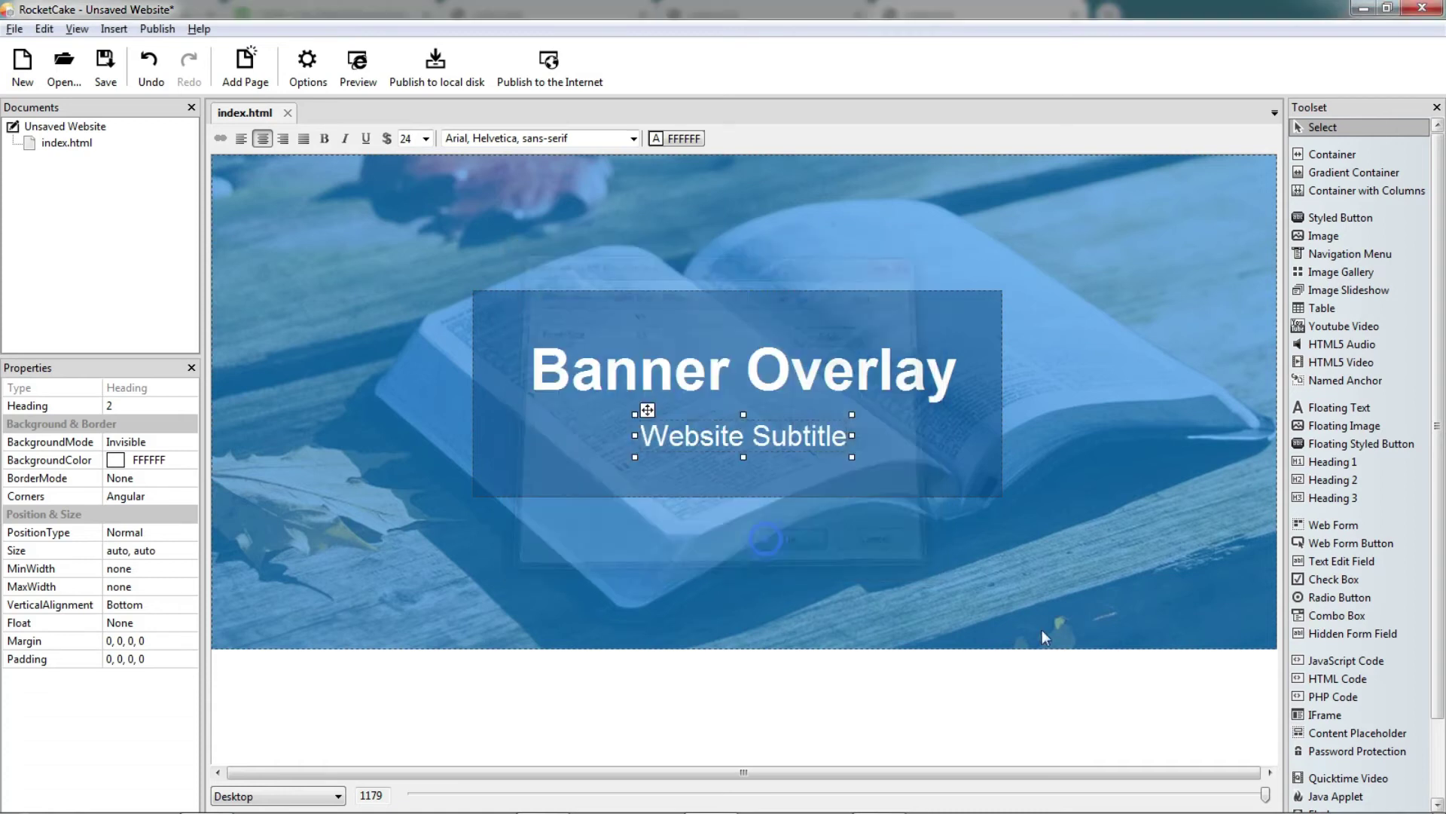
Step: Check the banner's responsiveness at narrower widths in the editor and in a resized browser preview, and return to the RocketCake page
mouse_move(1265, 795)
mouse_down()
mouse_move(412, 795)
mouse_move(1265, 795)
mouse_up()
click(356, 70)
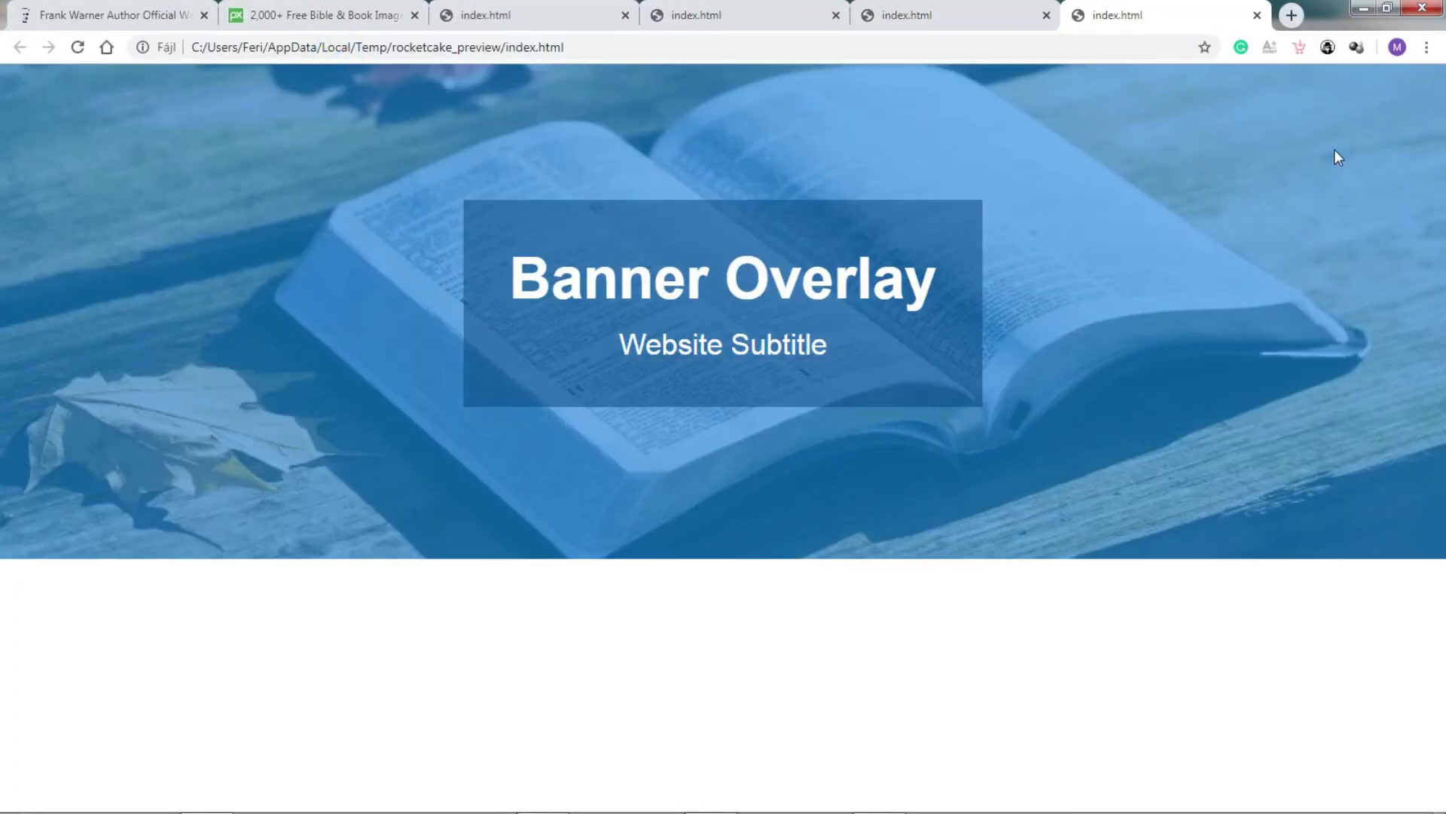
click(1387, 7)
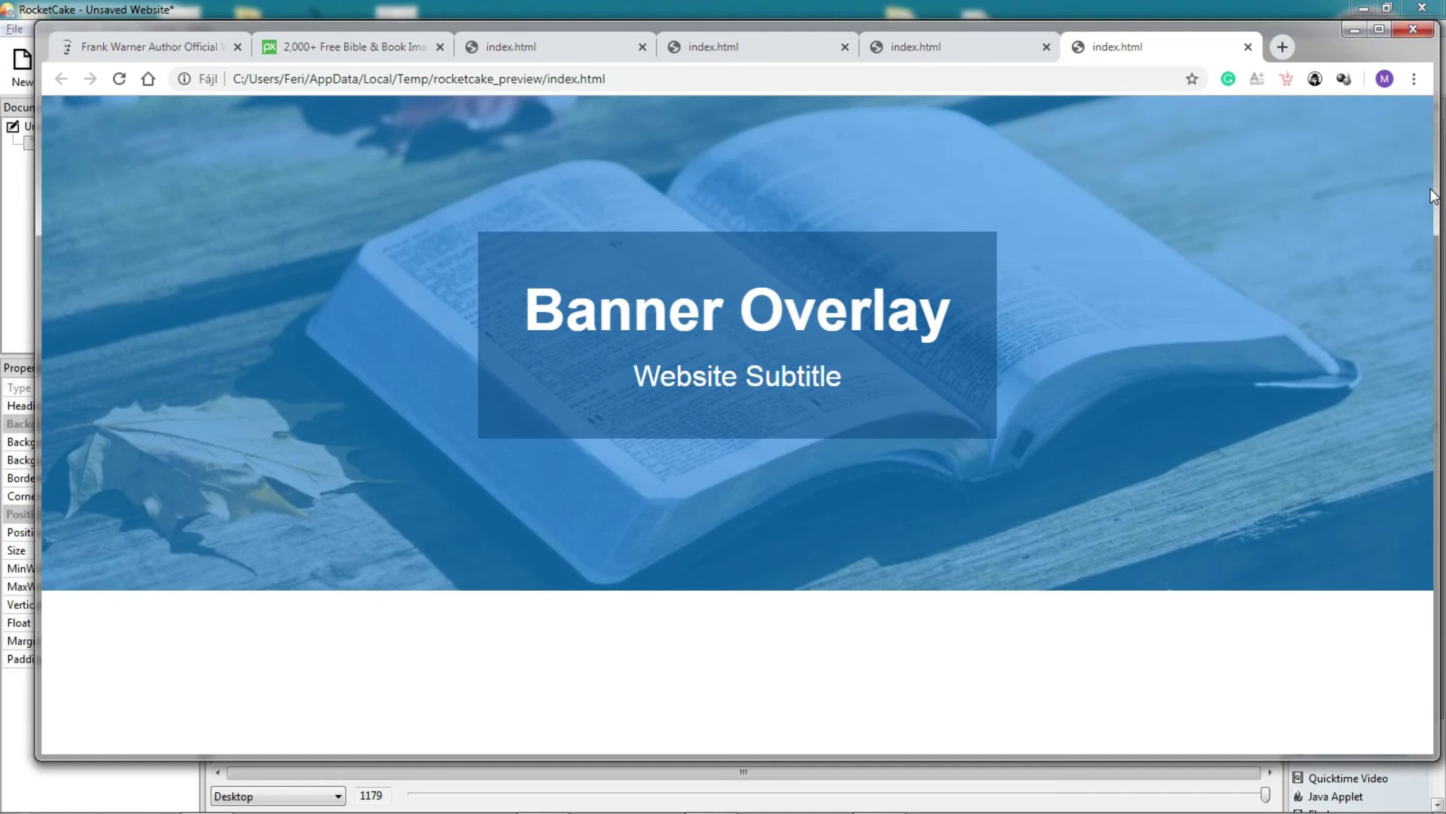
drag(1433, 187, 1379, 175)
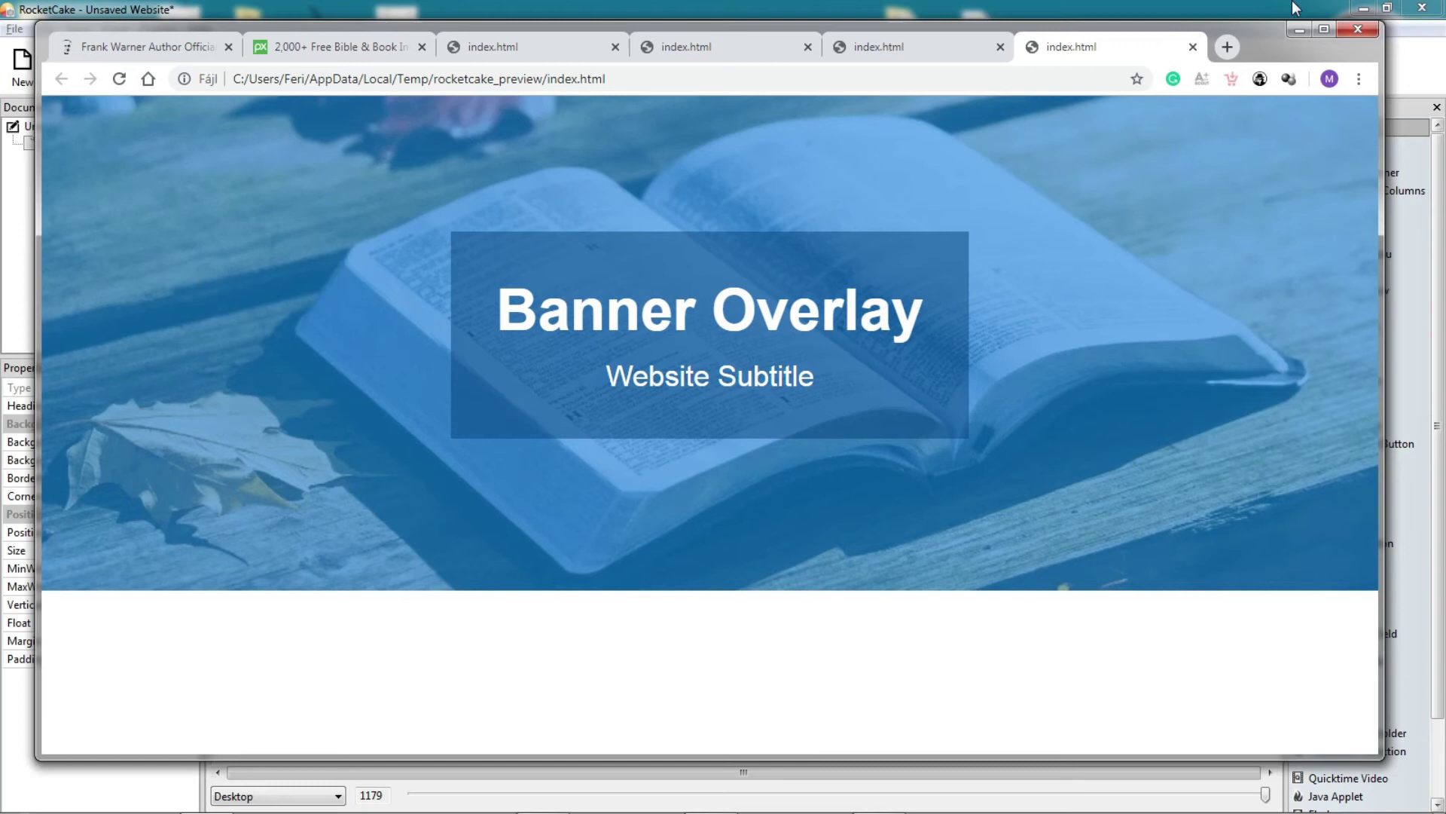
click(1298, 28)
click(751, 710)
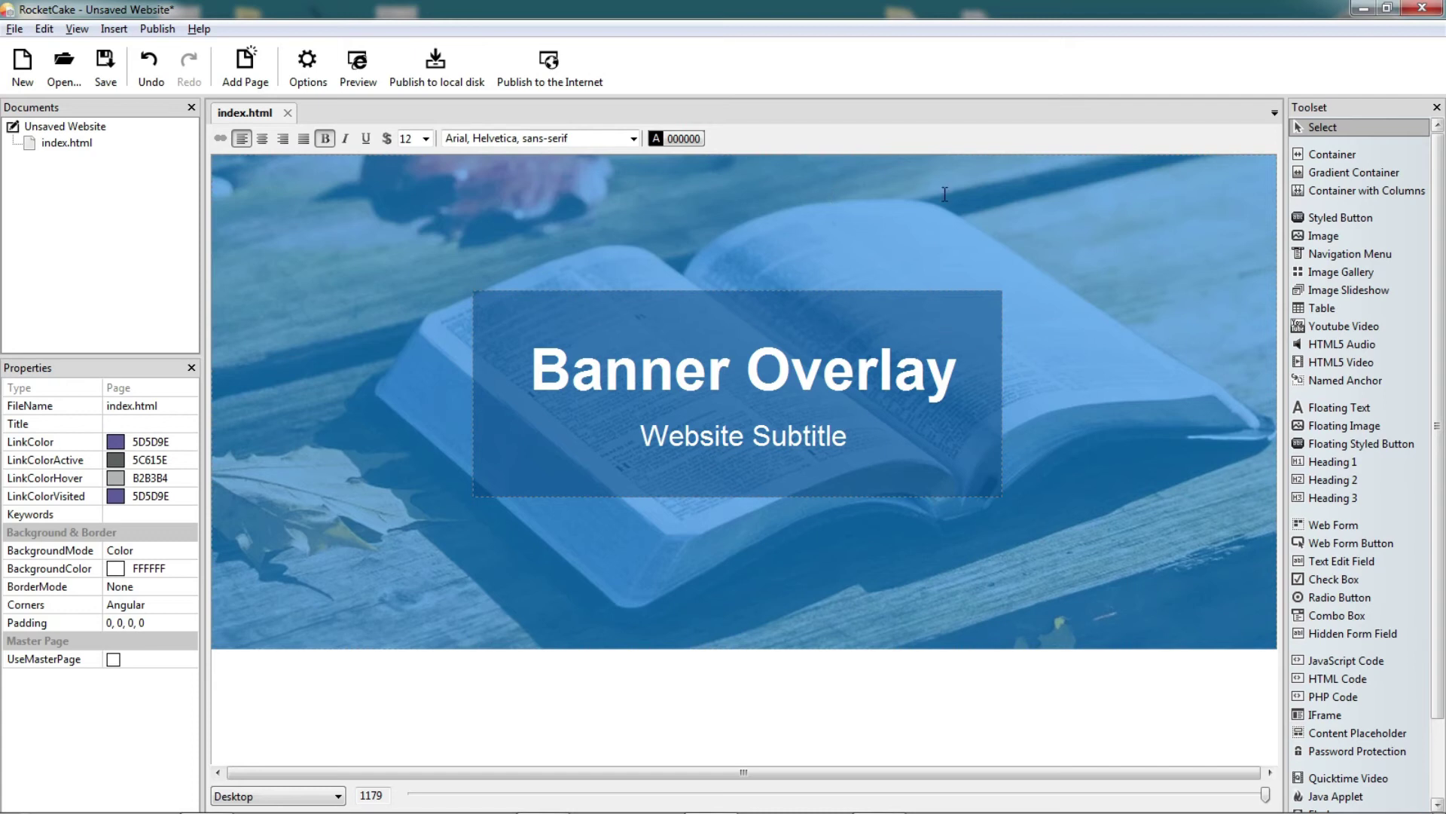
Step: Delete the blue overlay container with its contents and the background-image container from the page
click(1047, 301)
key(Delete)
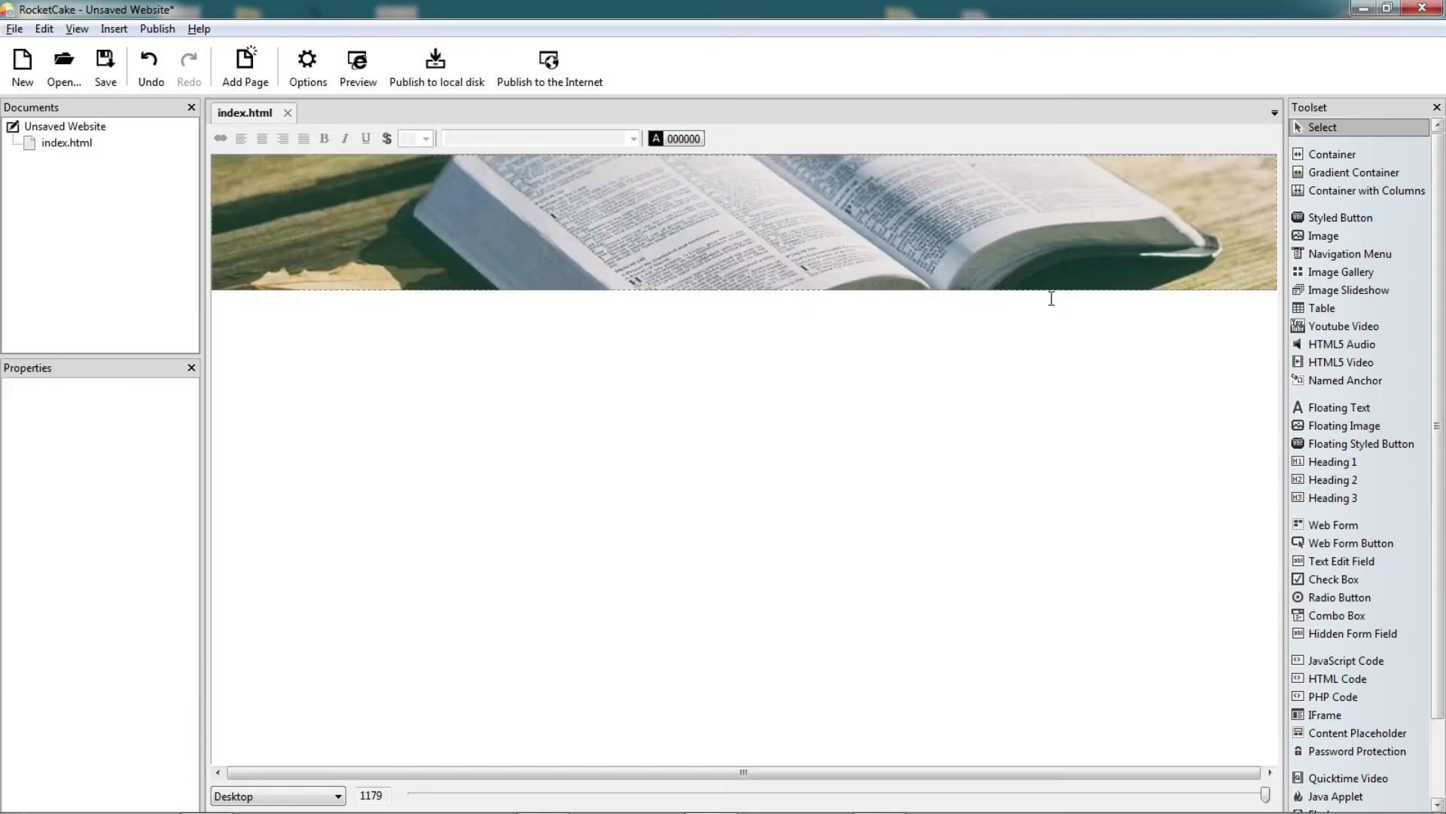
click(1089, 230)
key(Delete)
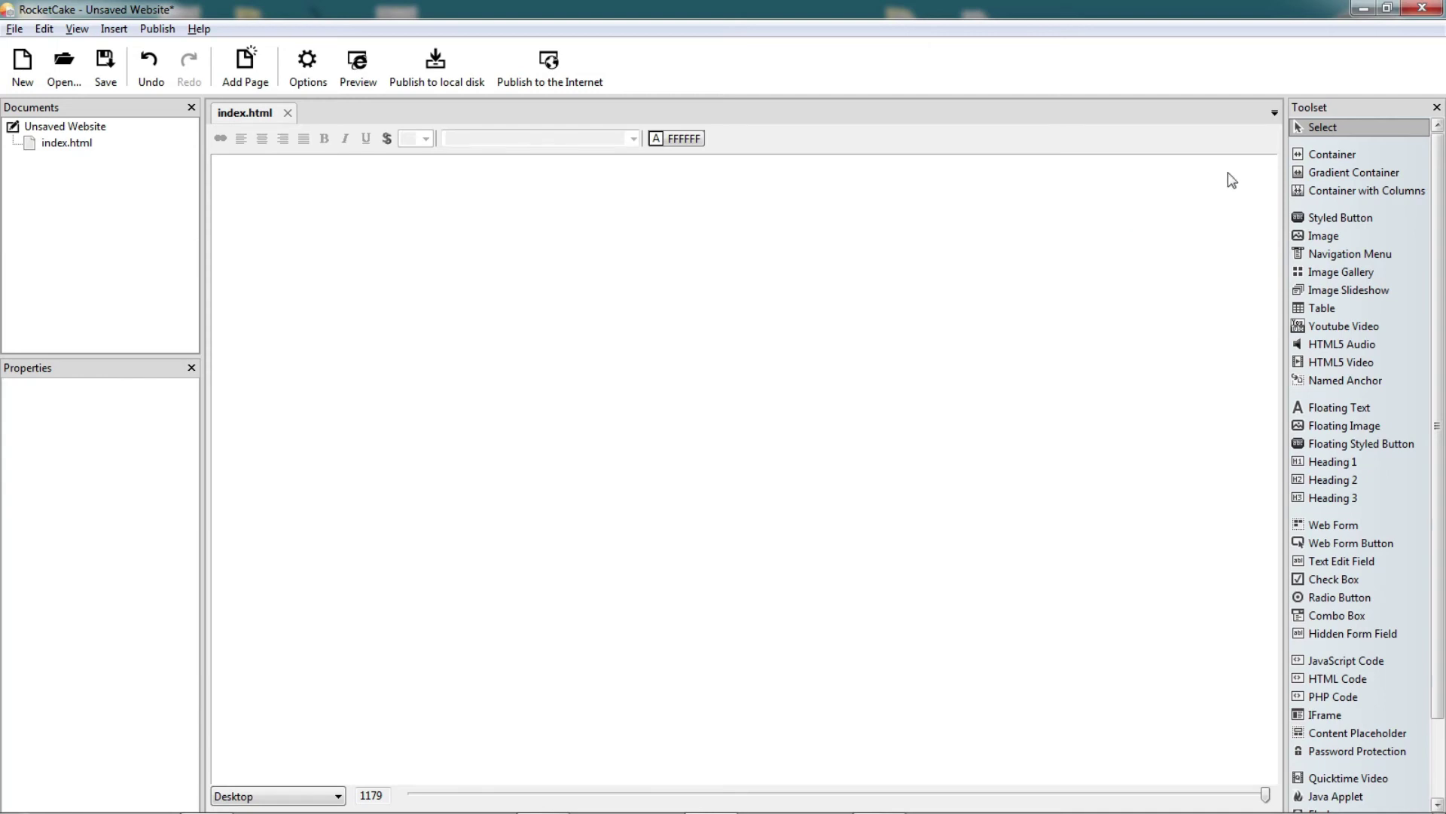
Step: Insert a container on the empty page and give it the open-book picture as an image background
click(1348, 156)
click(808, 291)
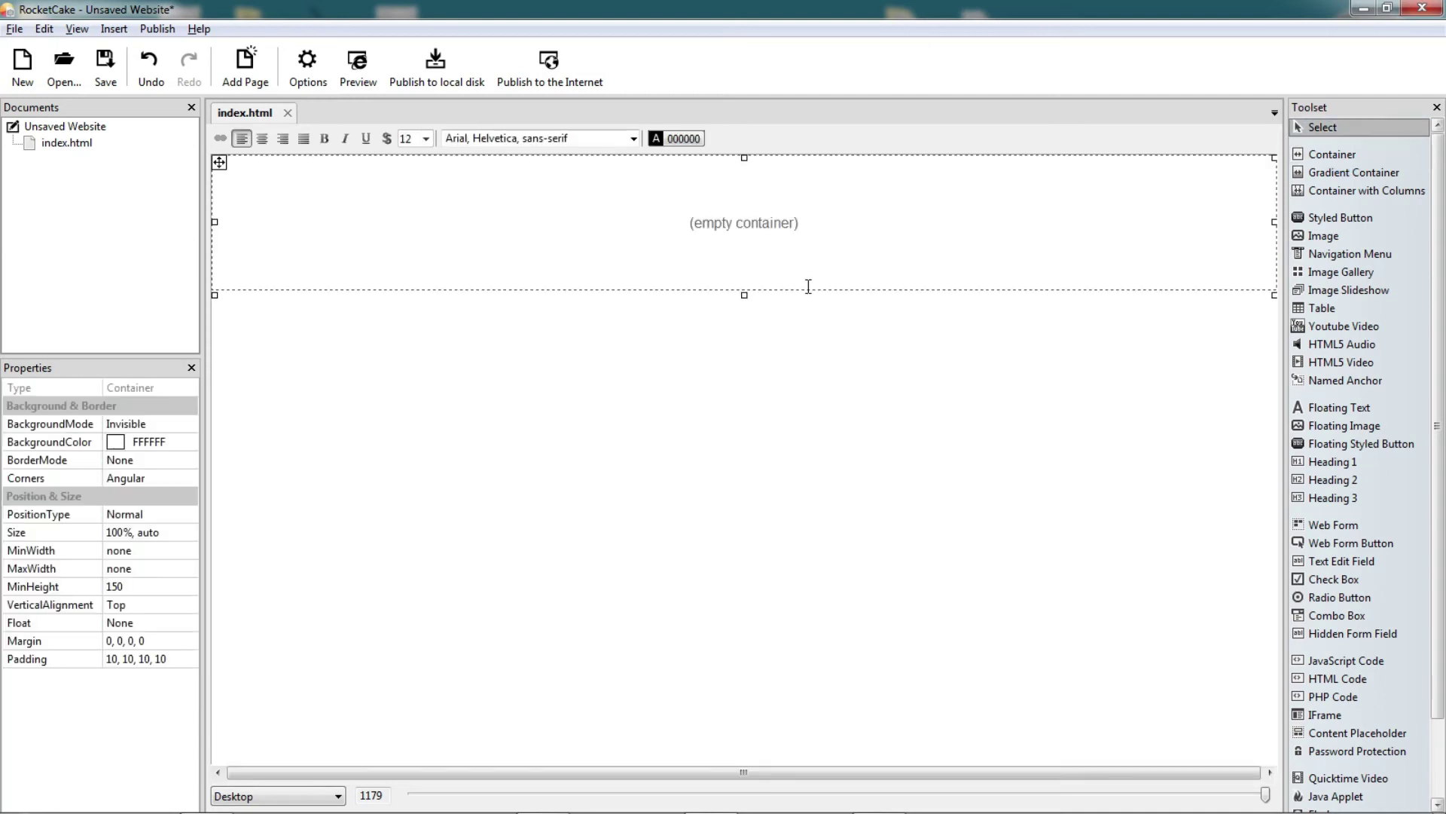
click(185, 423)
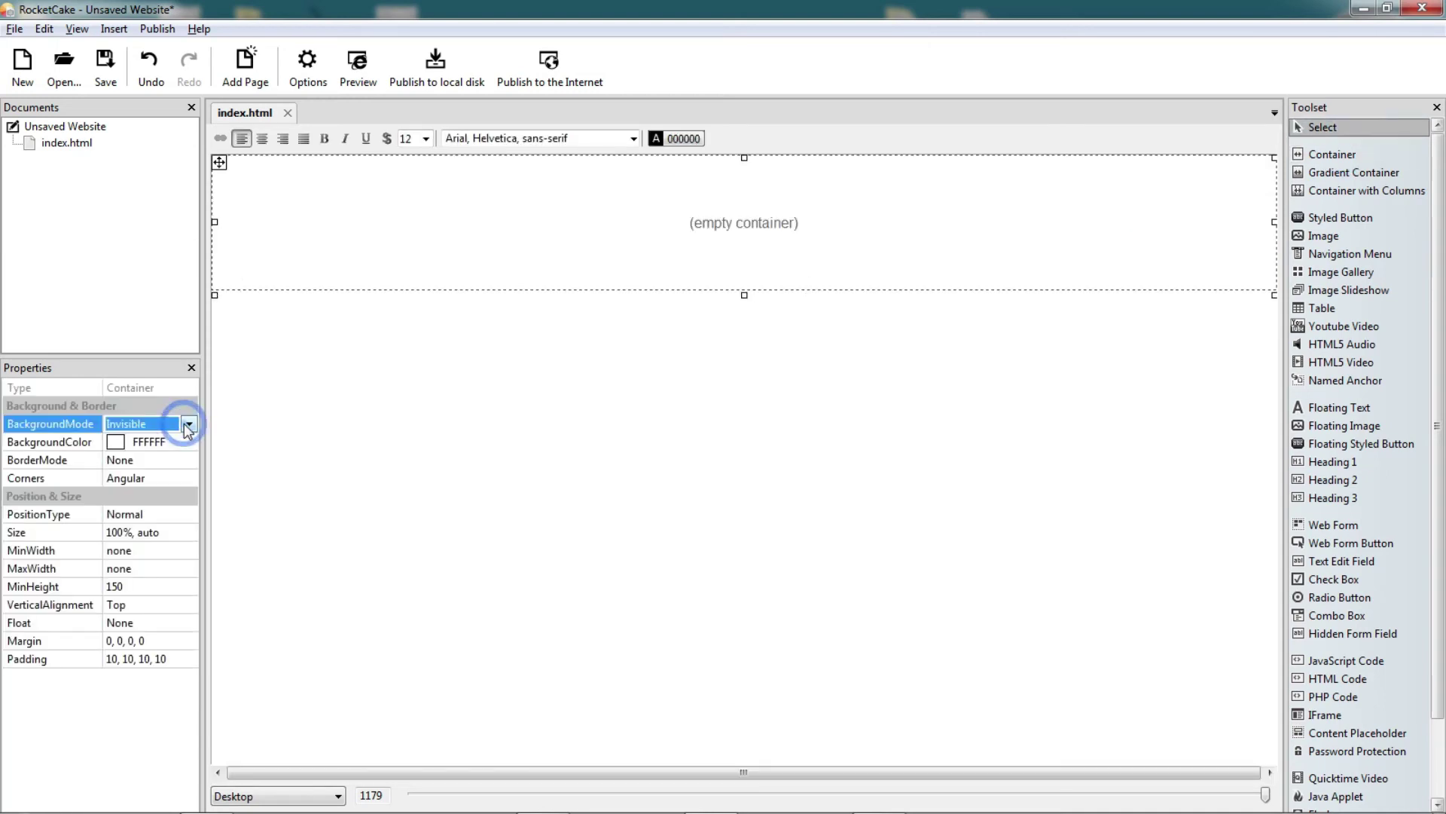
click(189, 423)
click(166, 476)
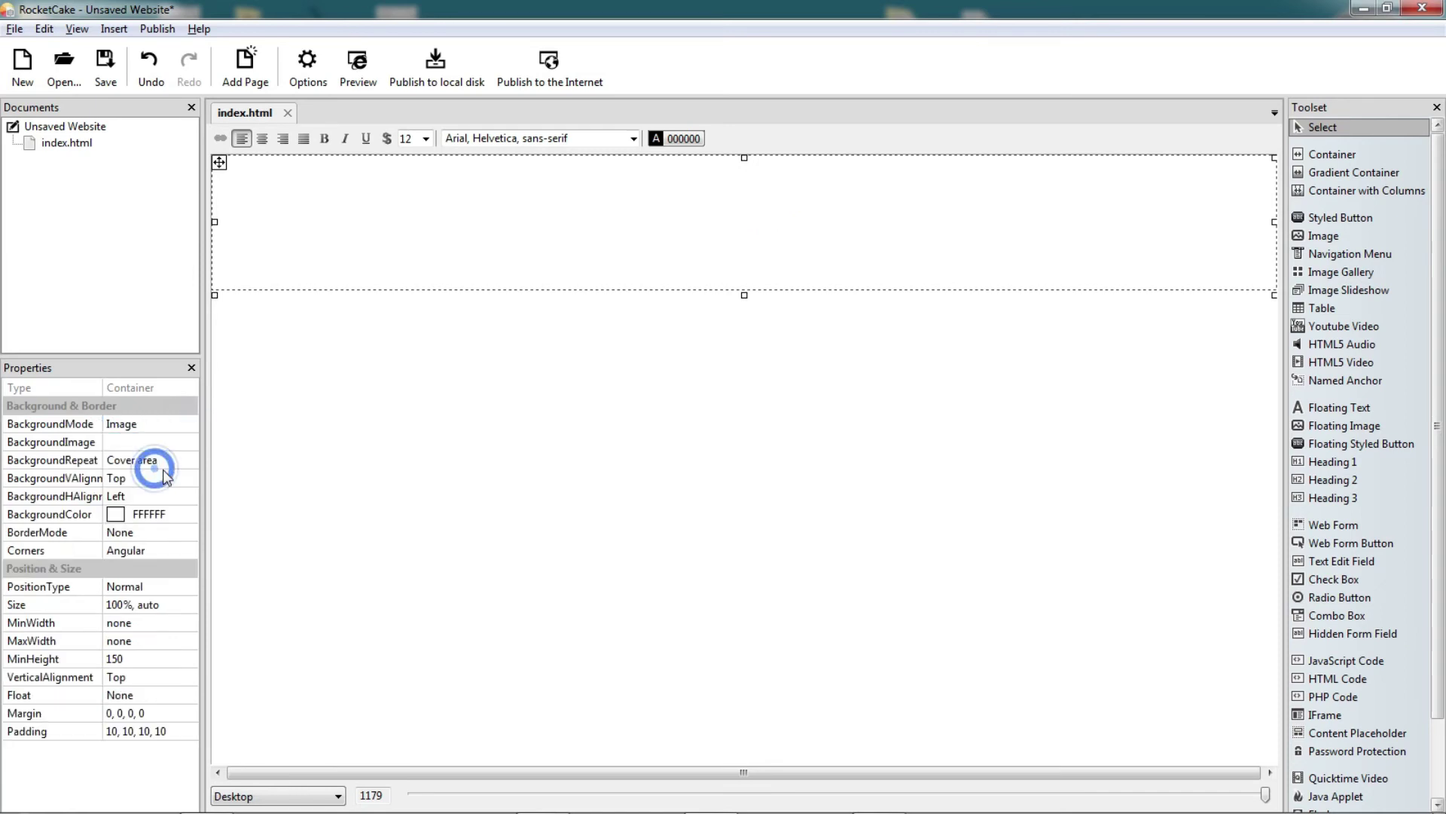
click(183, 445)
click(192, 442)
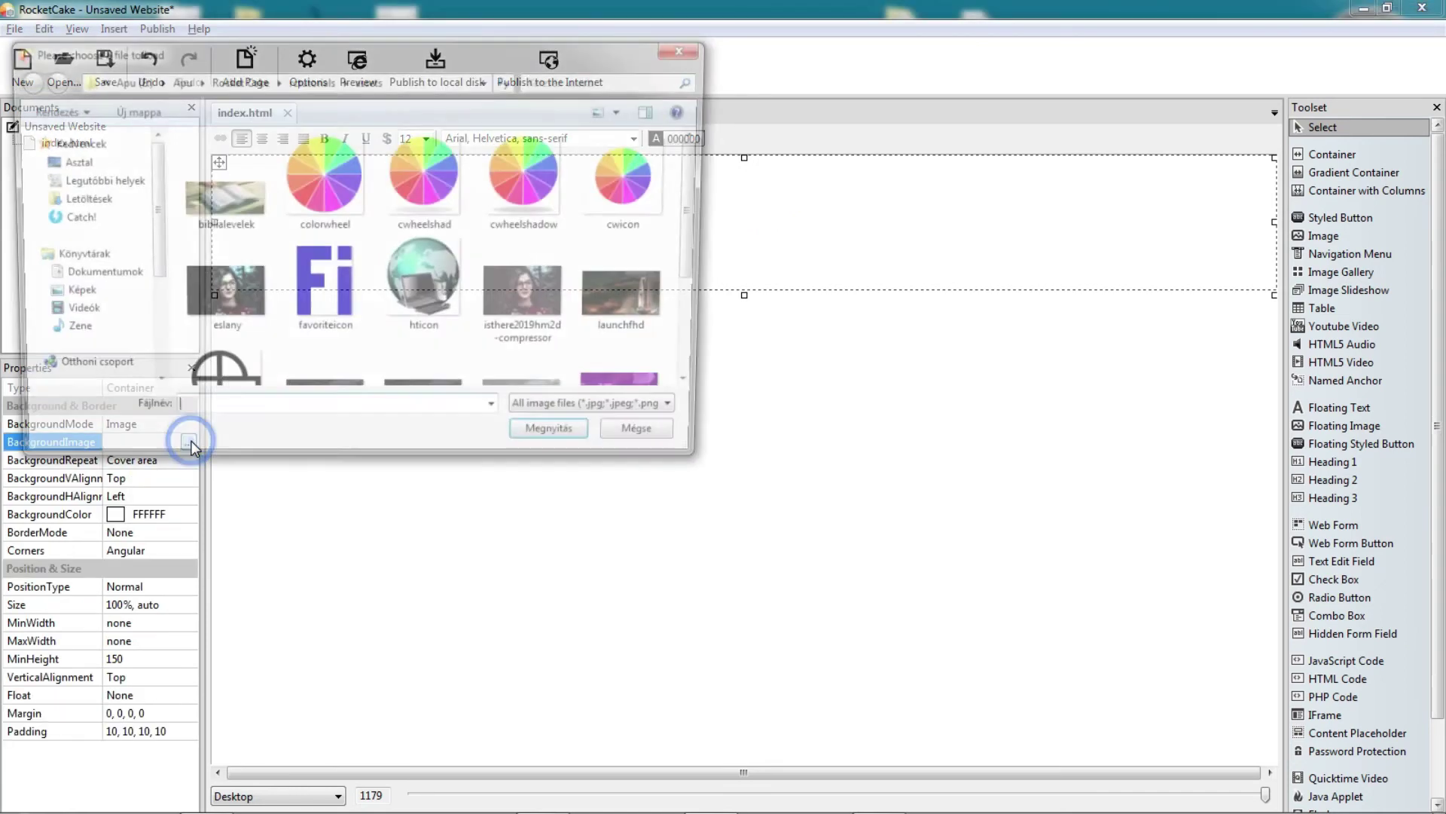
click(220, 180)
click(567, 444)
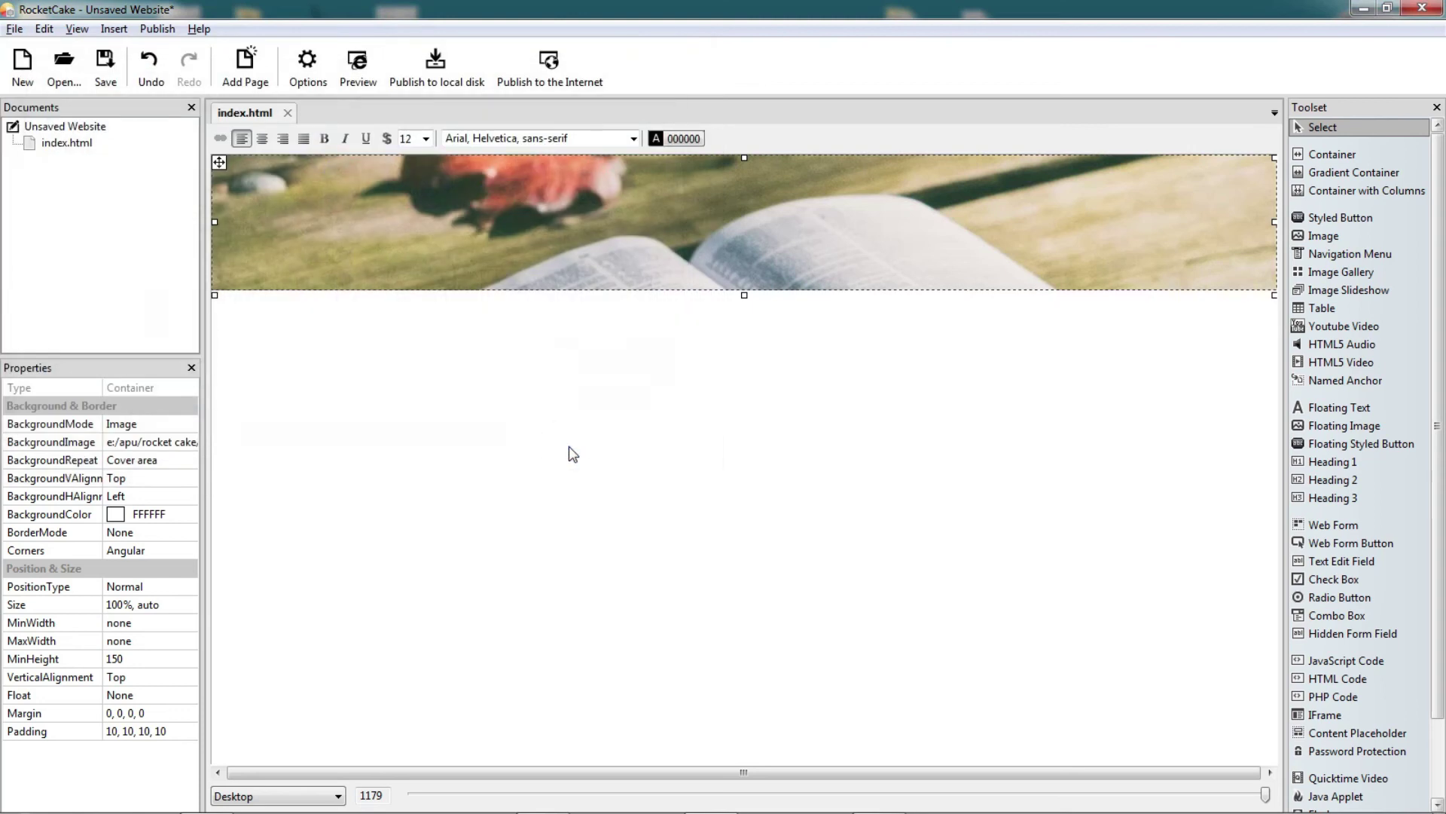
Step: Insert a second container inside the image container and give it a solid background colour of 0080FF
click(1333, 156)
click(712, 280)
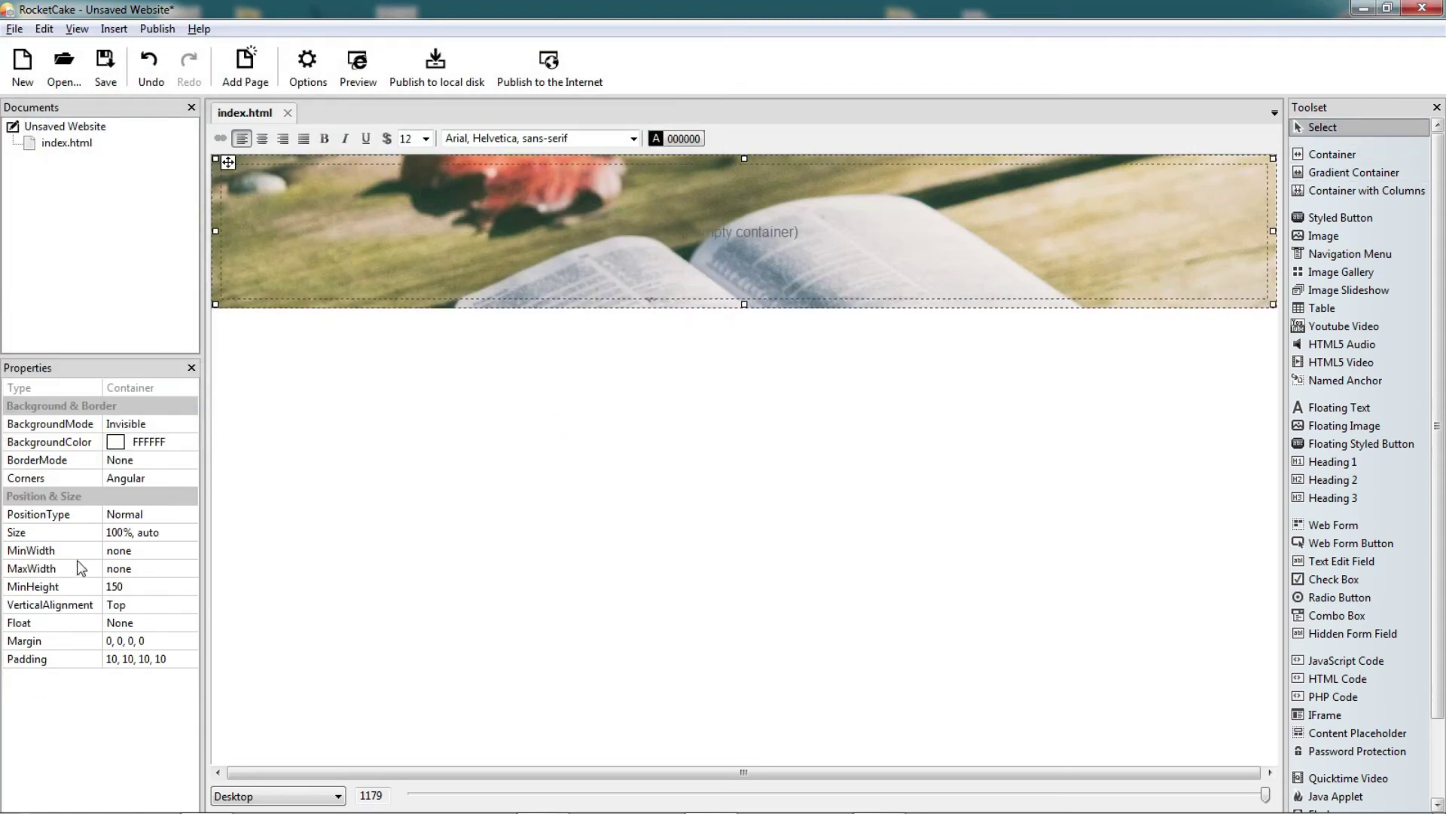
click(193, 424)
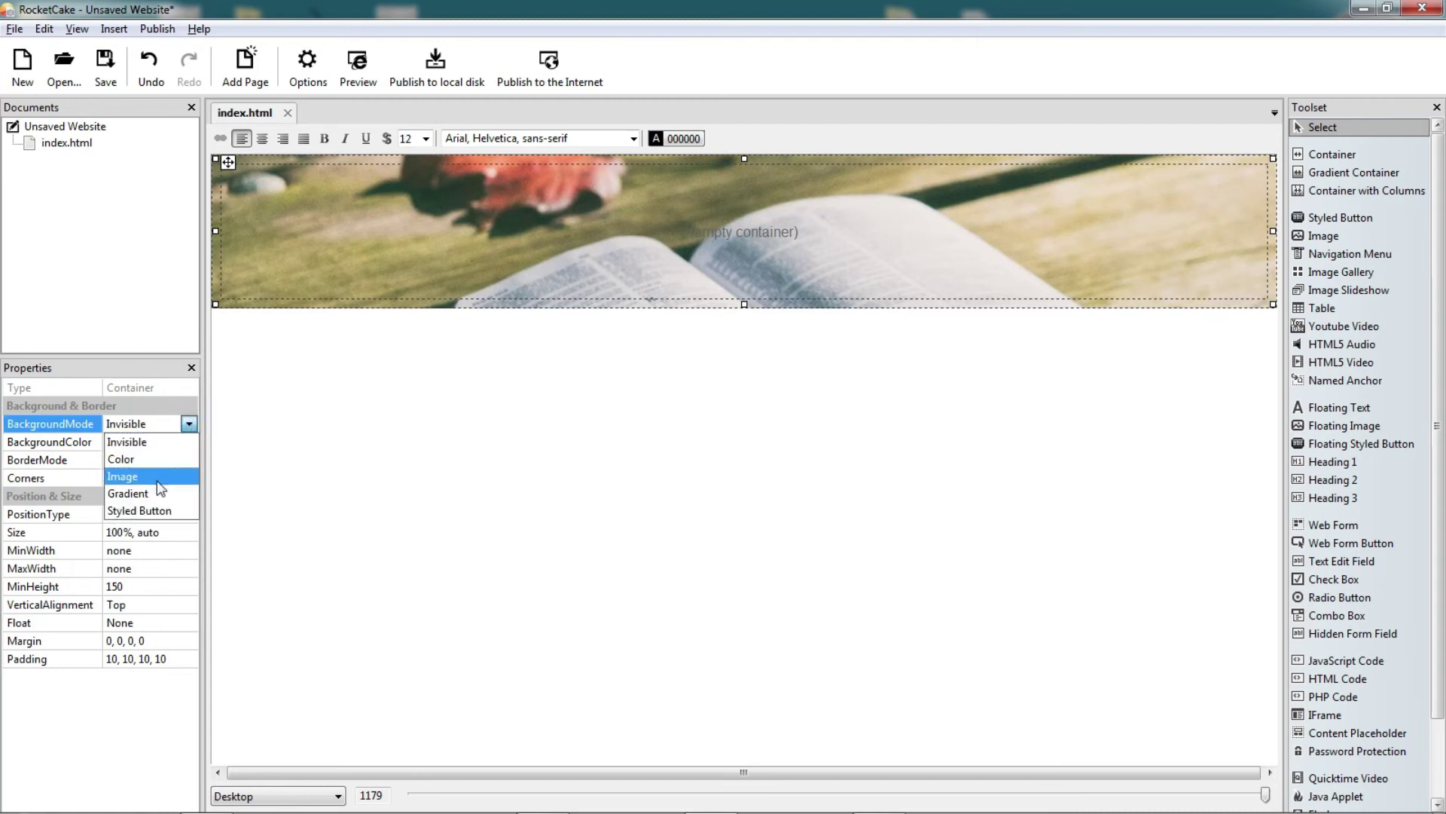
click(175, 457)
click(186, 441)
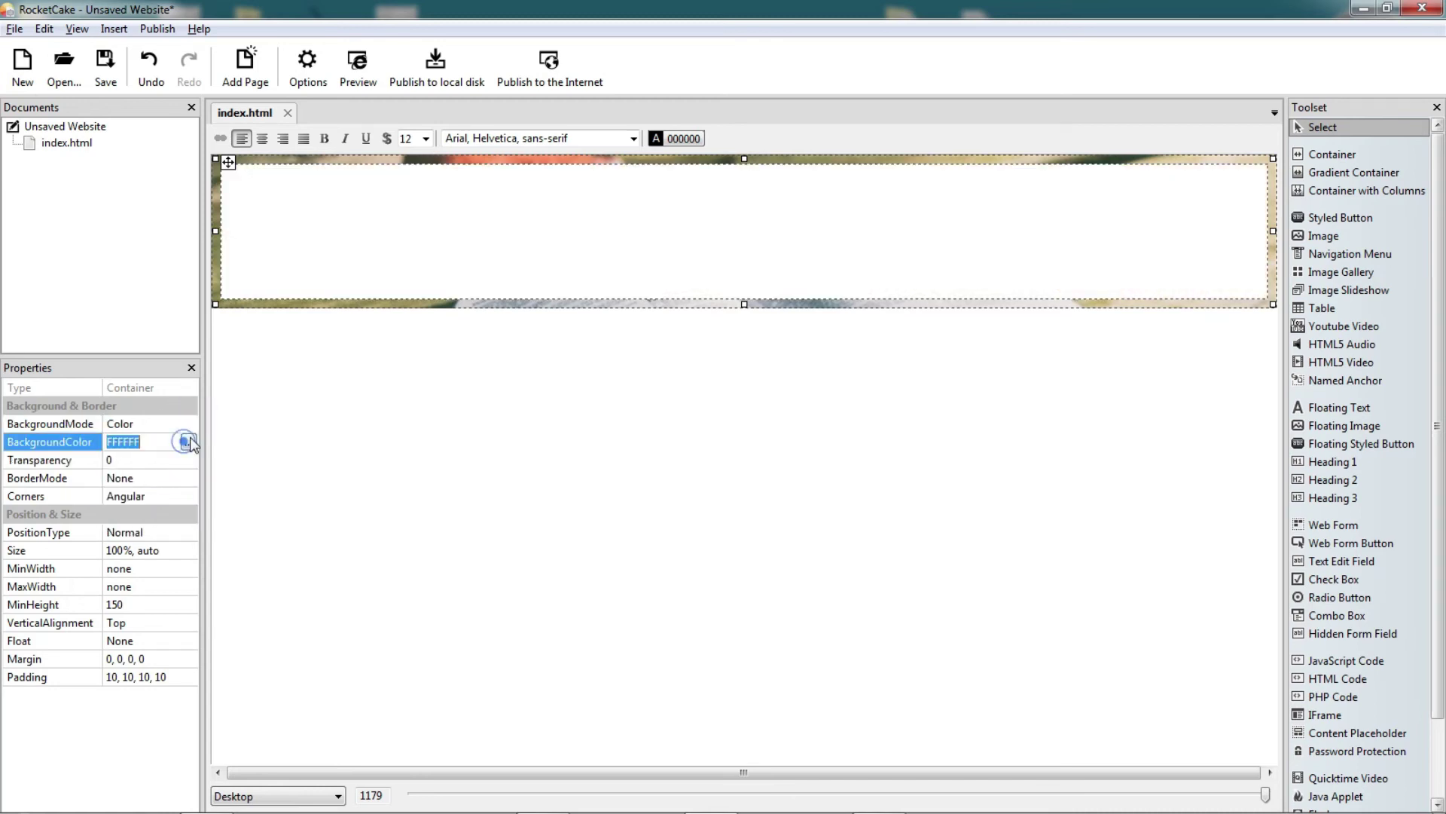
click(190, 440)
click(308, 467)
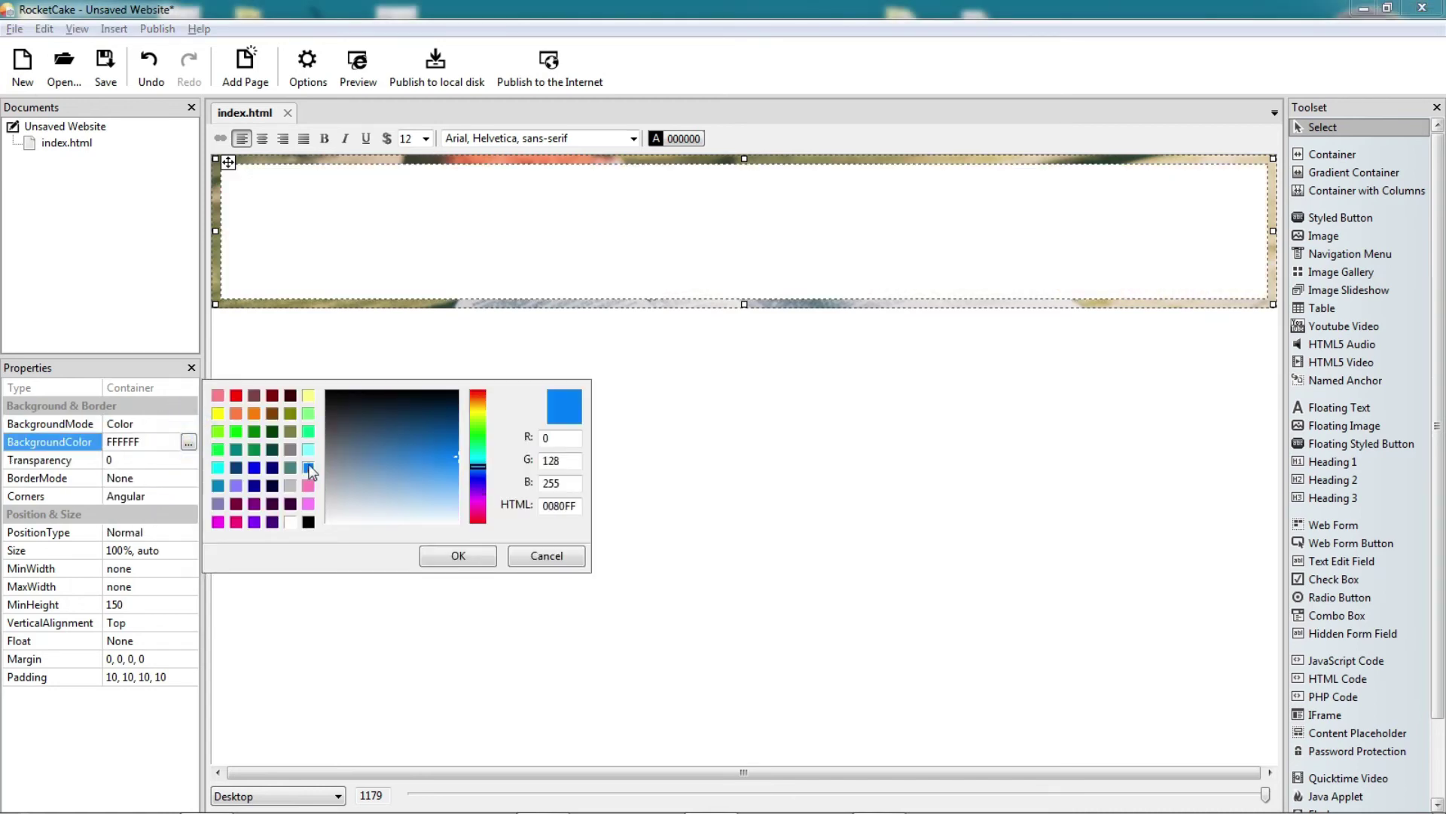
click(457, 556)
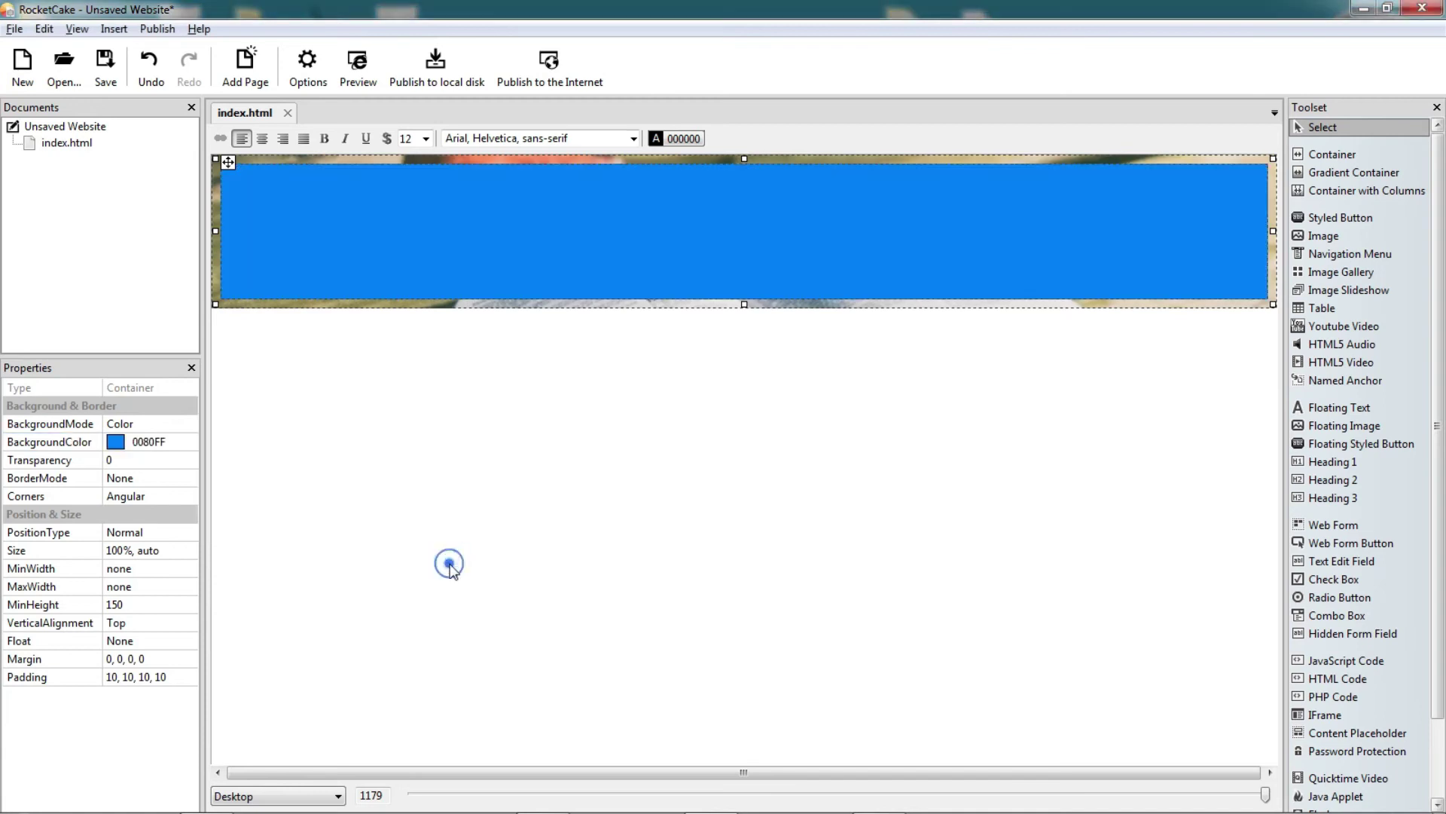
Step: Set the outer image container's padding to 0, 0, 0, 0
click(551, 305)
click(126, 734)
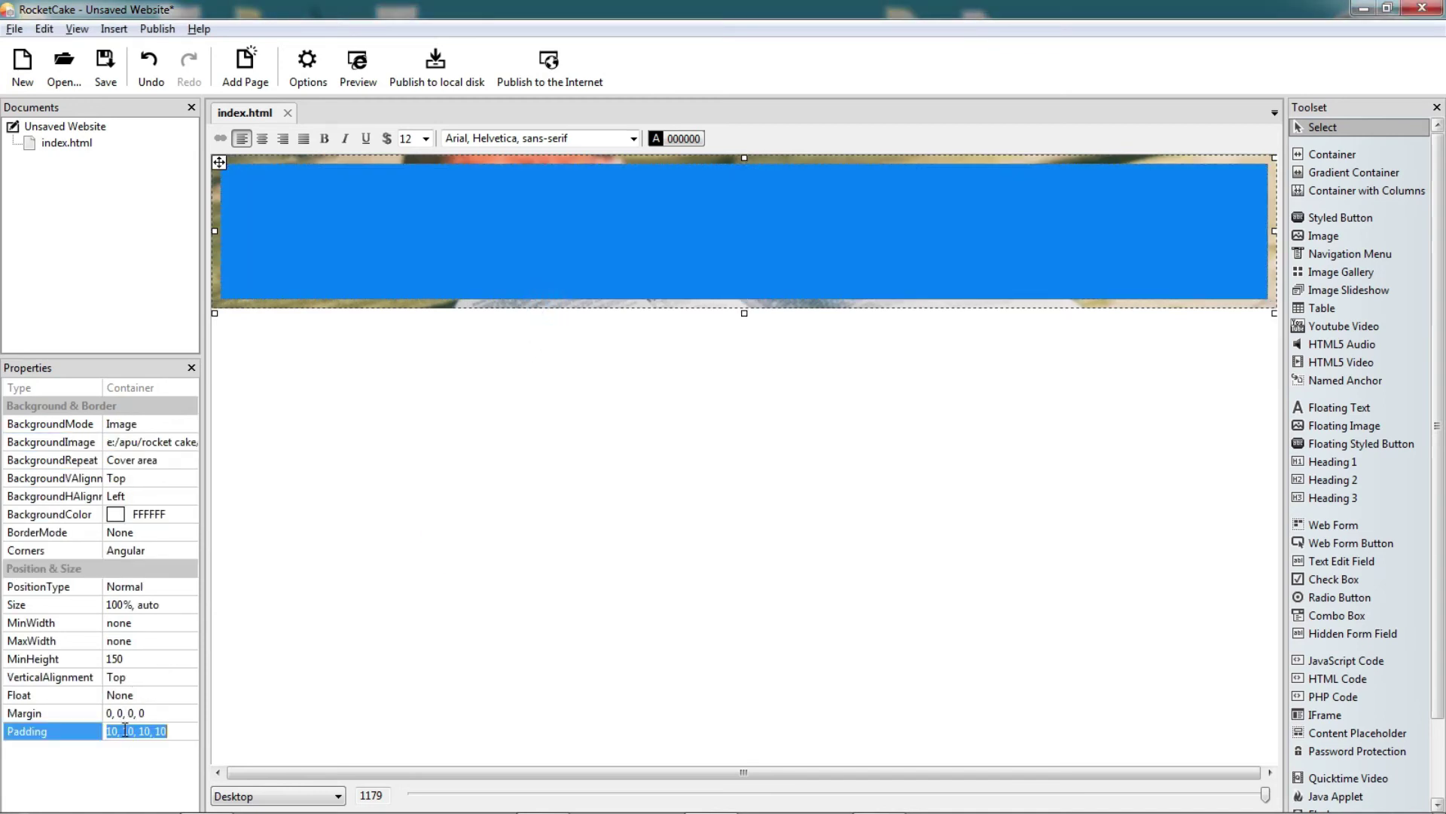
key(Home)
key(Delete)
key(Delete)
key(Right)
key(Delete)
key(Right)
key(Right)
key(Right)
key(Delete)
key(Return)
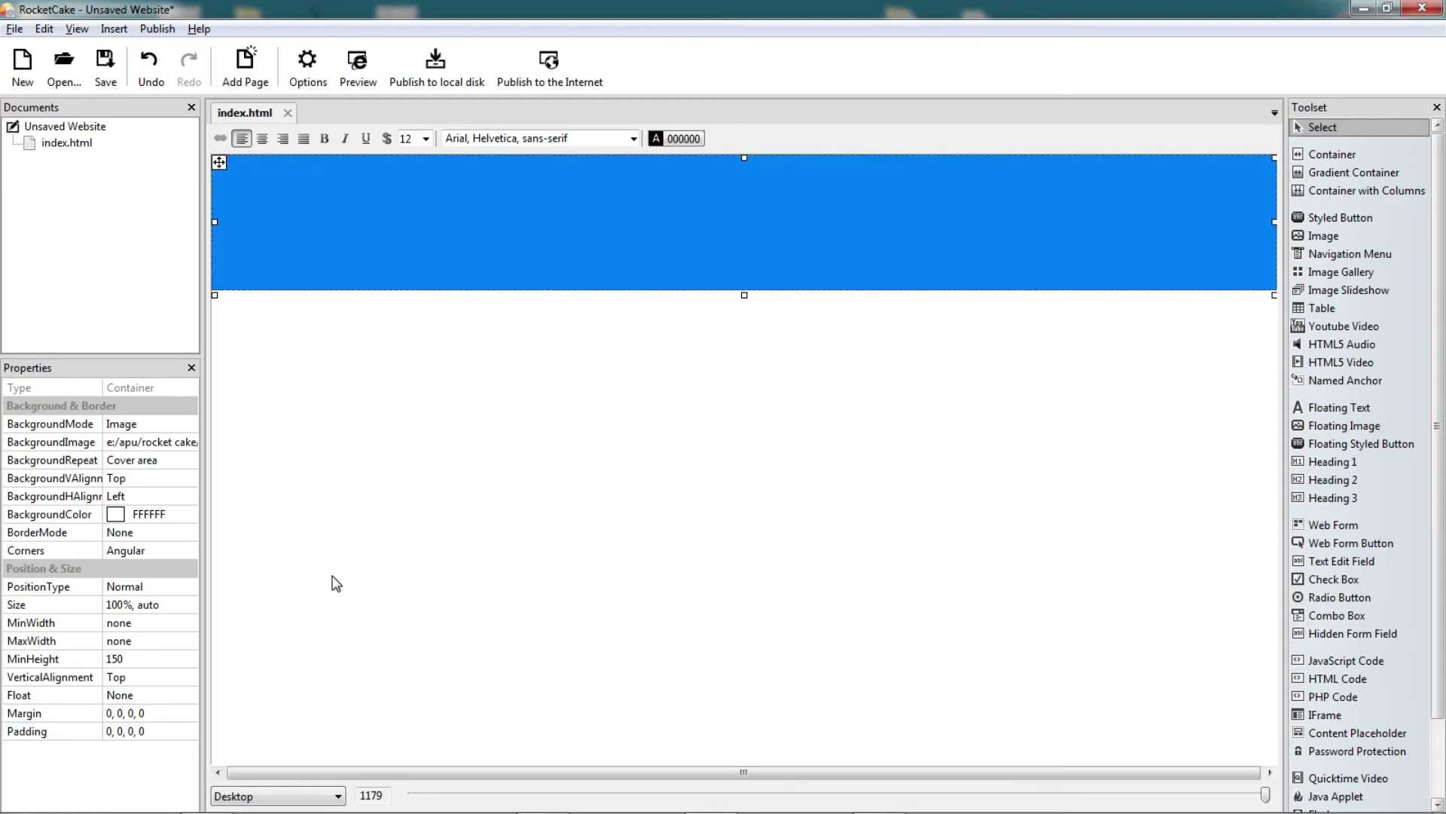
Step: Set the blue overlay container's transparency to 50 and stretch its minimum height to about 426
click(649, 247)
click(130, 461)
text(50)
key(Return)
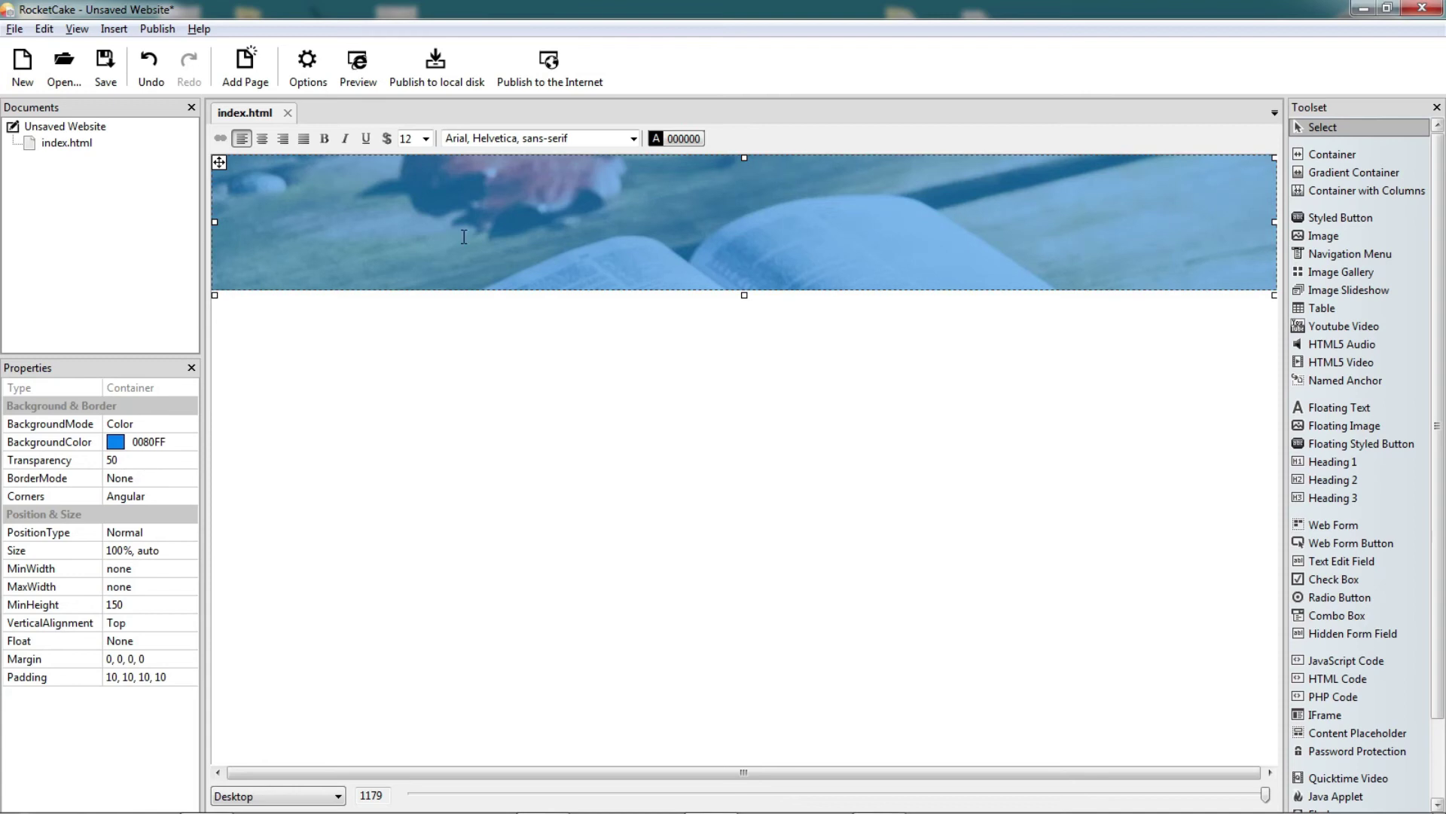
drag(744, 295, 678, 547)
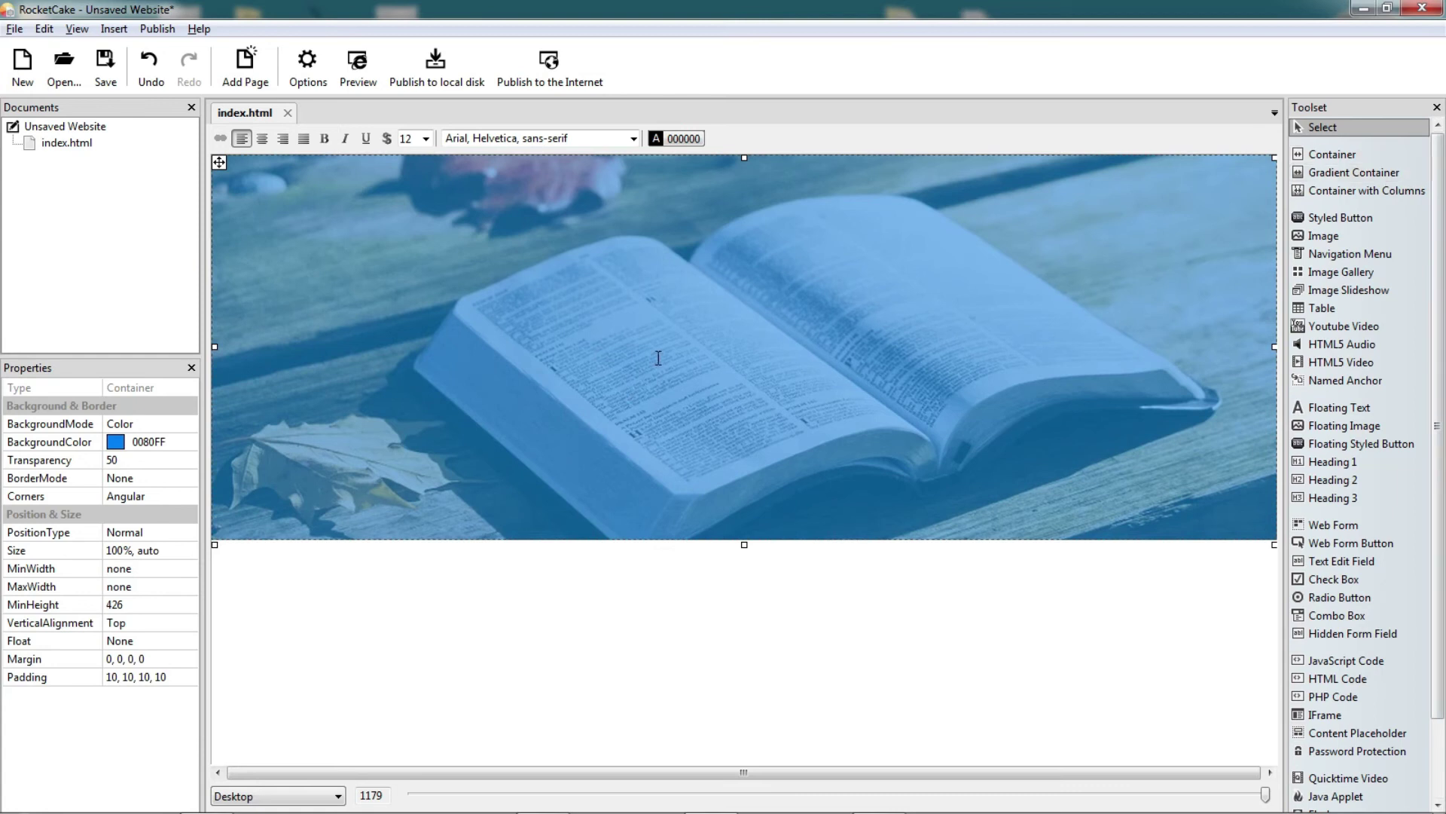
Step: Set the blue overlay container's padding to 150, 50, 150, 50
click(170, 677)
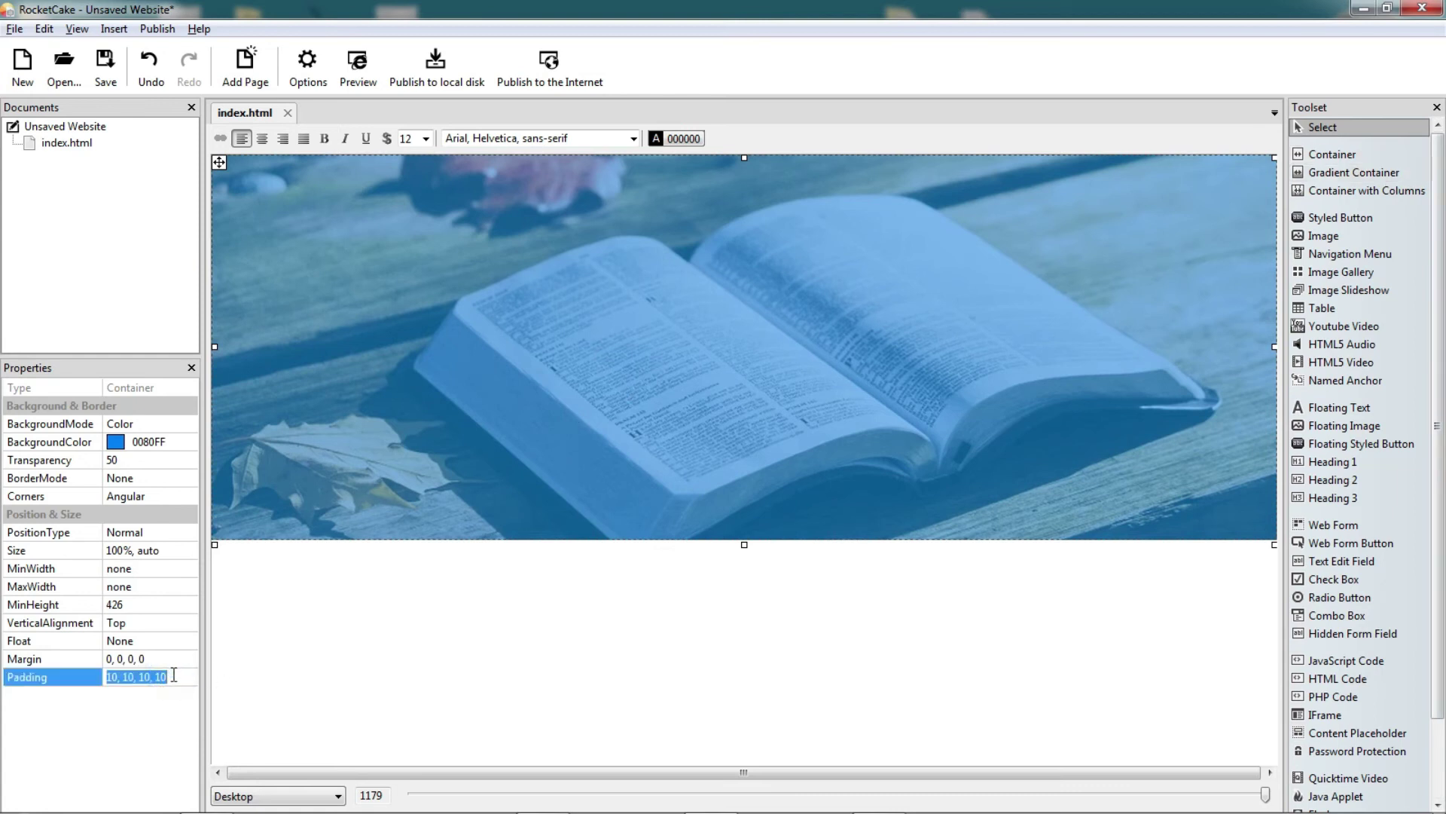
text(5)
key(Right)
key(Right)
key(Right)
text(5)
key(Right)
key(Right)
key(Right)
key(Return)
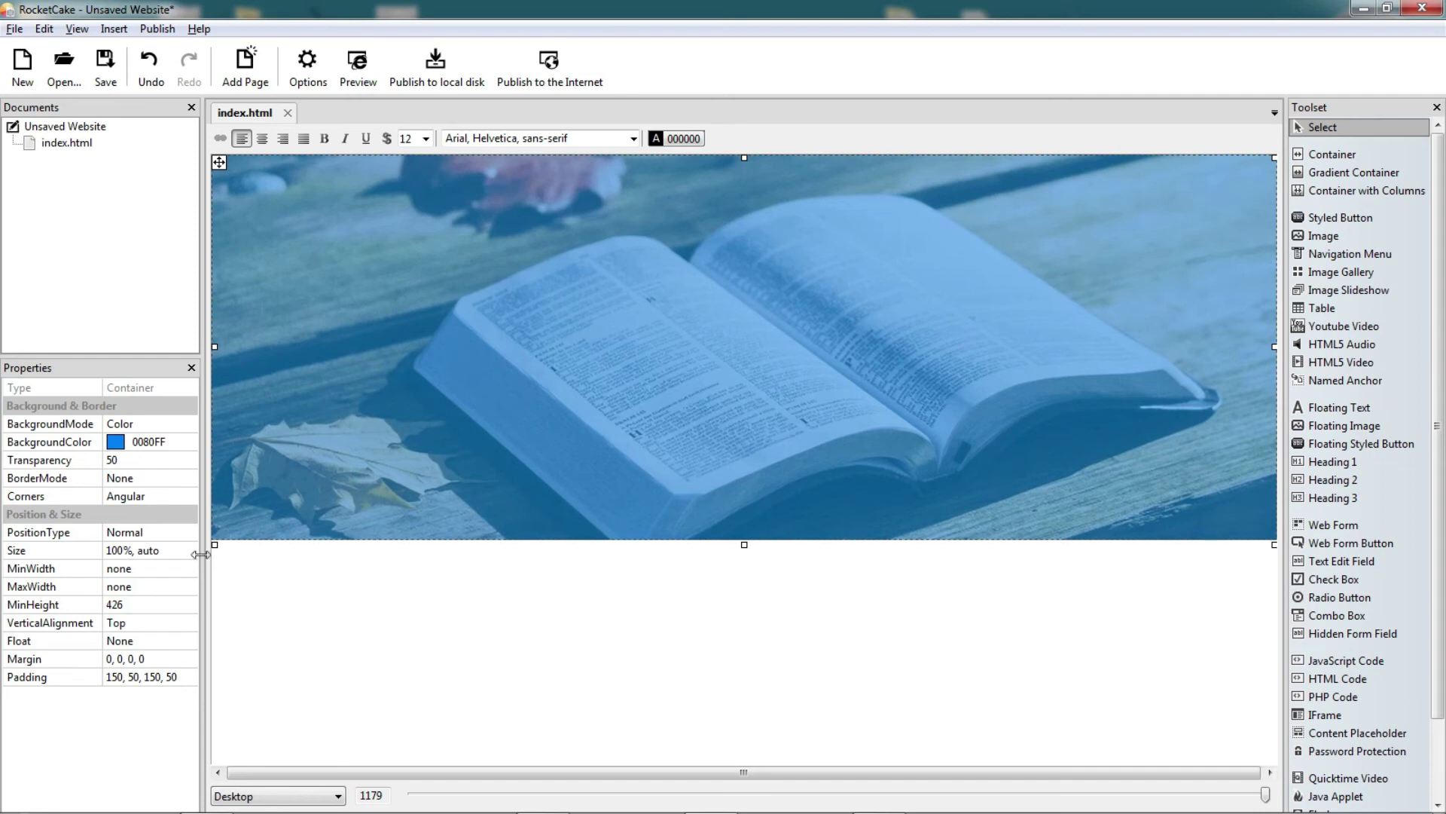
Step: Set the blue overlay container's minimum height to 150
click(148, 605)
text(150)
key(Return)
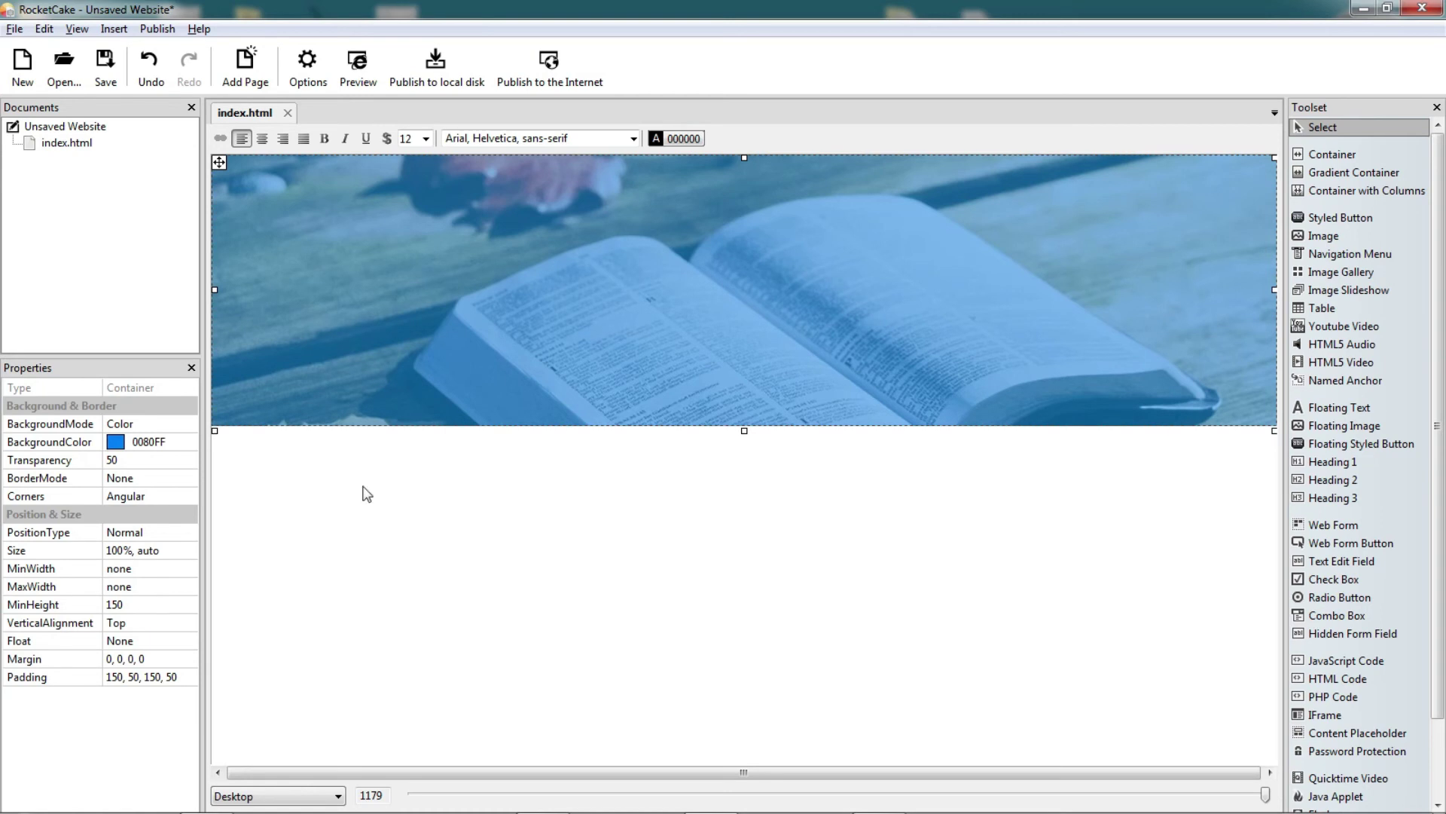
Step: Insert a third container inside the blue overlay and give it a solid background colour of 004080
click(1330, 155)
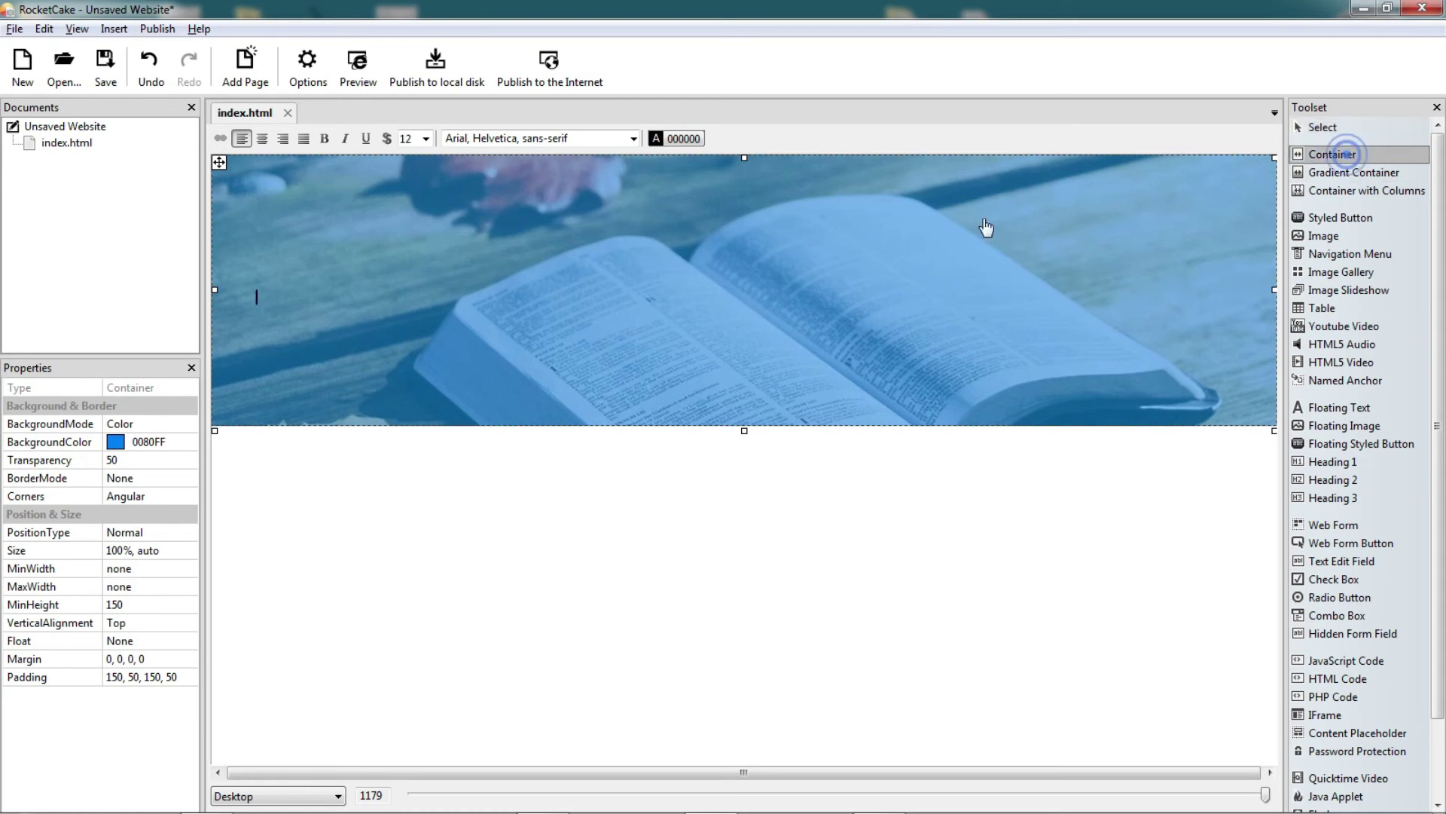
click(765, 283)
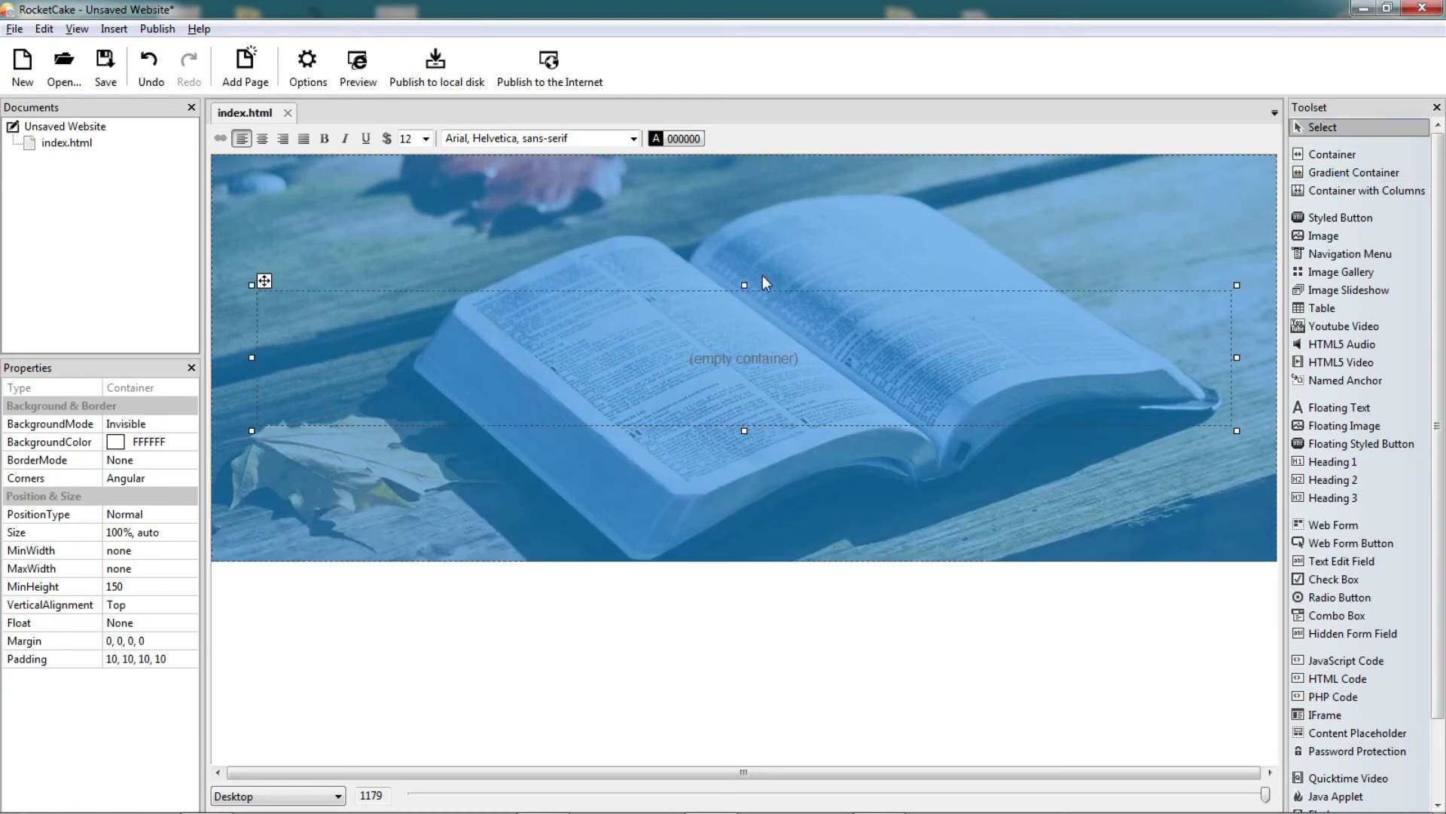
click(189, 423)
click(166, 459)
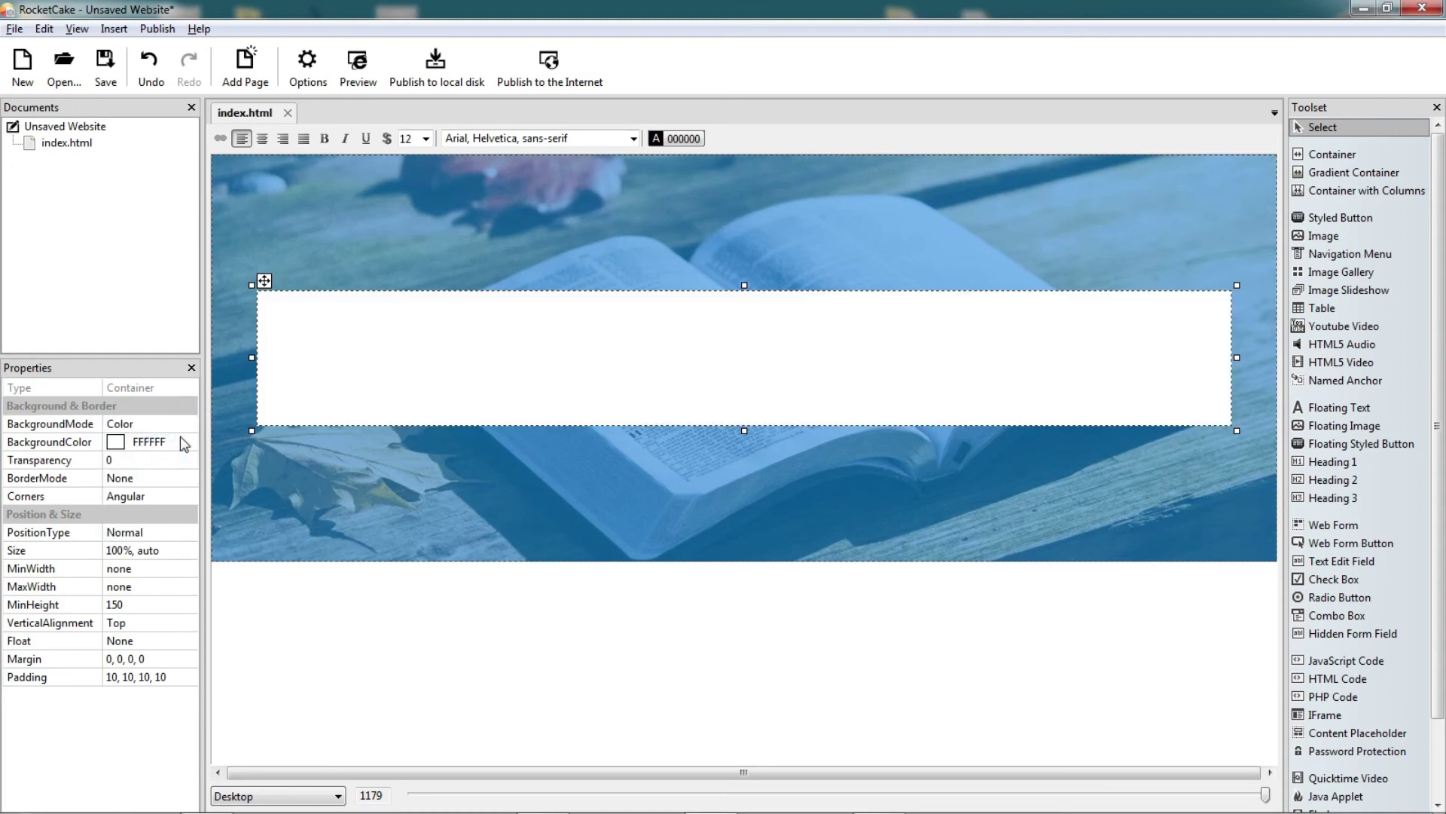
click(174, 442)
click(189, 441)
click(235, 467)
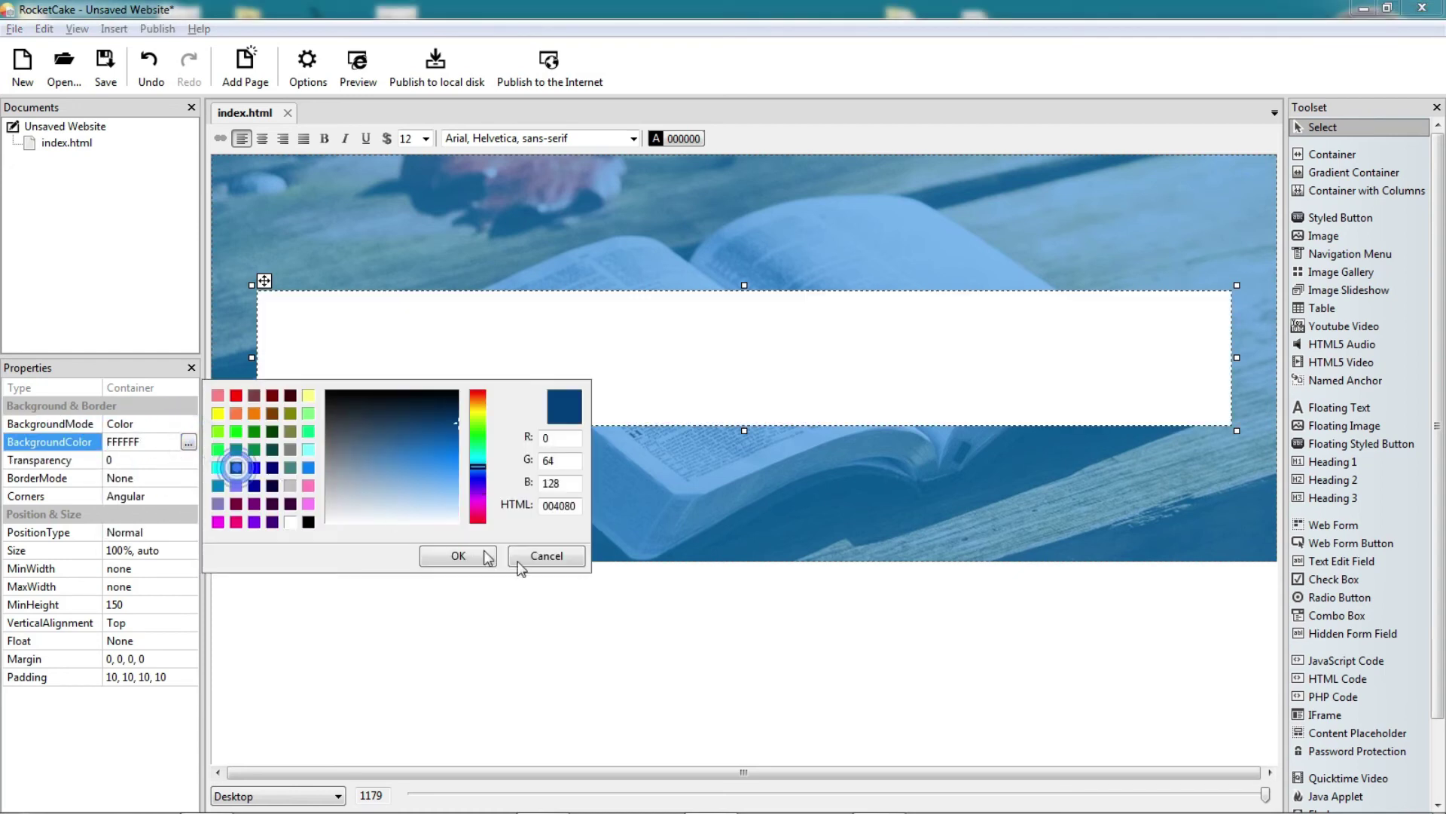
click(483, 561)
Step: Set the innermost dark blue container's transparency to 50
click(136, 460)
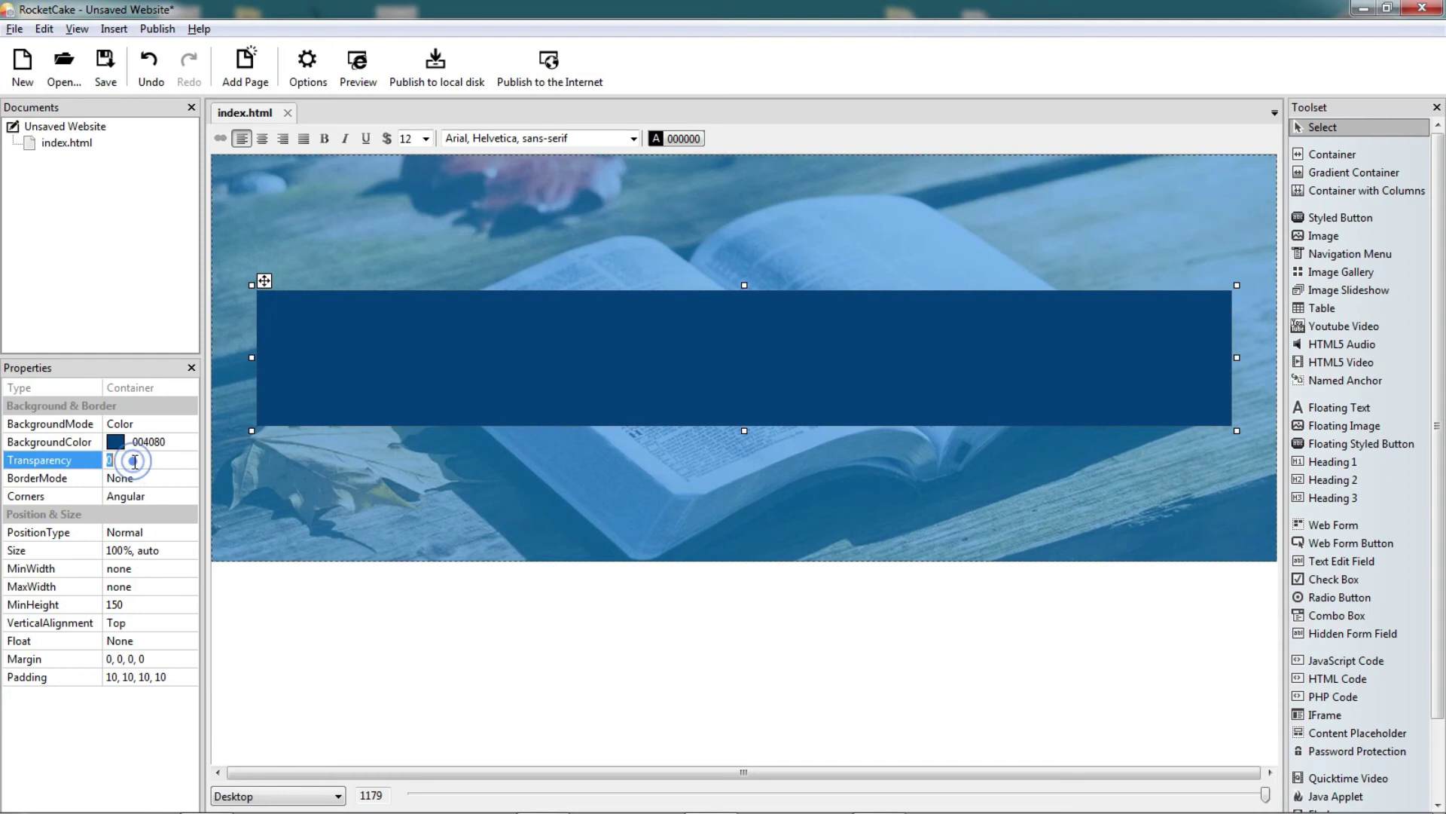
text(50)
key(Return)
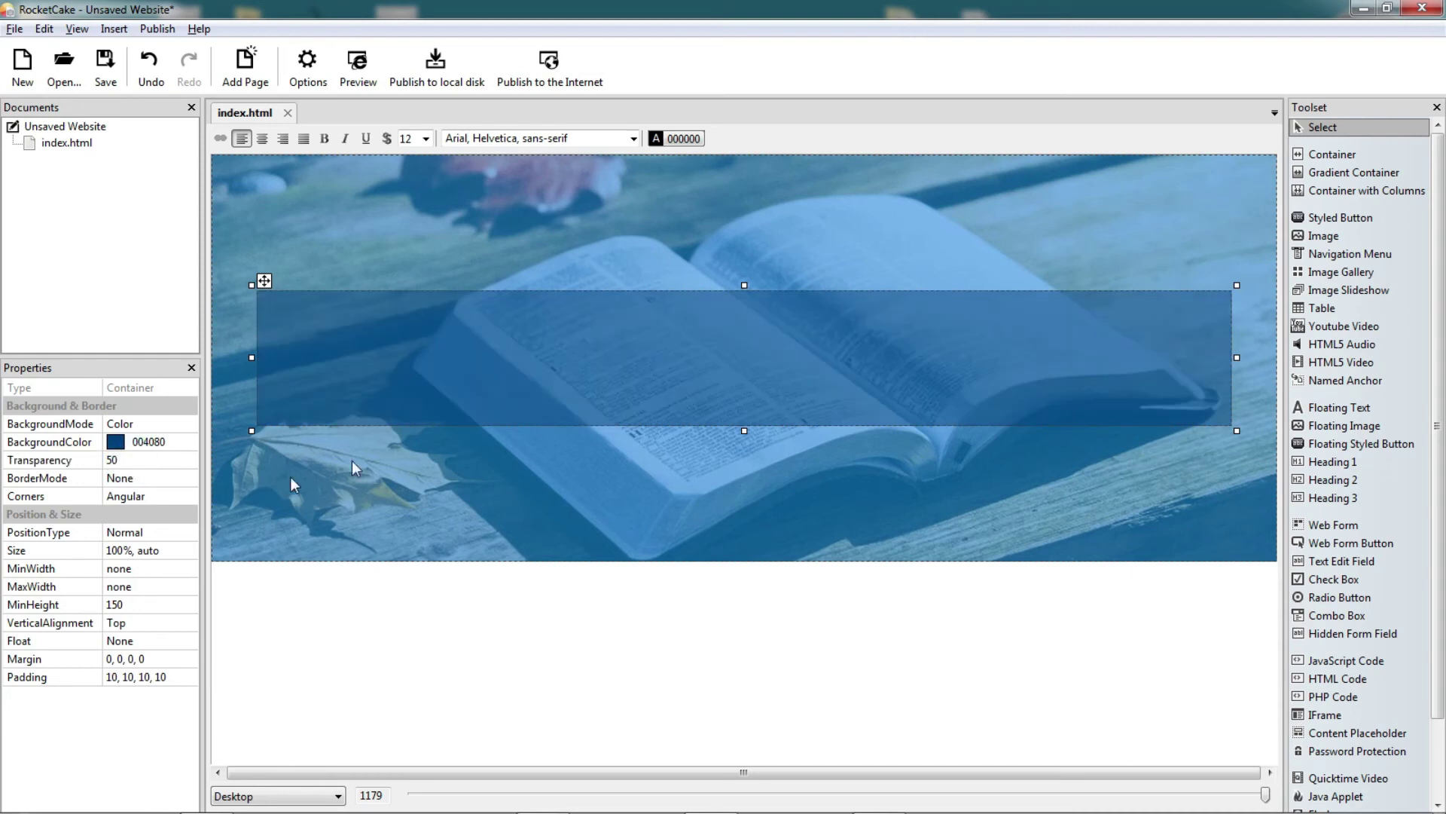
Step: Narrow the blue overlay container to about 83% of the banner's width
click(778, 255)
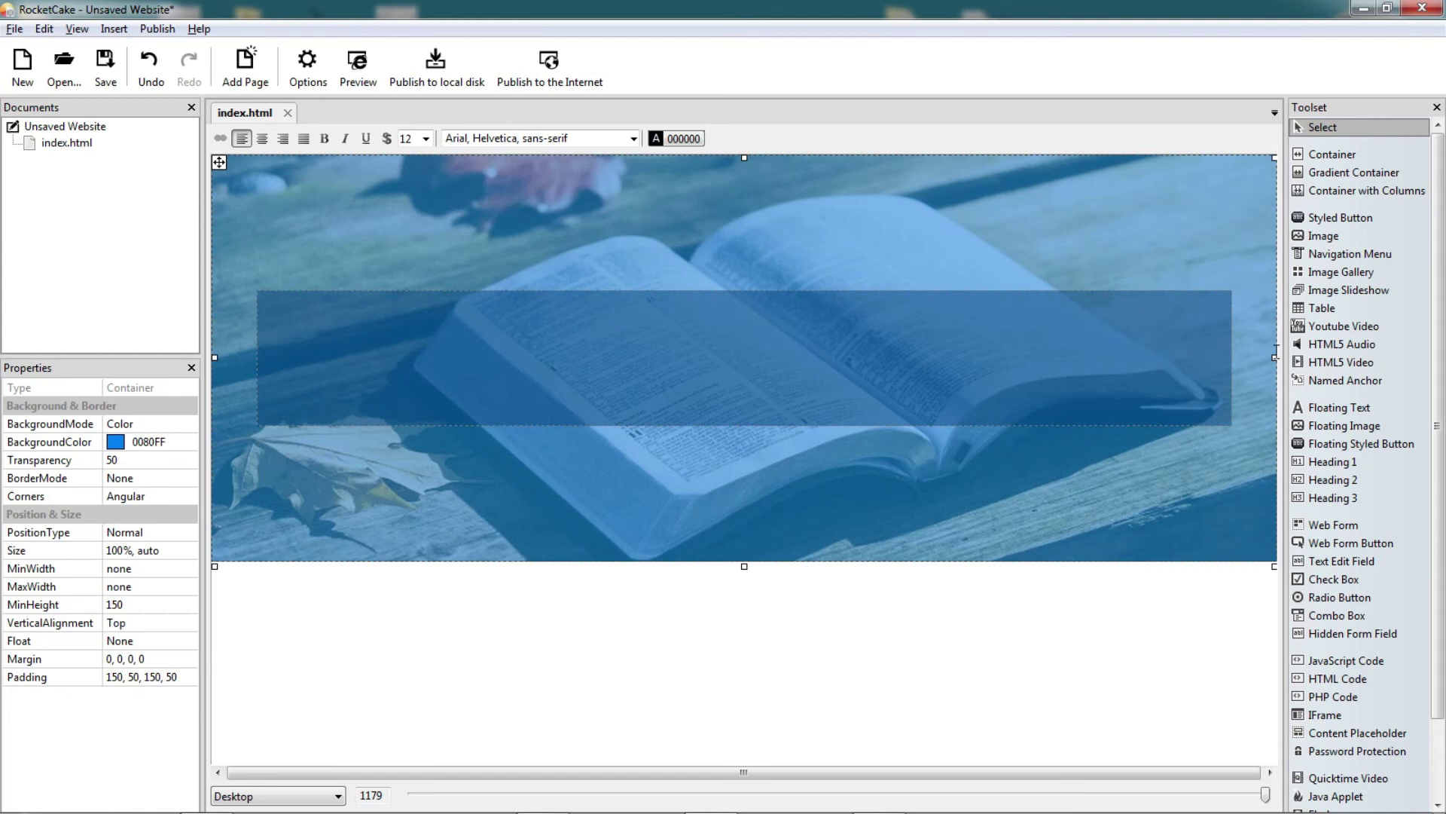
drag(1272, 356, 1095, 392)
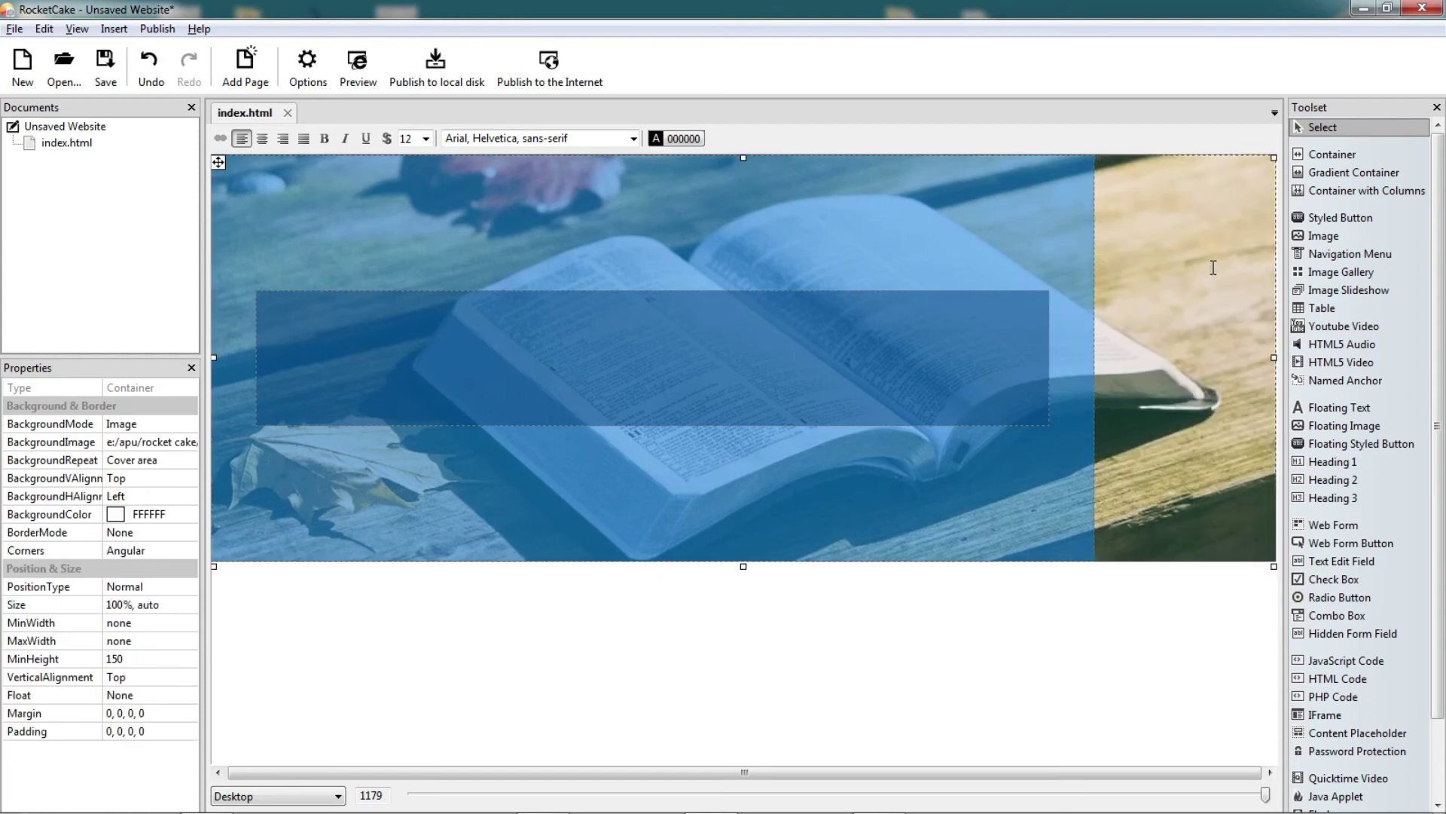
Step: Set the outer image container's vertical and horizontal background alignment to Center
click(154, 477)
click(190, 479)
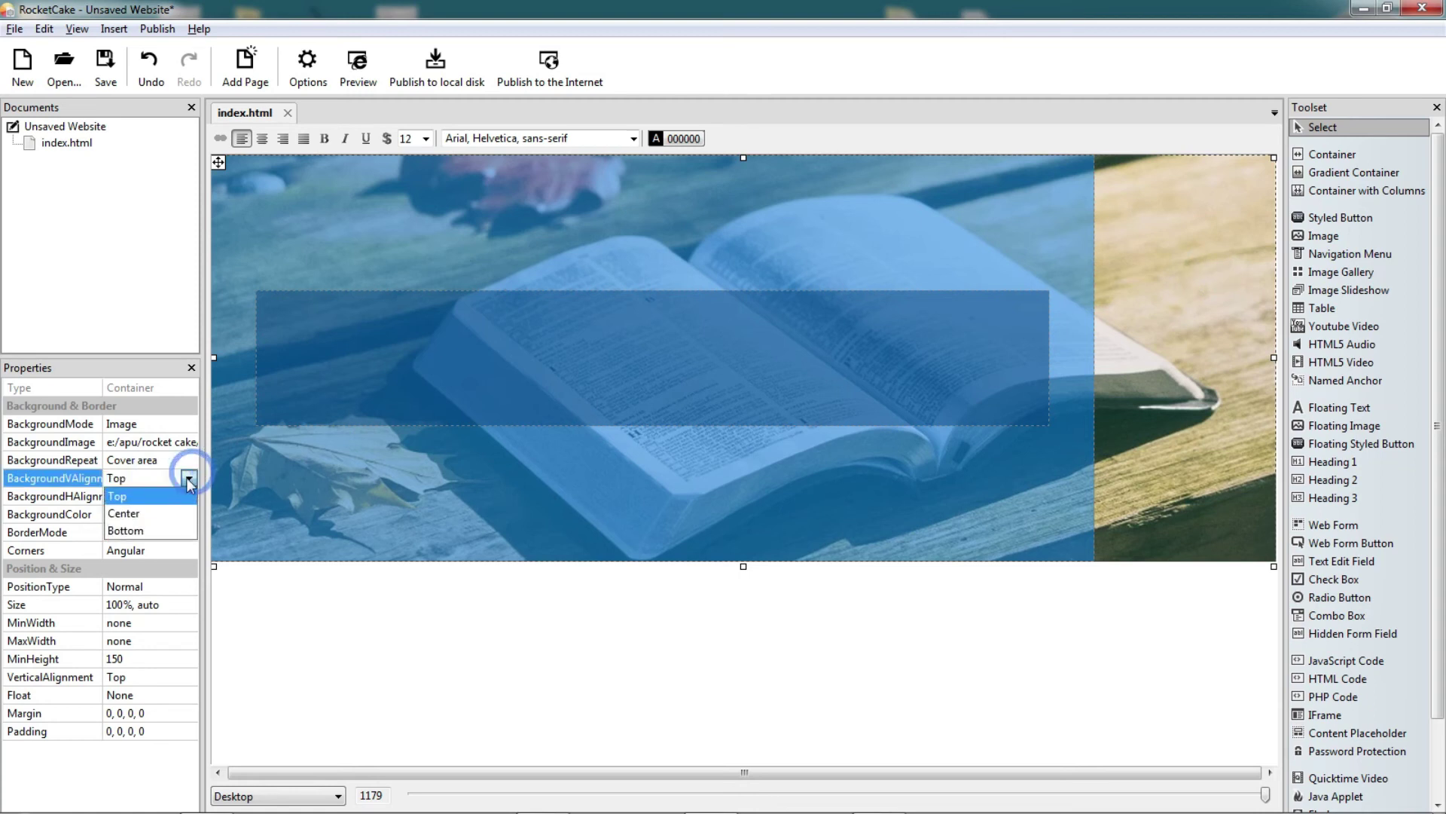
click(157, 513)
click(188, 479)
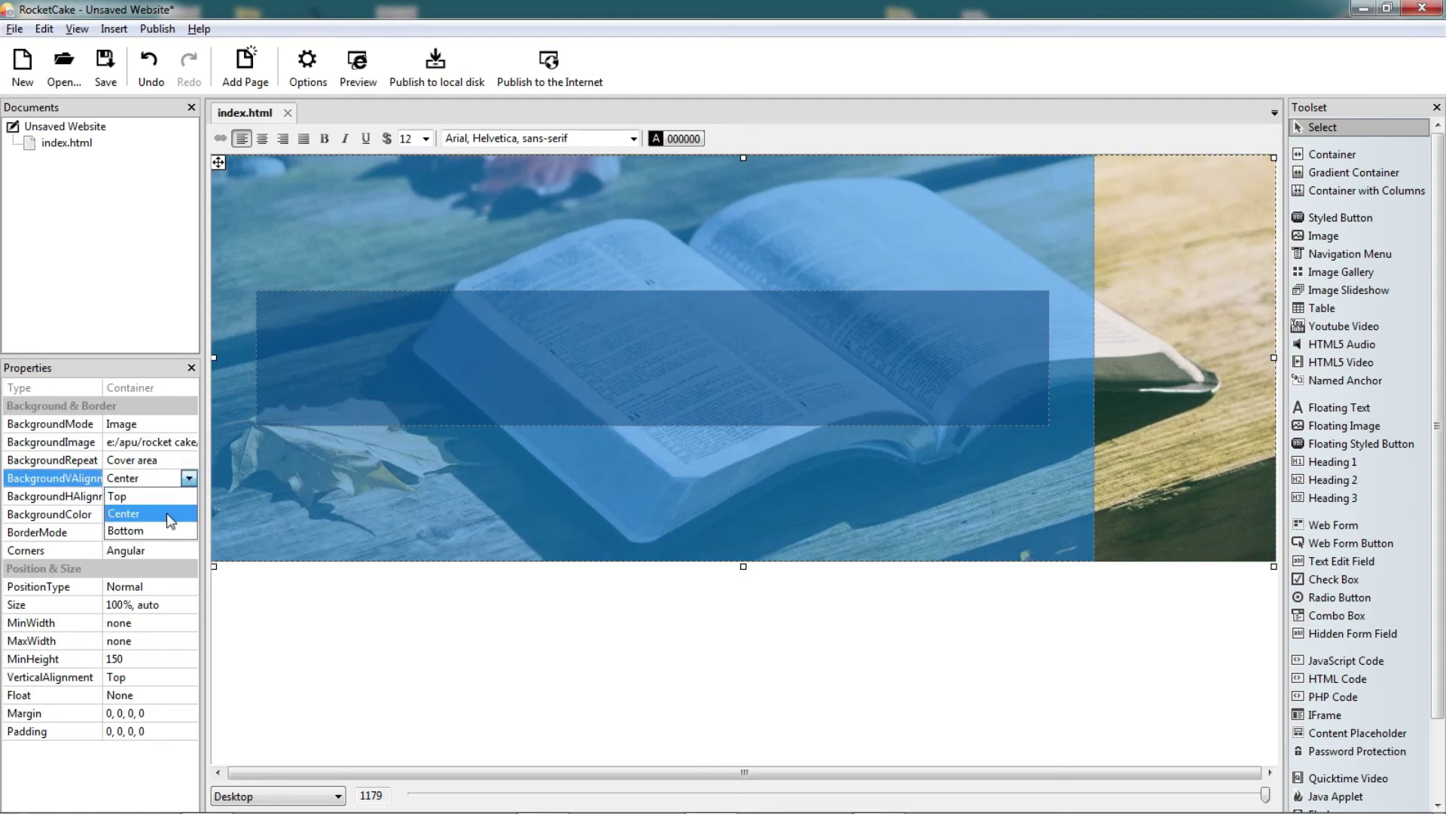
click(166, 513)
click(188, 496)
click(188, 495)
click(169, 533)
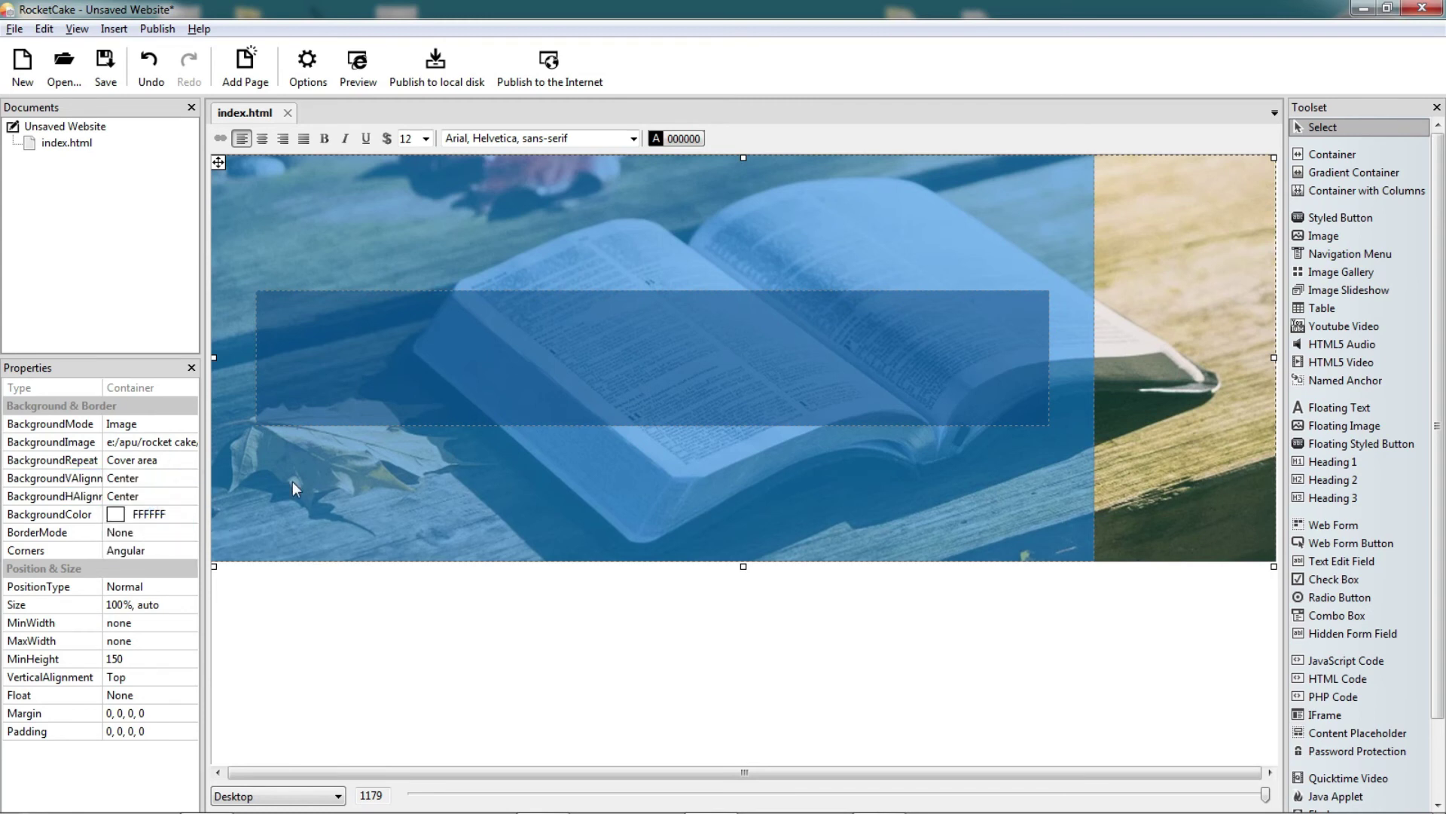
Step: Set the blue overlay container's width to 100%
click(919, 213)
click(119, 546)
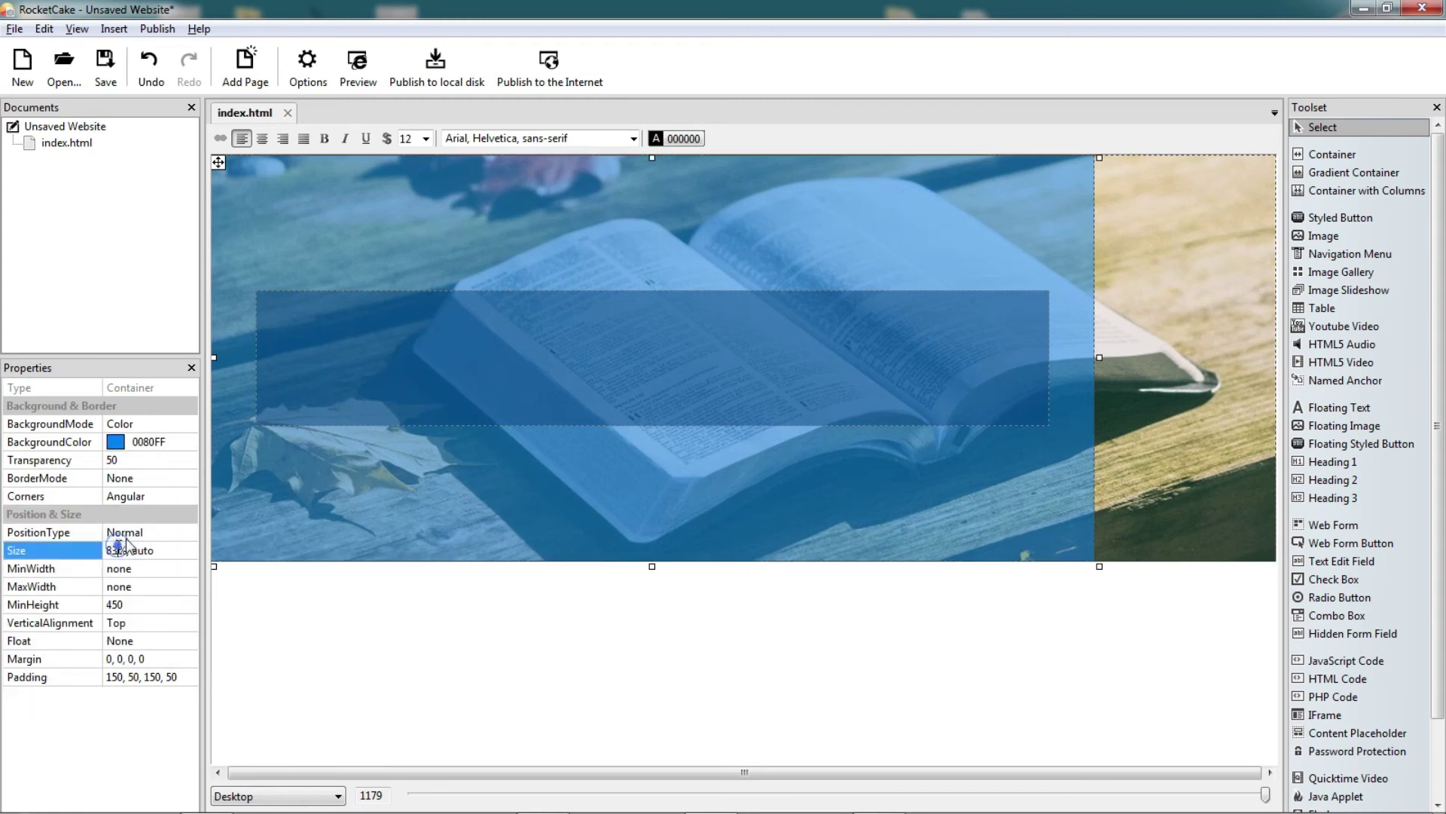
text(100)
key(Return)
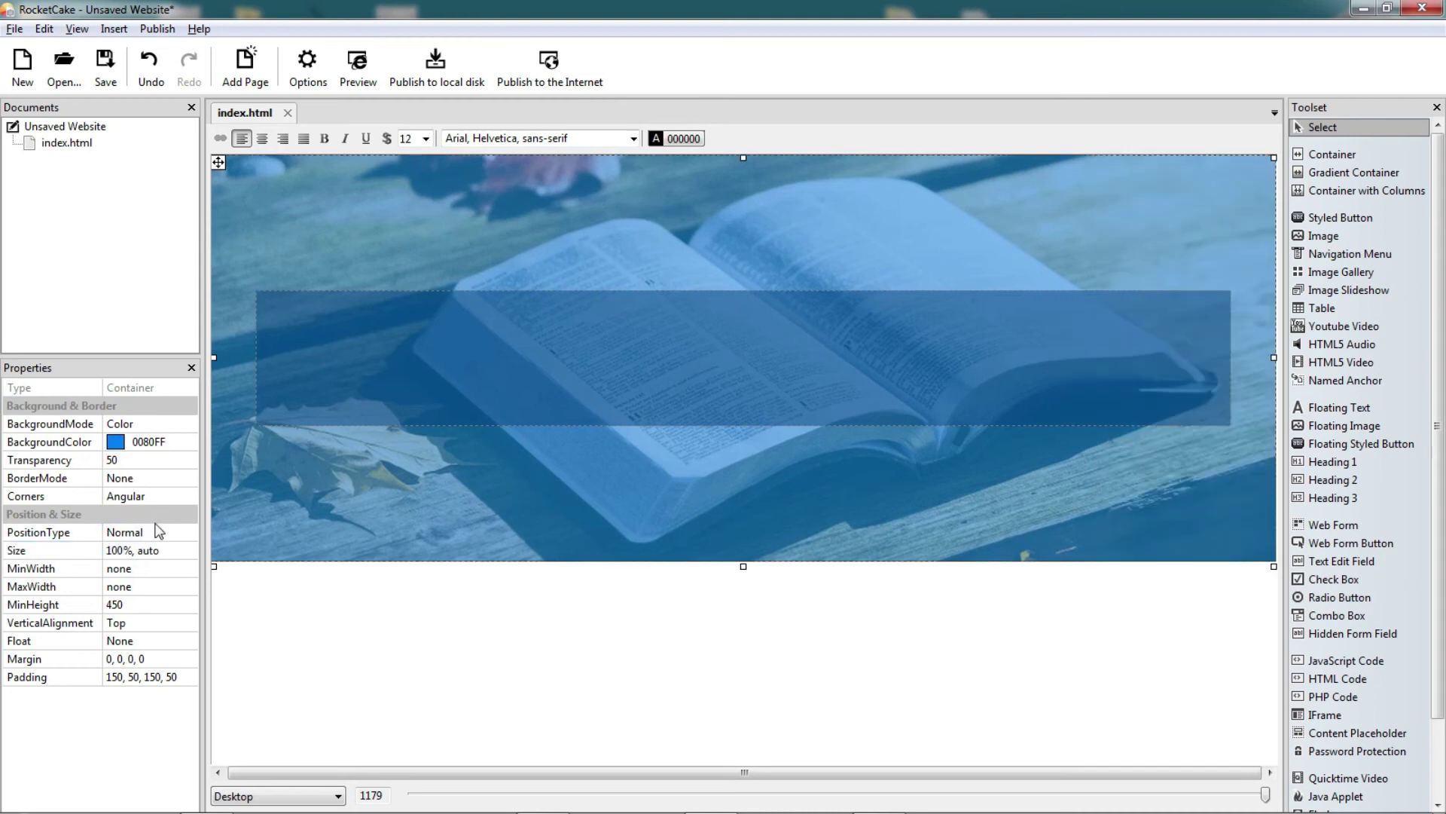
Step: Set the innermost dark blue container's padding to 50, 50, 50, 50
click(506, 404)
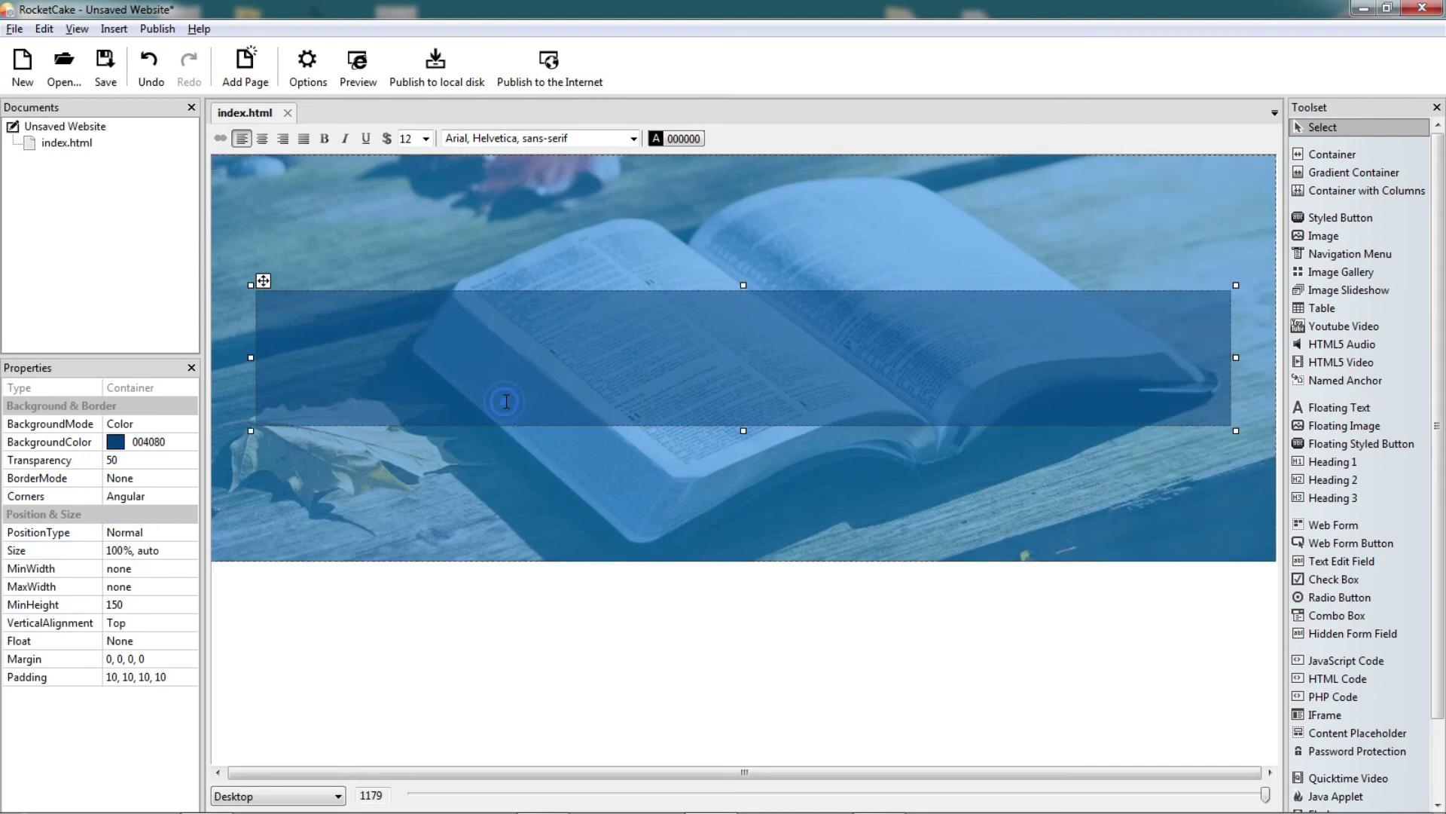
click(180, 682)
key(Home)
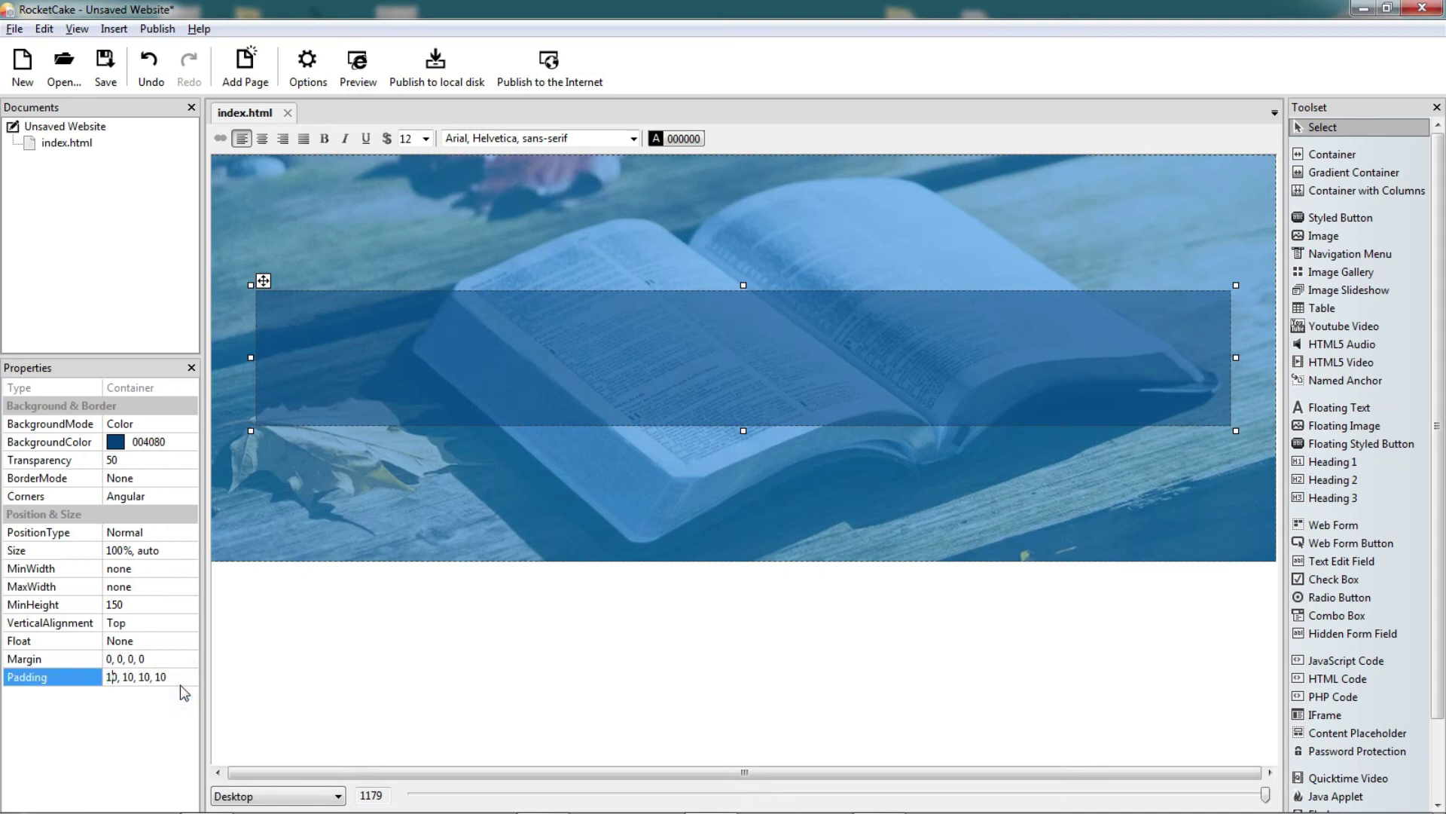
key(Delete)
key(Delete)
text(50)
click(183, 691)
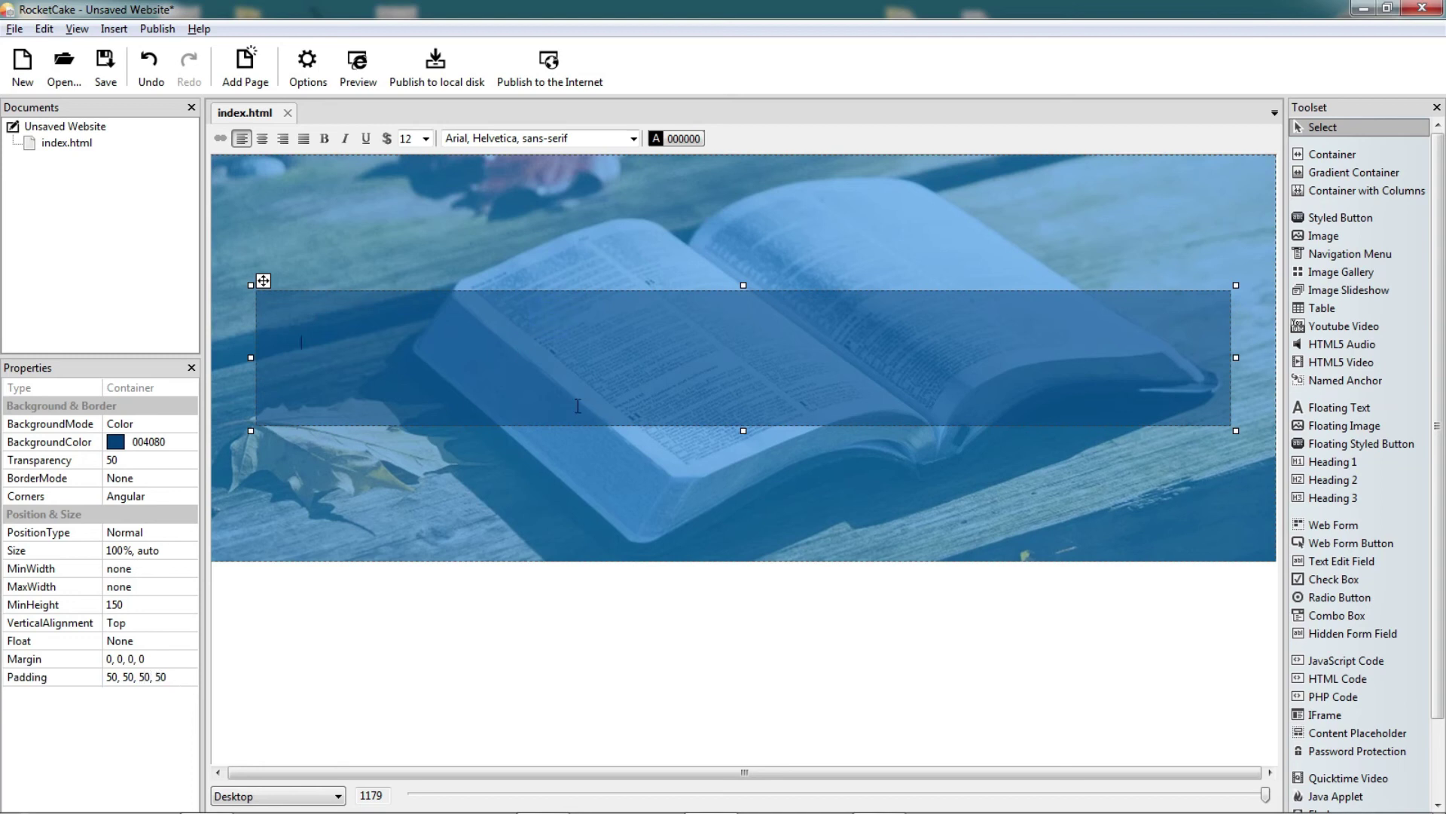
Step: Set the innermost dark blue container's width to auto and center it within the blue overlay
click(125, 551)
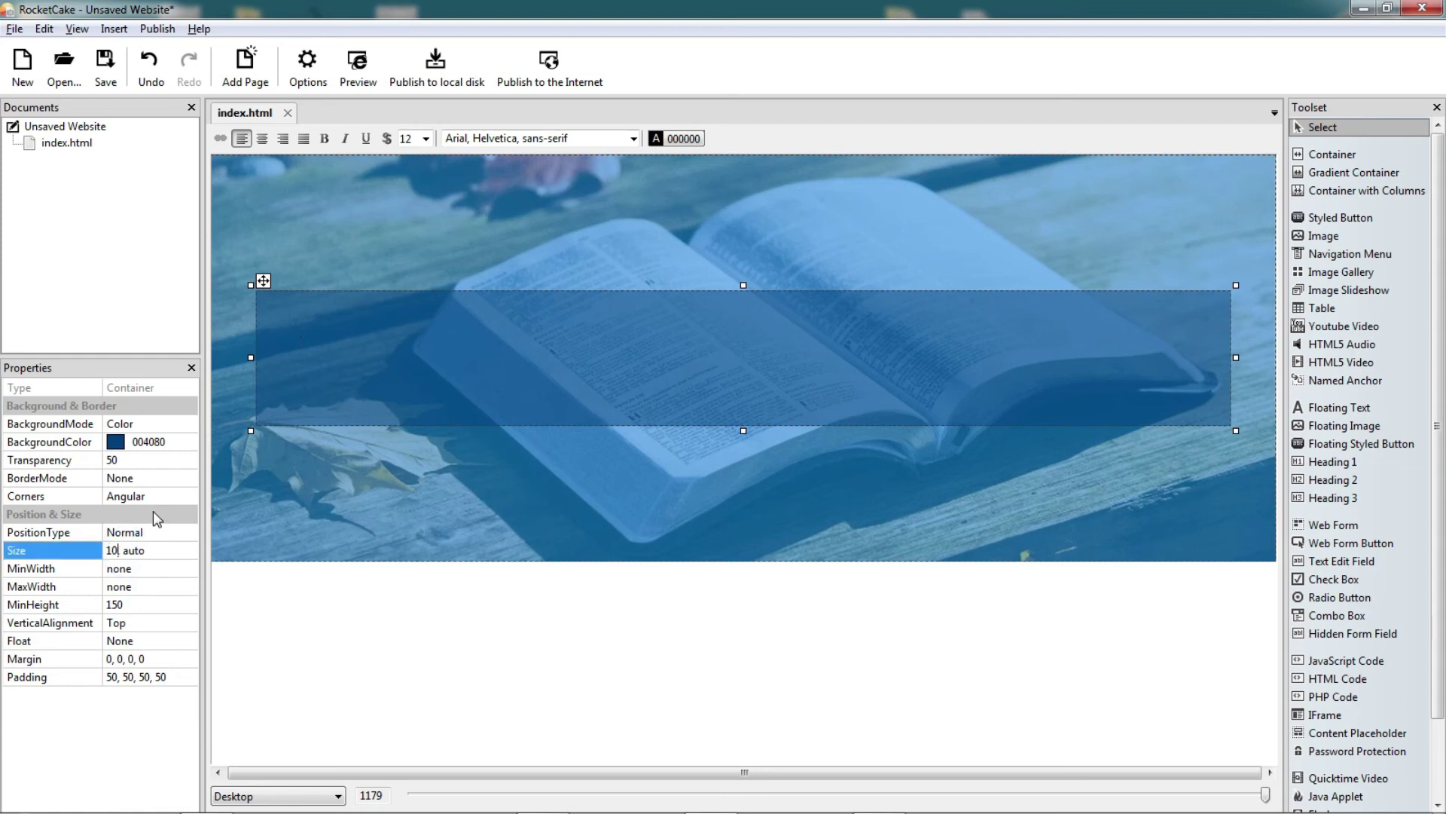
text(auto)
key(Return)
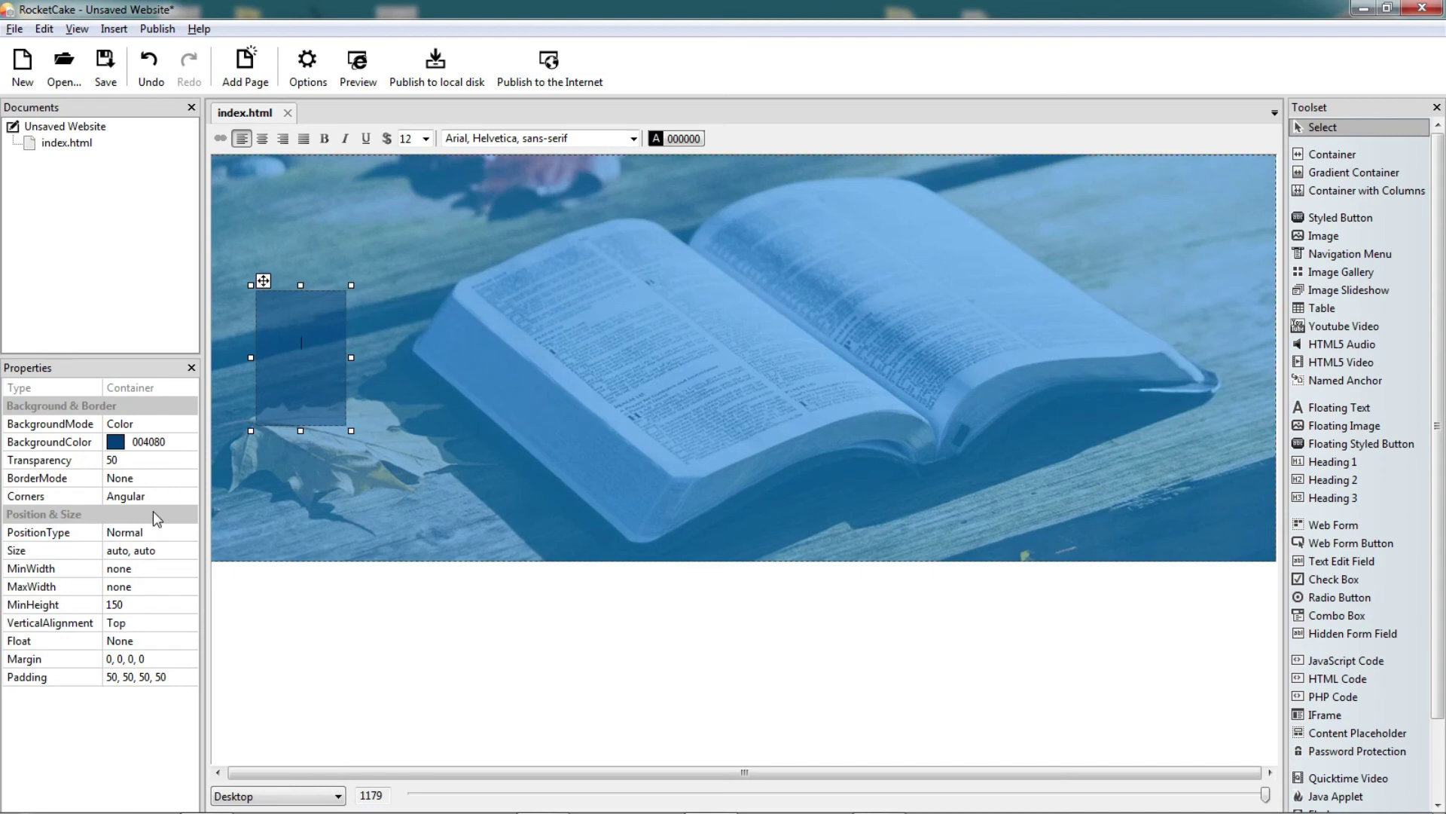
click(449, 340)
click(274, 370)
click(263, 138)
Step: Add a Heading 1 inside the dark blue container and format its text as bold, size 48, in white FFFFFF
click(1356, 462)
click(763, 376)
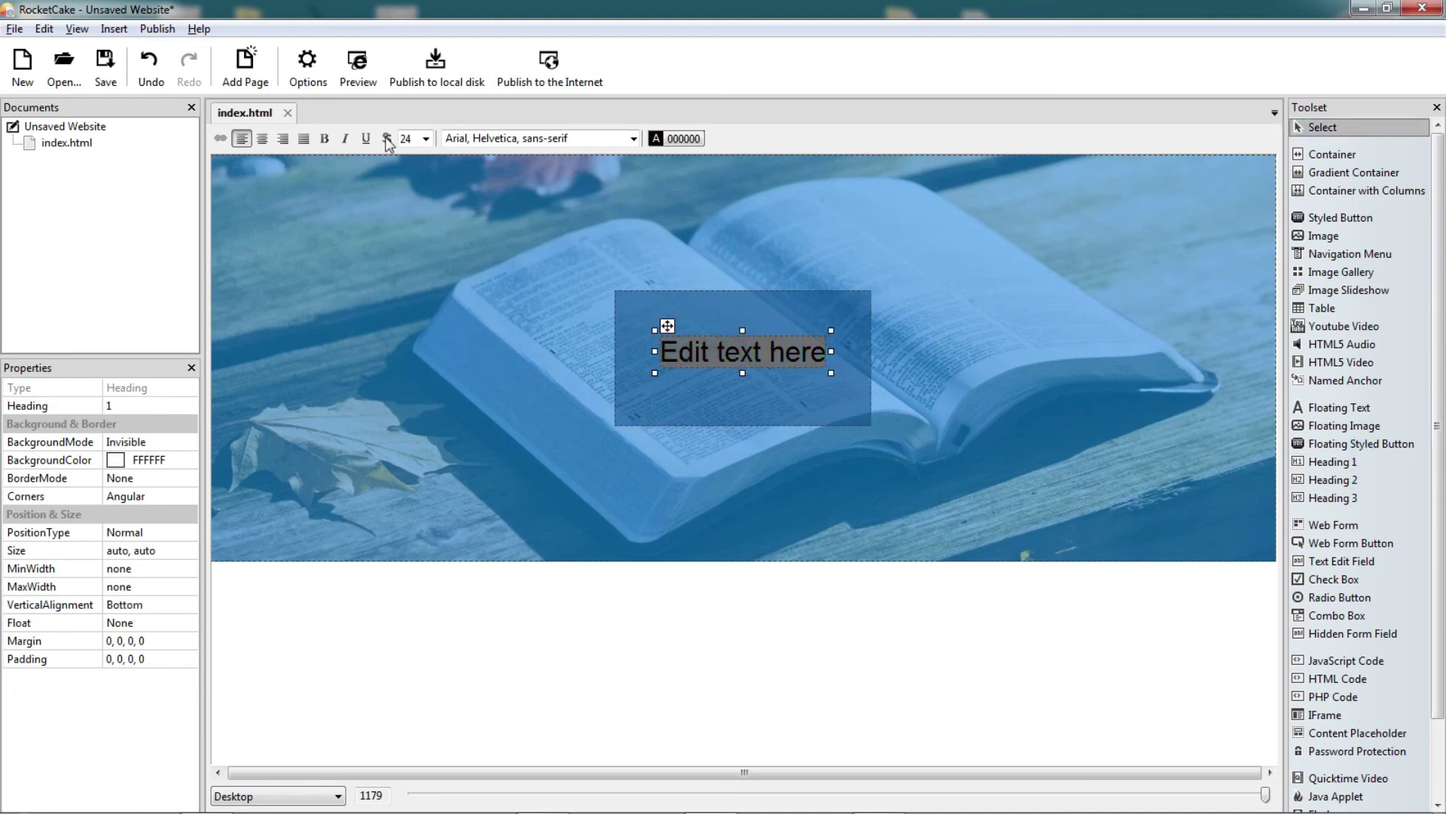
click(425, 138)
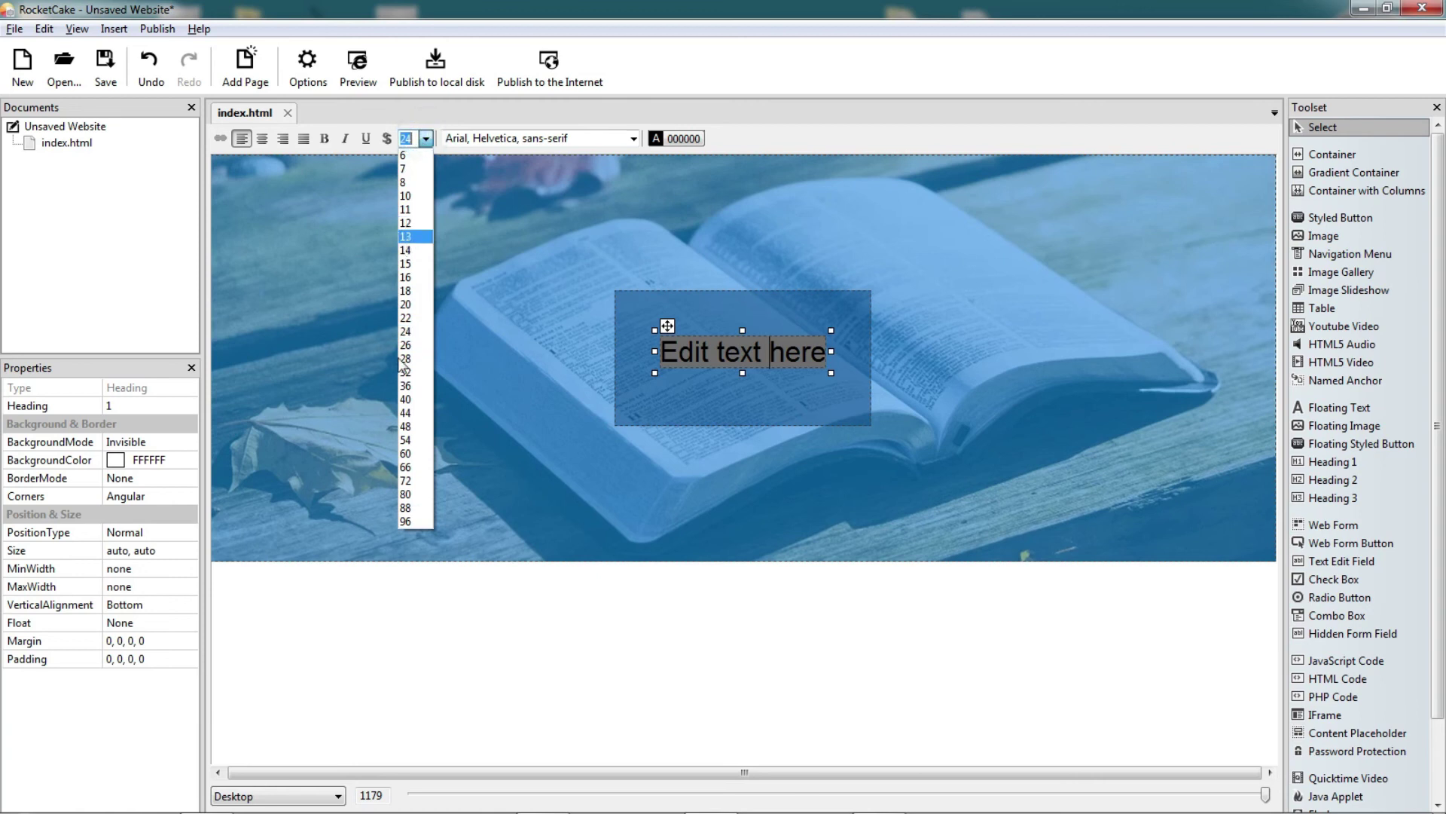
click(406, 426)
click(684, 139)
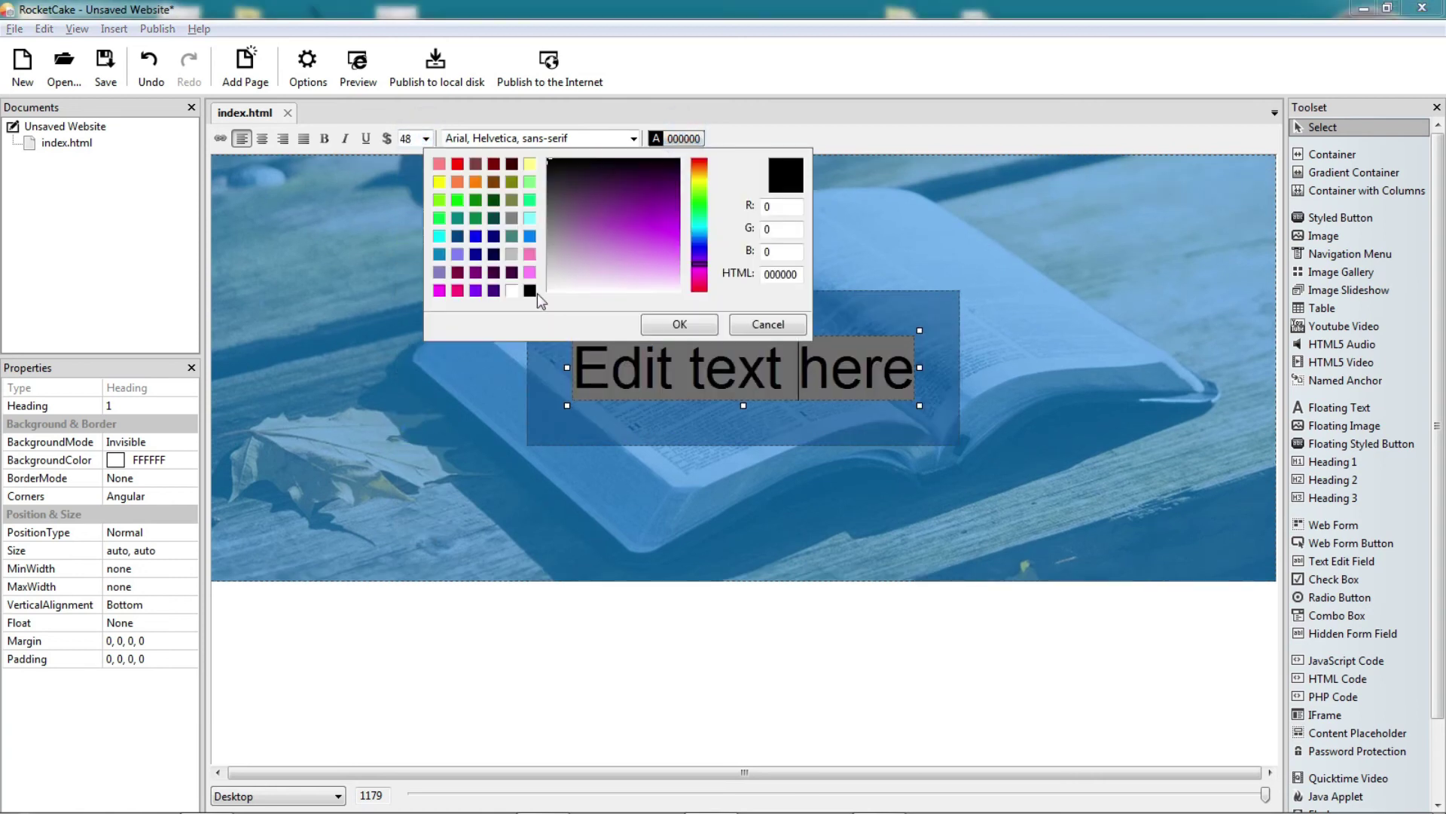
click(516, 291)
click(663, 324)
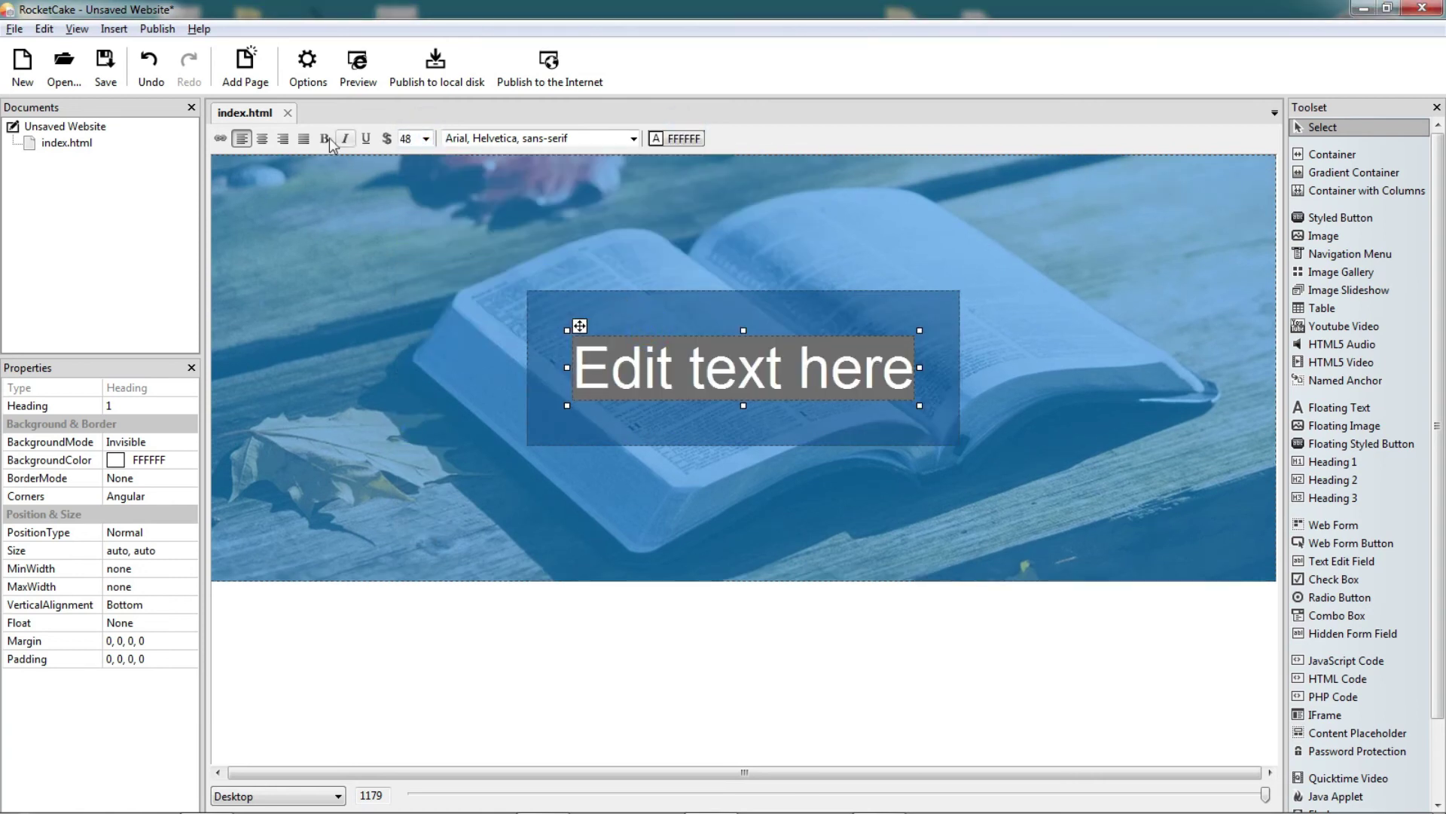
Step: Replace the Heading 1 placeholder text with "Banner Overlay"
text(Web)
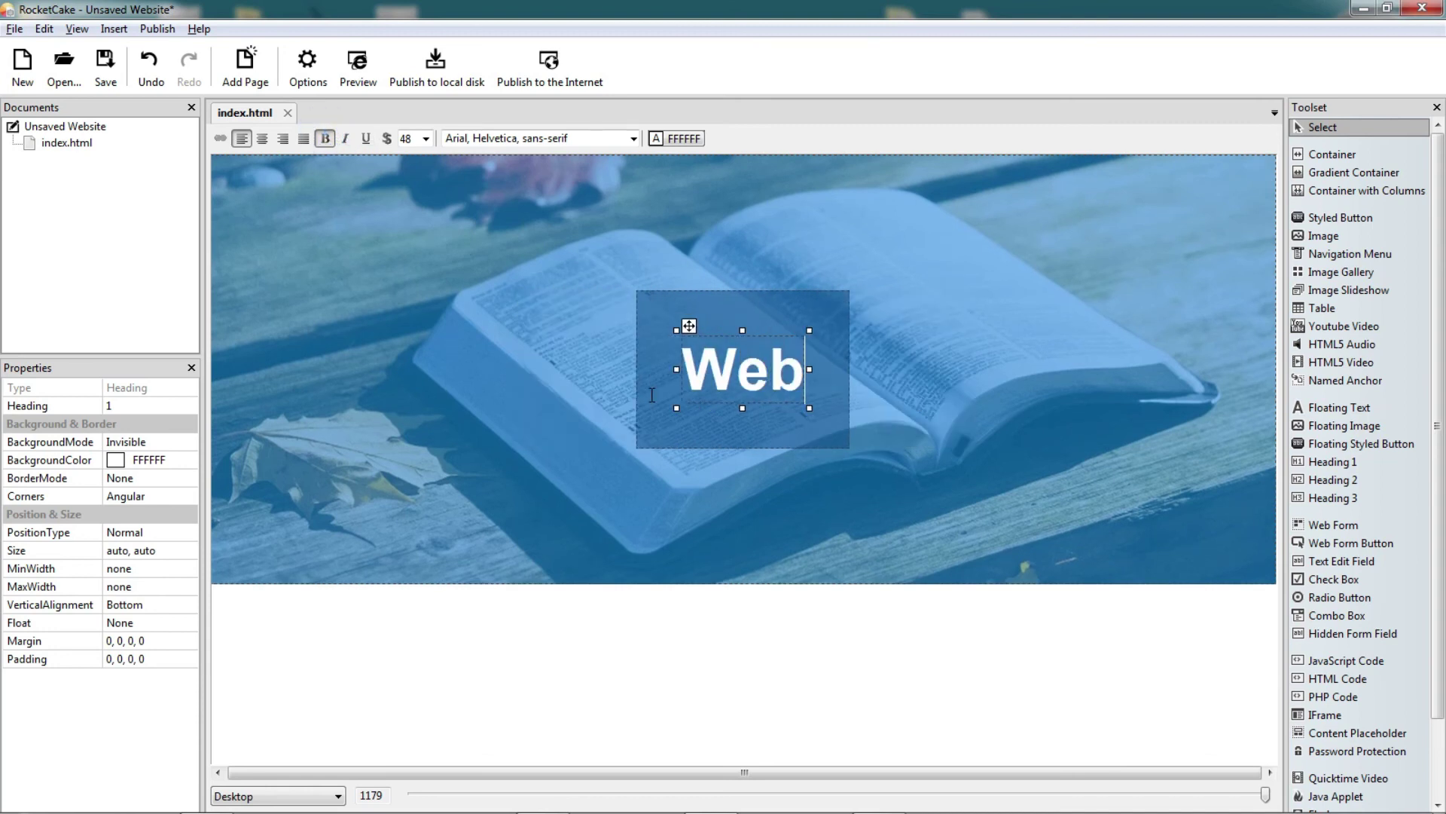
key(BackSpace)
key(BackSpace)
key(BackSpace)
text(Bann)
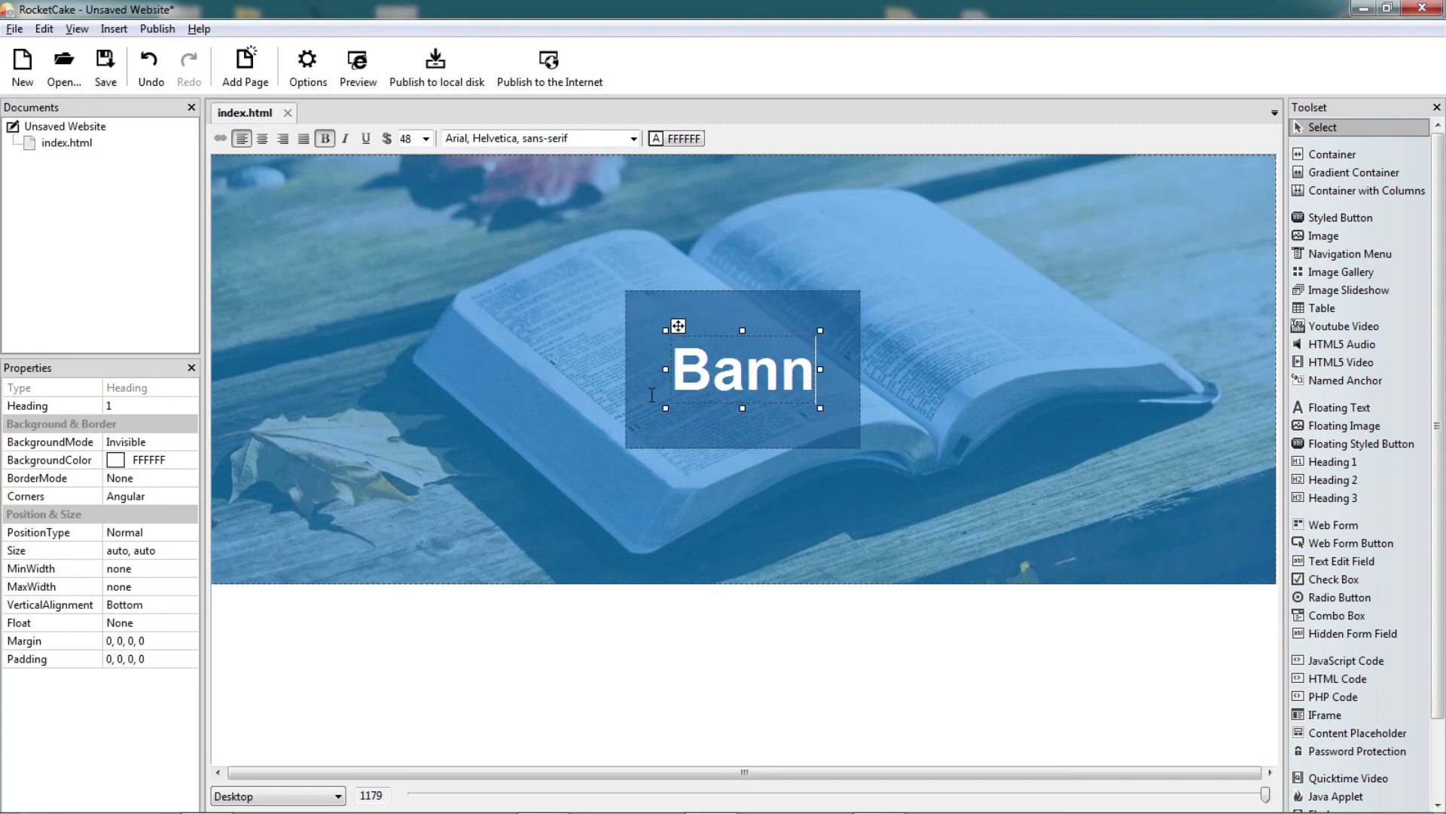
text(er Overlay)
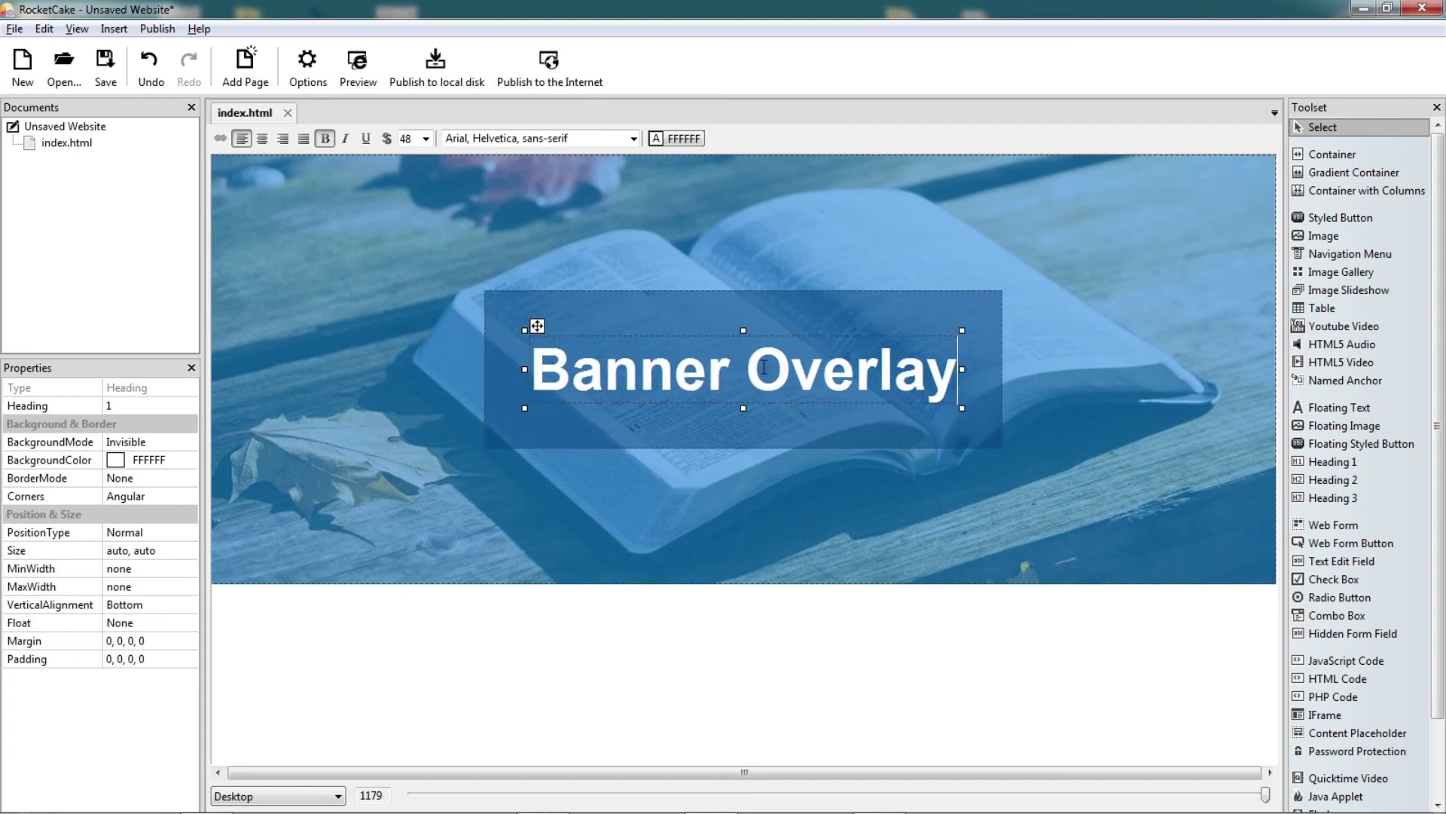
Step: Add a Heading 2 below the Banner Overlay heading inside the dark blue container
click(1352, 479)
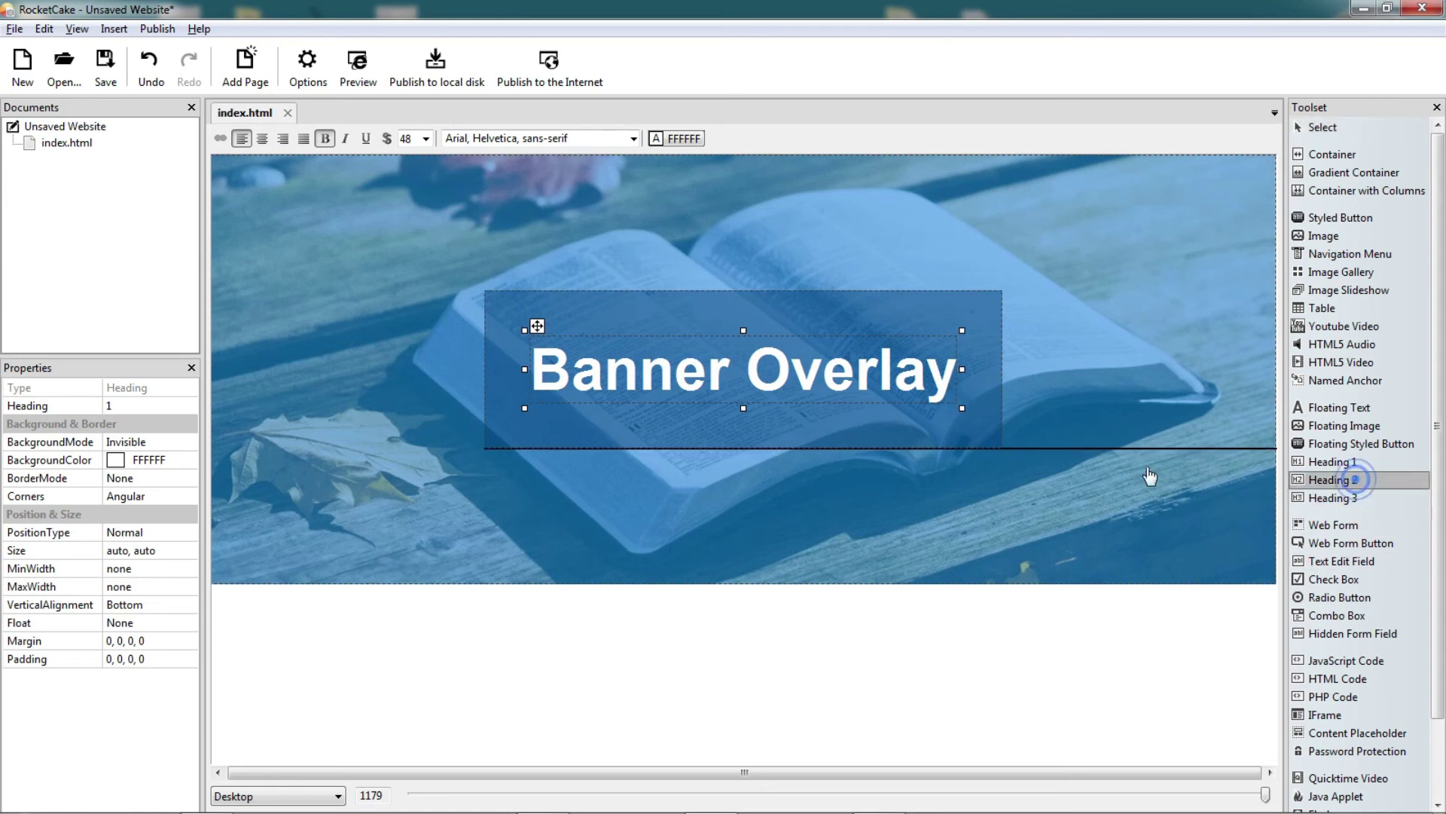
click(978, 420)
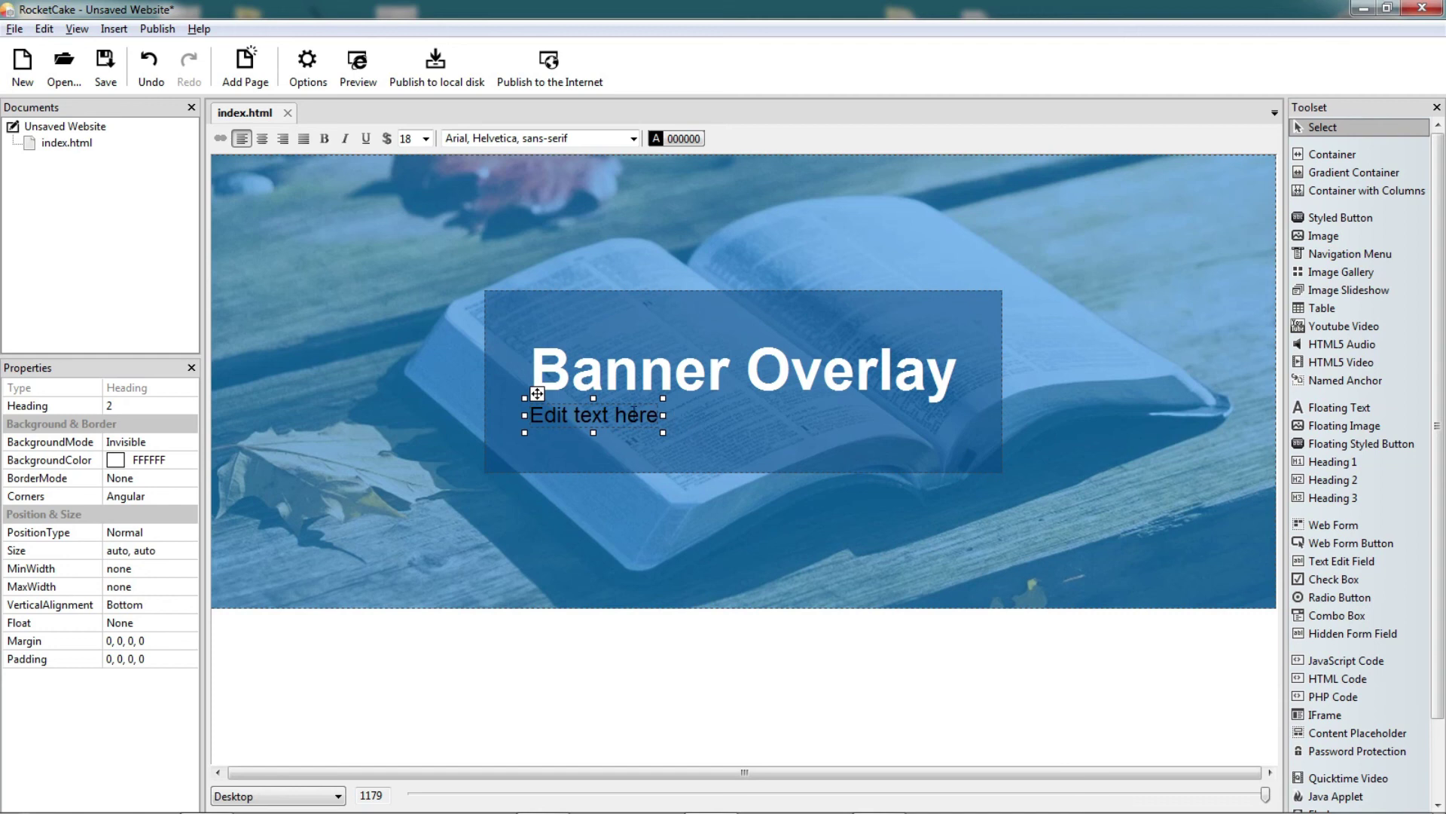
drag(630, 414, 531, 415)
click(262, 138)
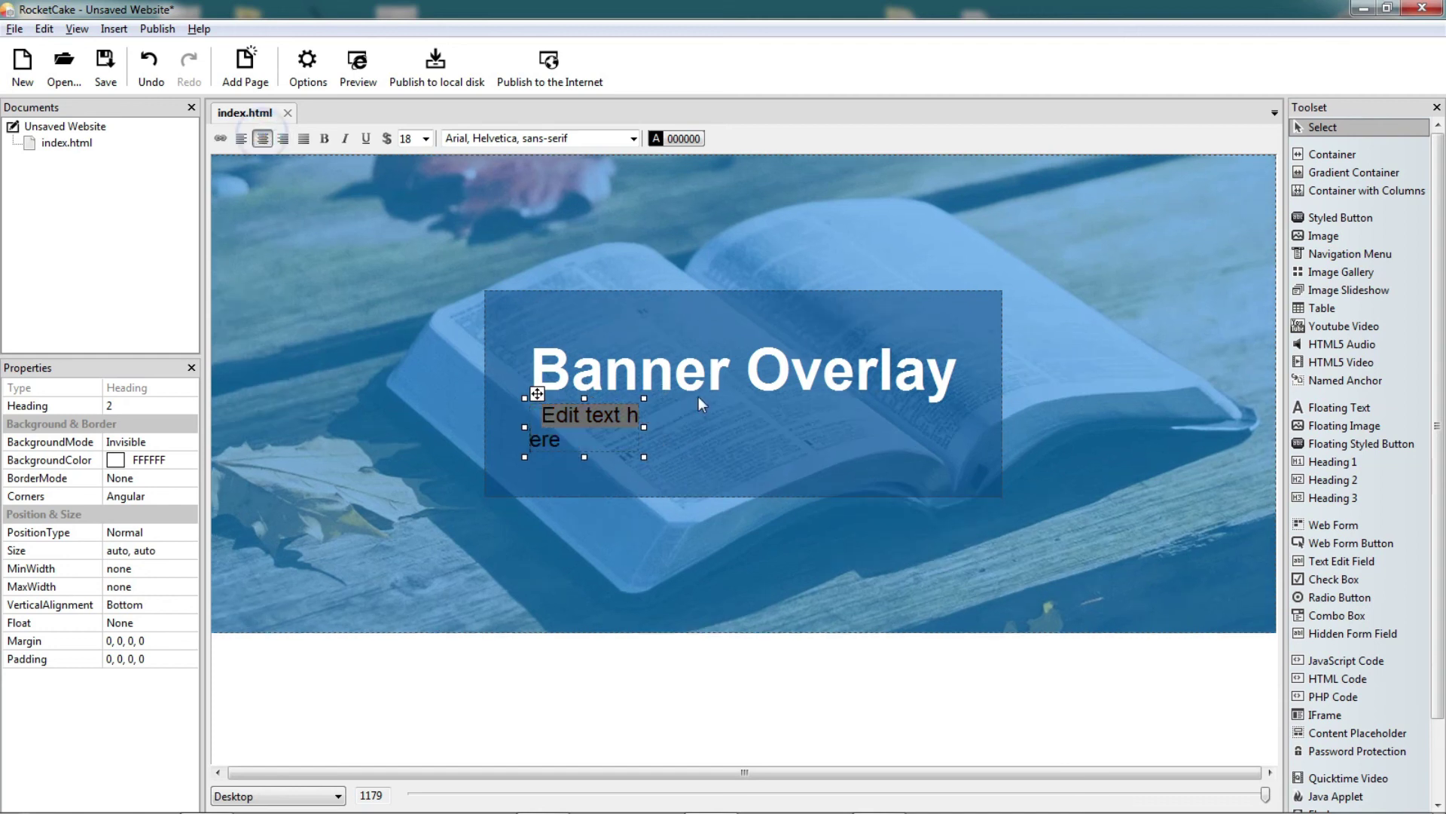
click(147, 66)
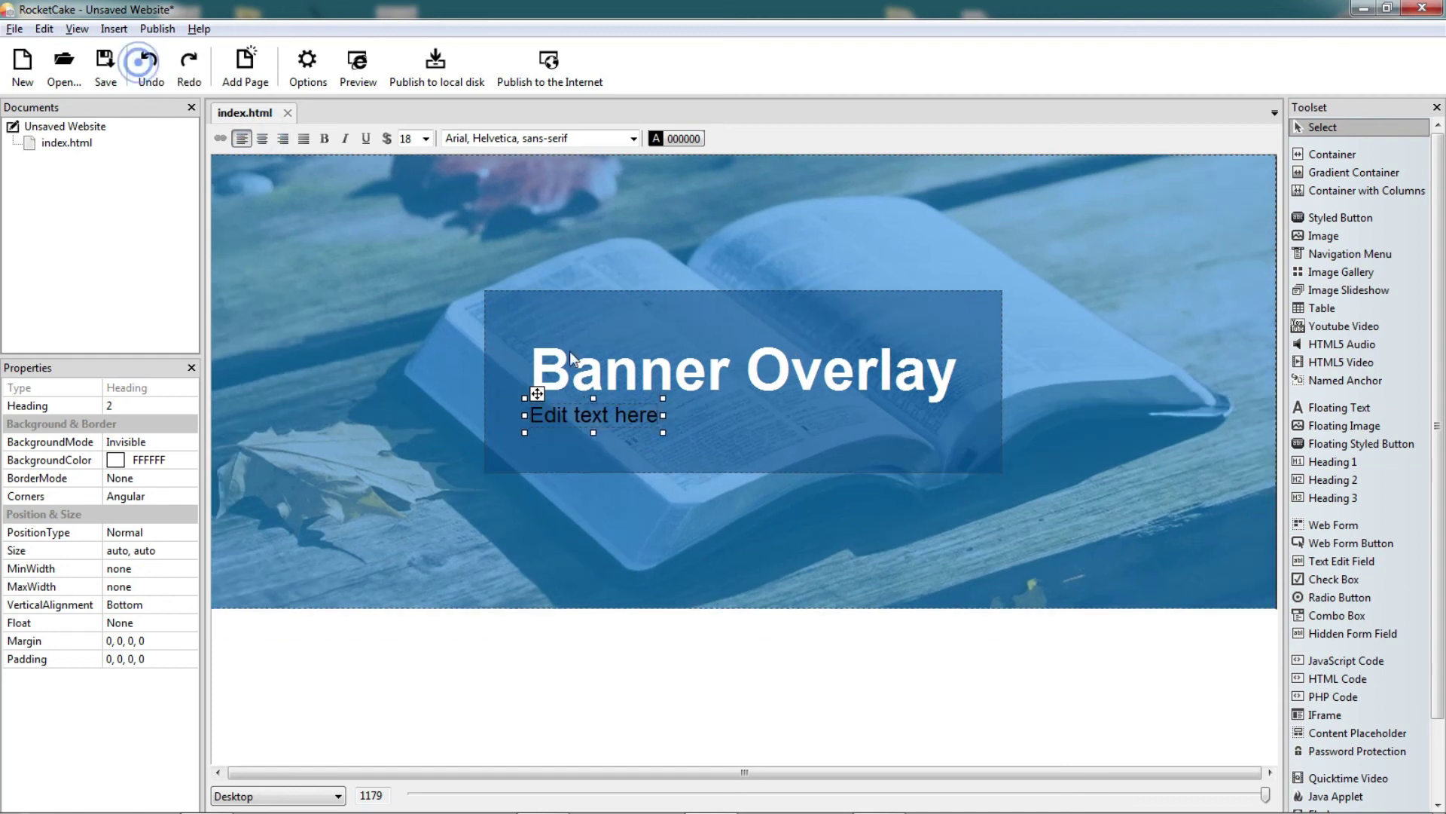
Step: Center the Heading 2 beneath the Banner Overlay heading within the dark blue container
click(604, 416)
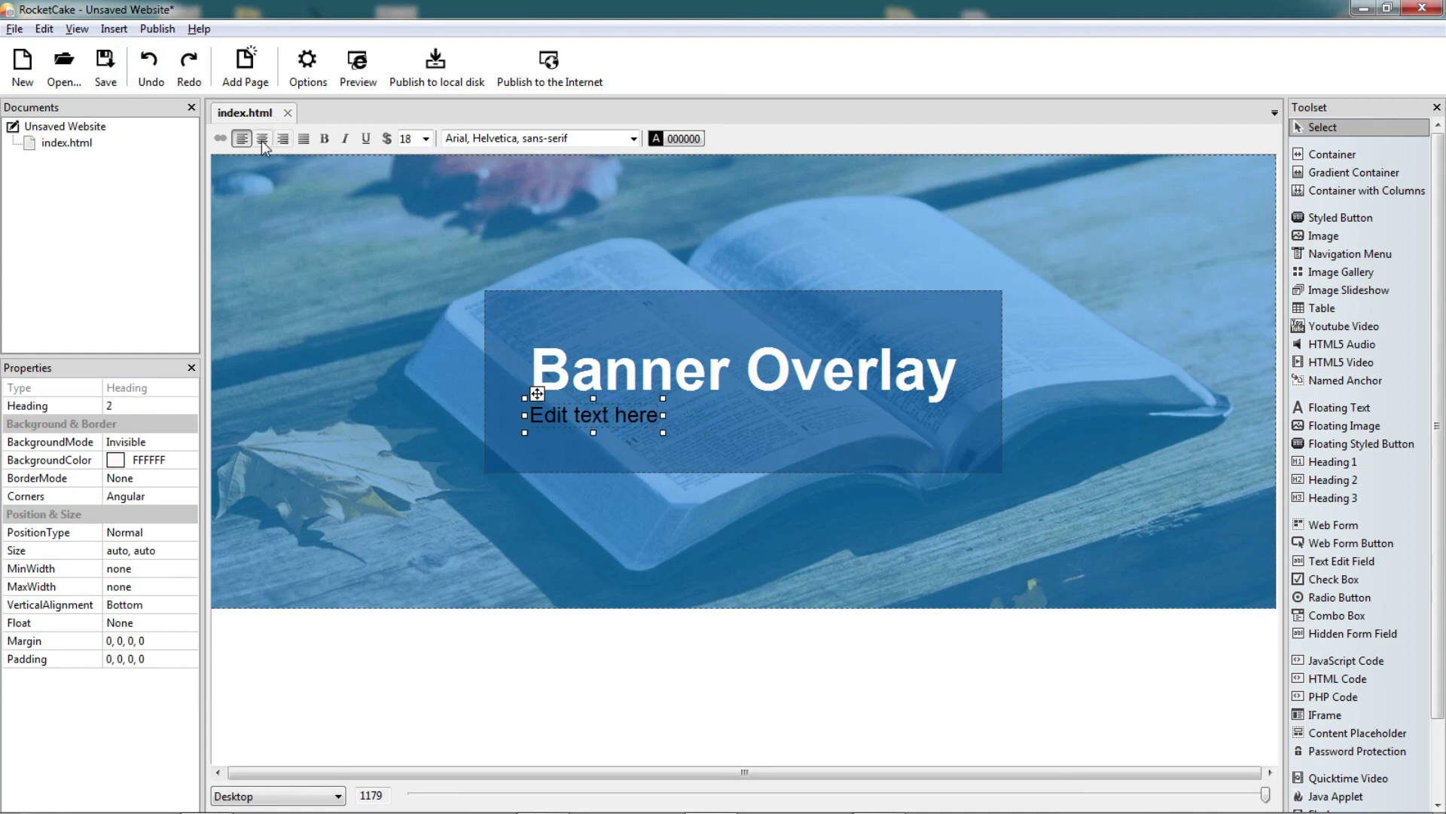
click(262, 138)
click(977, 365)
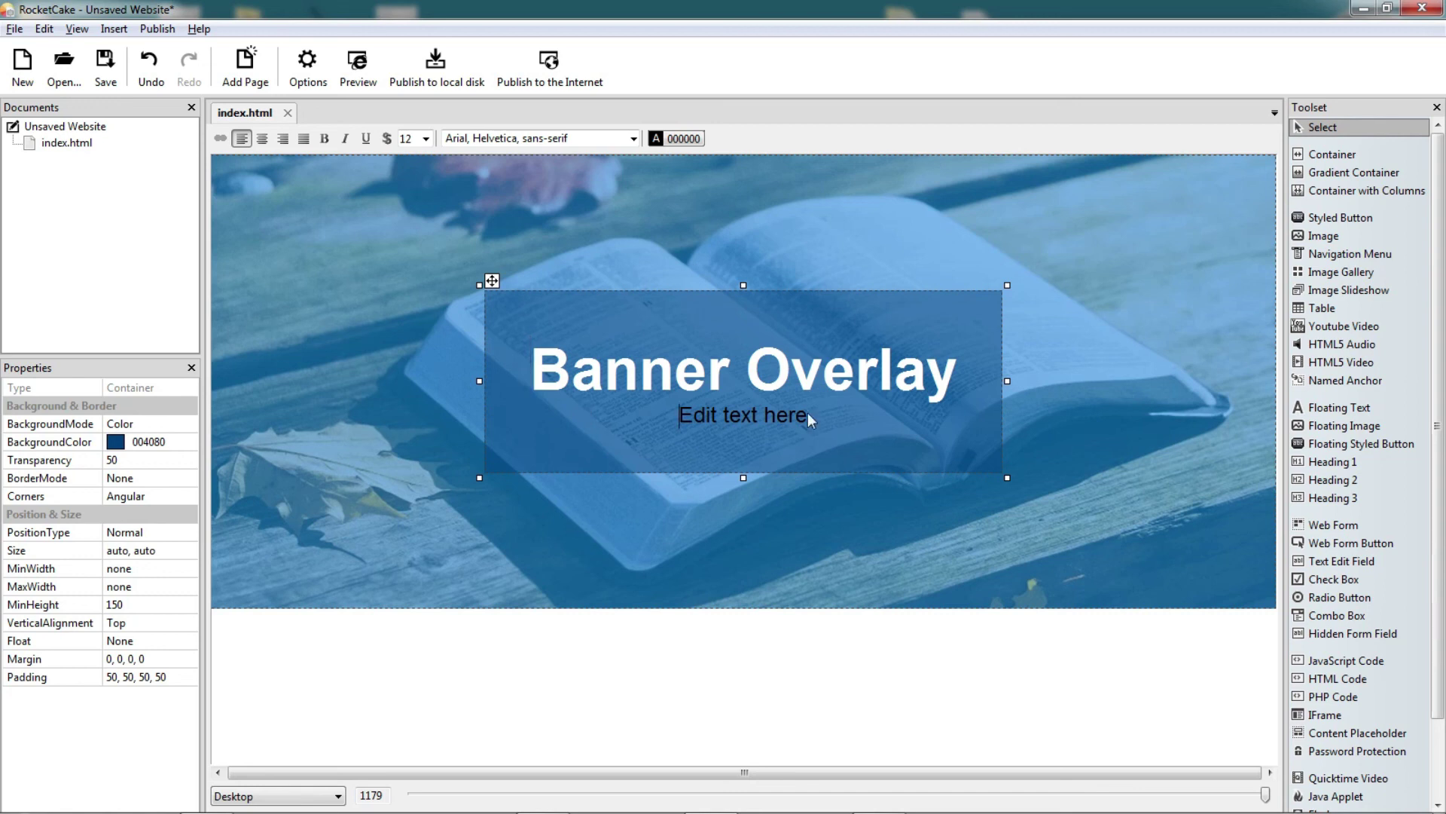
Step: Set the Heading 2 text color to white FFFFFF and its font size to 24
click(753, 419)
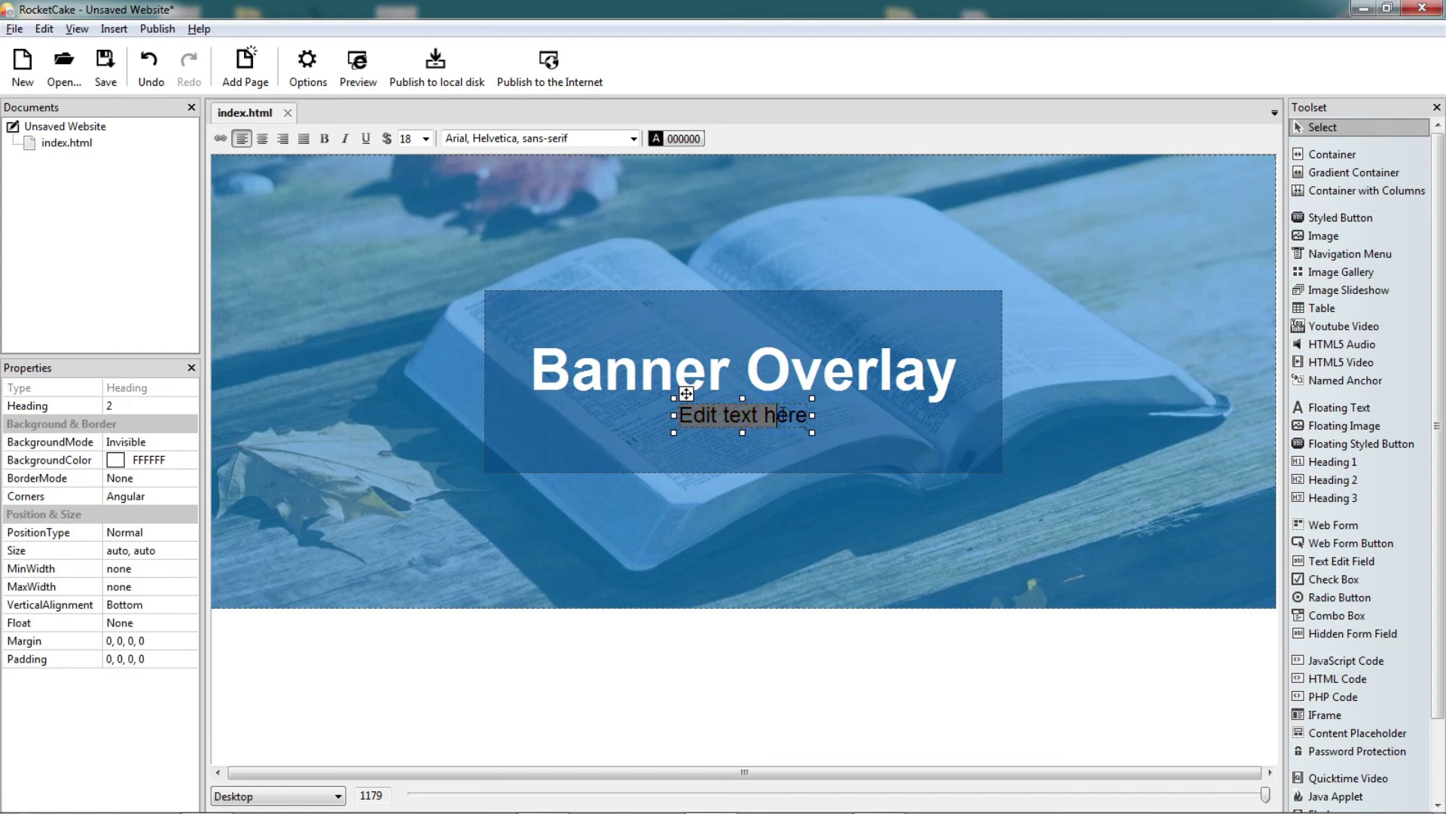
click(678, 139)
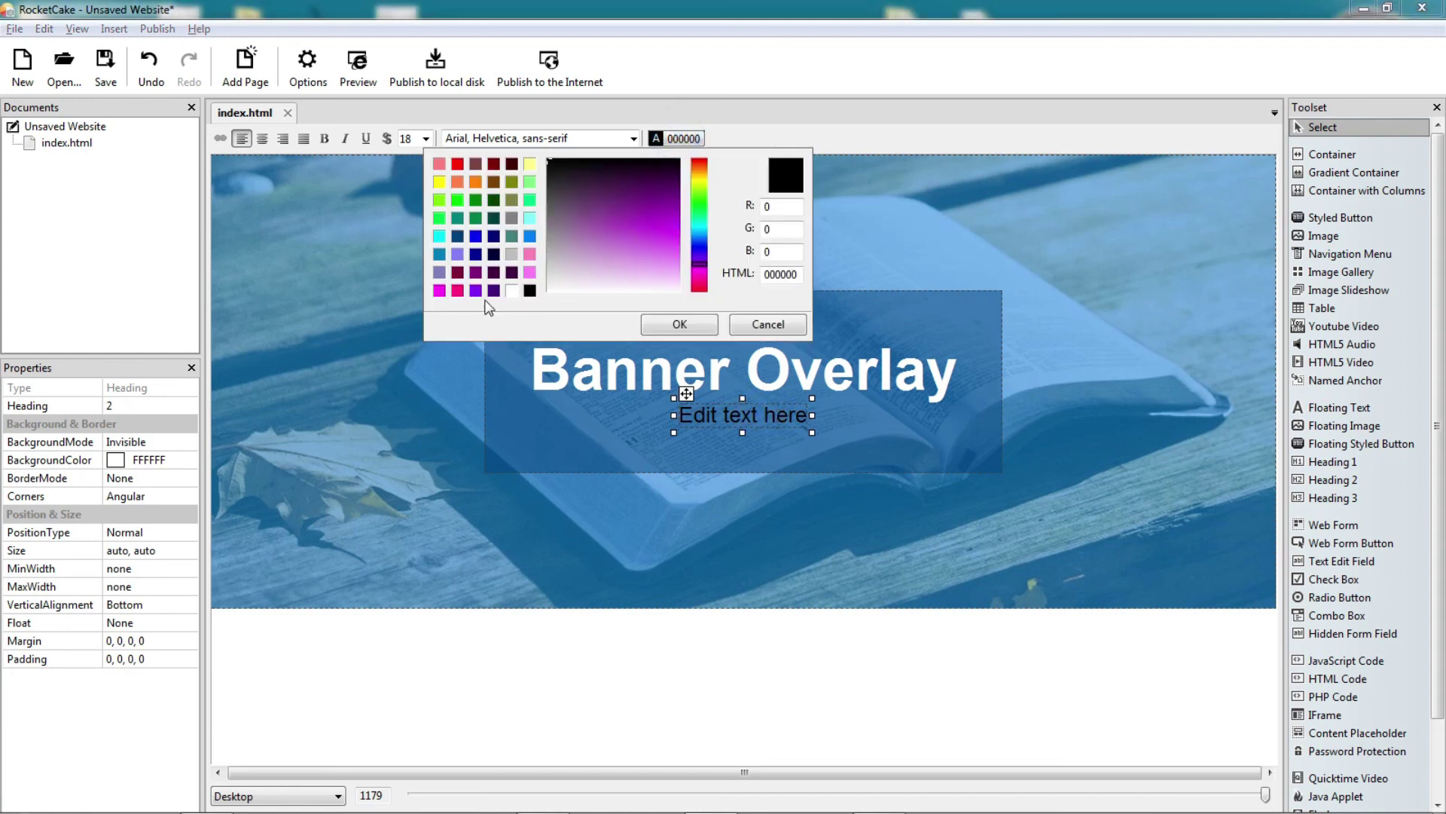
click(512, 291)
click(679, 324)
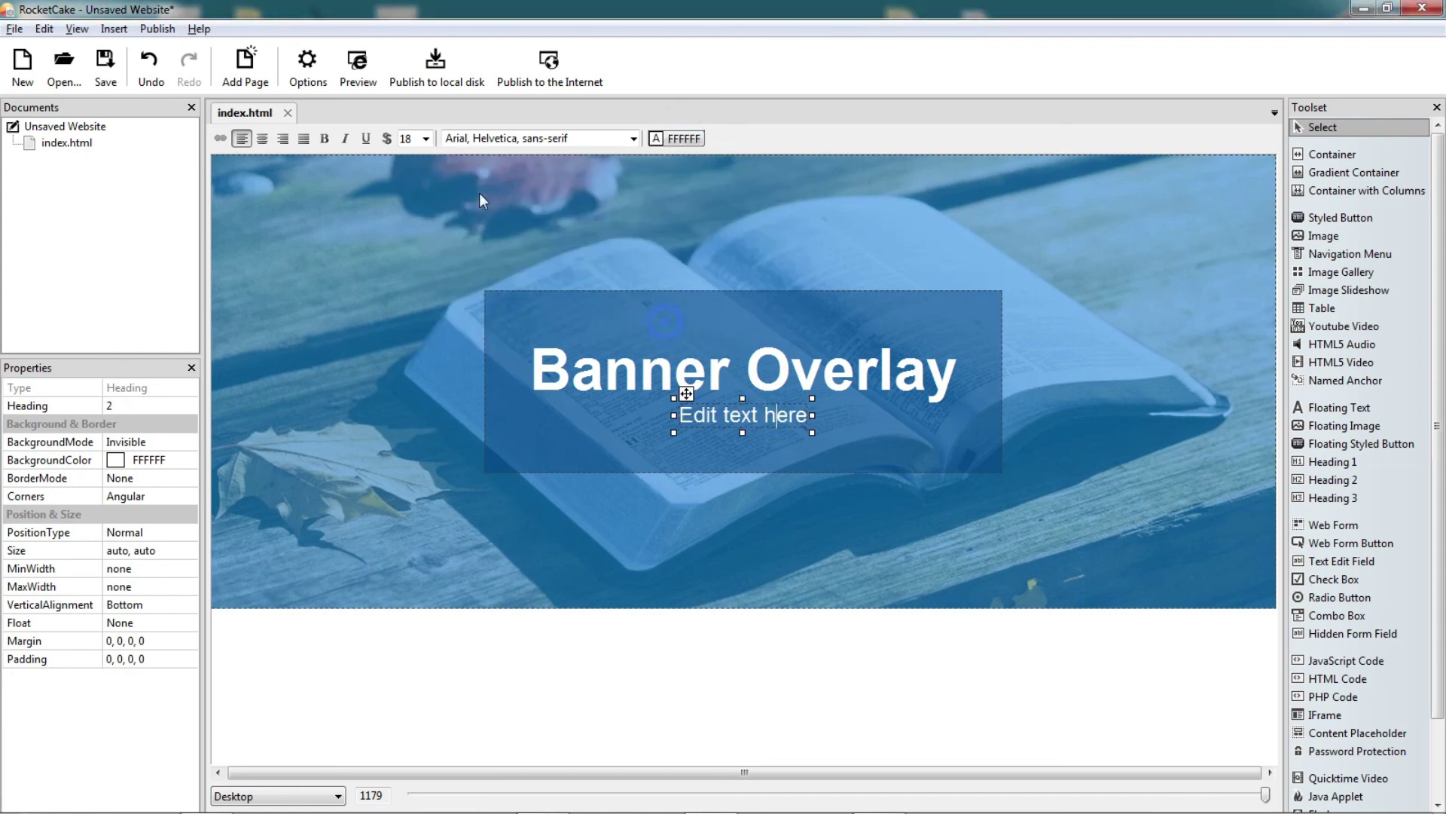
click(426, 138)
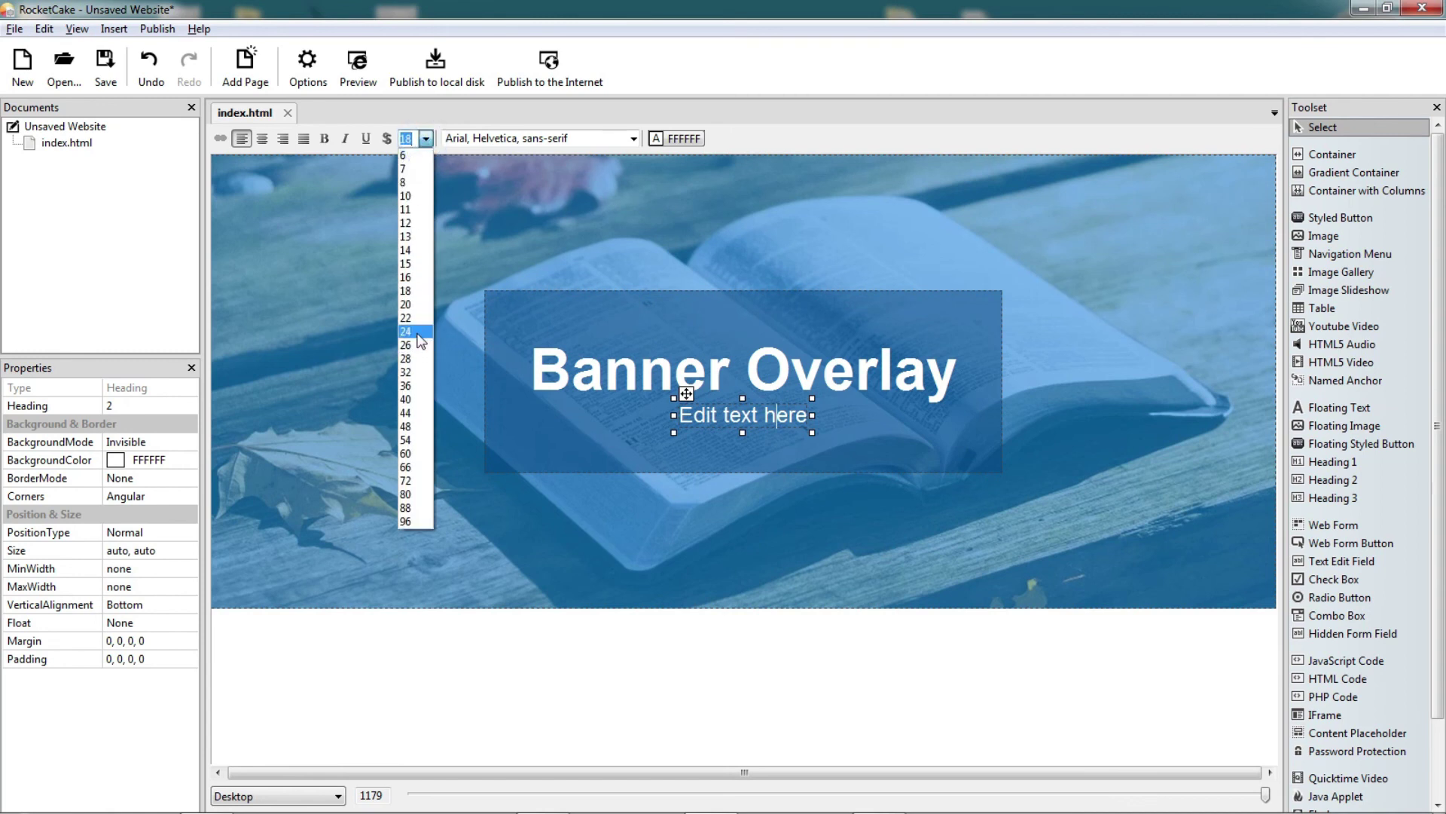
click(418, 335)
Step: Replace the Heading 2 placeholder text with "Website Subtitle"
click(769, 419)
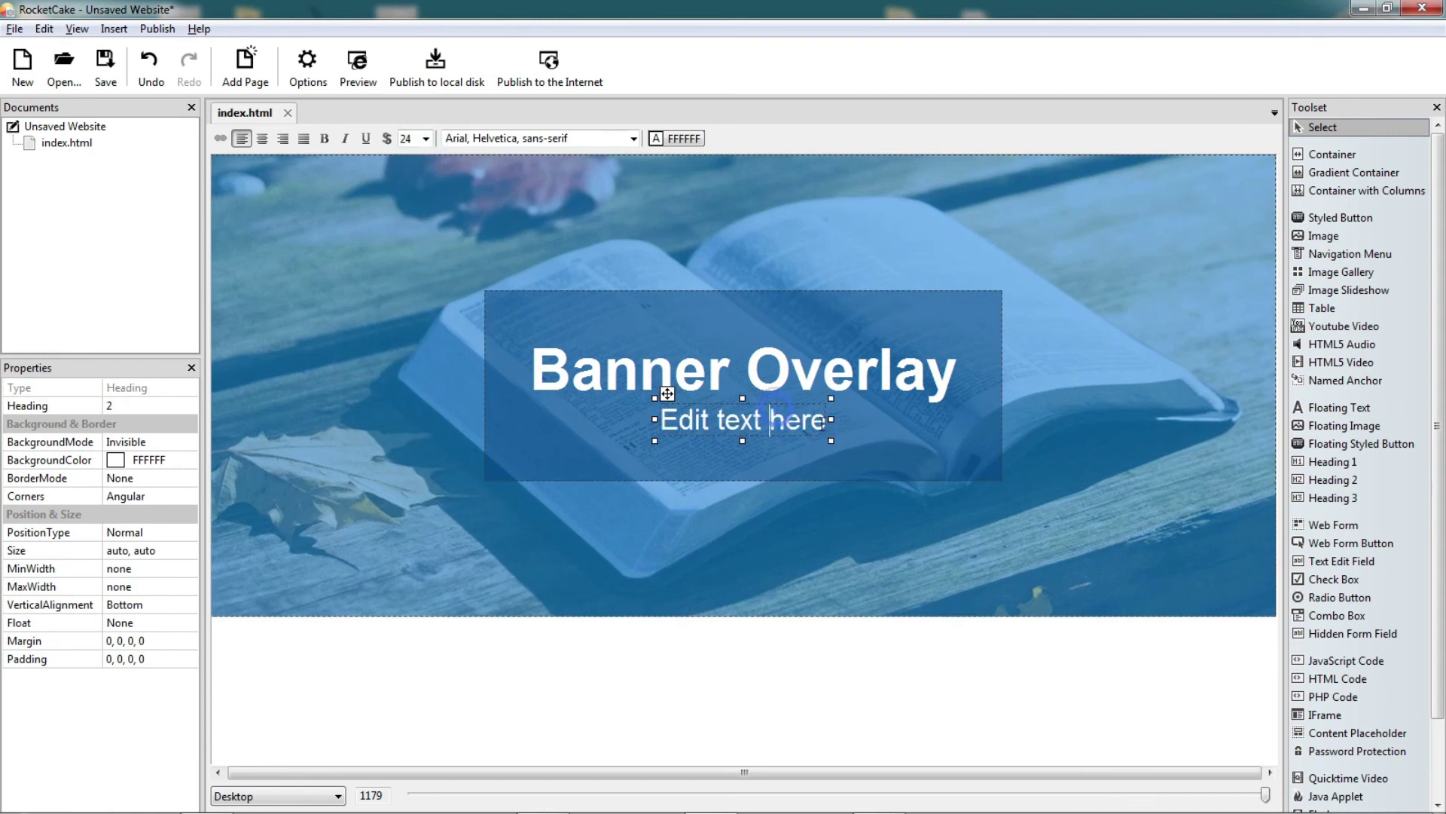
text(Website )
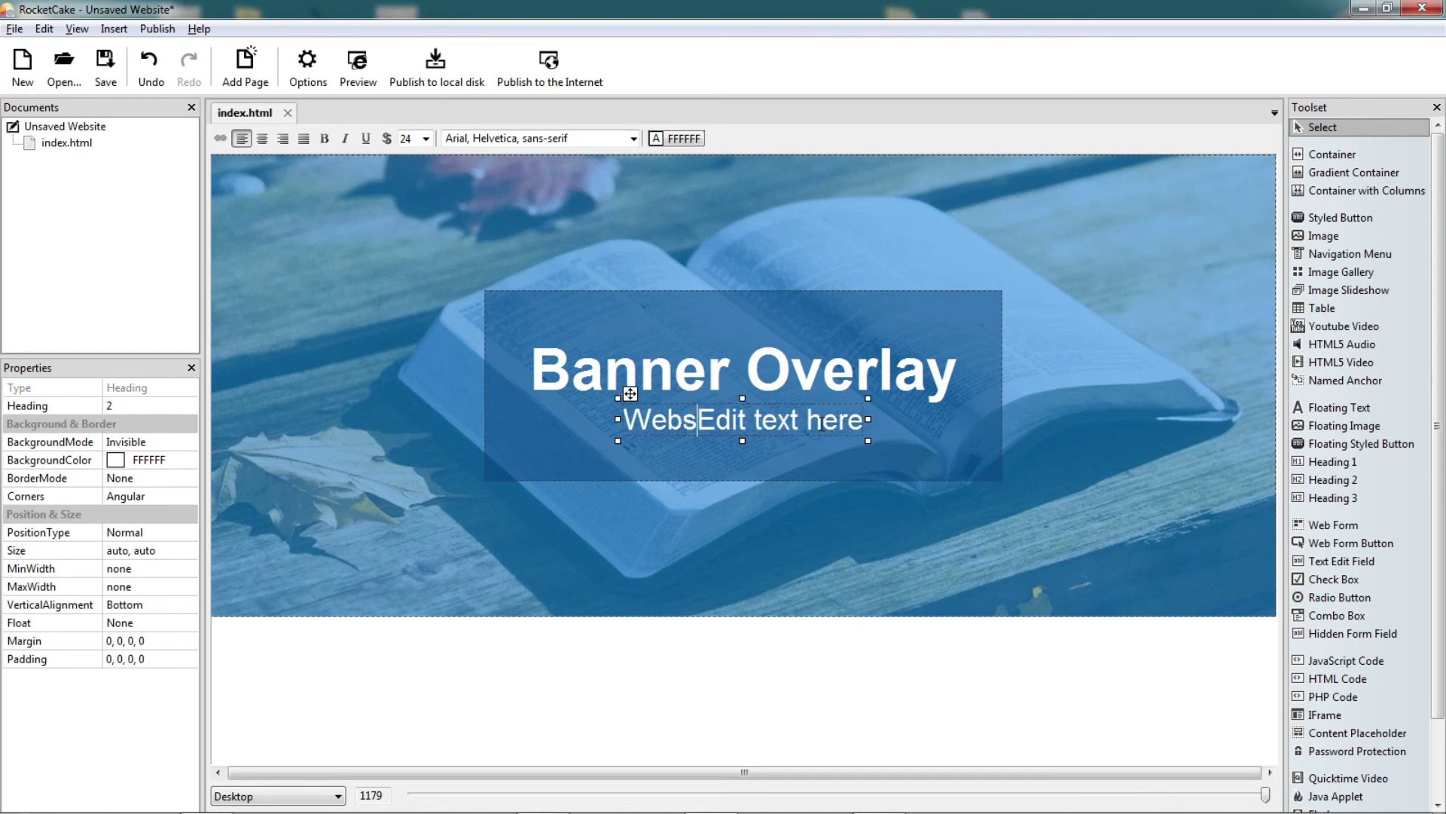
text(Subtitle)
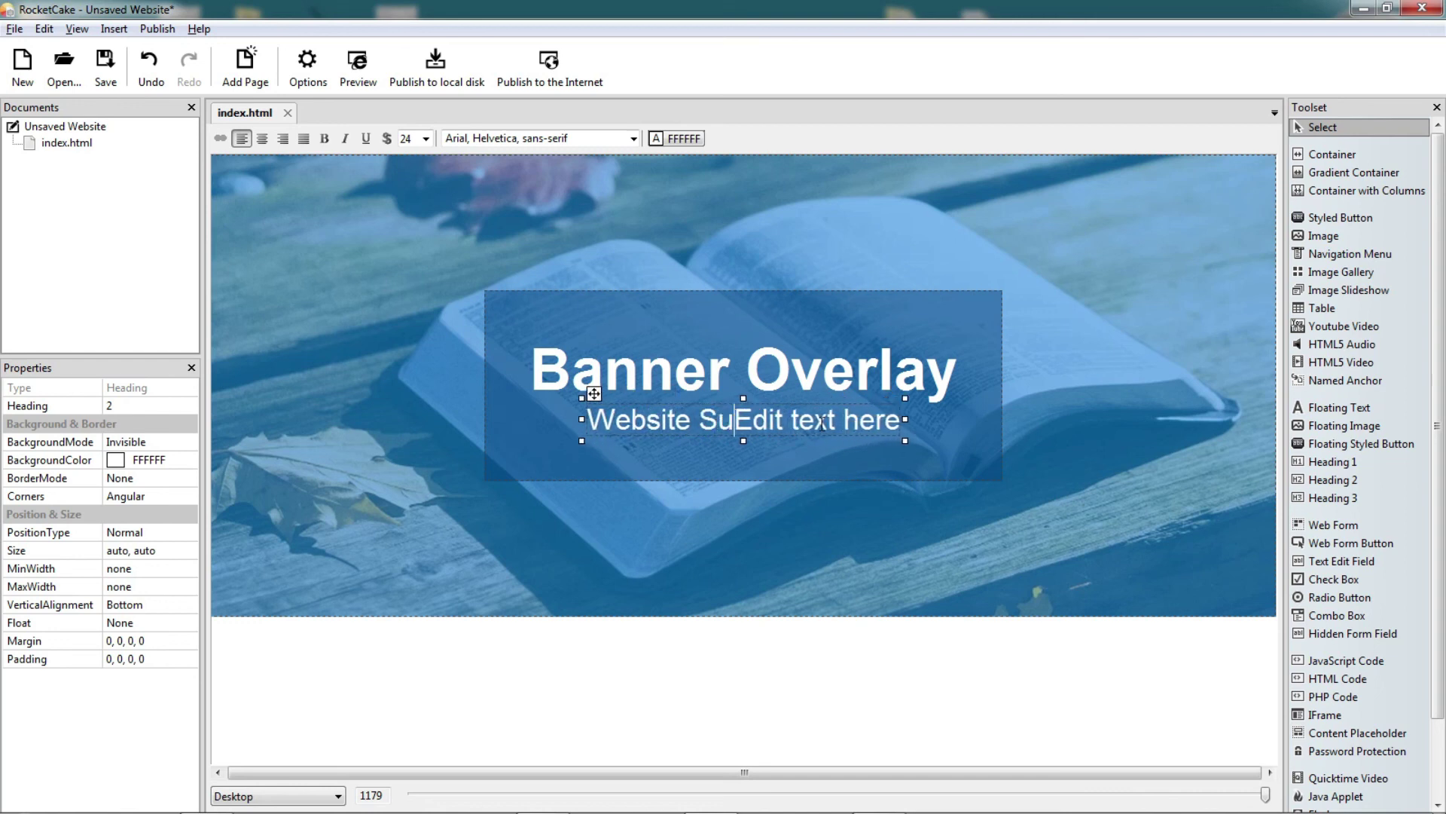
key(Delete)
key(Delete)
key(Delete)
key(Delete)
key(Delete)
key(Delete)
key(Delete)
key(Delete)
key(Delete)
key(Delete)
key(Delete)
key(Delete)
key(Delete)
key(Delete)
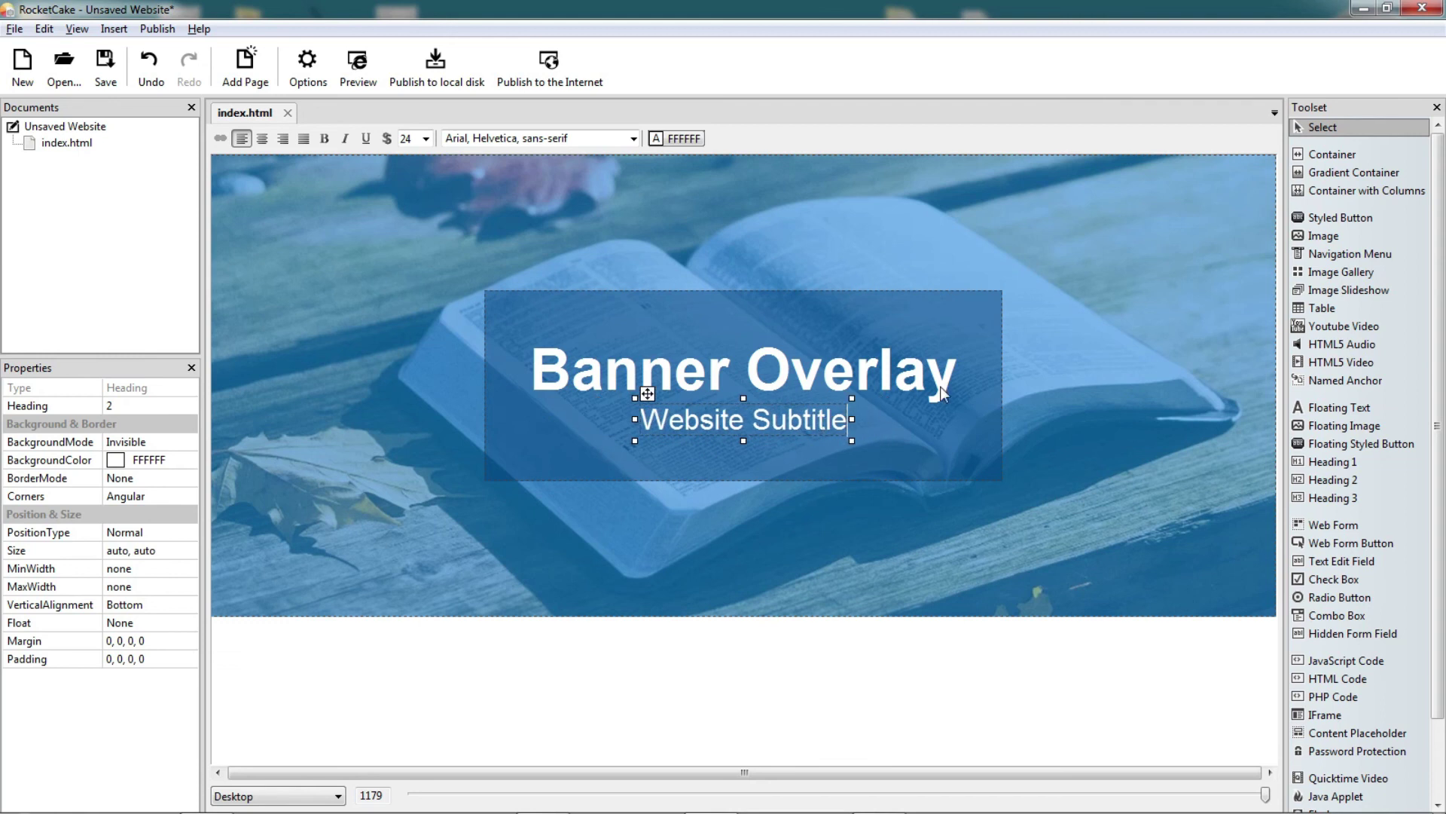
click(904, 678)
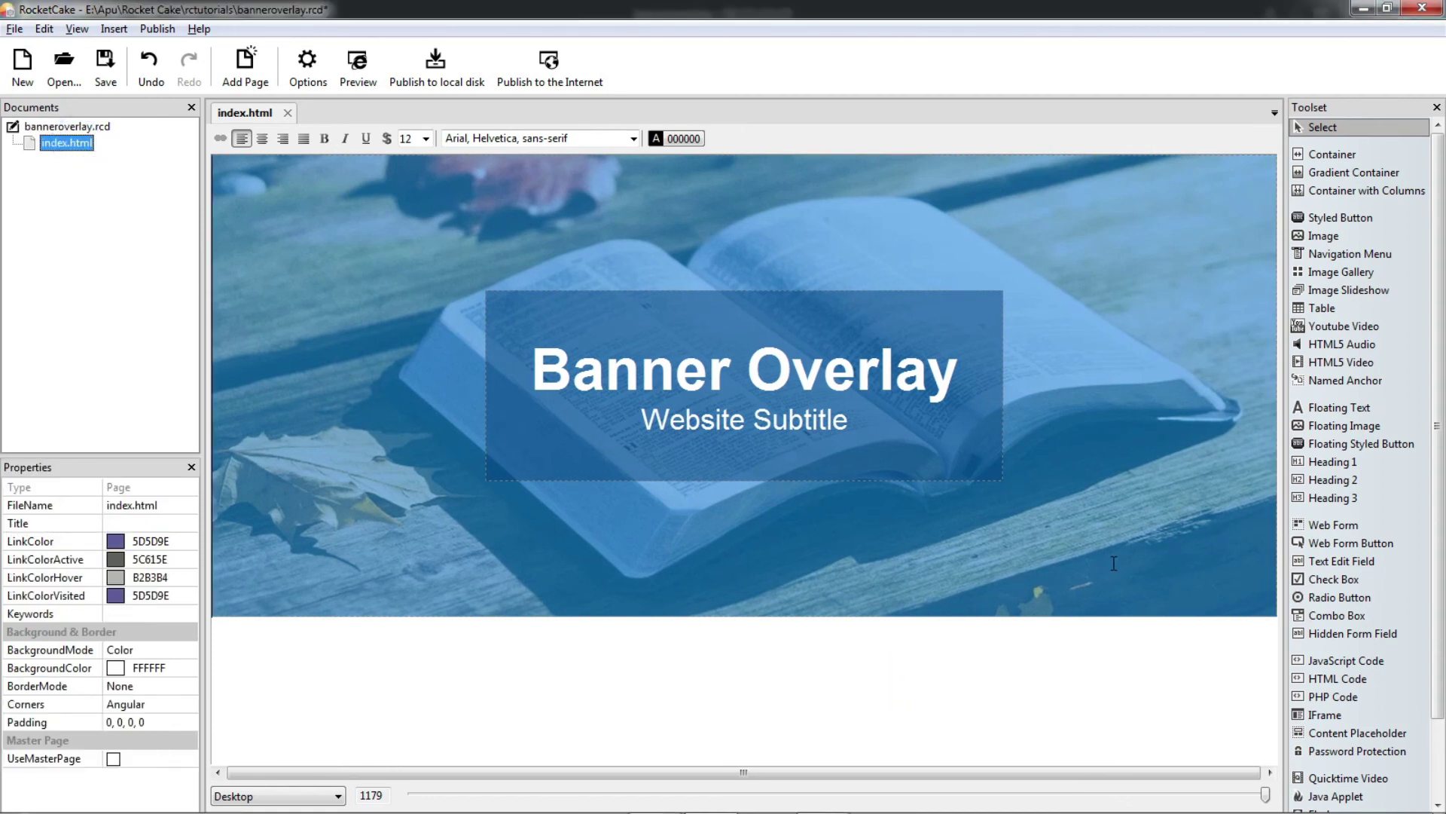
Step: Add a container below the banner and enter the text "rocketcaketutorials.com" in it
click(1332, 153)
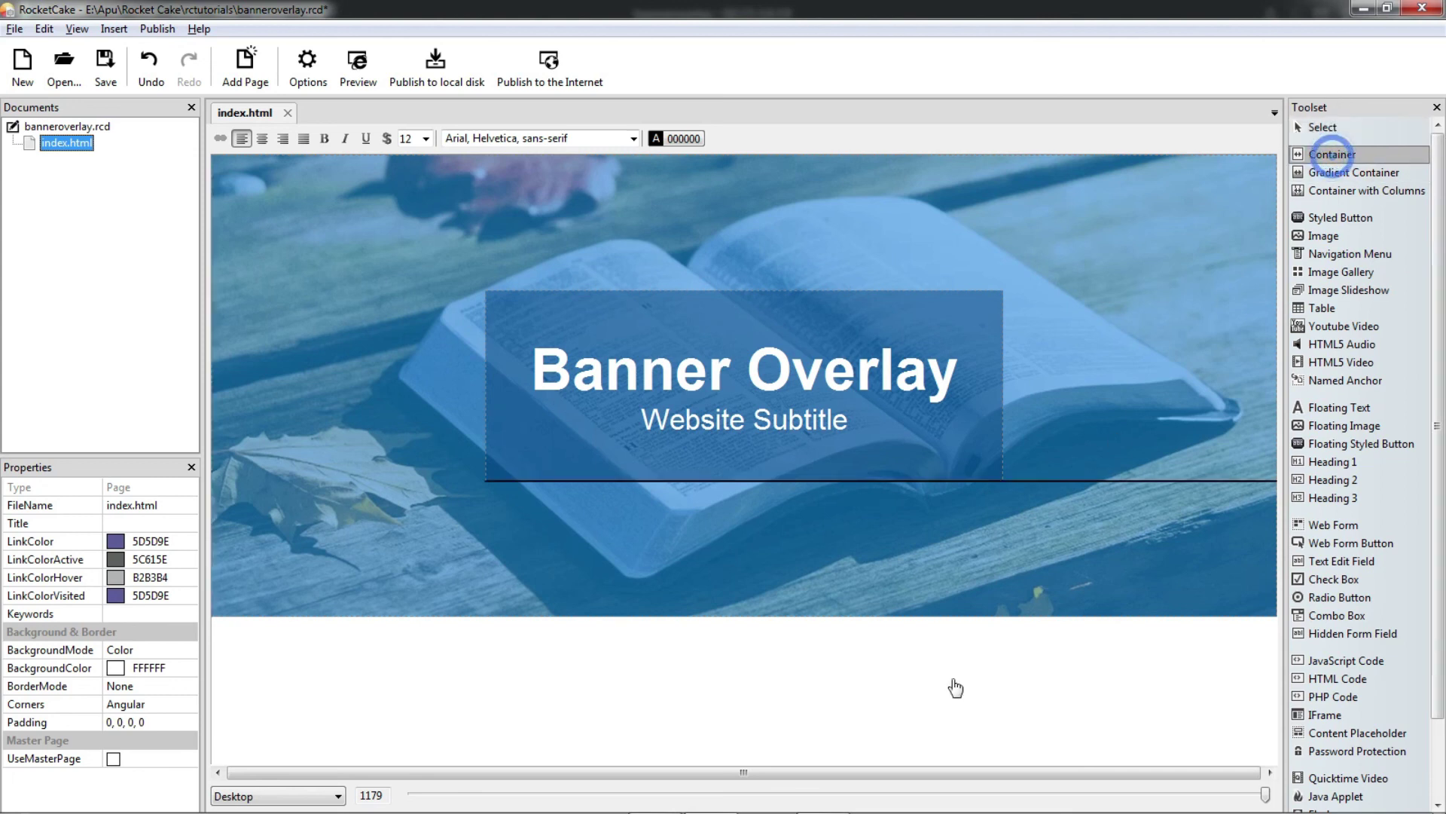
click(736, 705)
click(744, 687)
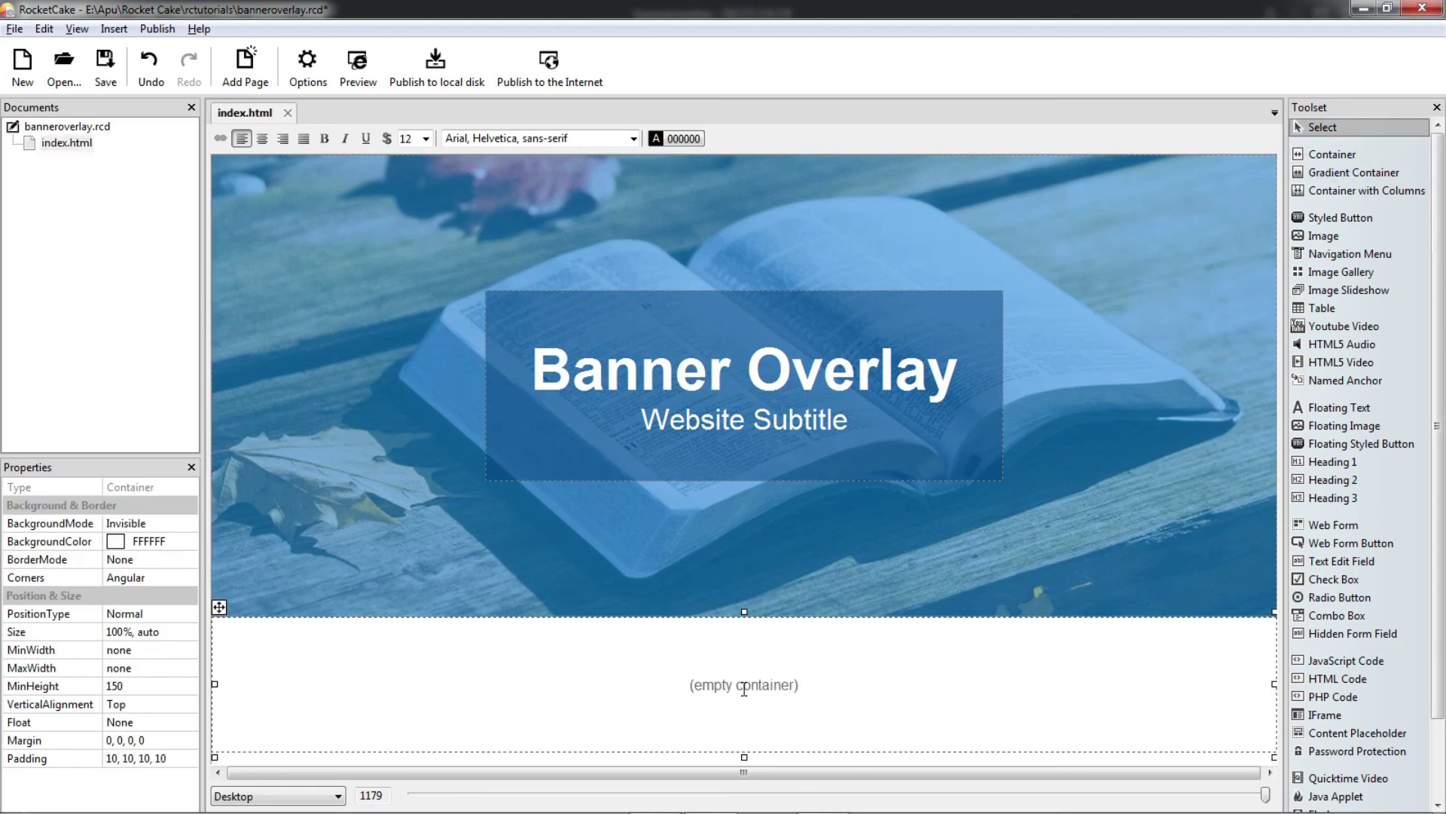
text(ro)
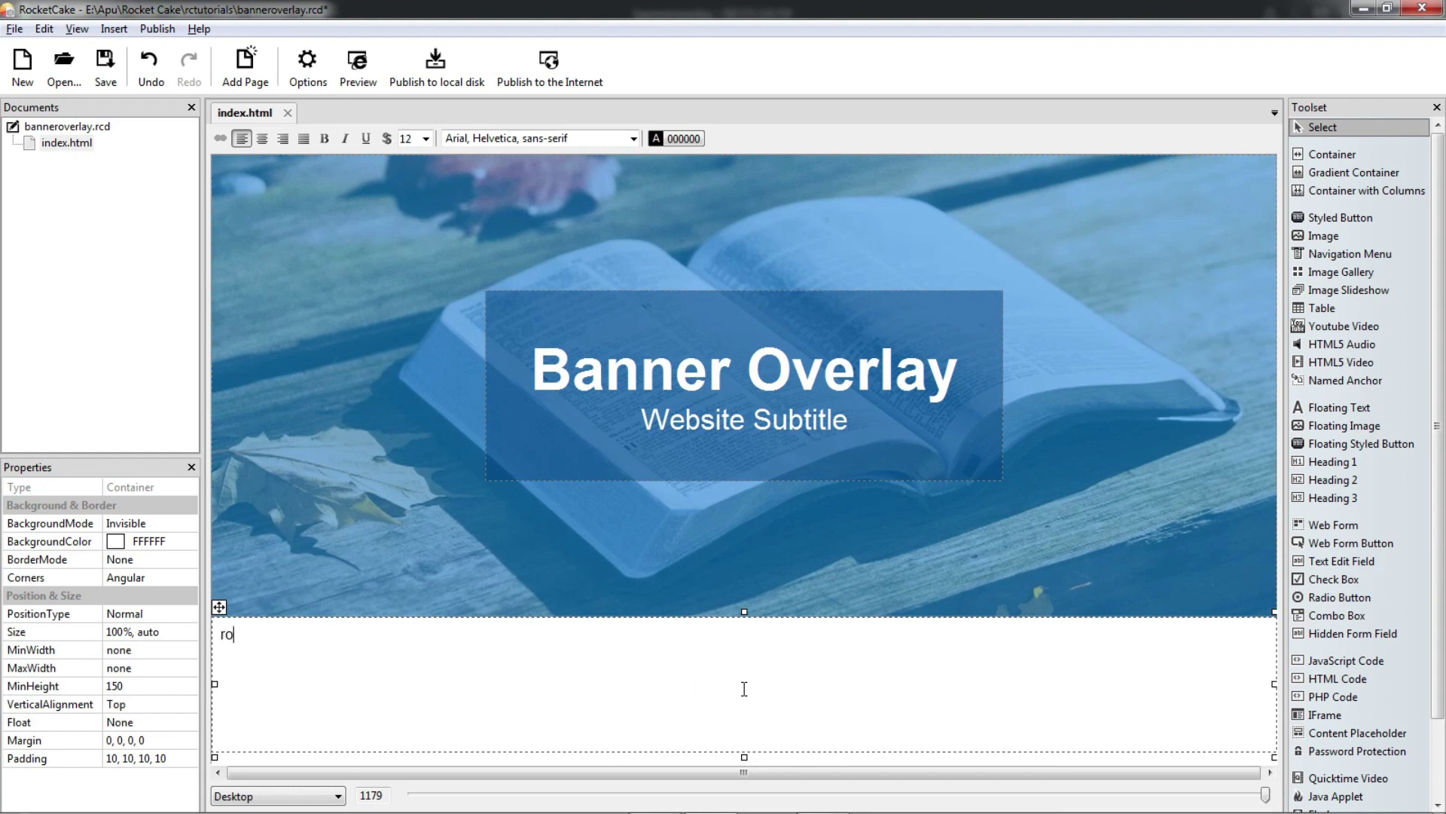
text(cketcake tutorials.com)
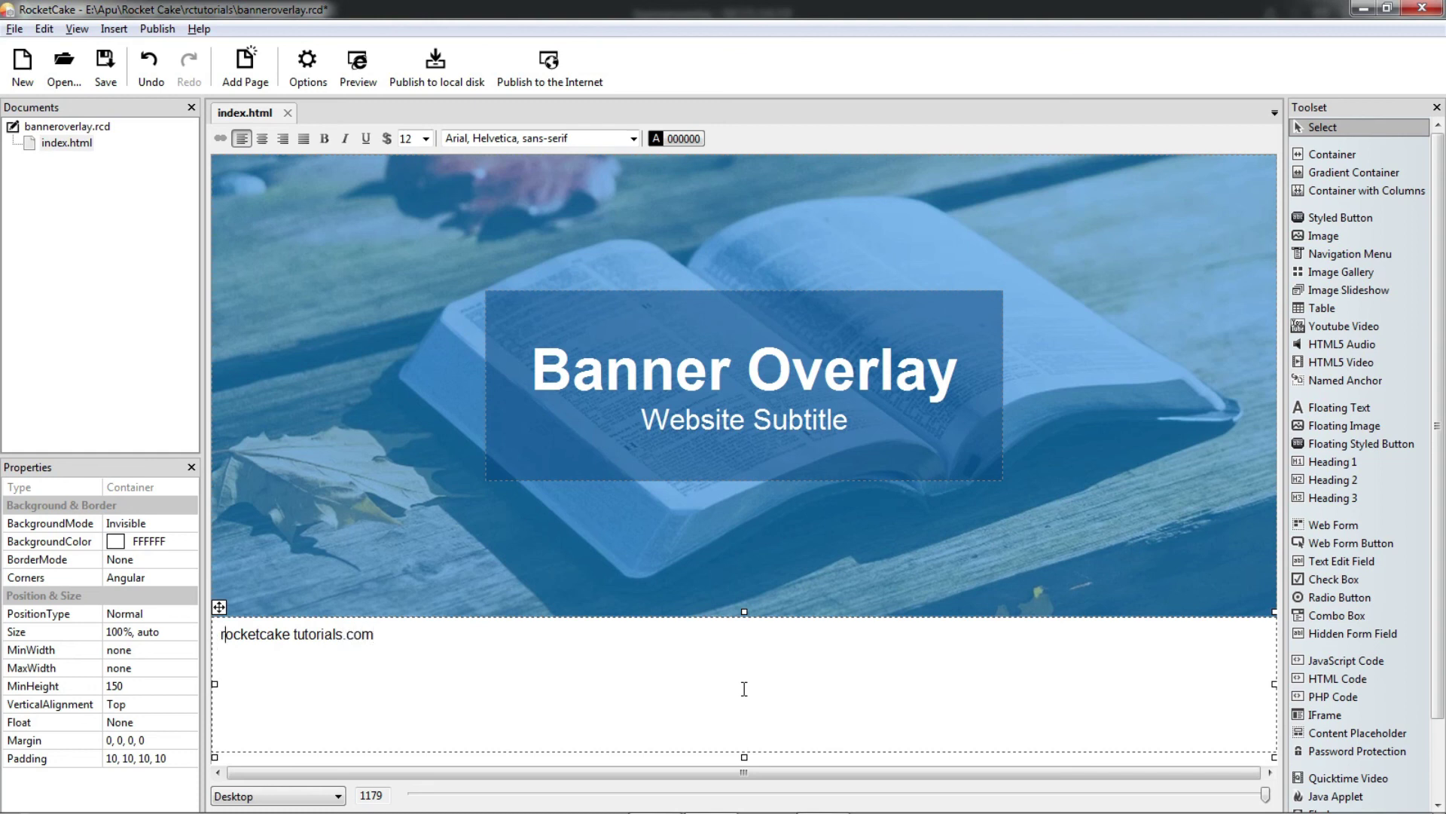
key(Delete)
Step: Center the rocketcaketutorials.com line with two blank lines above it and set its font size to 24
click(262, 138)
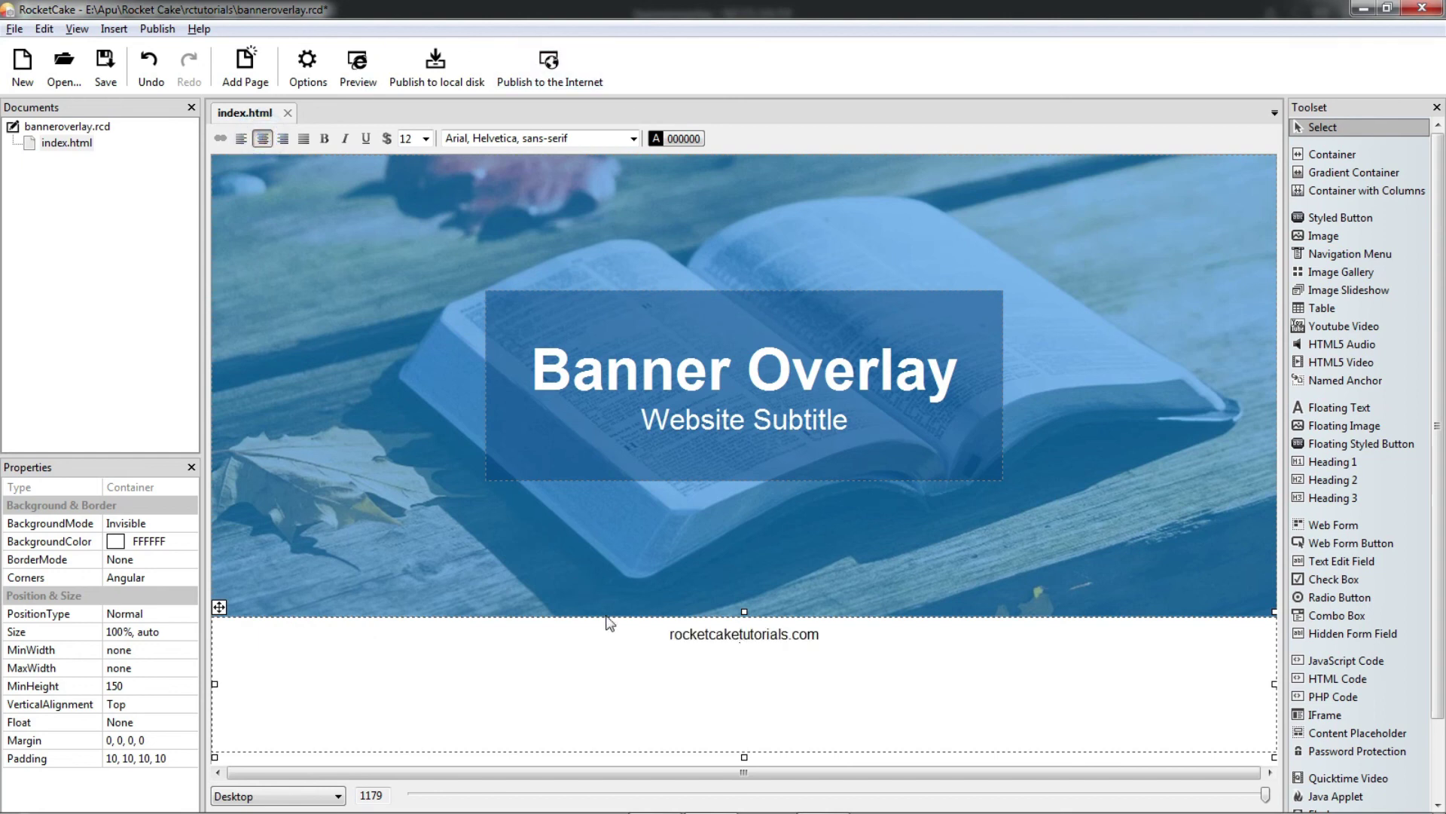
key(Return)
key(Return)
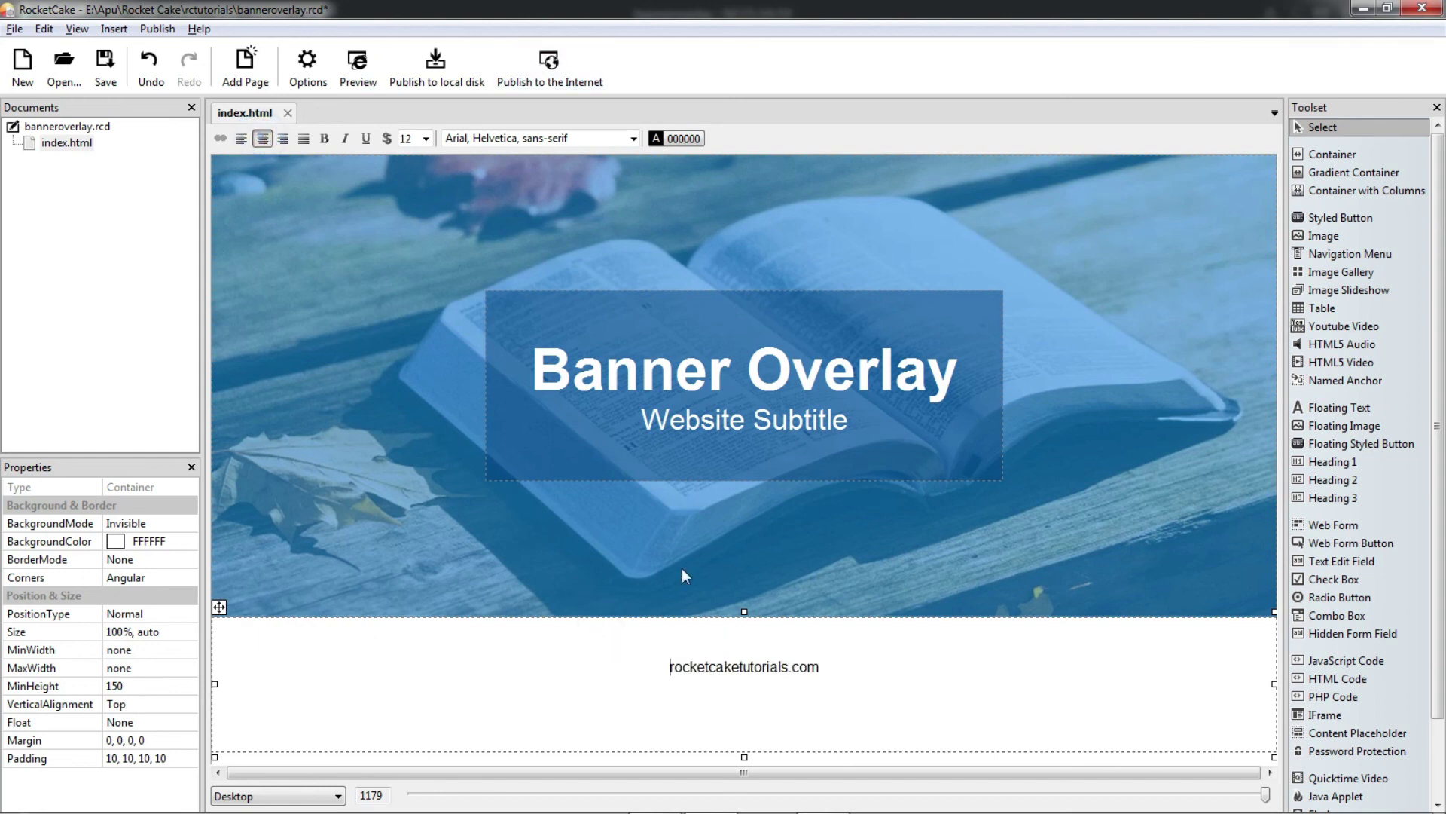
click(425, 138)
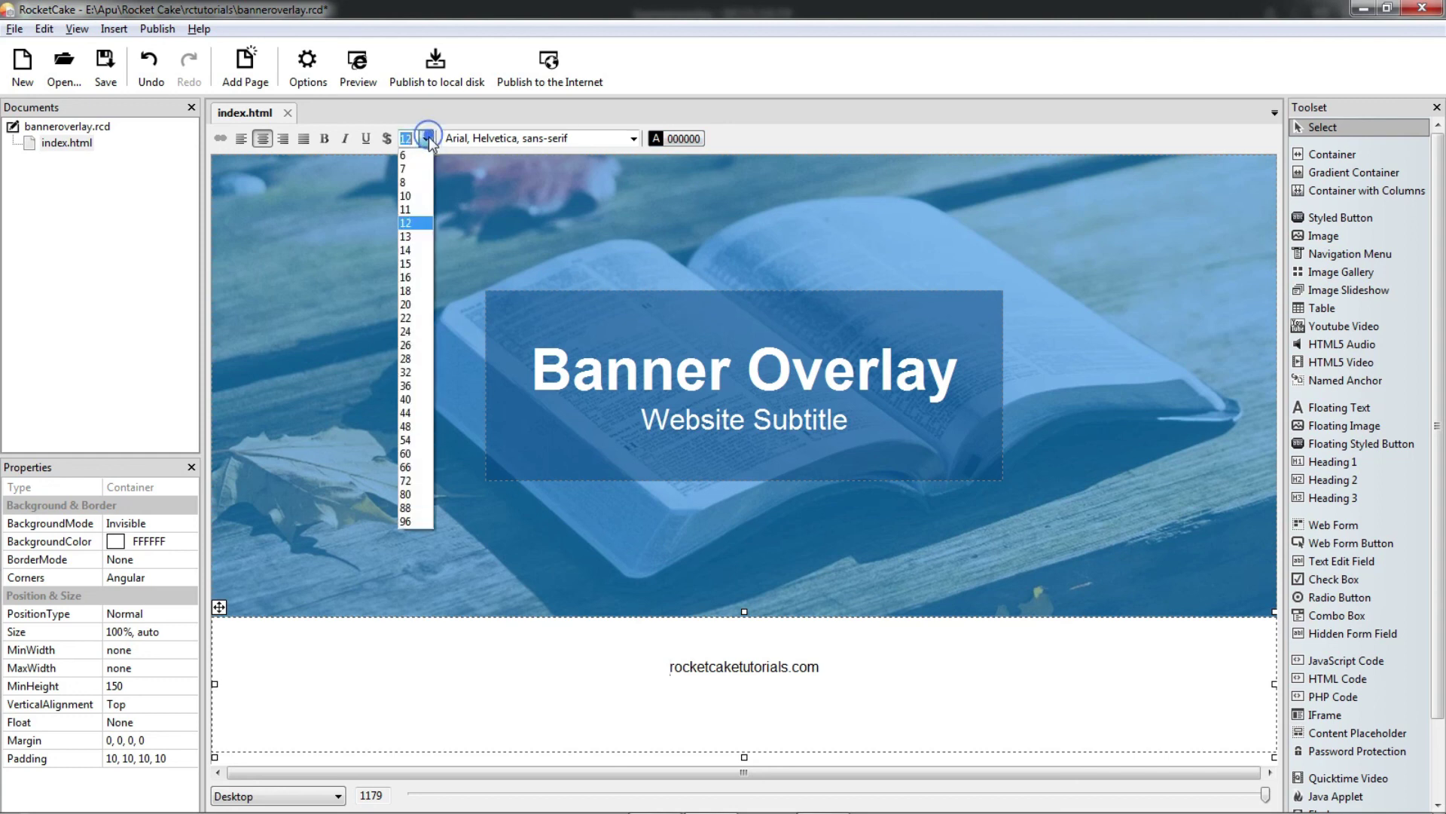
click(422, 332)
Step: Set the rocketcaketutorials.com text color to blue 0080FF
click(697, 144)
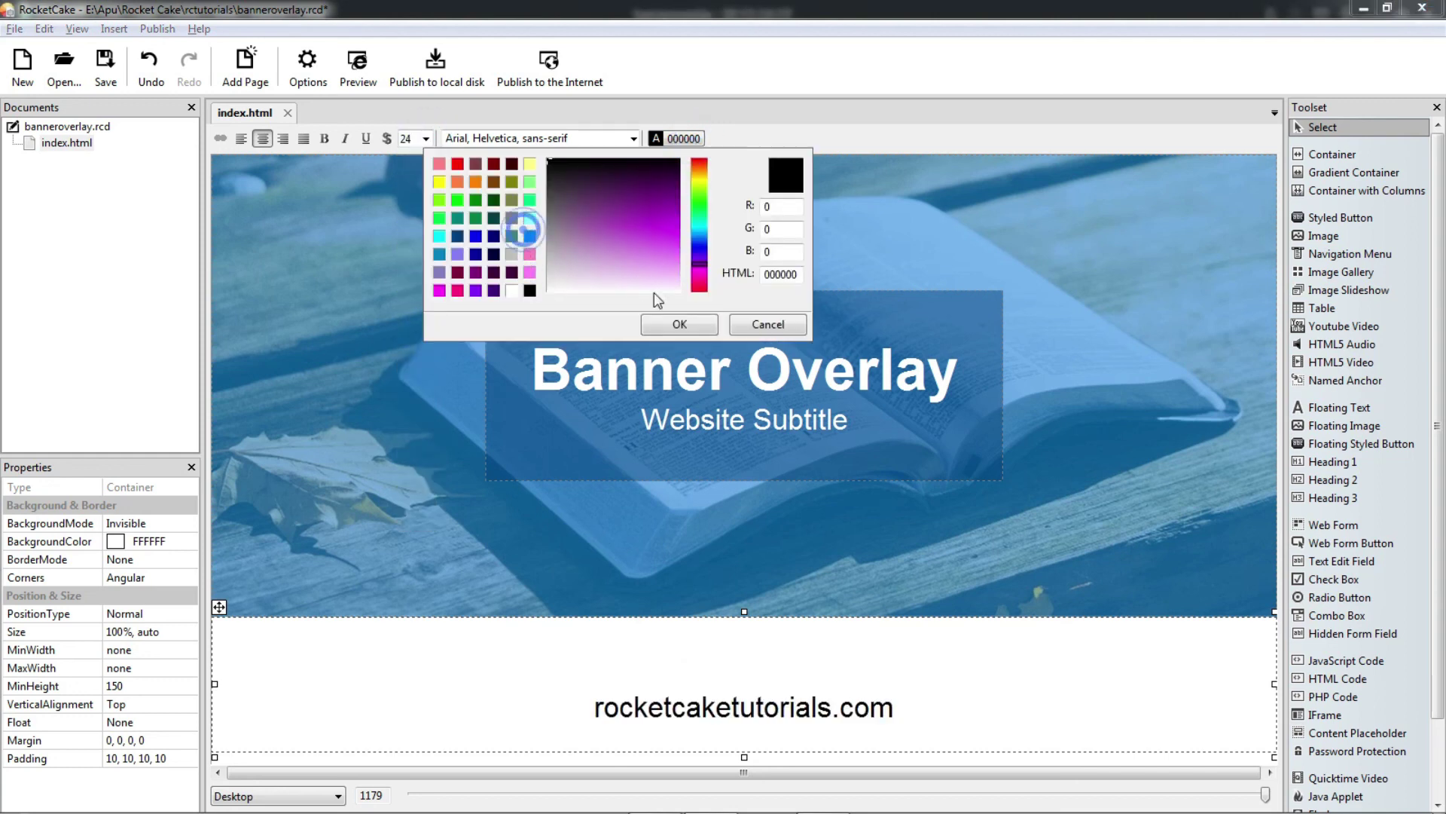
click(680, 326)
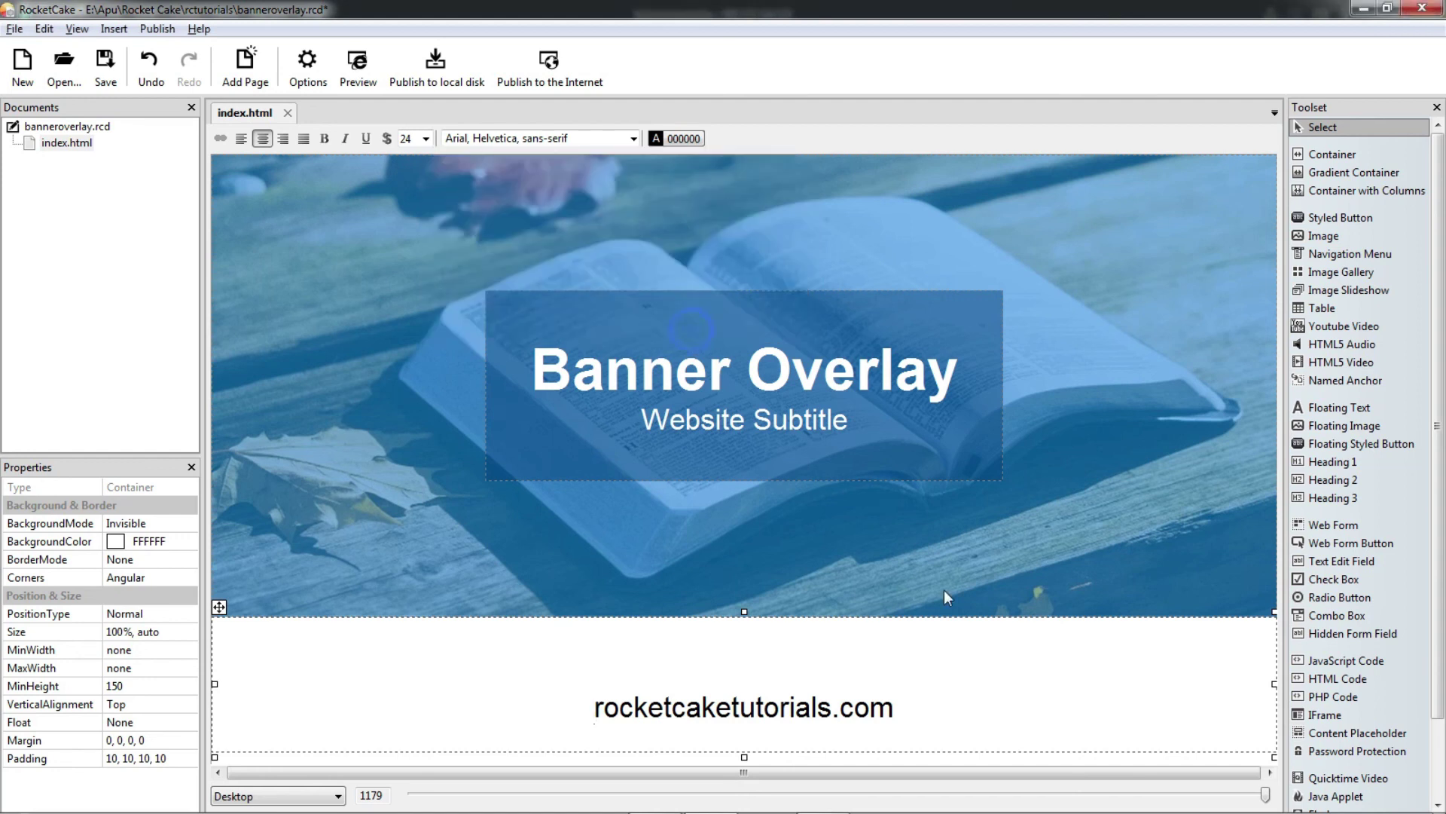
click(682, 139)
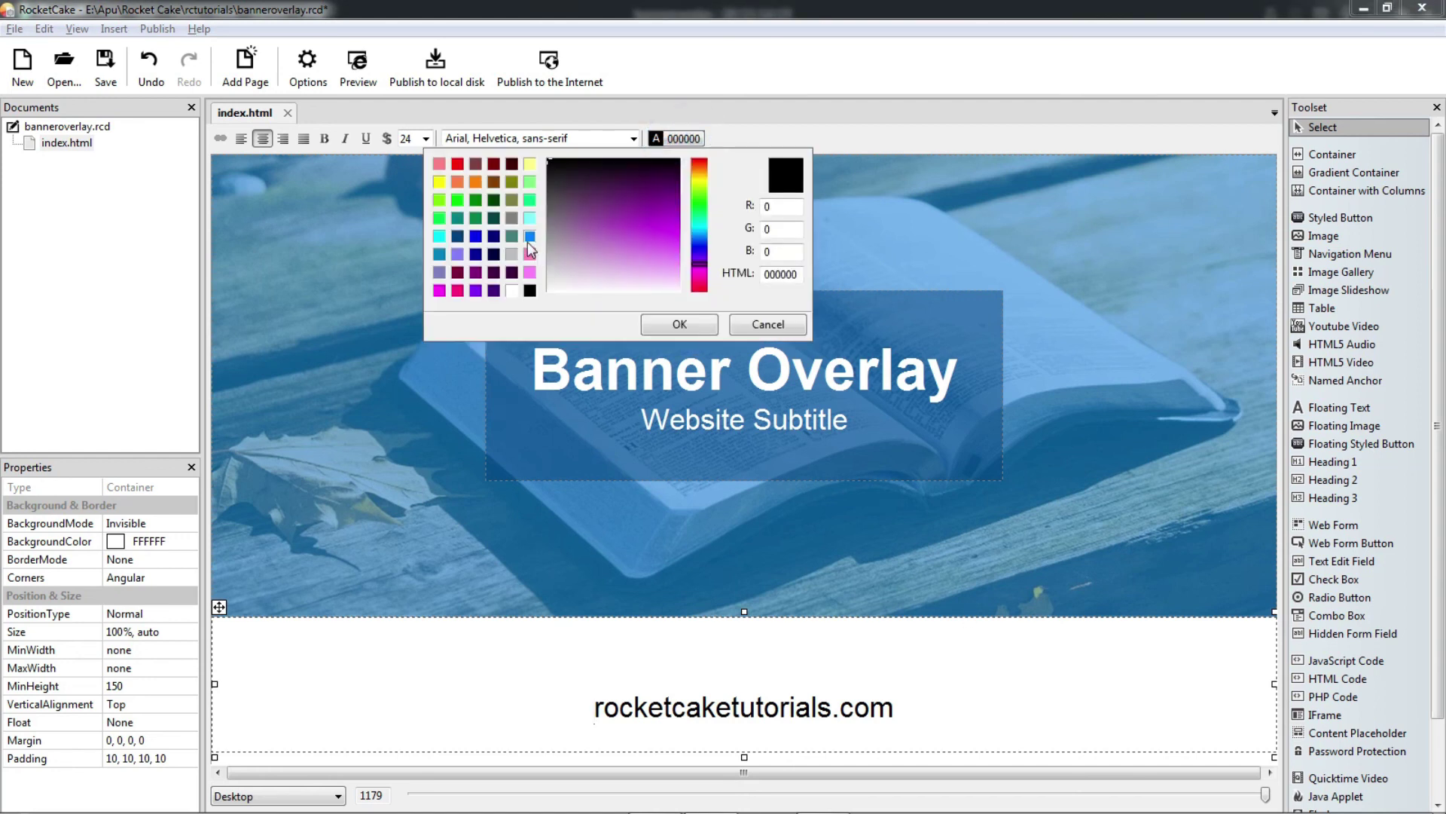
click(529, 235)
click(669, 326)
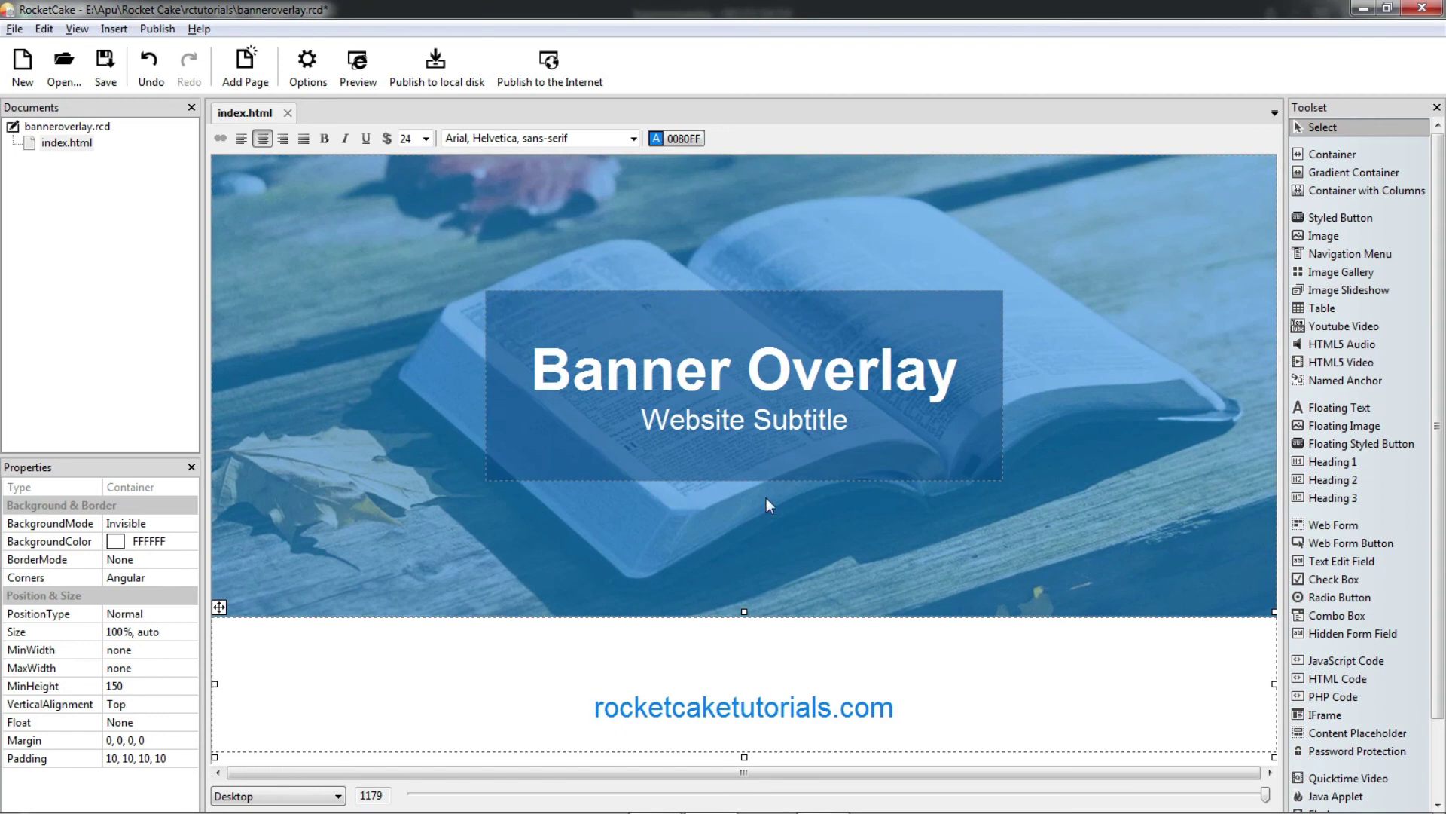
Step: Preview the finished banner page in the browser
click(362, 76)
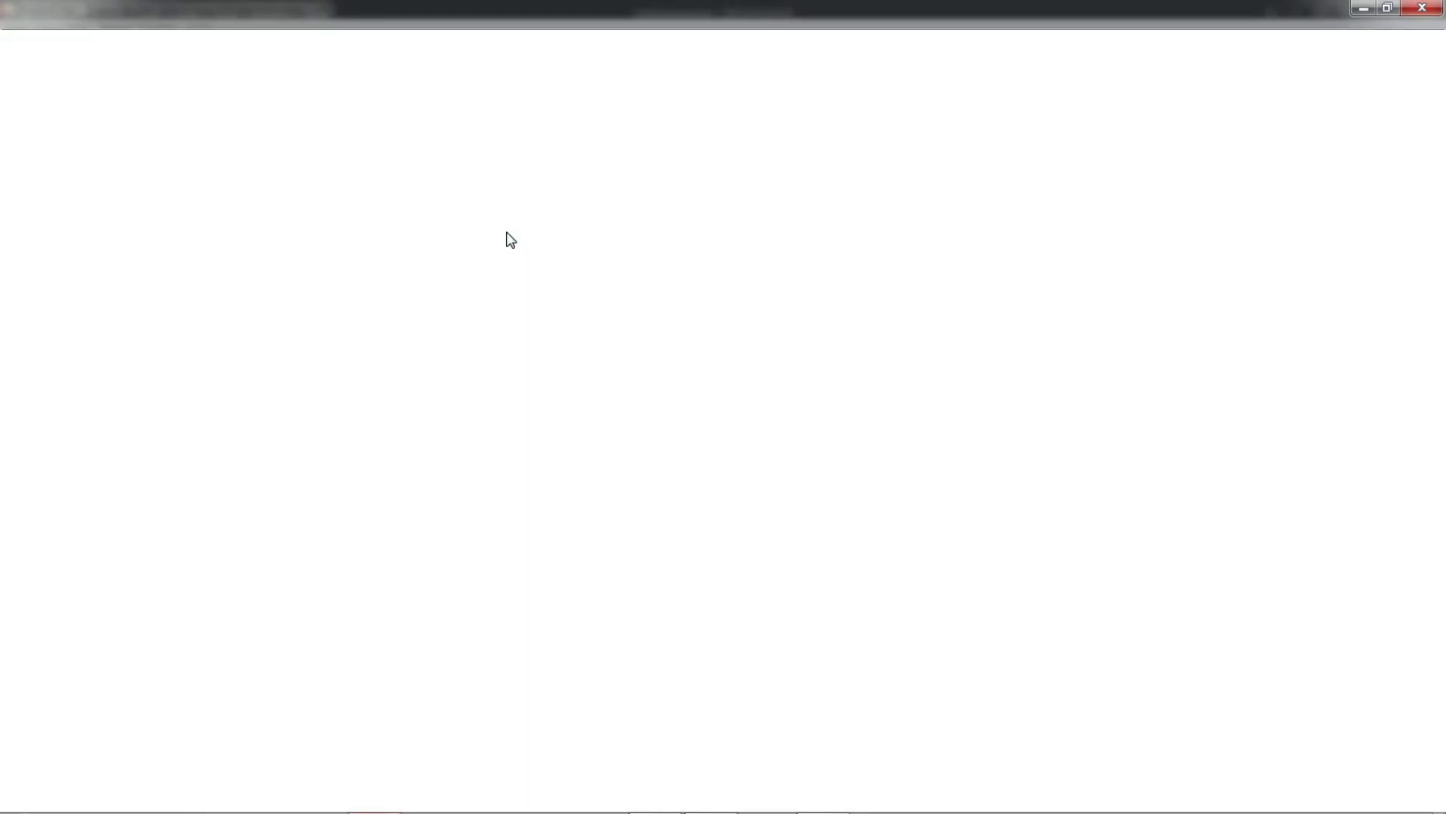